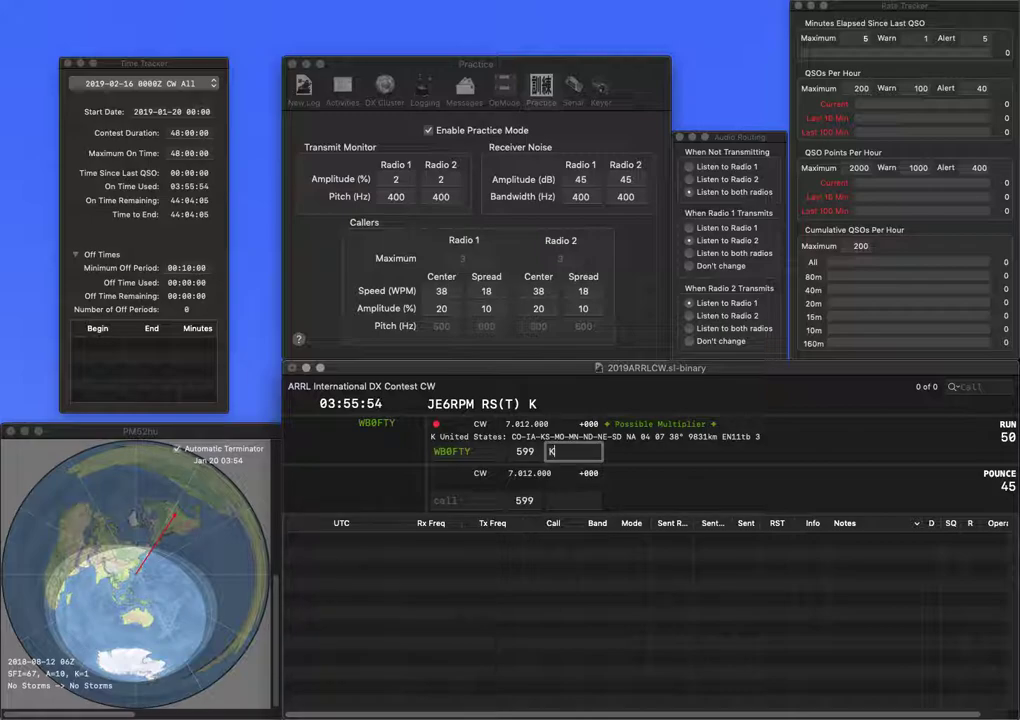
key("Return")
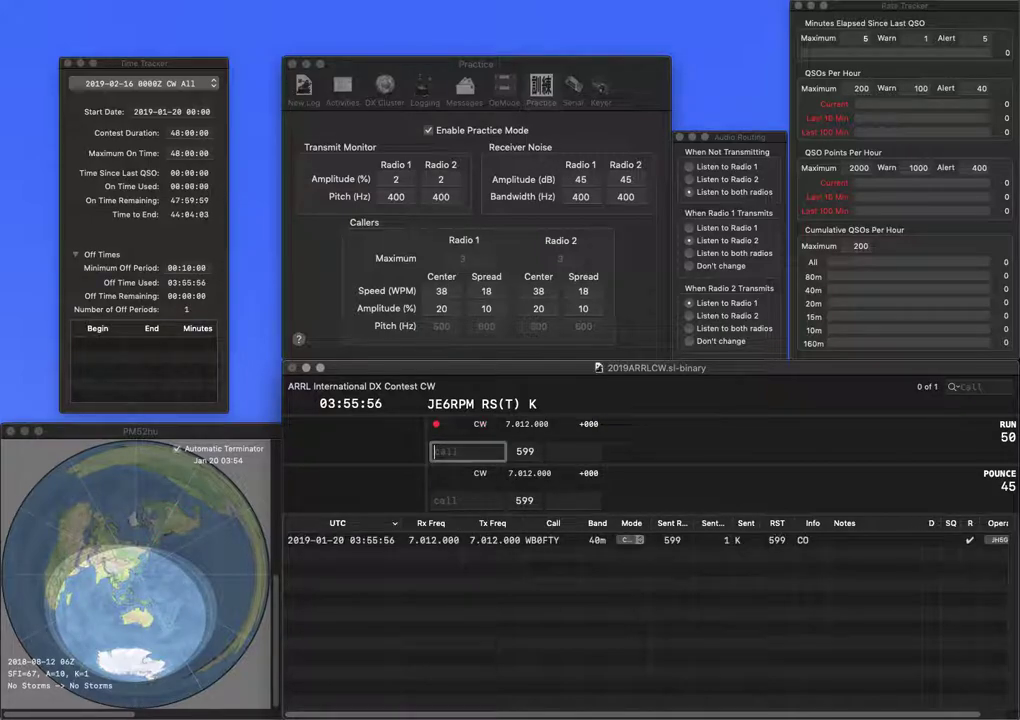
type("NF9D")
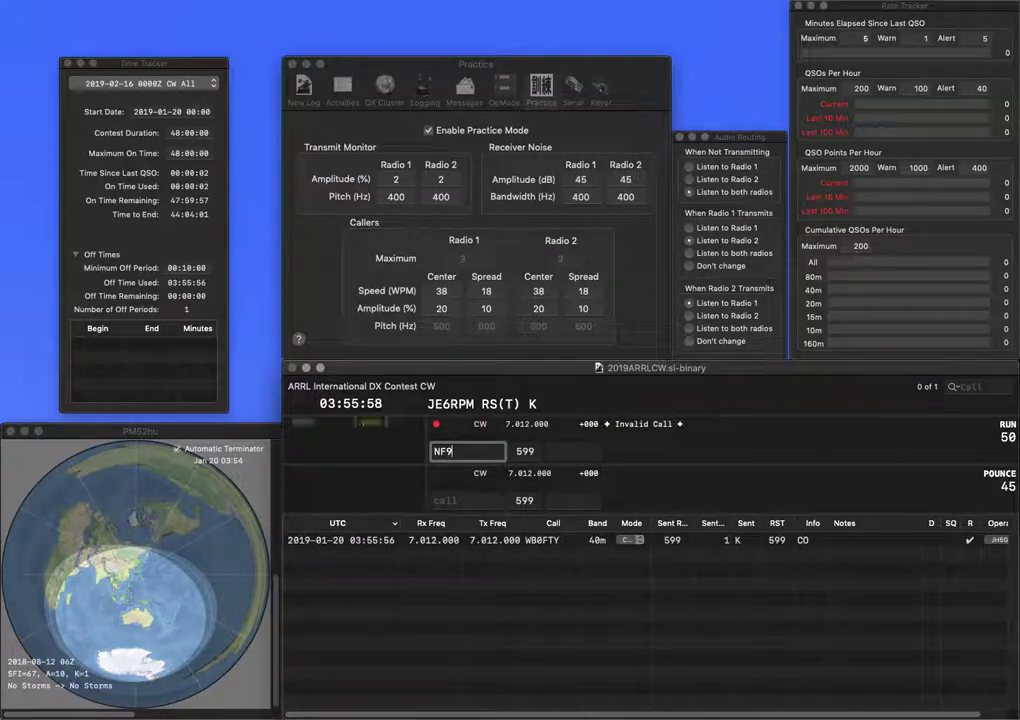
key("Return")
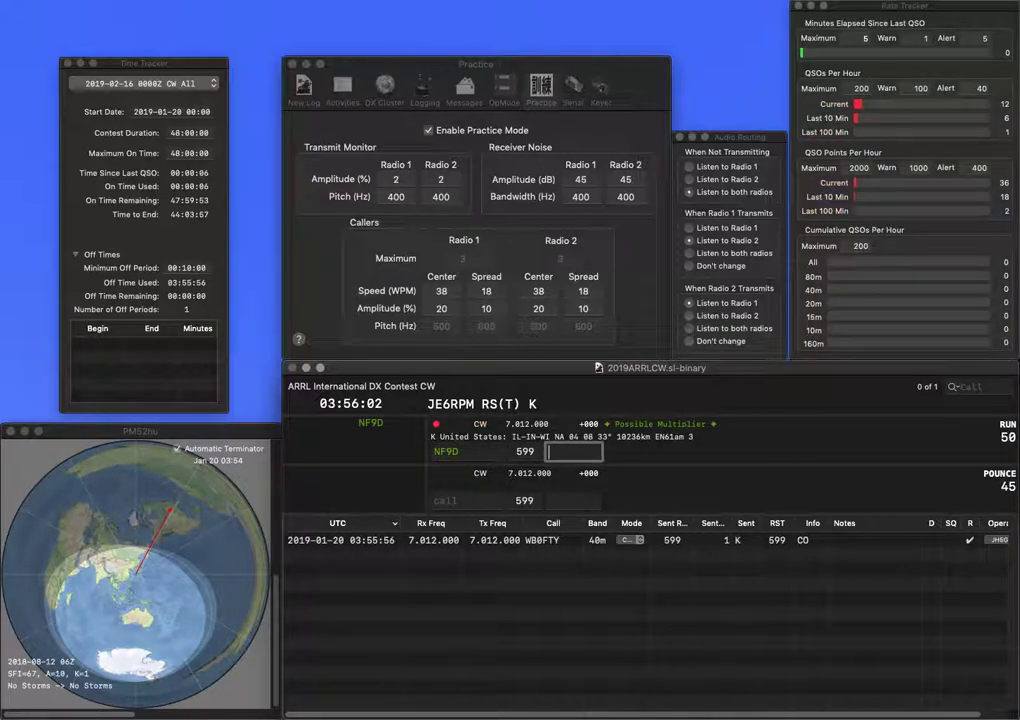
type("WI")
key("Return")
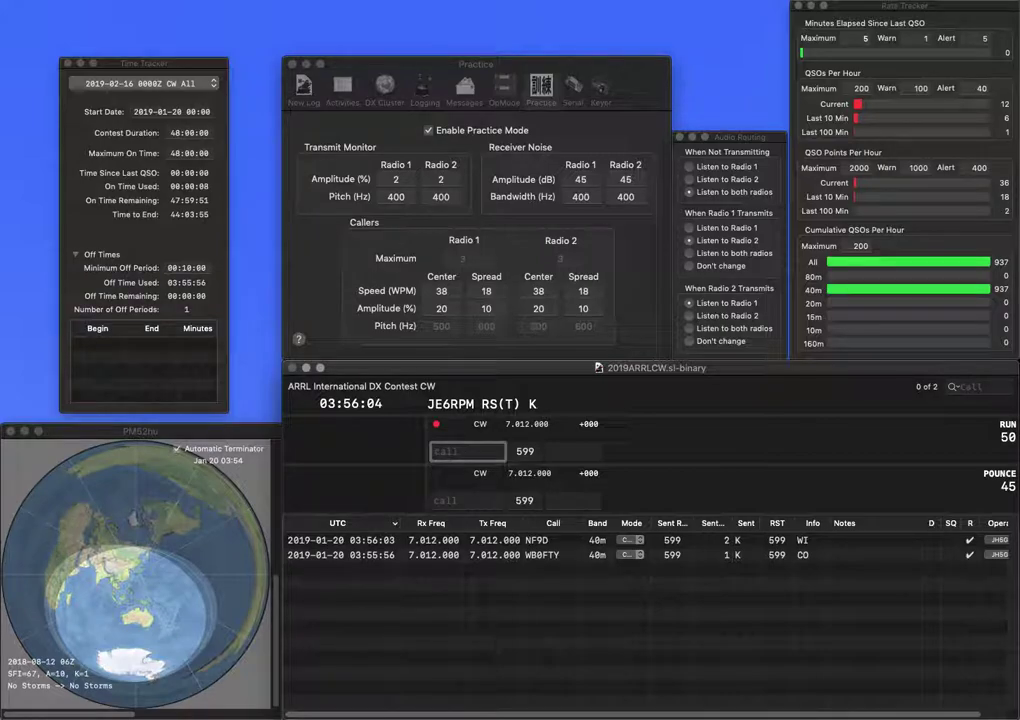
type("K8YSE")
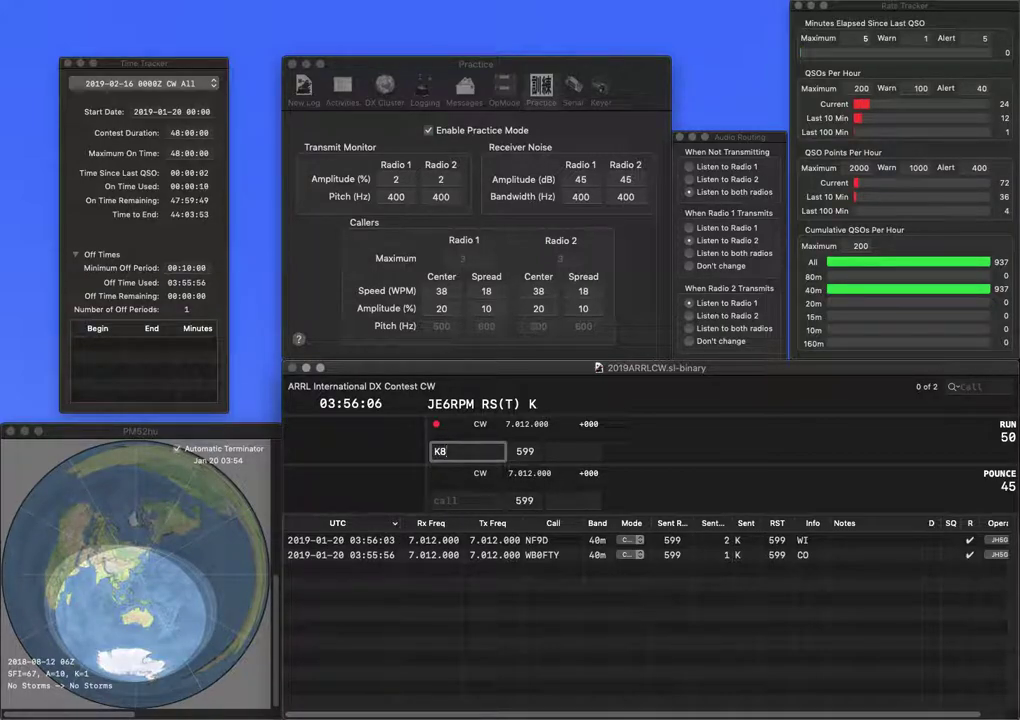
key("Tab")
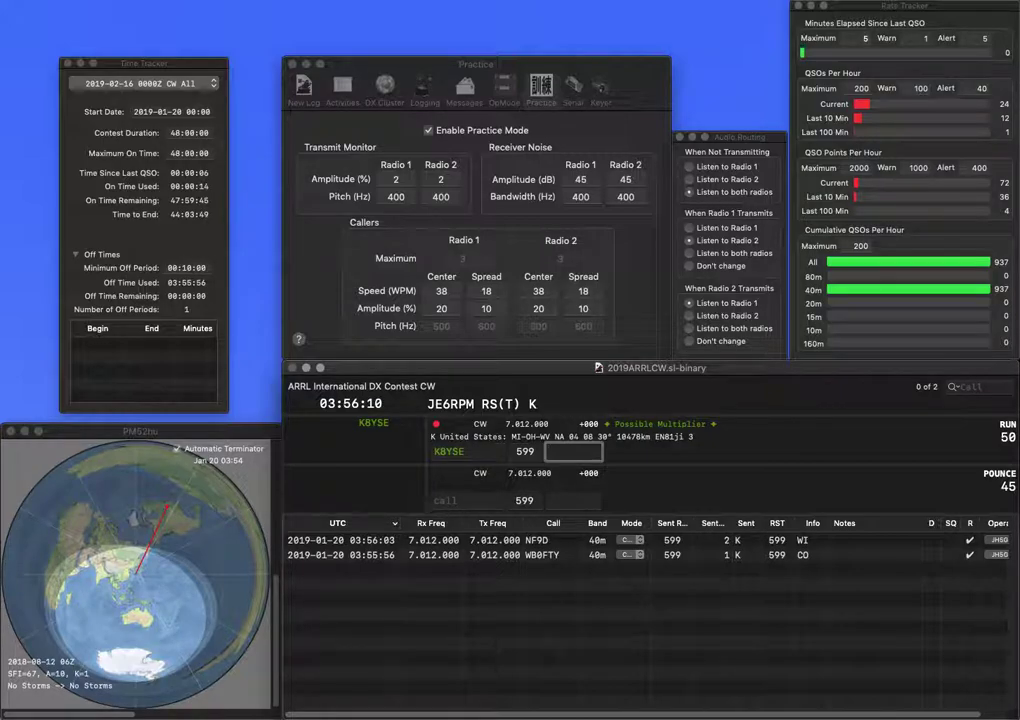
type("MI")
key("Return")
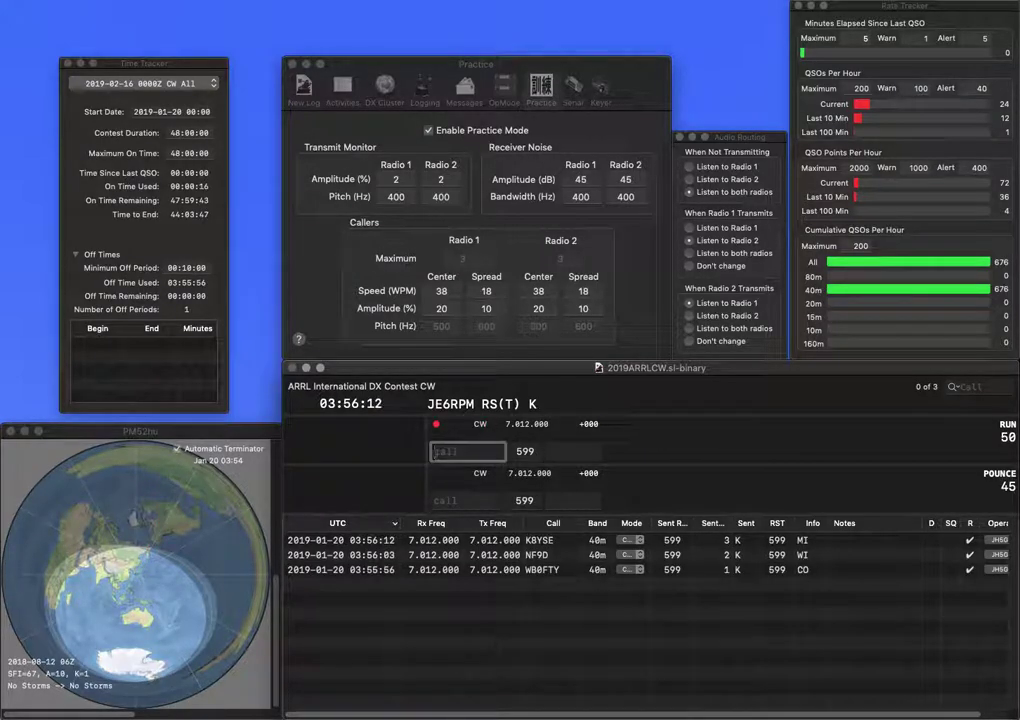
type("W4PDX")
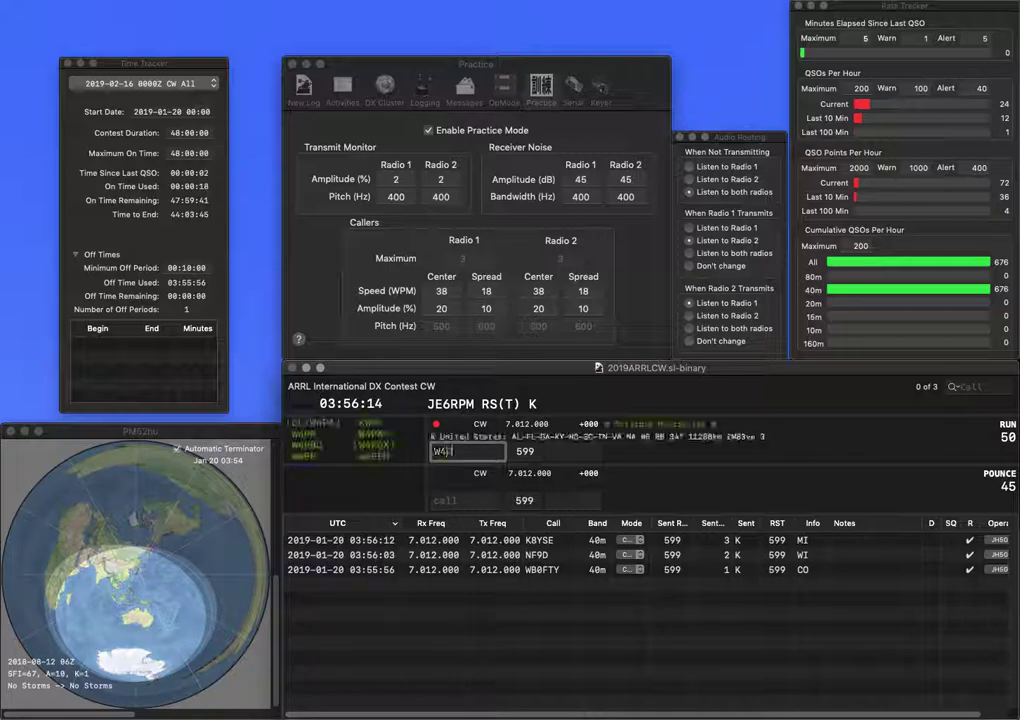
key("Return")
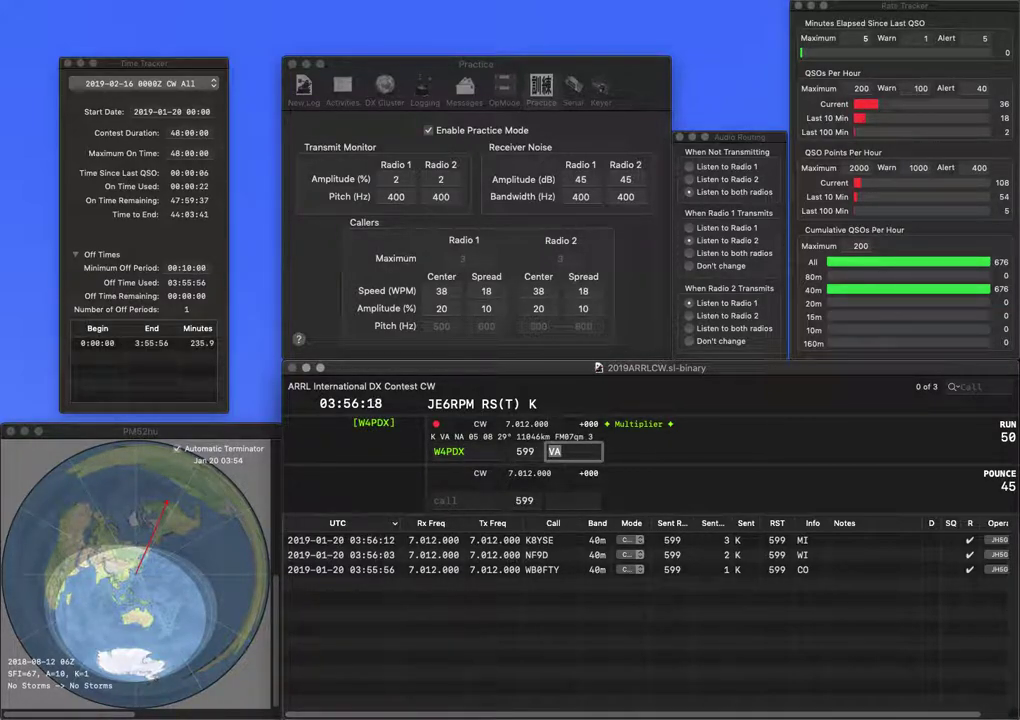
key("Return")
type("KD0UWZ")
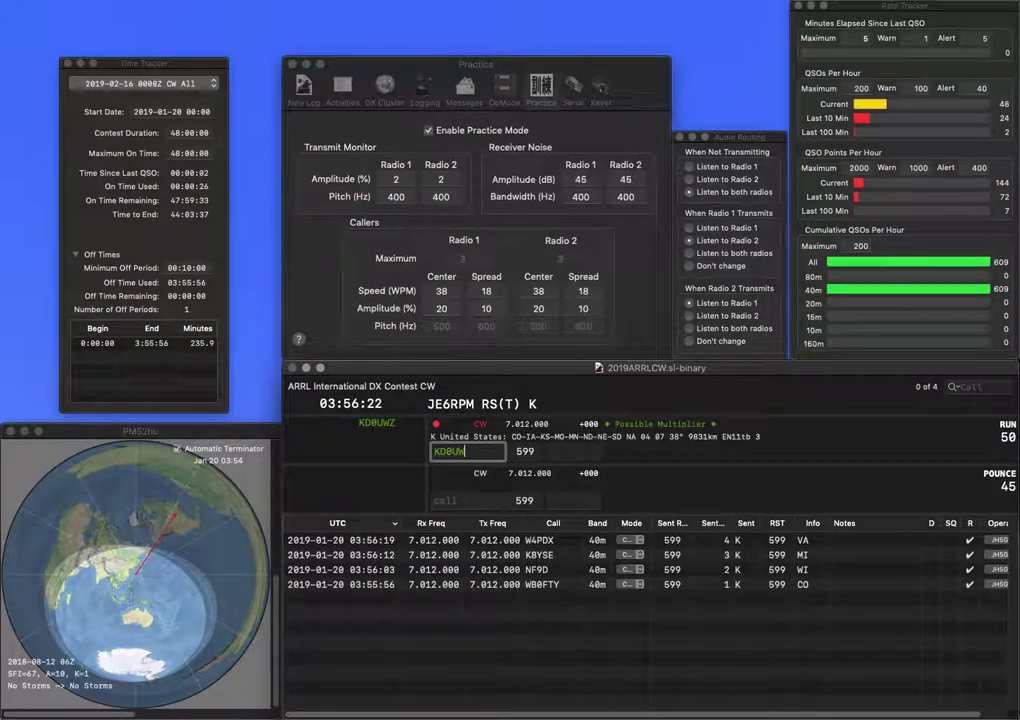
key("Return")
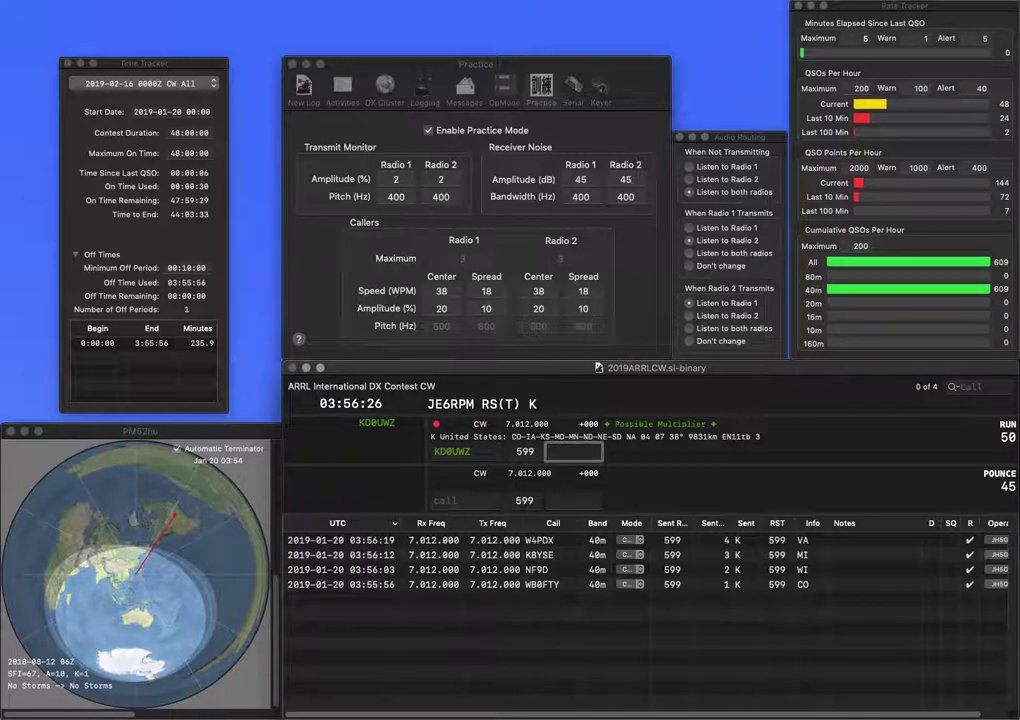
type("IA")
key("Return")
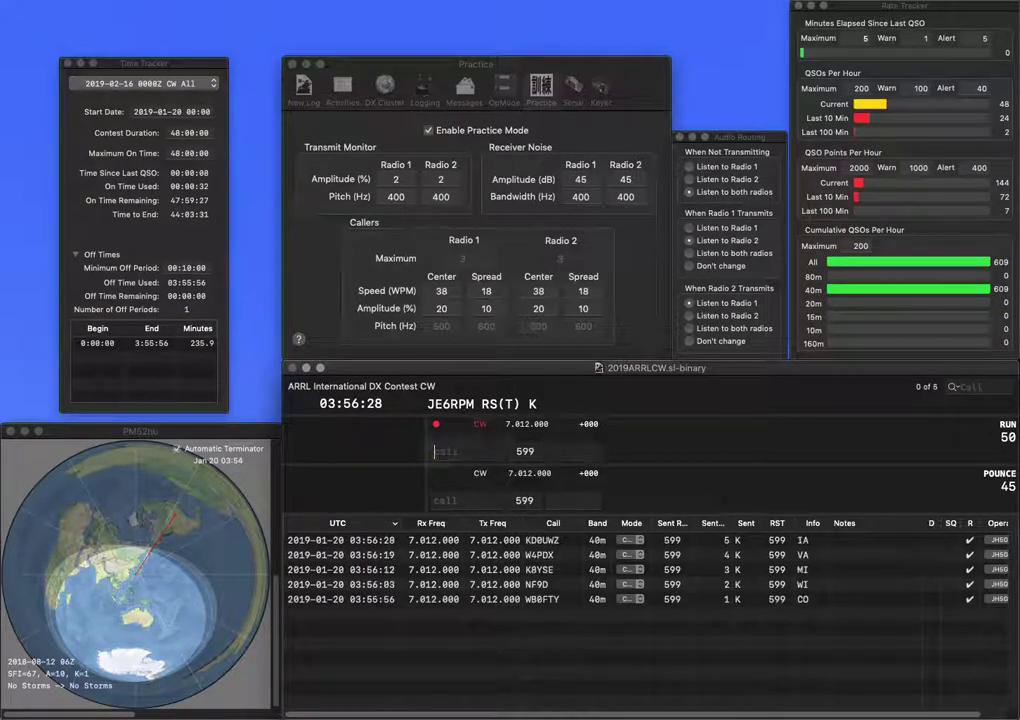
type("N9")
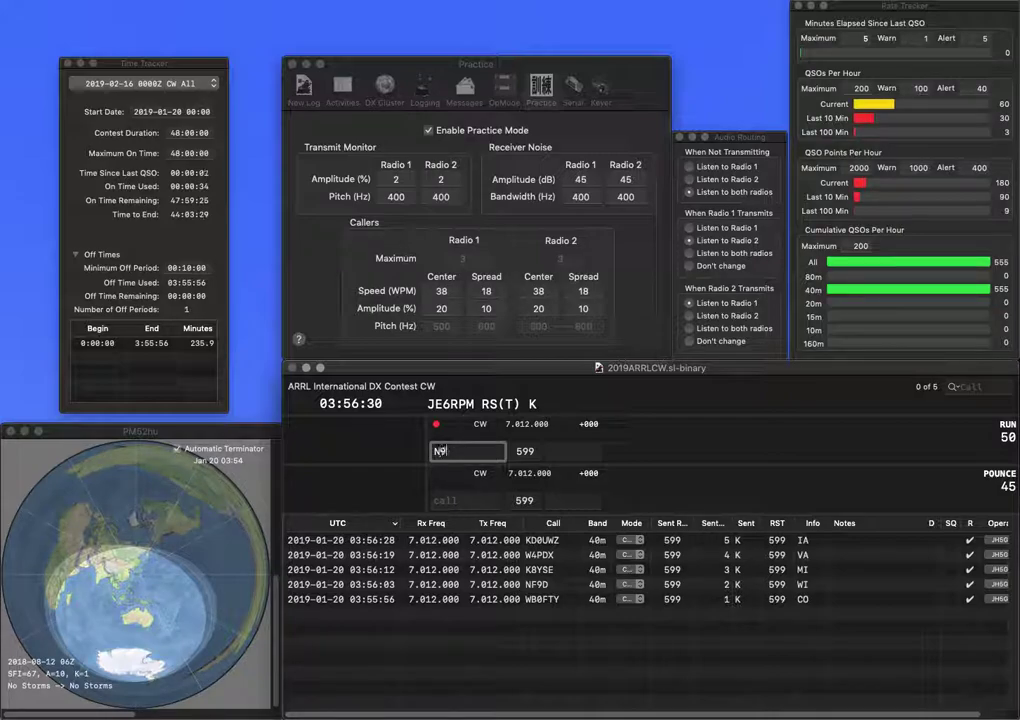
type("FGP")
key("Return")
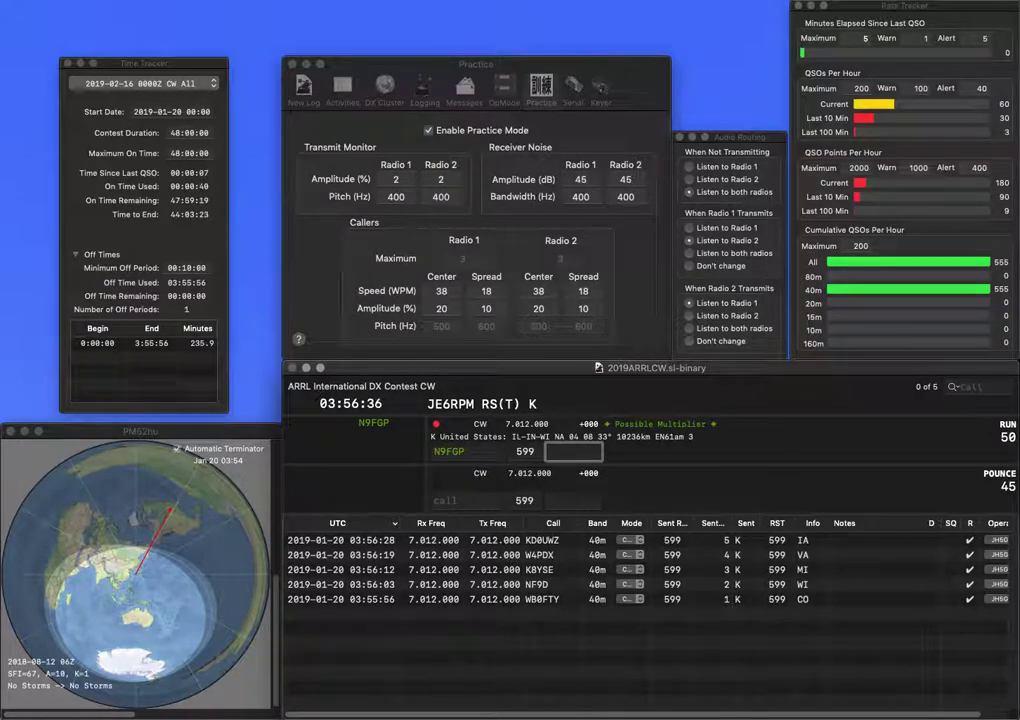
type("IN")
key("Return")
type("W")
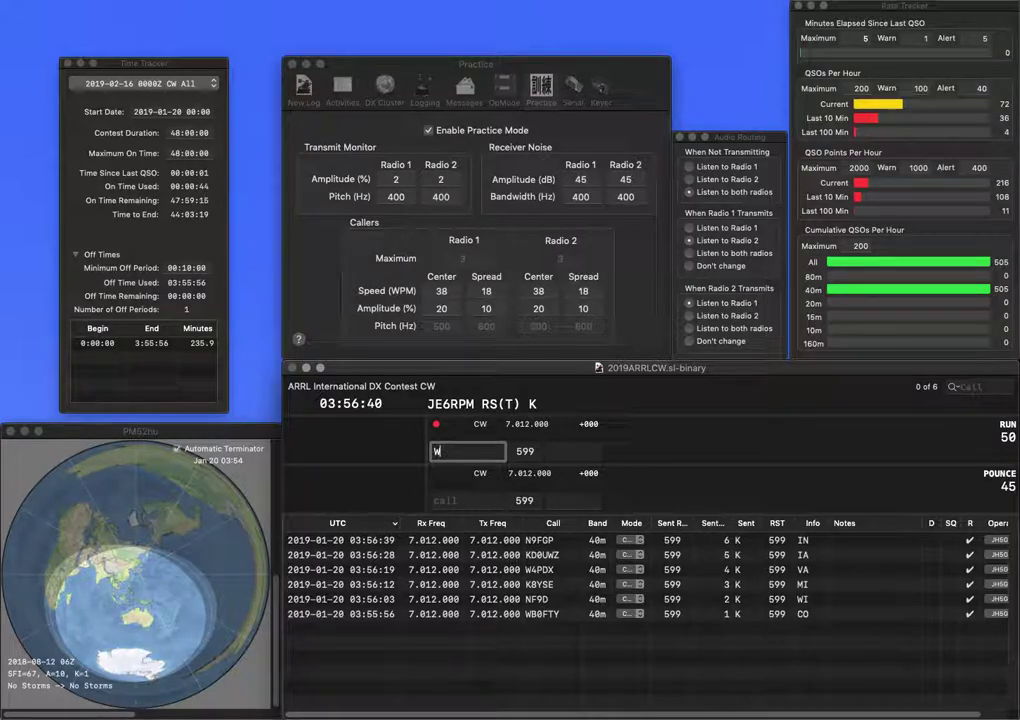
type("0INO")
key("Tab")
type("CA")
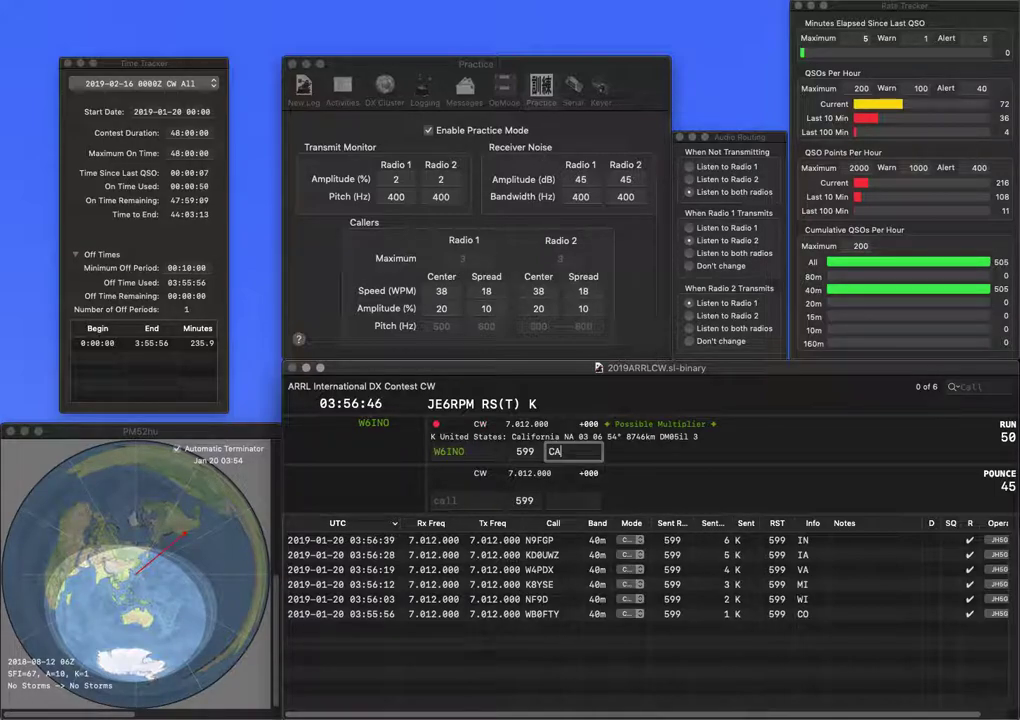
key("Return")
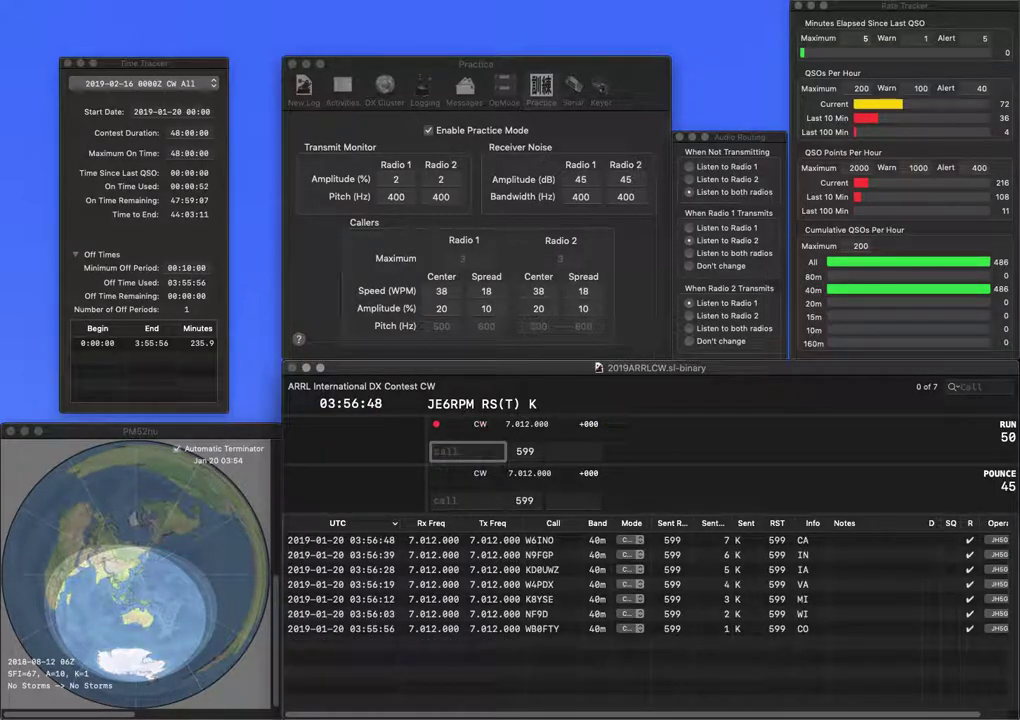
type("N0")
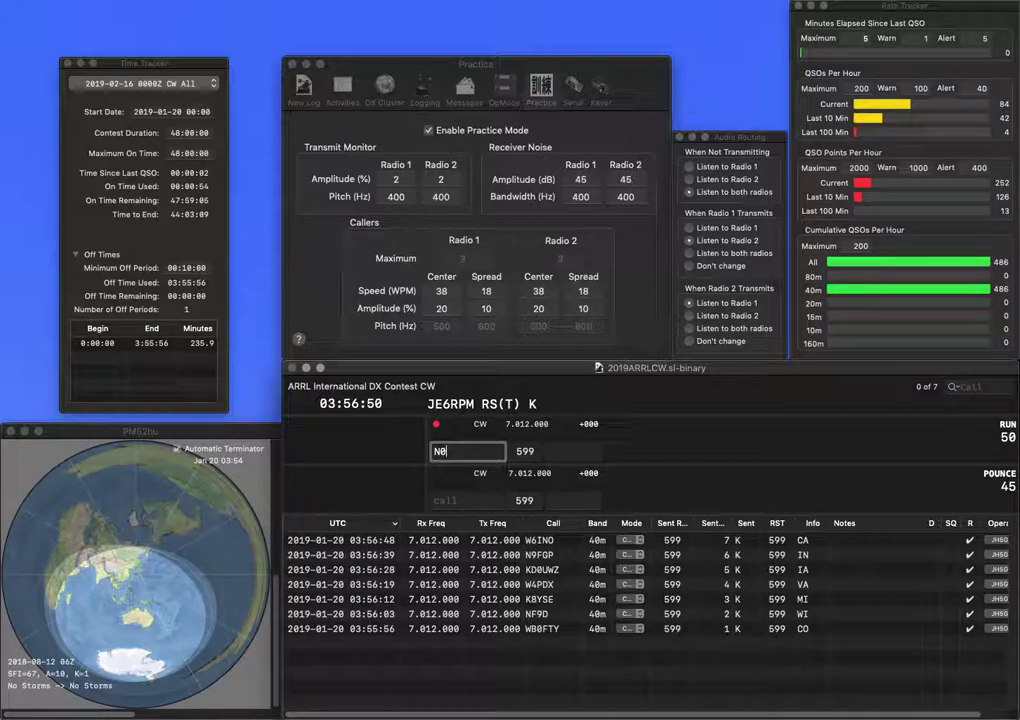
type("PVZ")
key("Return")
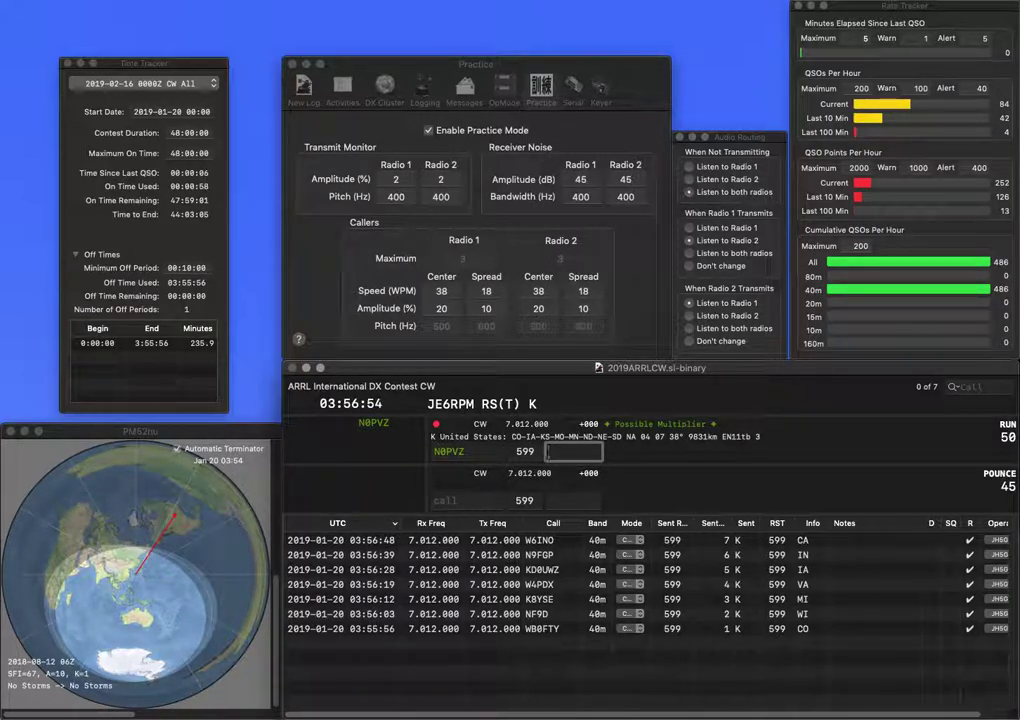
type("MN")
key("Return")
type("K5COW")
key("Return")
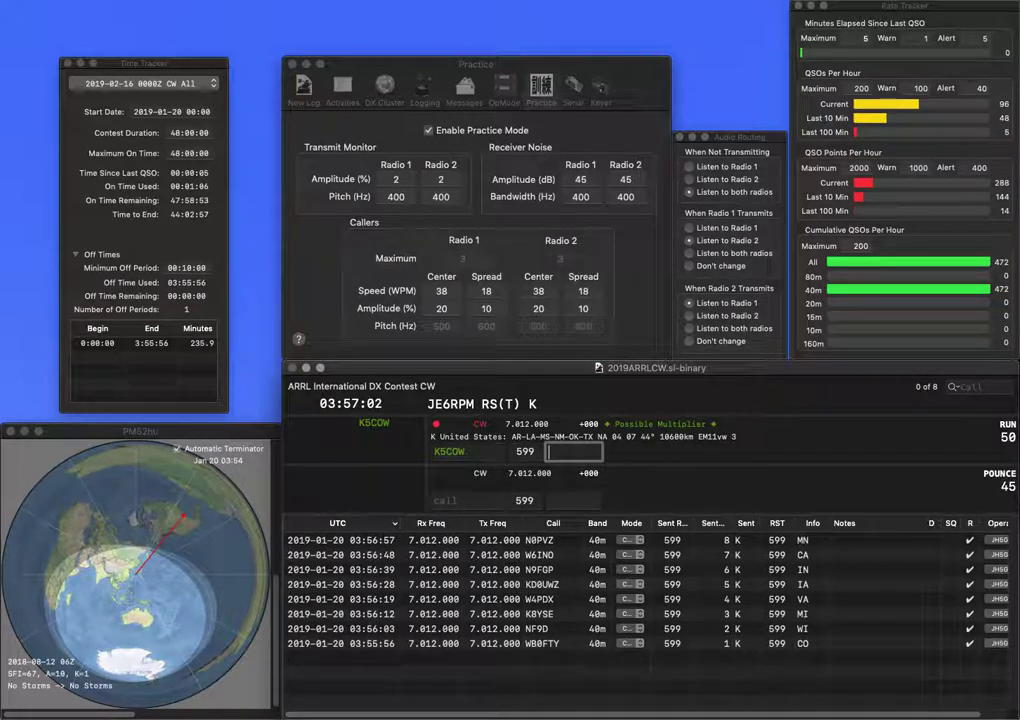
type("TX")
key("Return")
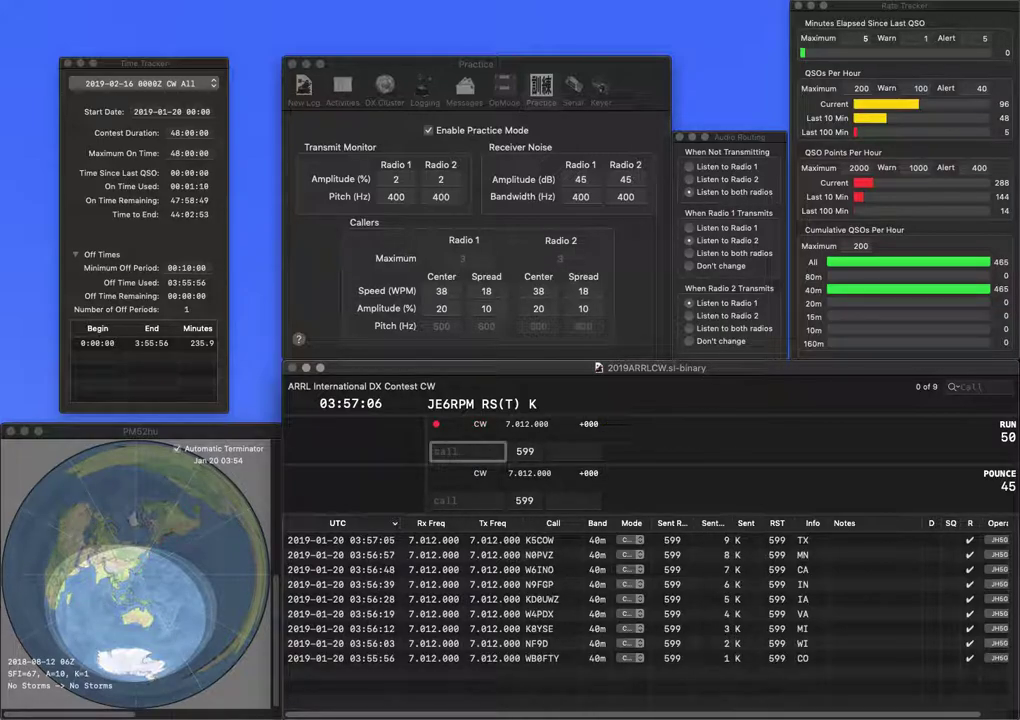
type("9FX")
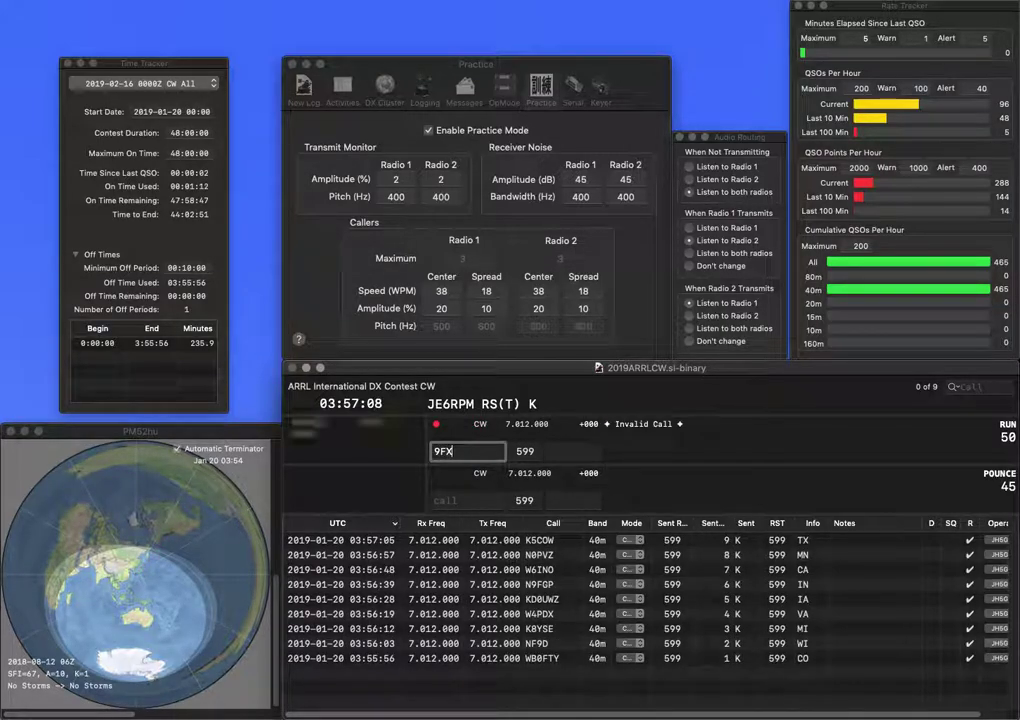
type("VE")
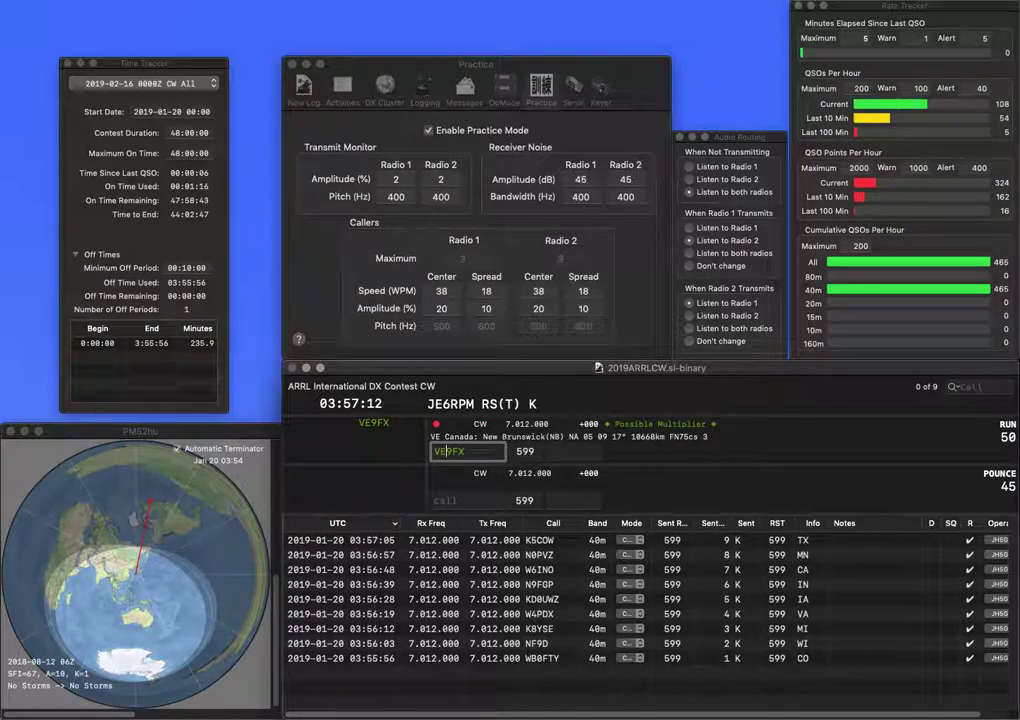
key("Return")
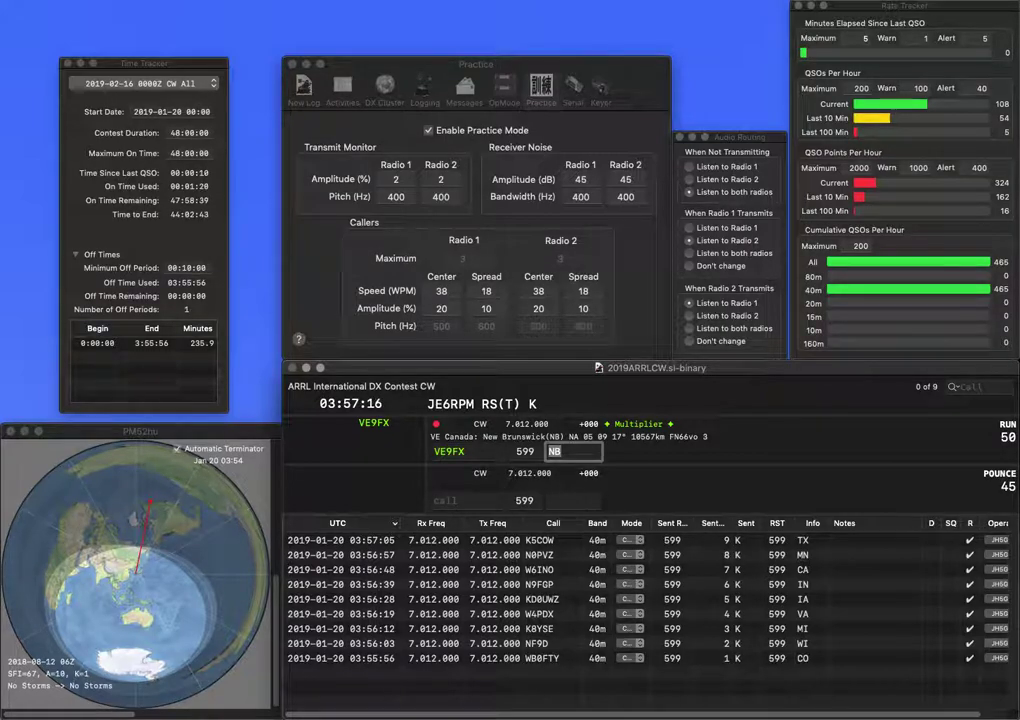
key("Return")
type("W")
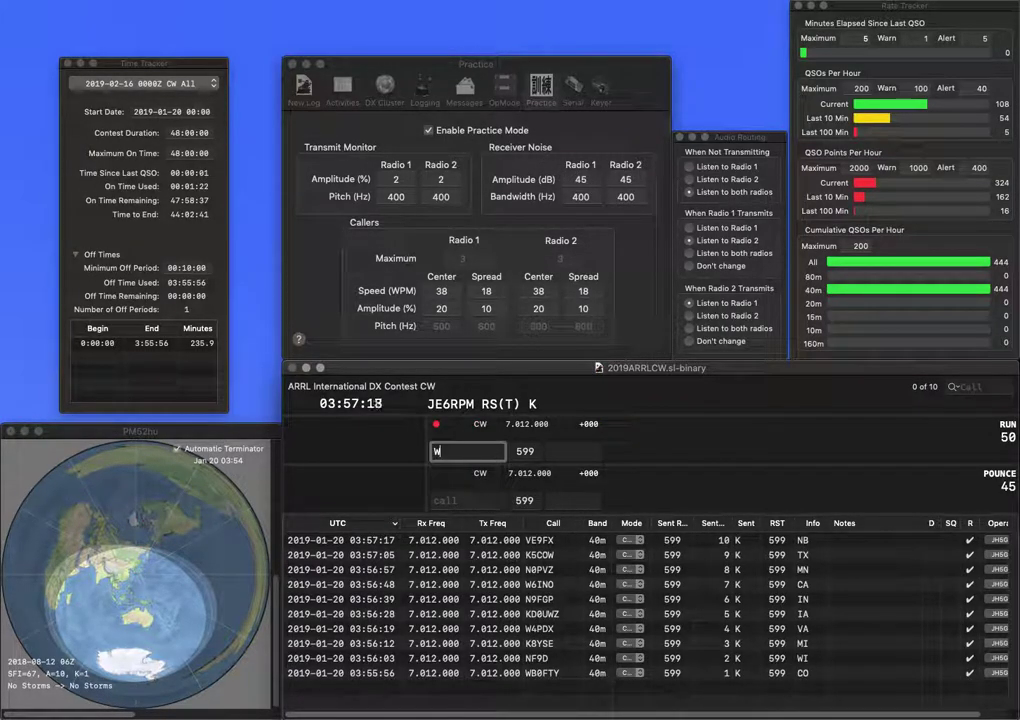
type("A3TRE")
key("Return")
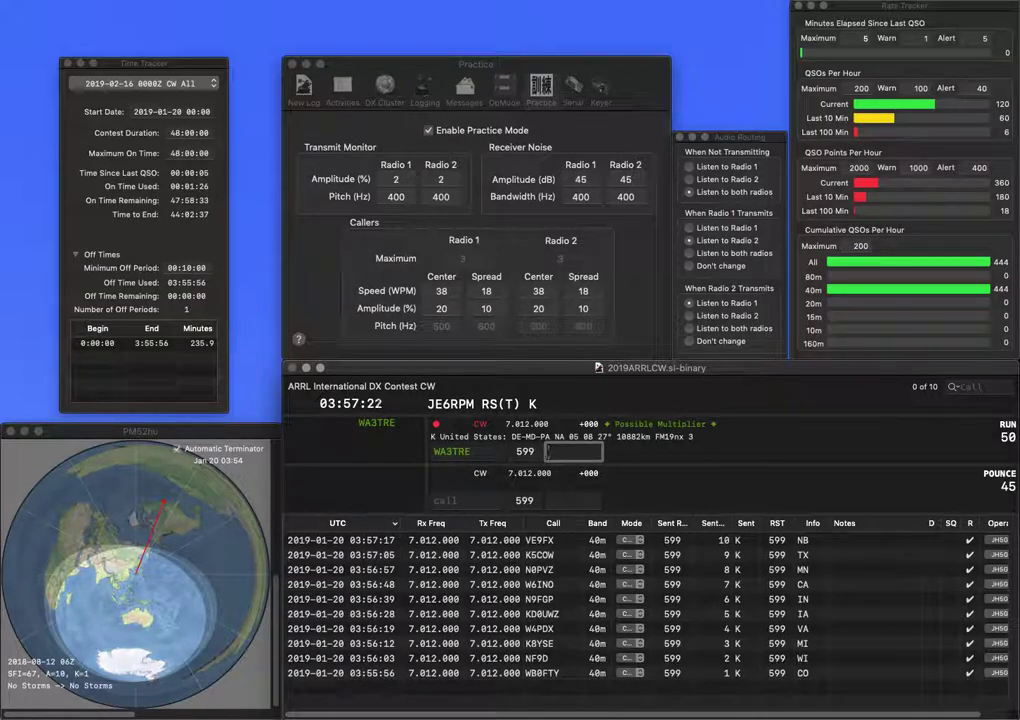
type("DE")
key("Return")
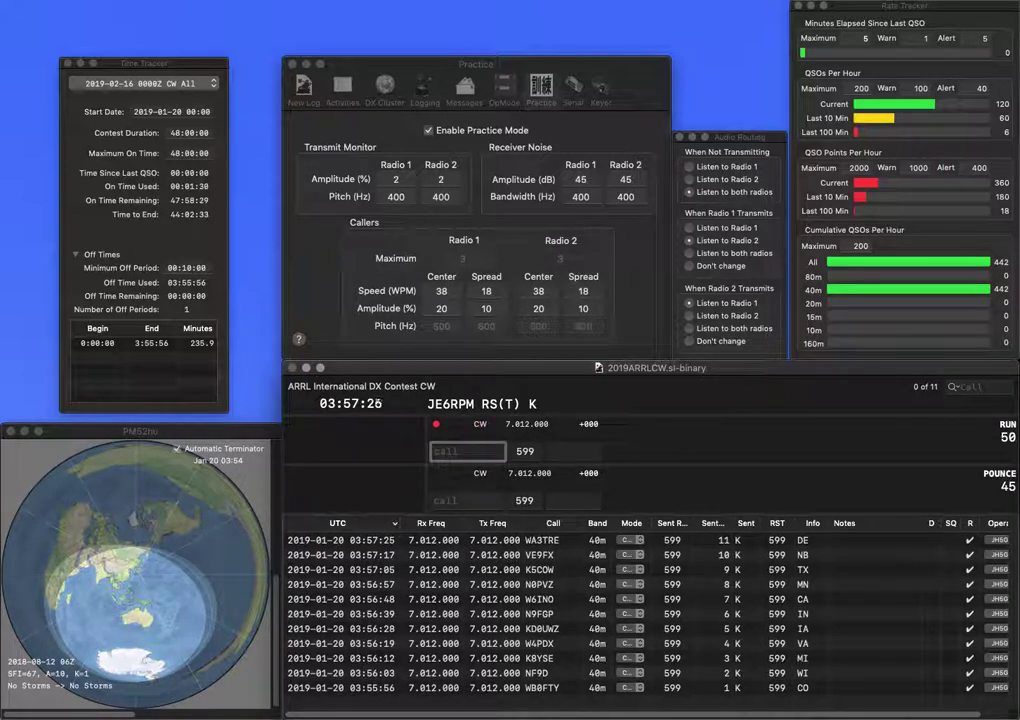
type("W0IN")
key("space")
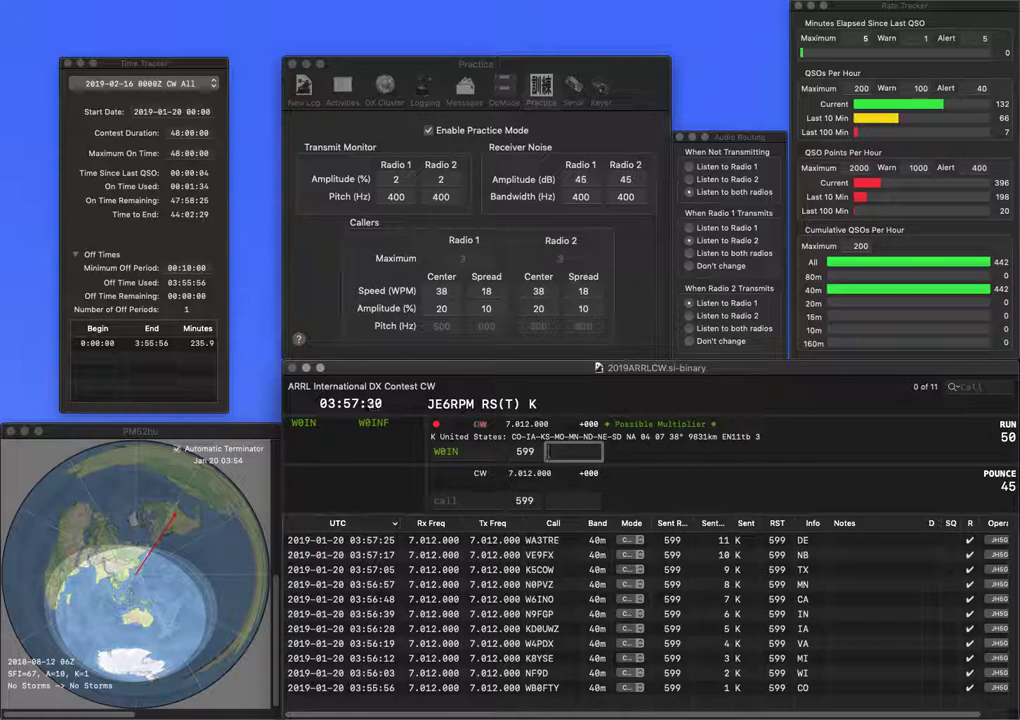
type("NE")
key("Return")
type("NE")
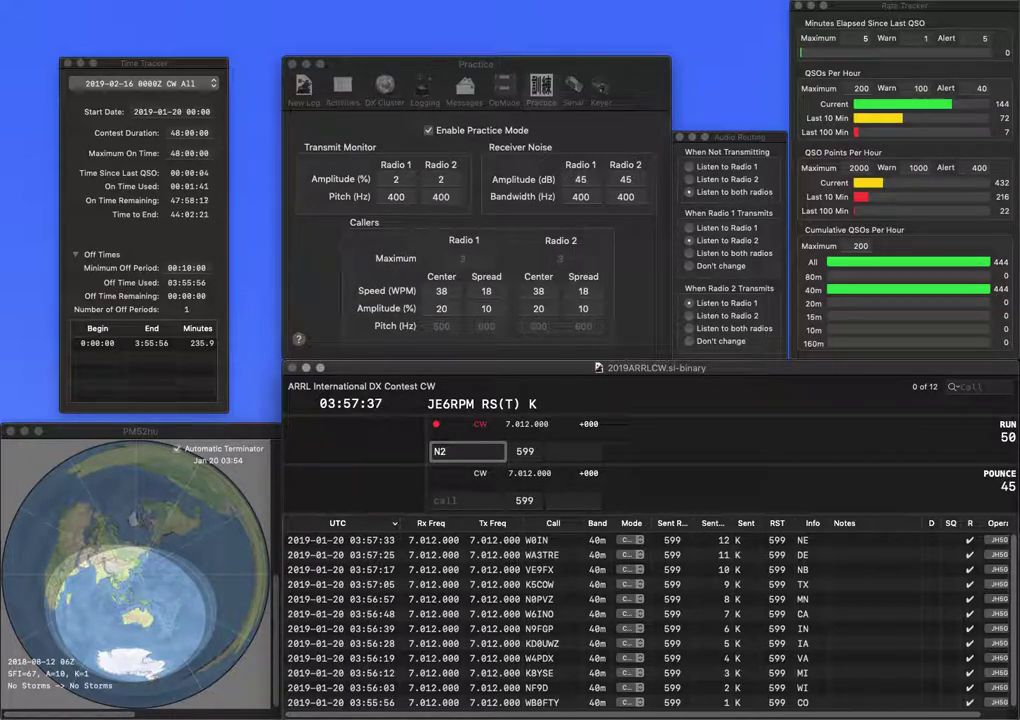
type("L")
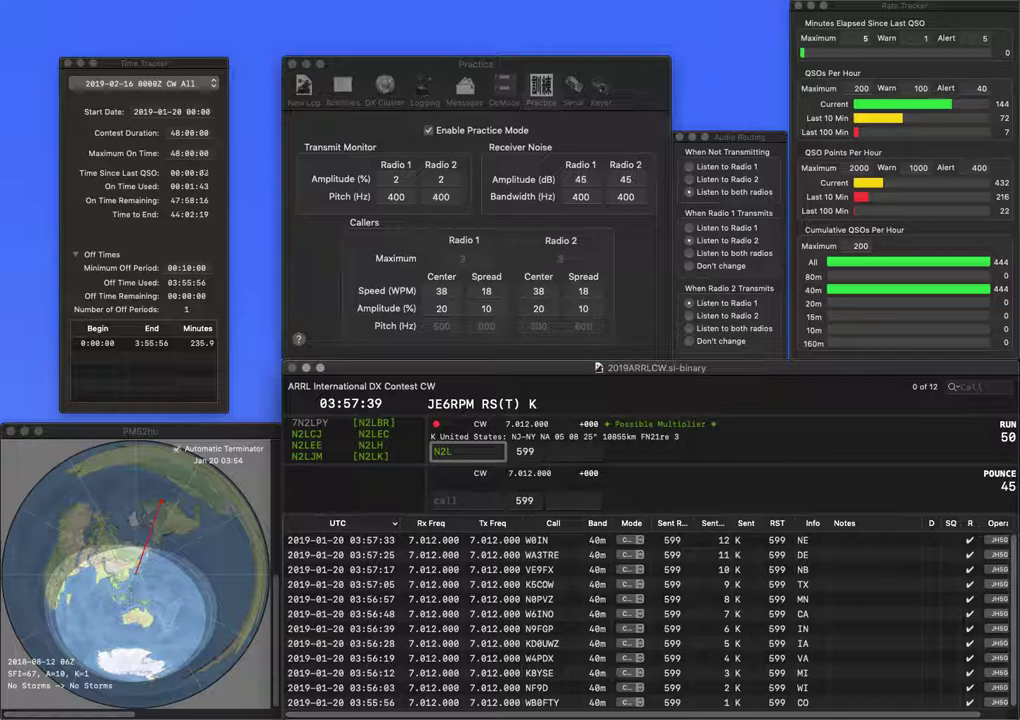
key("Left")
type("U")
key("space")
type("N")
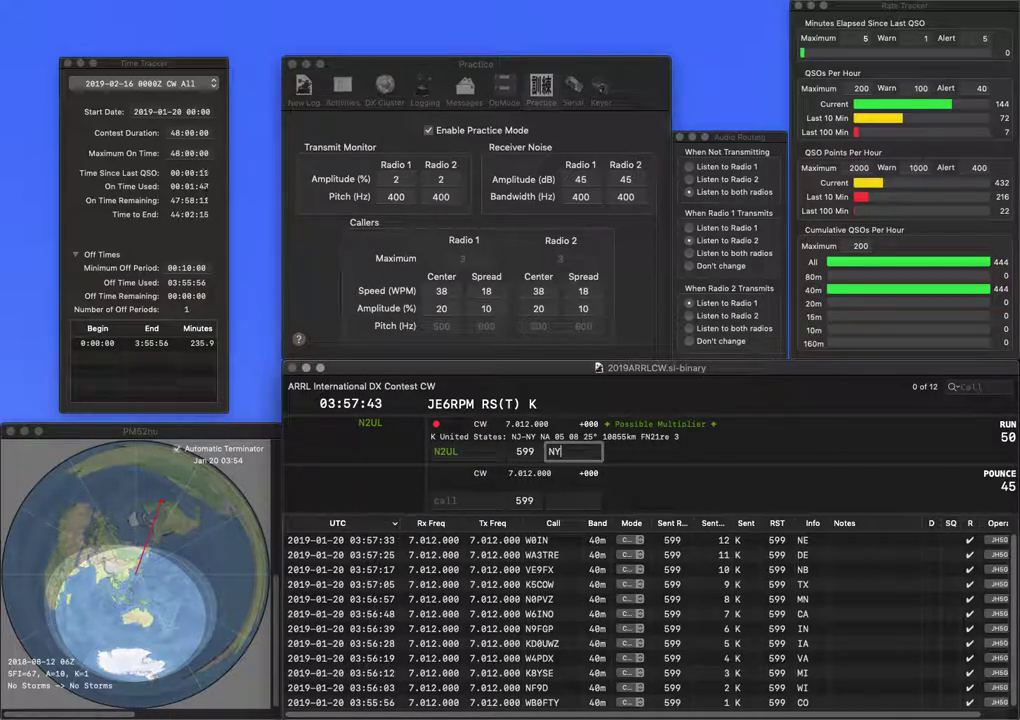
key("Return")
Log a contact with WN5G using the prefilled exchange TX
type("WN5G")
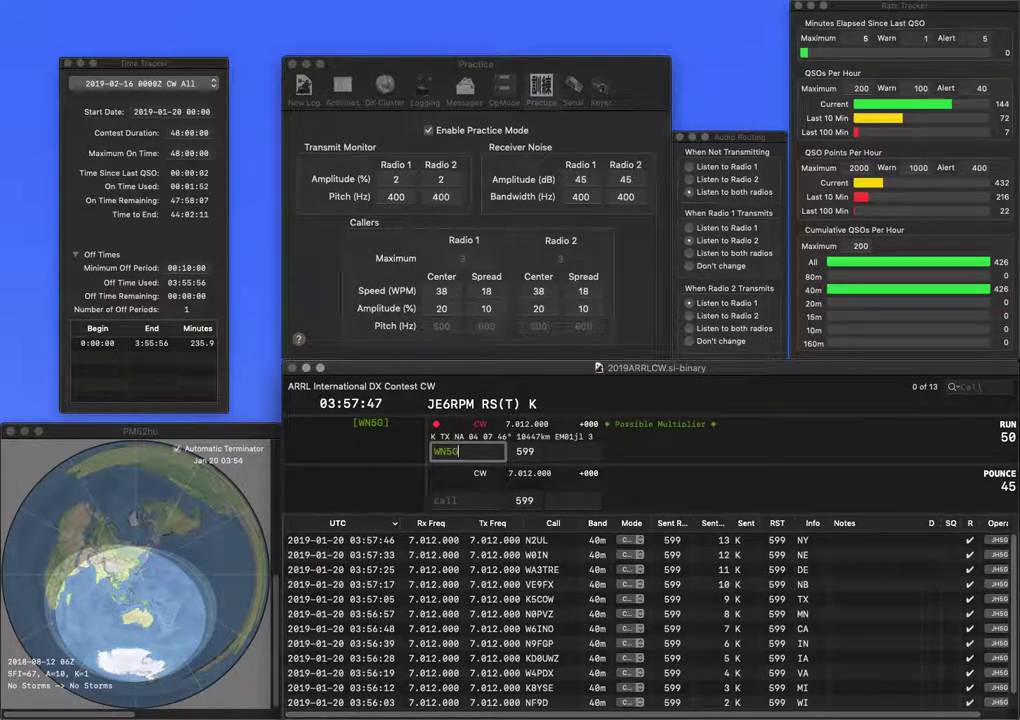
key("space")
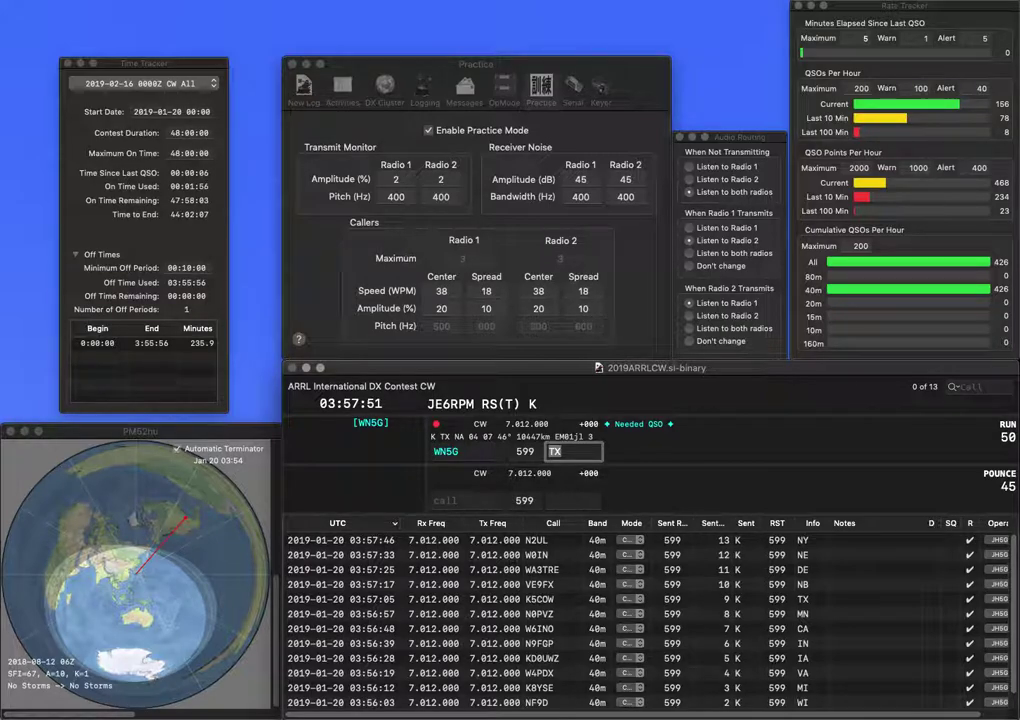
key("Return")
type("KD0SVH")
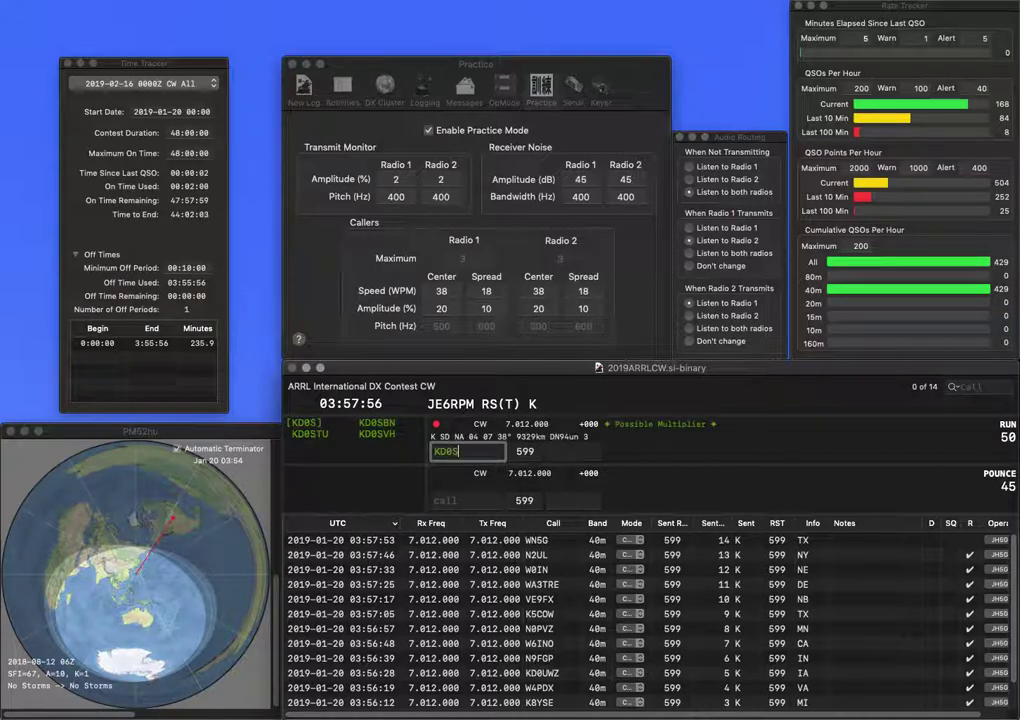
key("space")
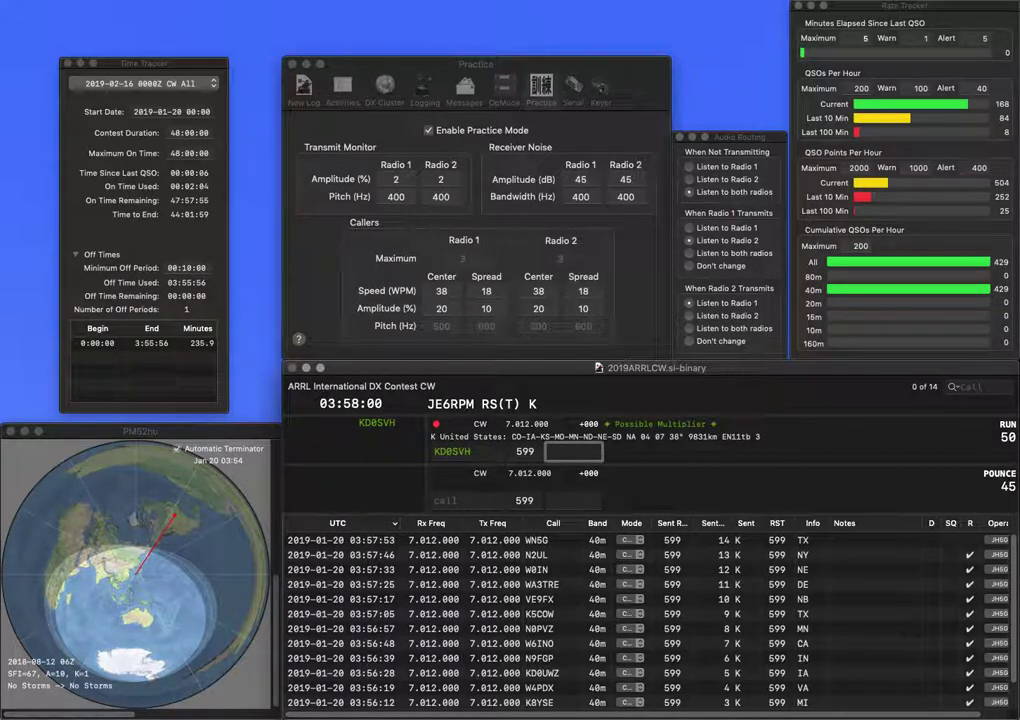
type("MO")
key("Return")
type("NN")
key("BackSpace")
type("I7")
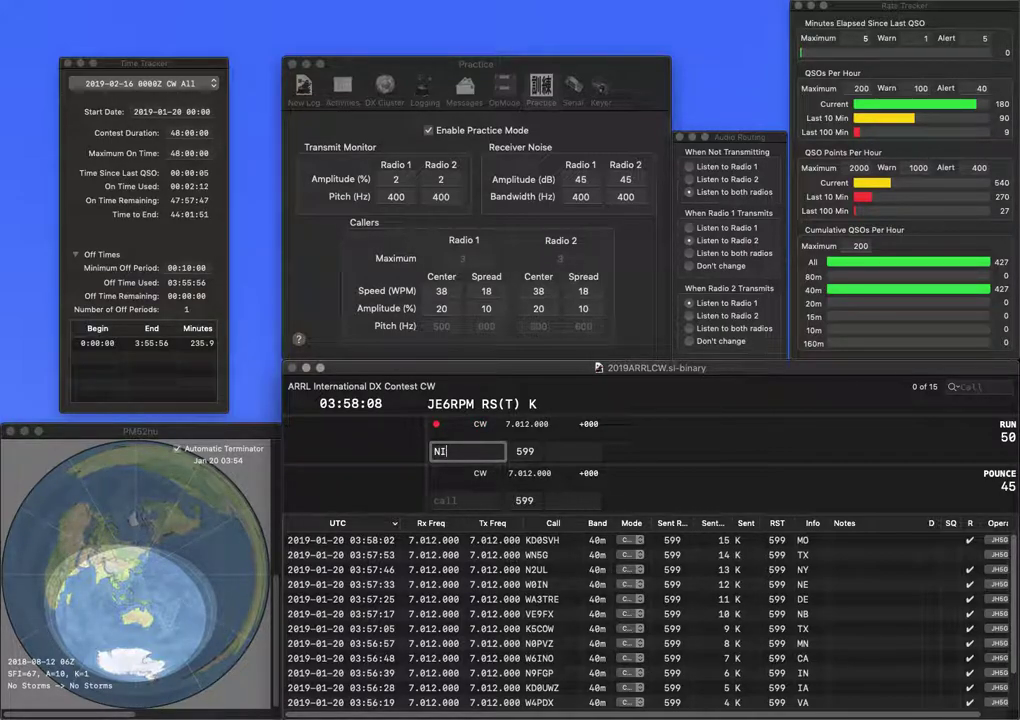
key("BackSpace")
key("BackSpace")
type("7IG")
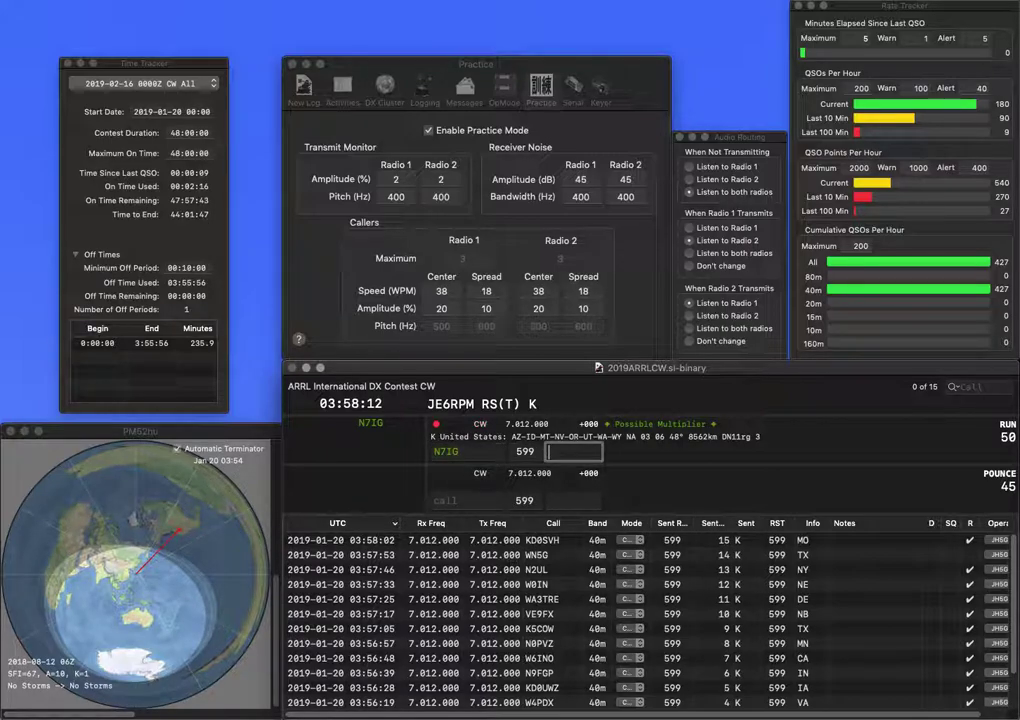
type("ID")
key("Return")
Enter the call sign W6XU with received exchange CA and log the contact
type("W")
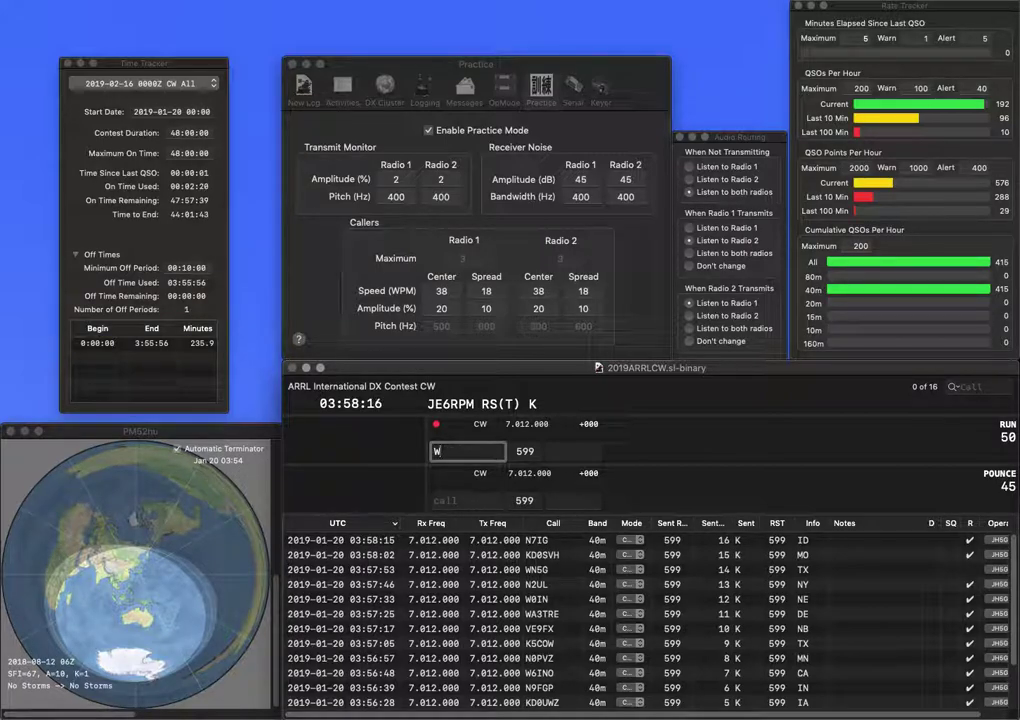
type("6XU")
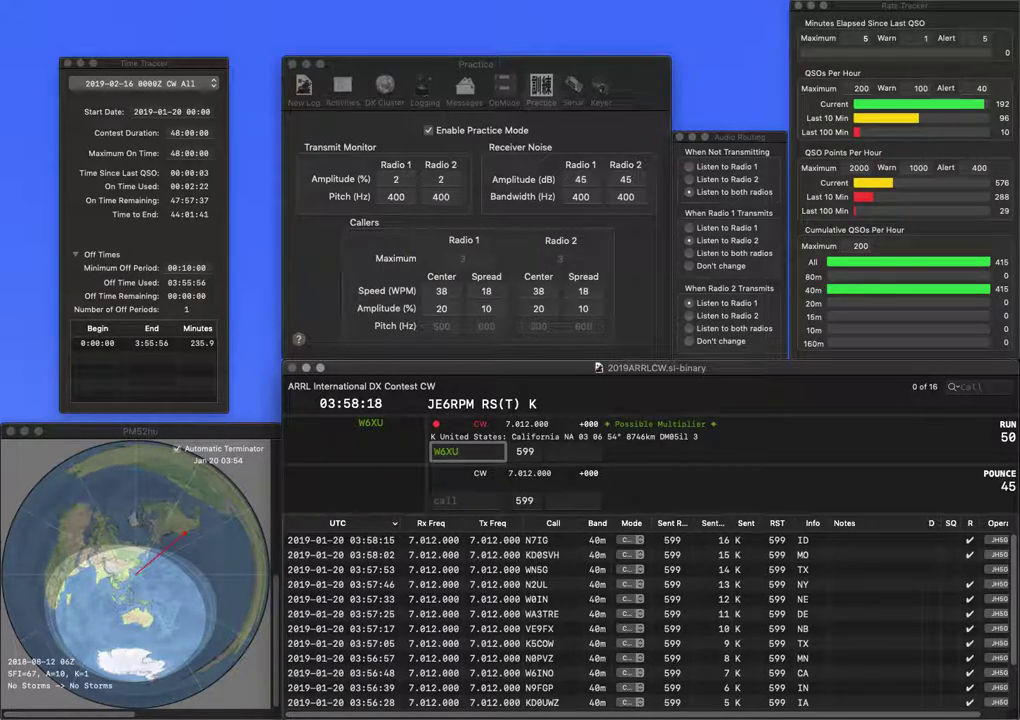
key("Return")
type("CA")
key("Return")
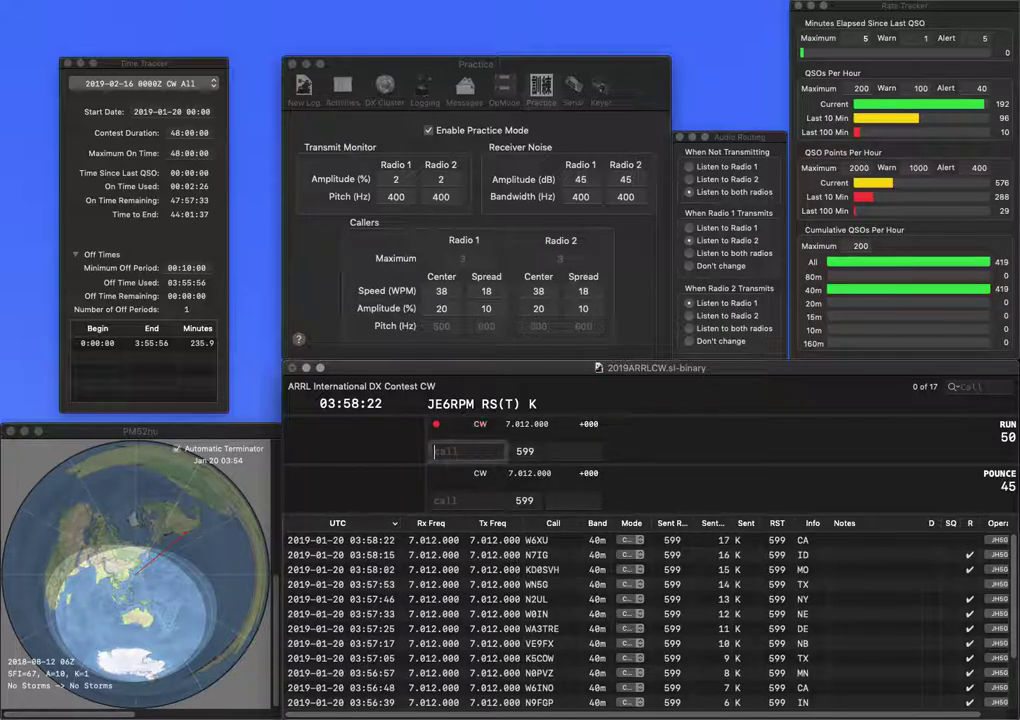
type("K0")
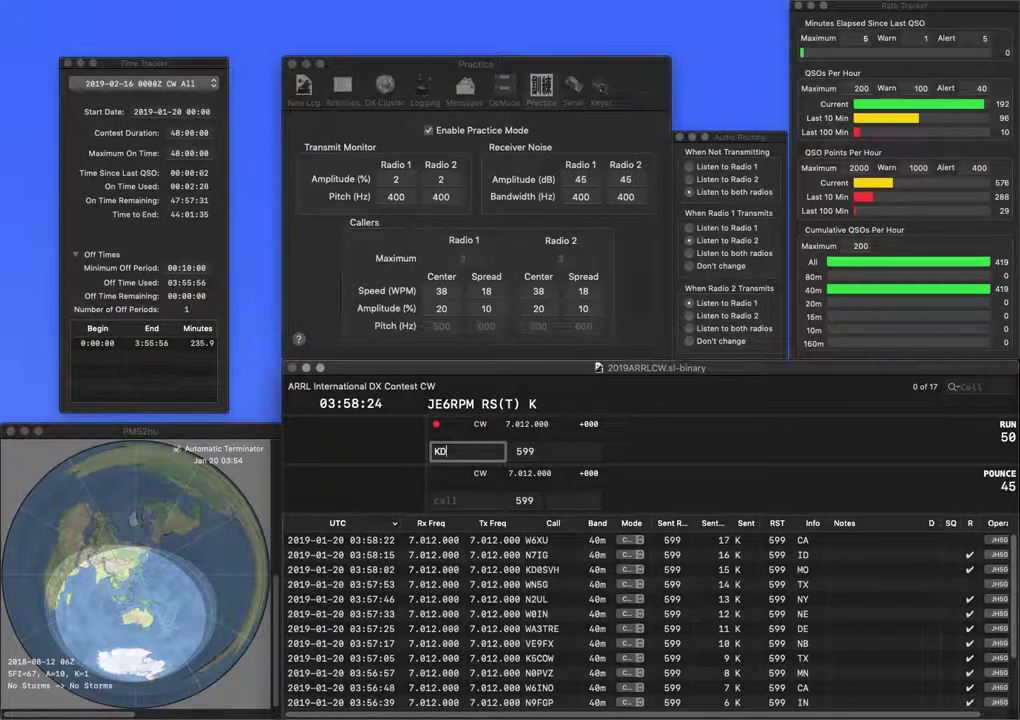
type("0PZ")
key("Return")
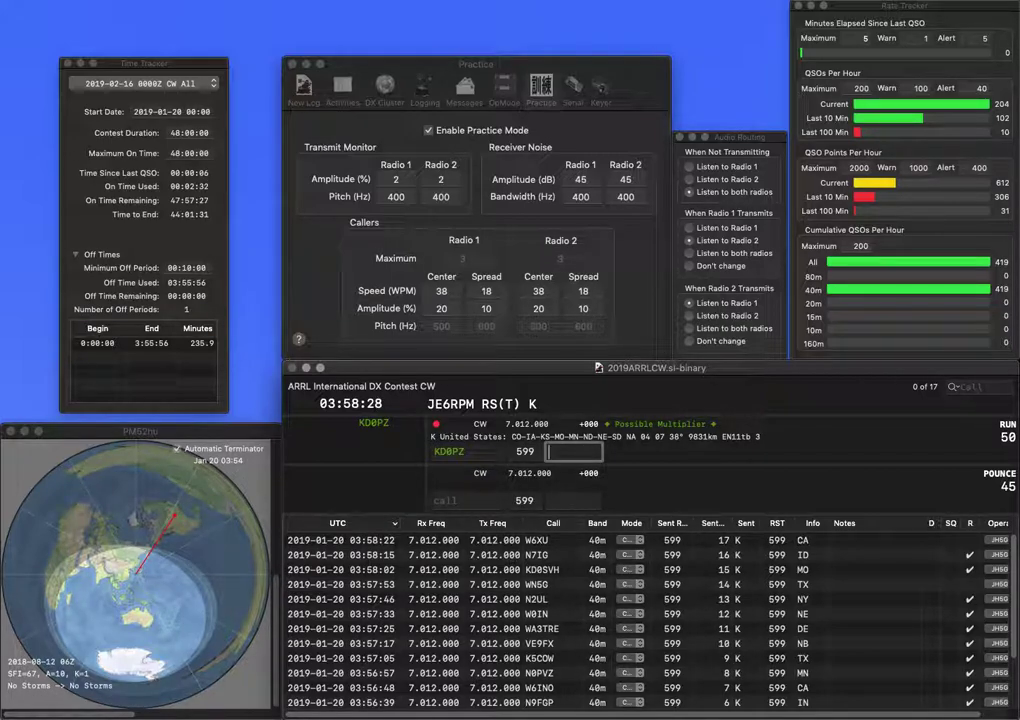
type("SD")
key("Return")
type("N1AKF")
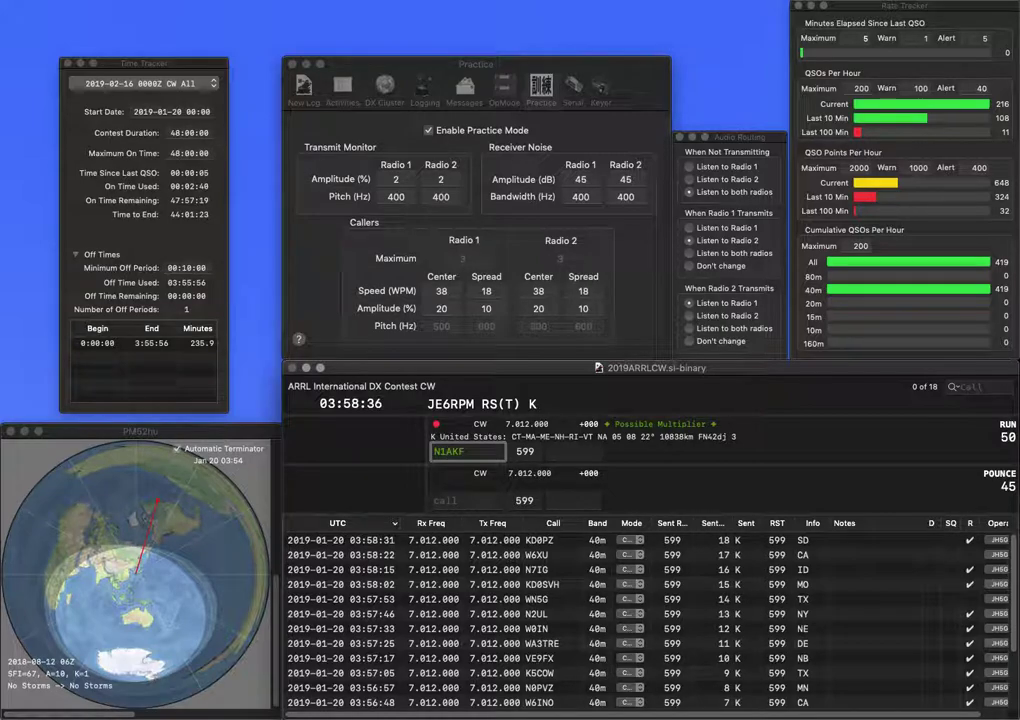
key("BackSpace")
type("0")
key("Return")
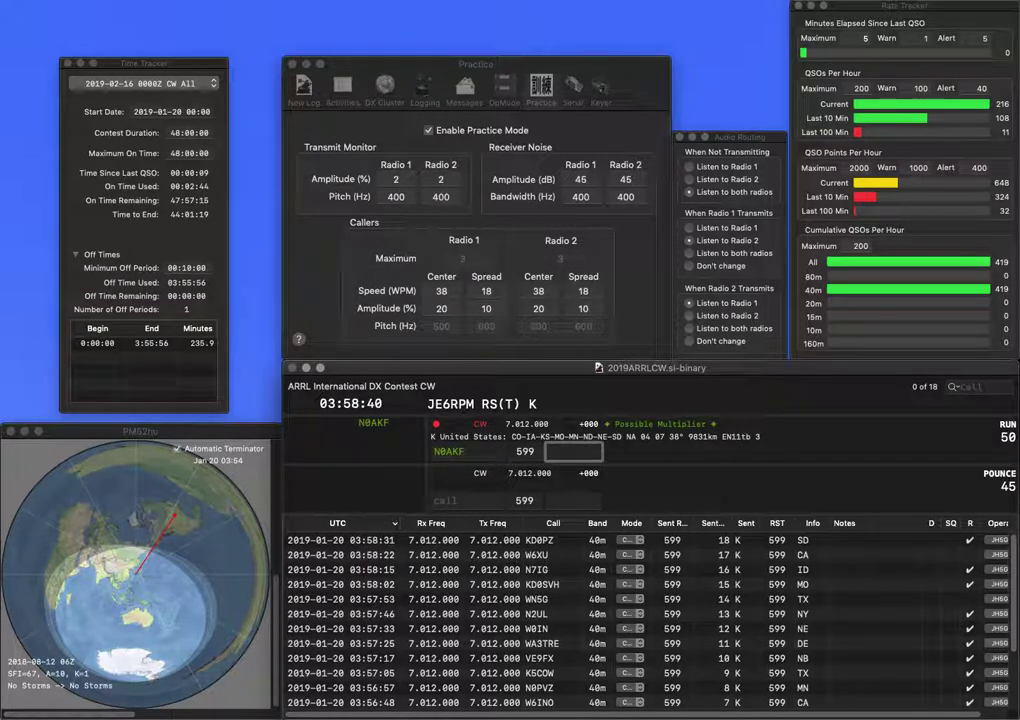
type("NE")
key("Return")
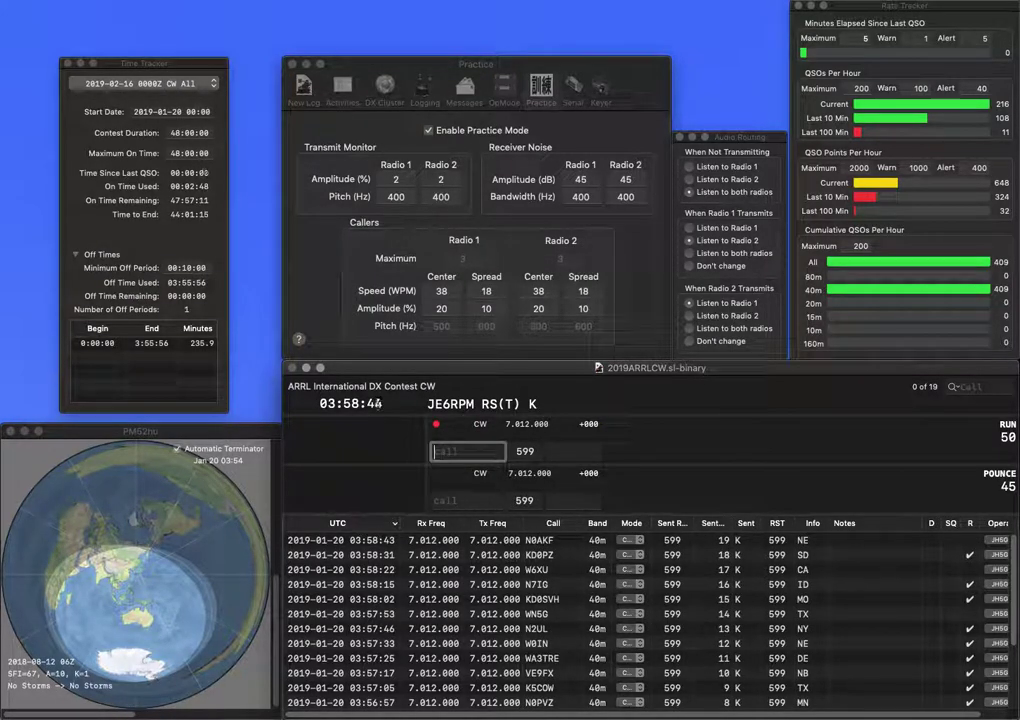
type("W3DLM")
key("space")
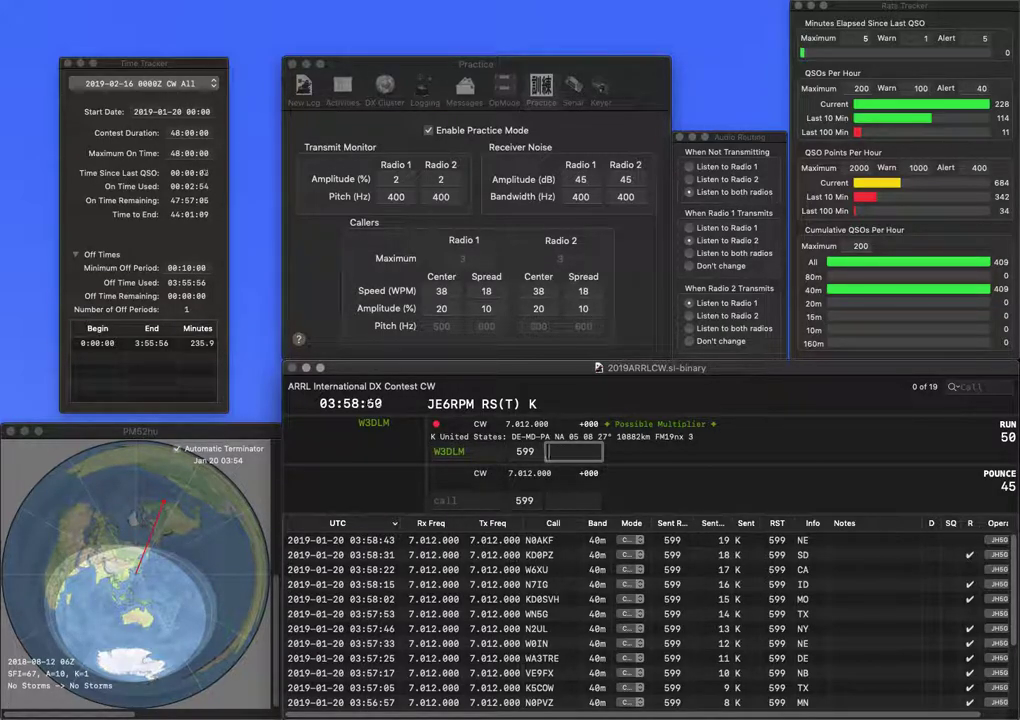
key("Return")
type("WW4CP")
key("space")
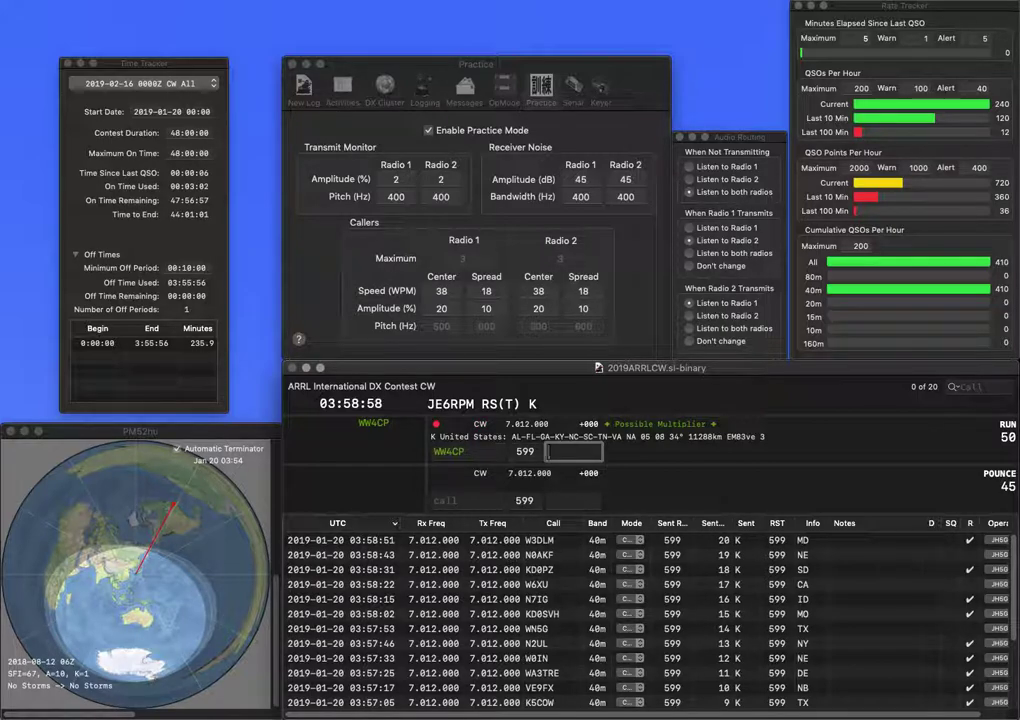
key("Return")
Log contacts with WA8NSS using exchange MI and N1PMA using exchange VT
type("WA8NSS")
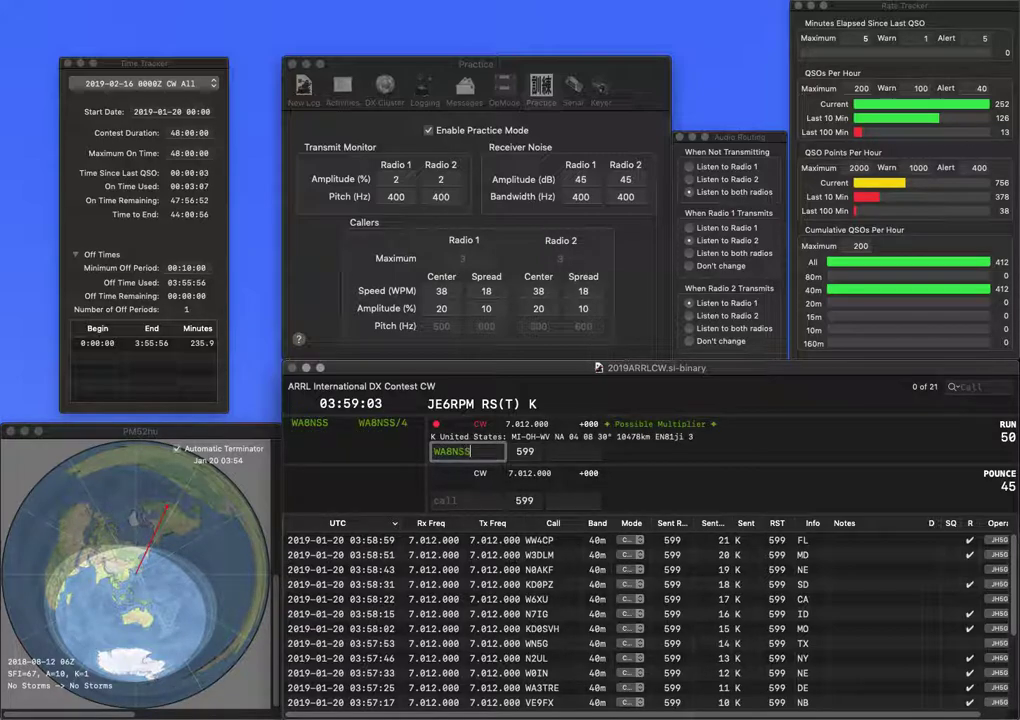
key("space")
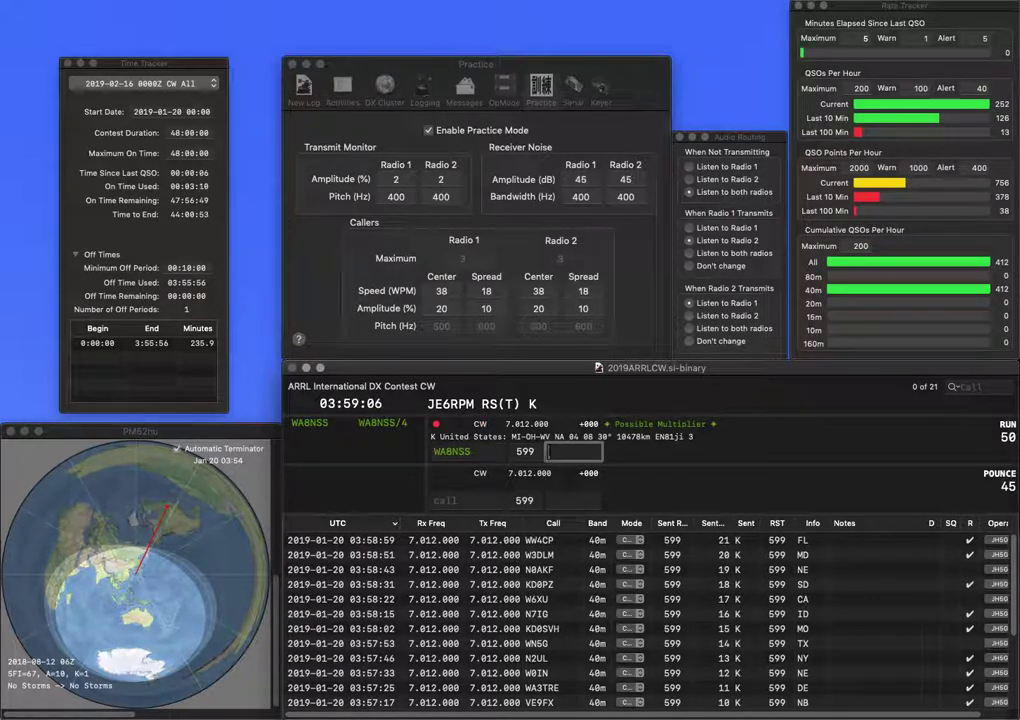
type("MI")
key("Return")
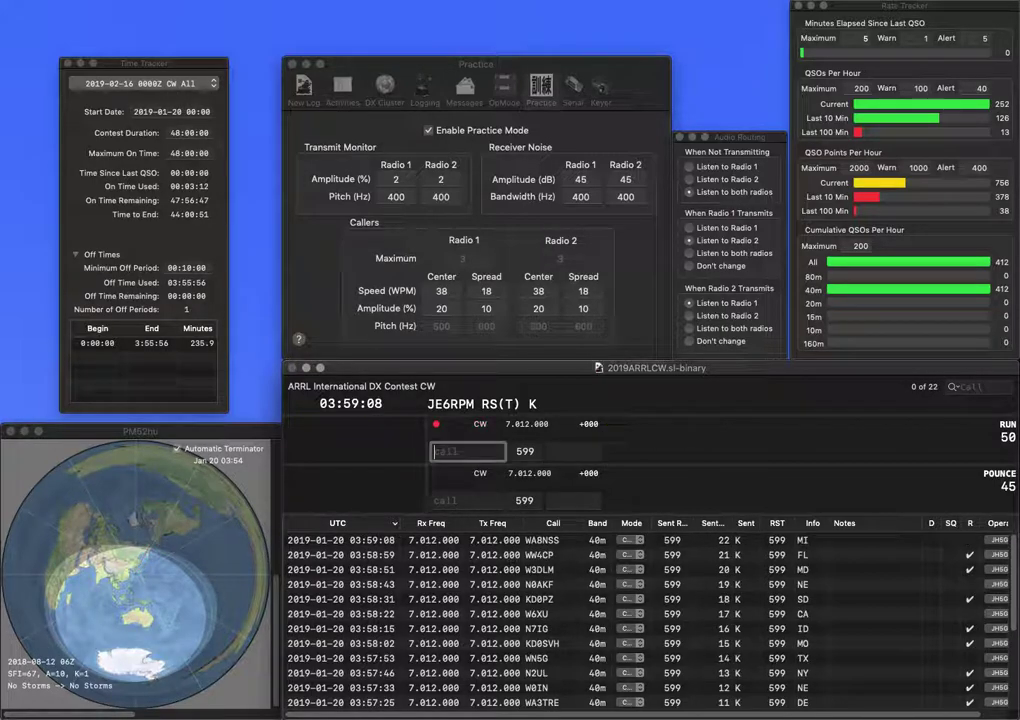
type("N1PMA")
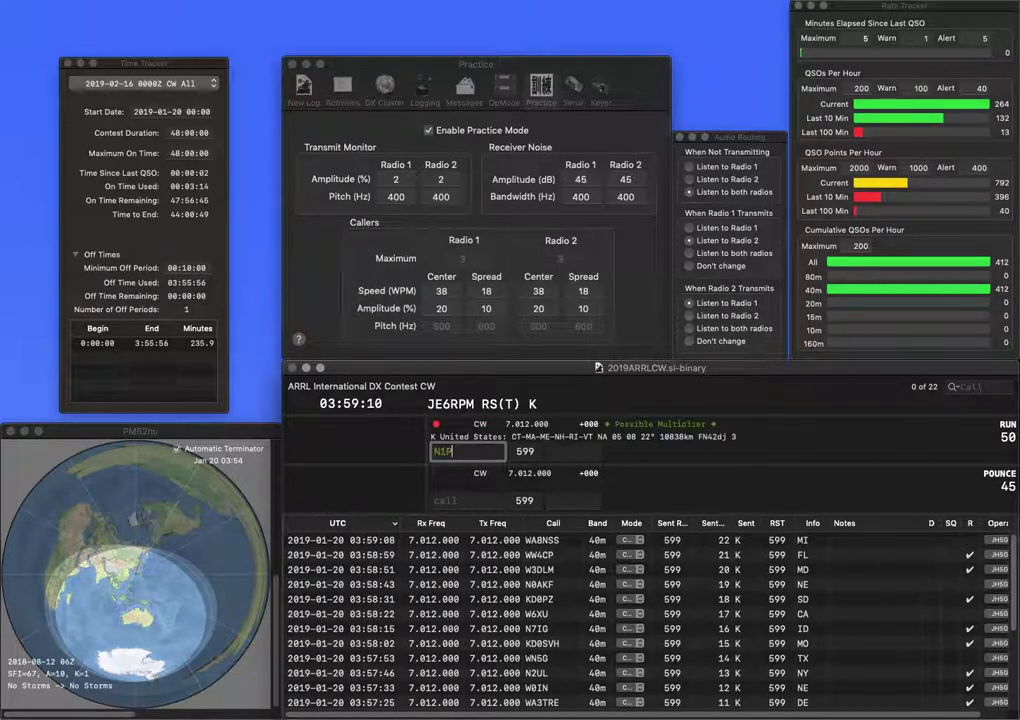
key("space")
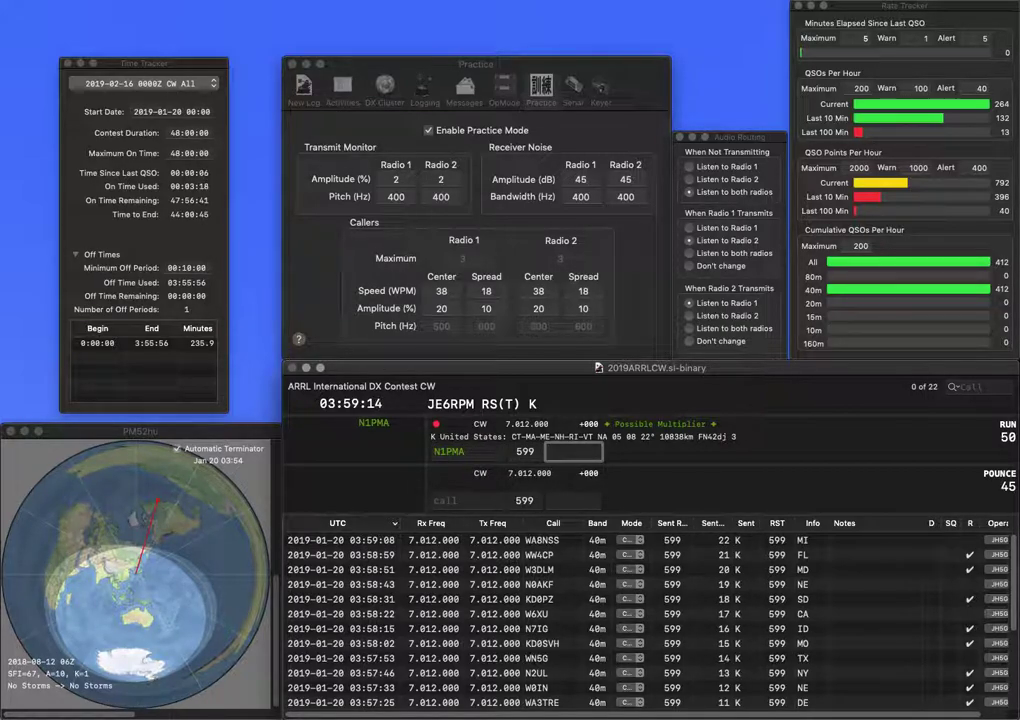
type("VT")
key("Return")
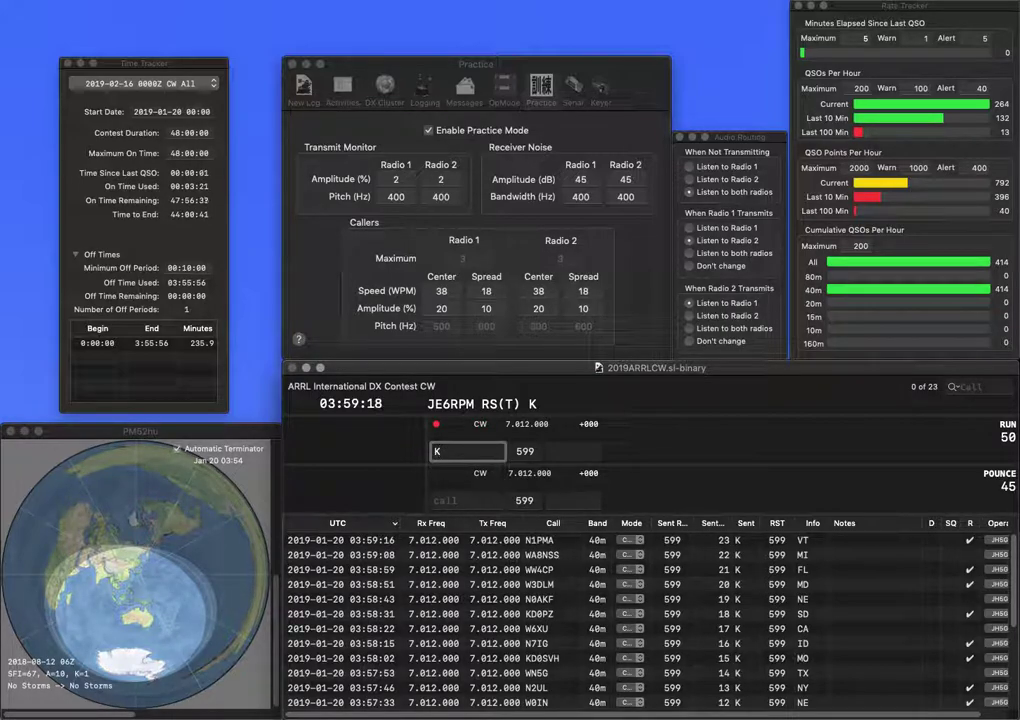
Enter the call sign KB5EZ with received exchange MS and log the contact
type("KB3EB")
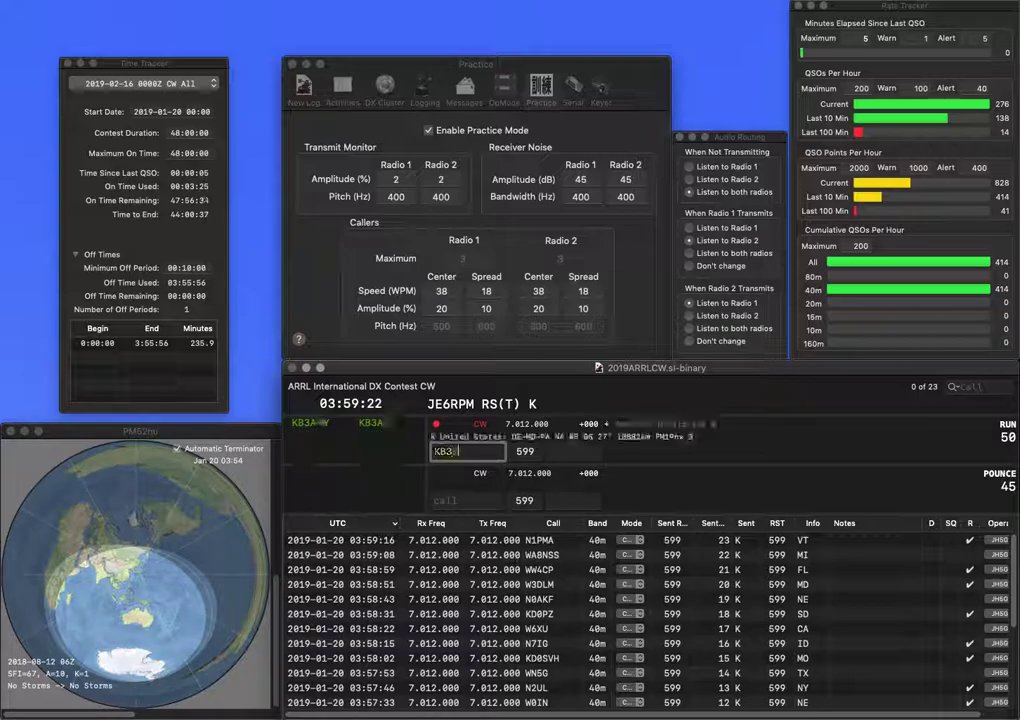
key("BackSpace")
key("BackSpace")
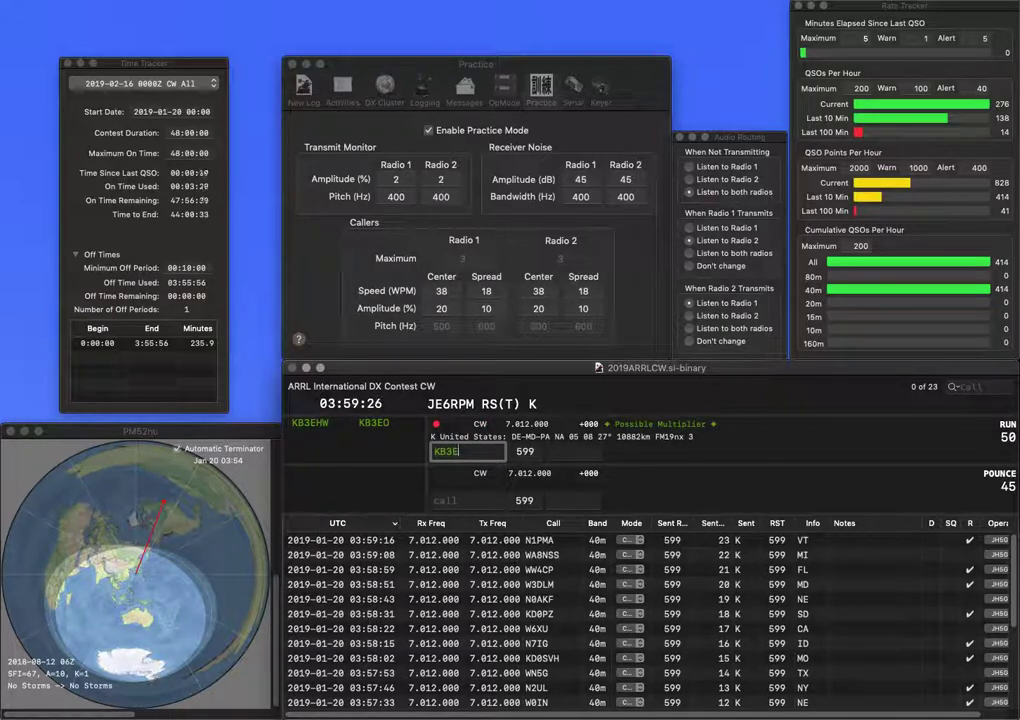
key("BackSpace")
key("BackSpace")
type("5EZ")
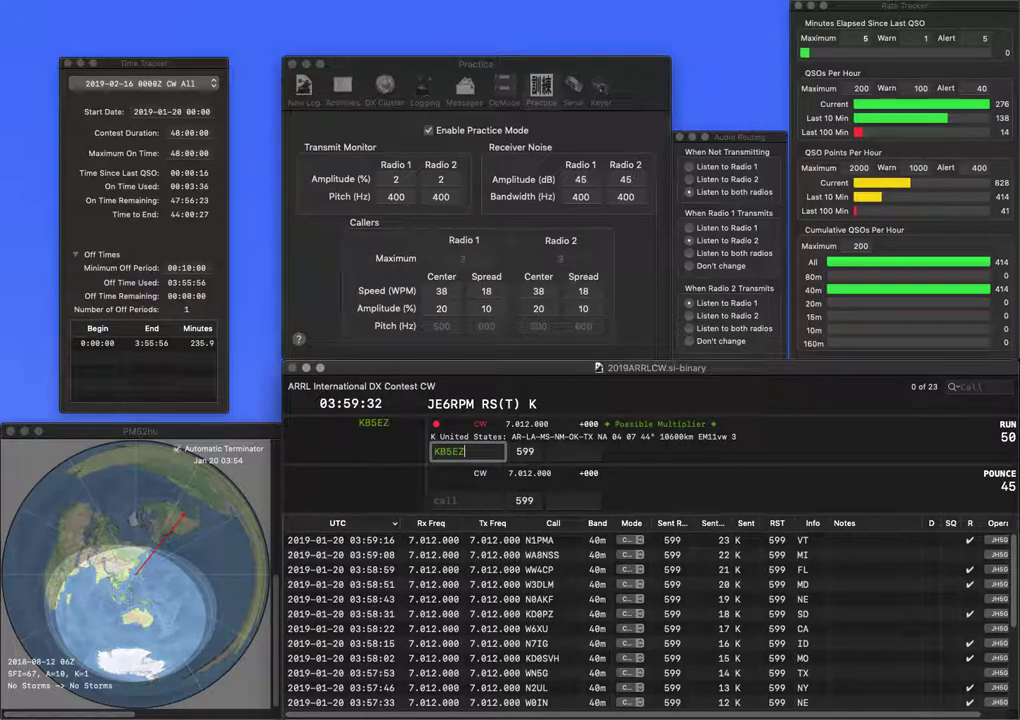
key("Tab")
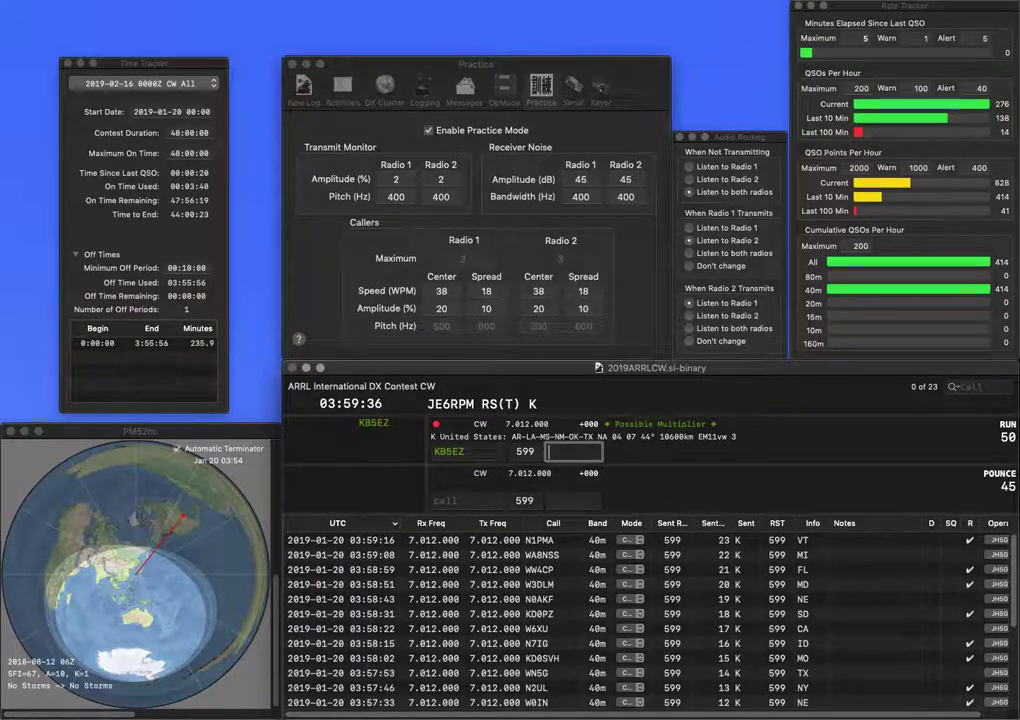
type("MS")
key("Return")
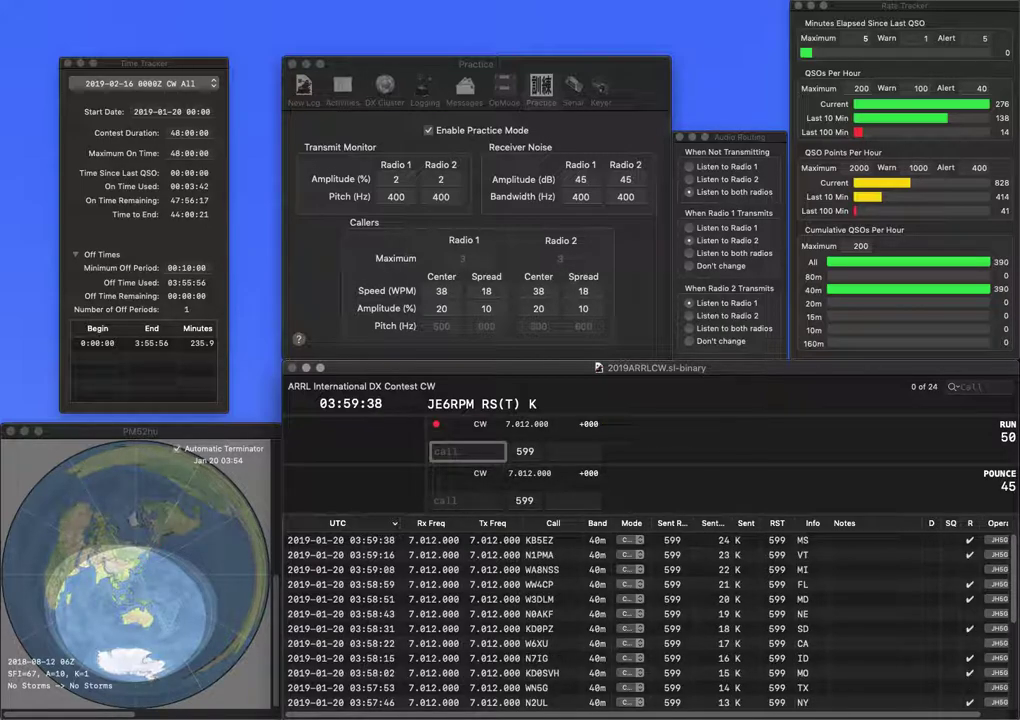
type("KC9")
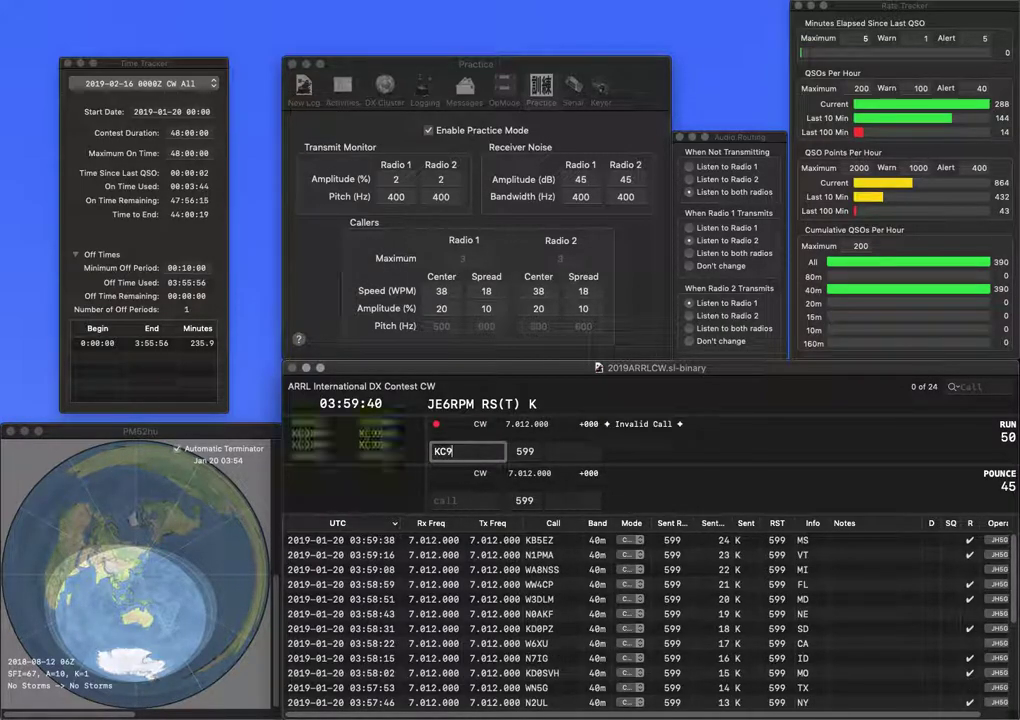
type("DKC")
key("Return")
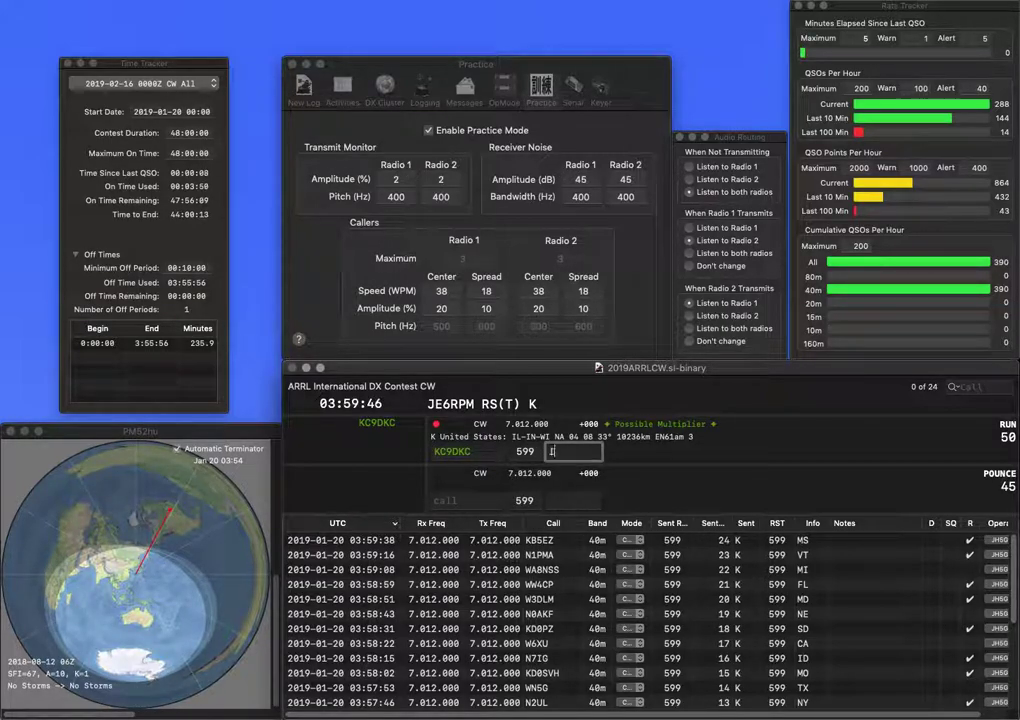
key("Return")
type("VE1B")
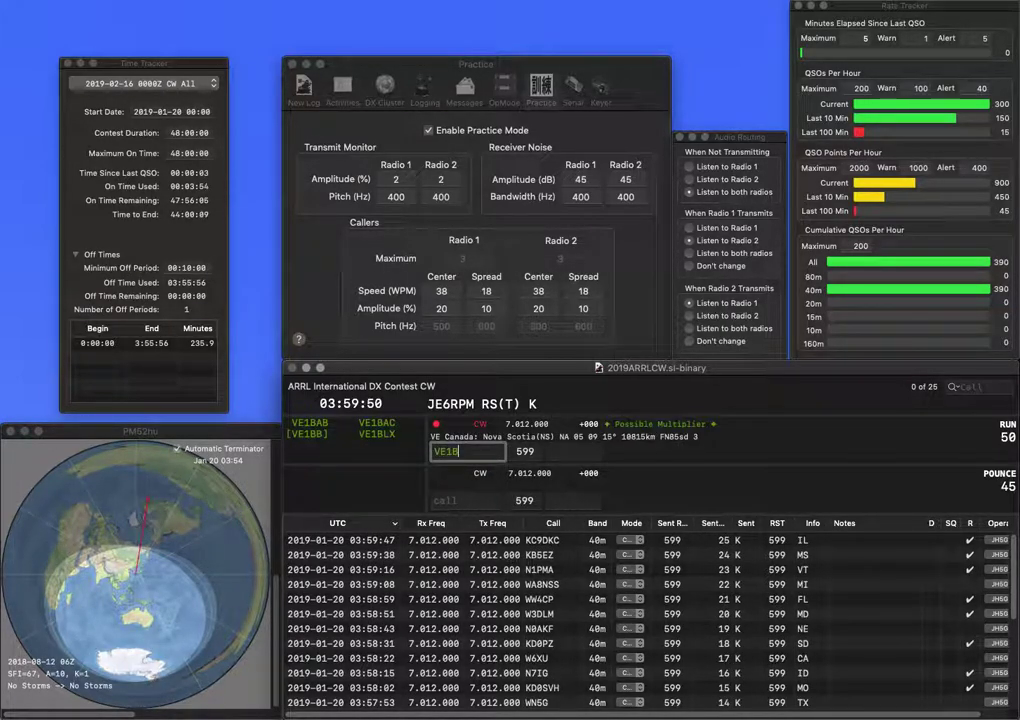
type("AB")
key("Tab")
type("NS")
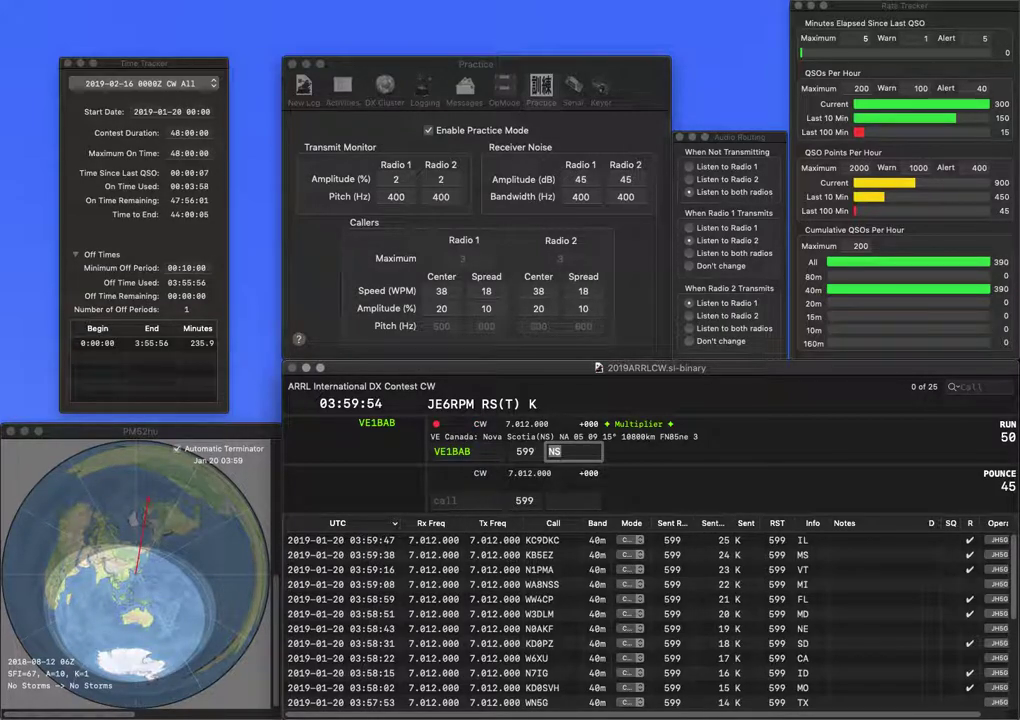
key("Return")
type("KT6LA")
key("Tab")
type("CA")
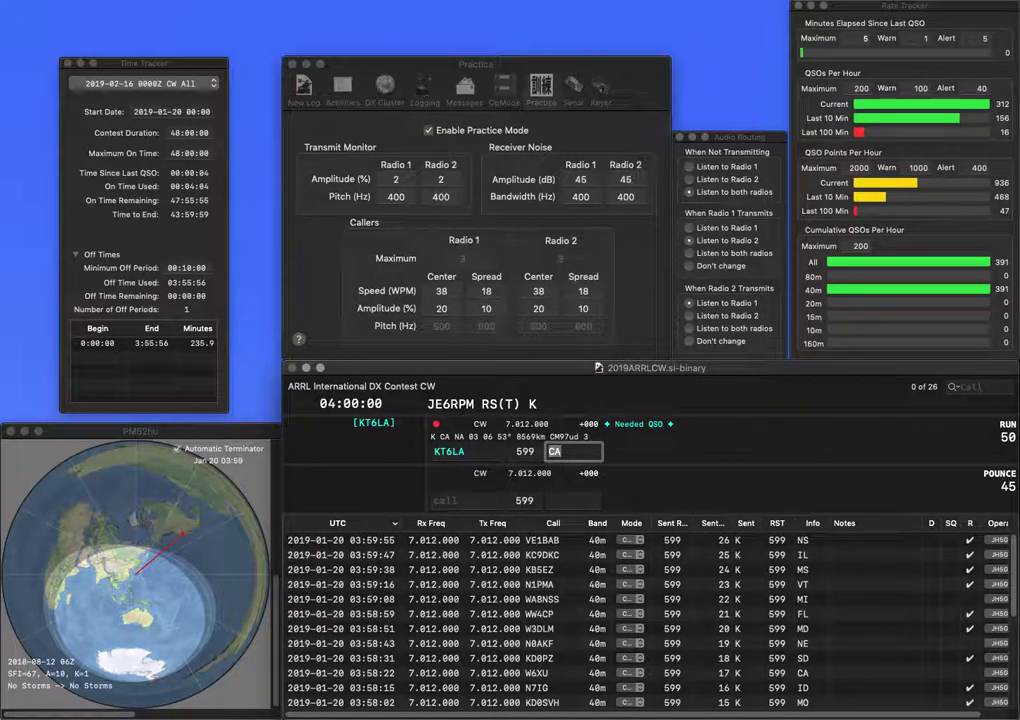
key("Return")
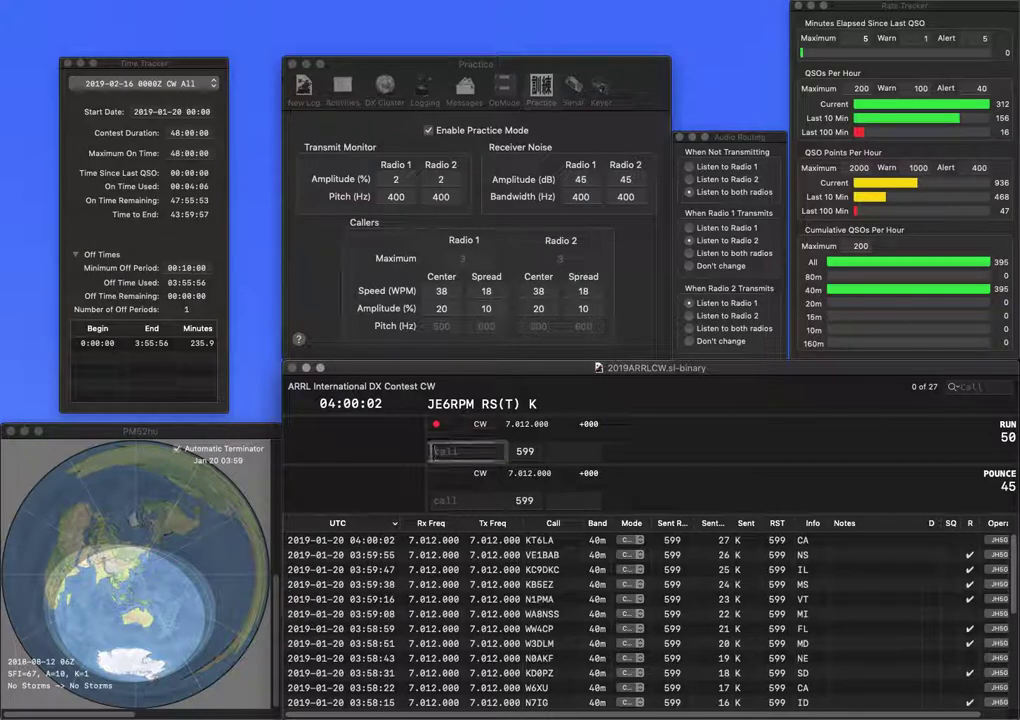
type("KD")
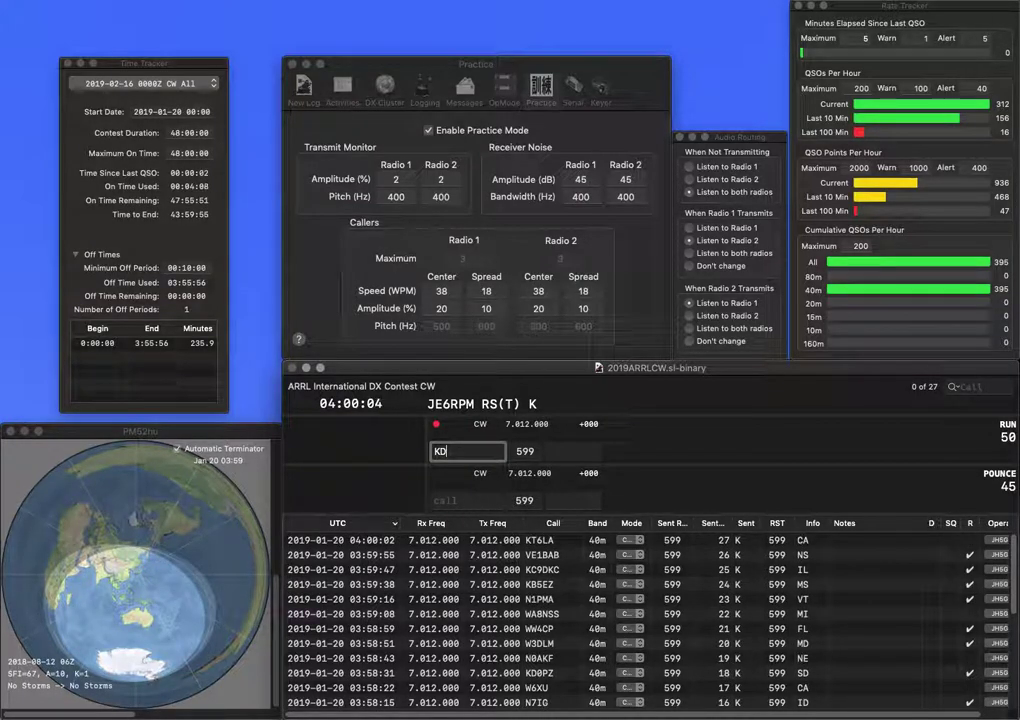
type("9KMV")
key("space")
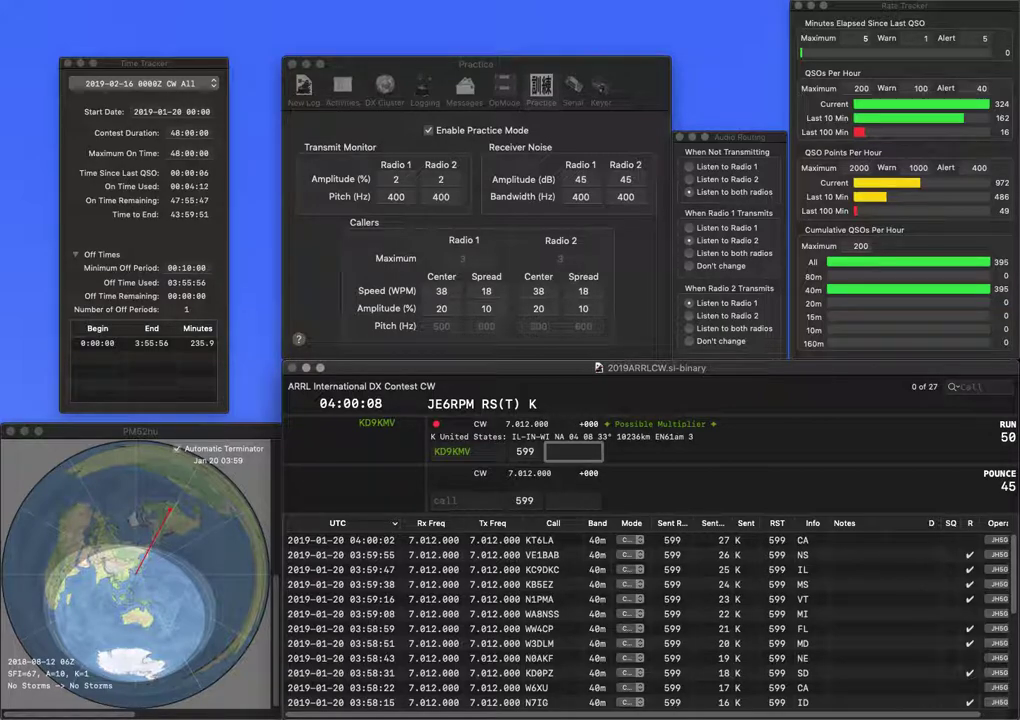
type("S")
type("L")
key("Return")
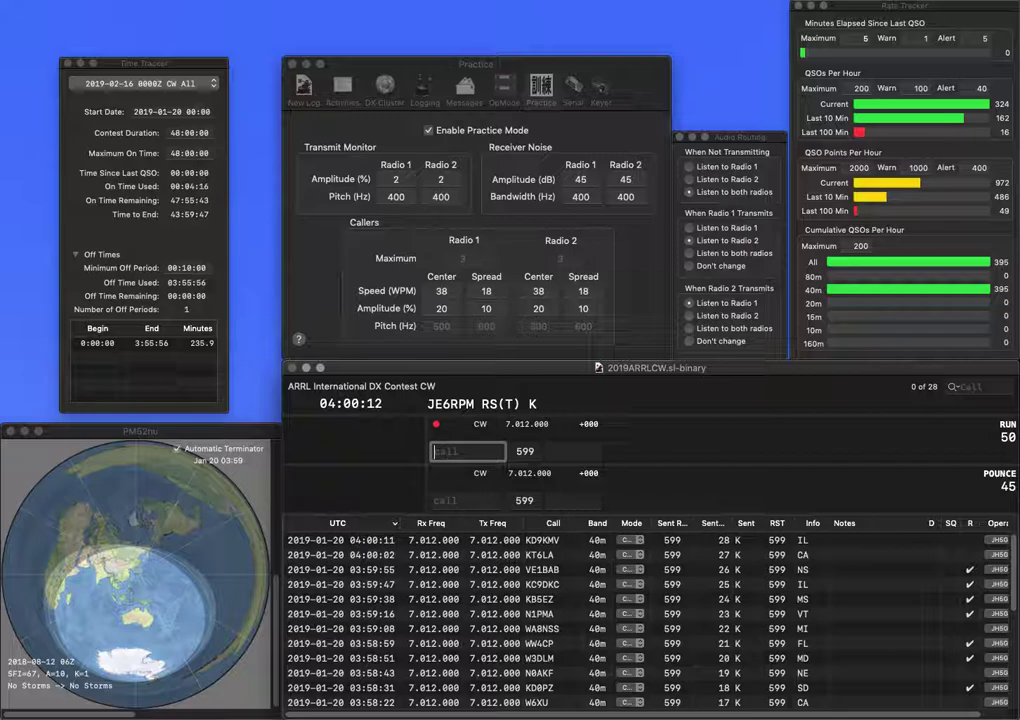
type("K0QQ")
key("Return")
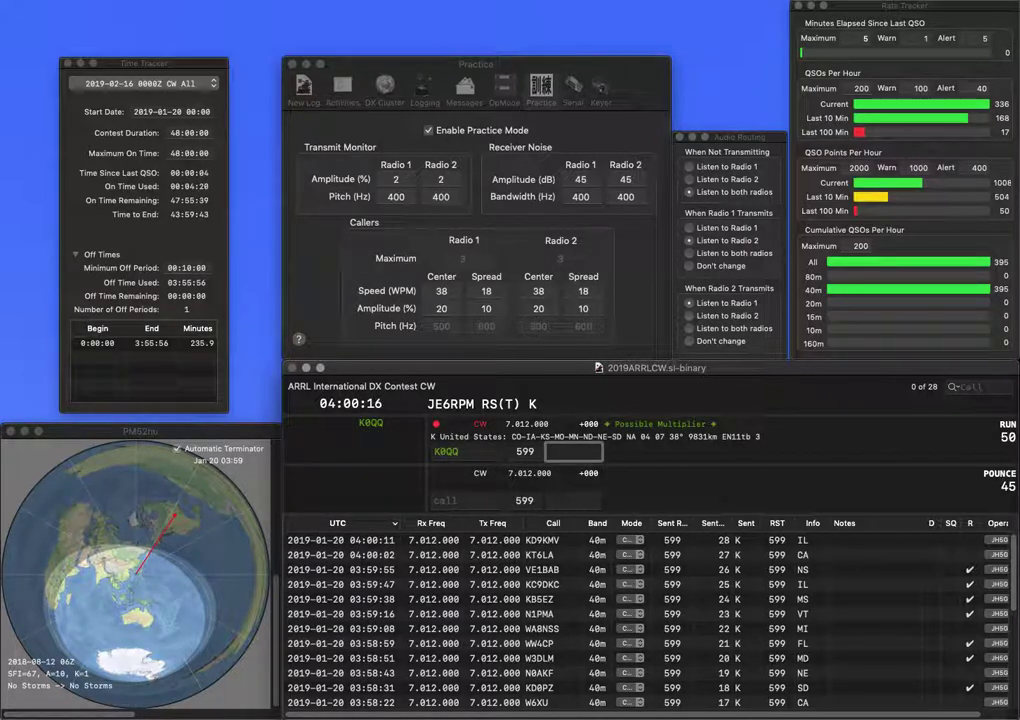
type("KS")
key("Return")
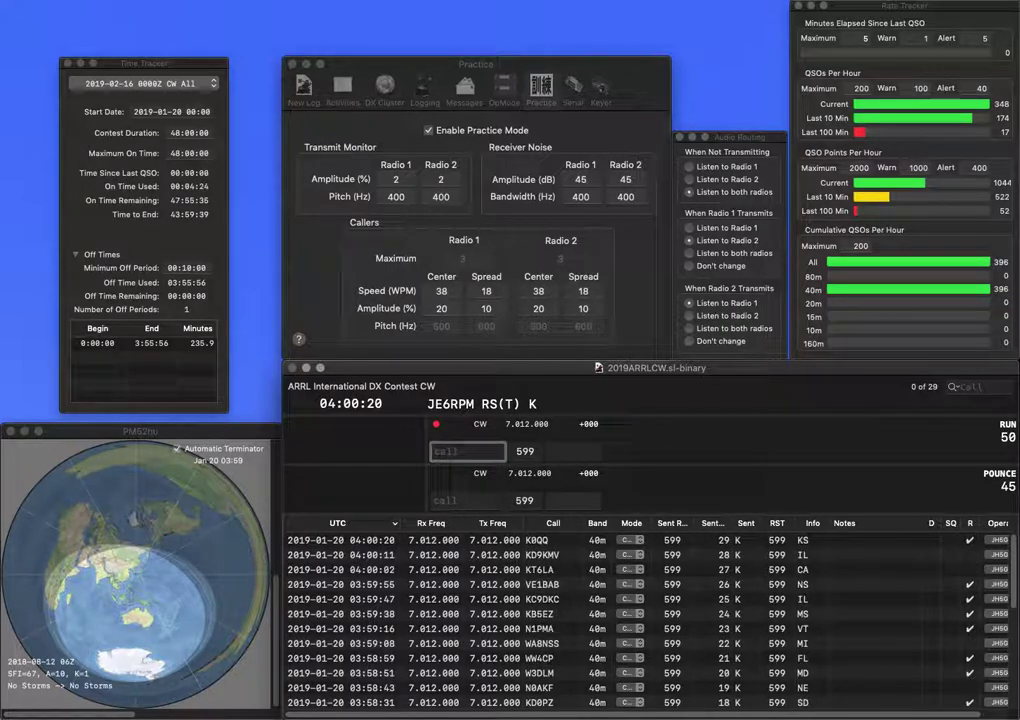
type("AB5XZ")
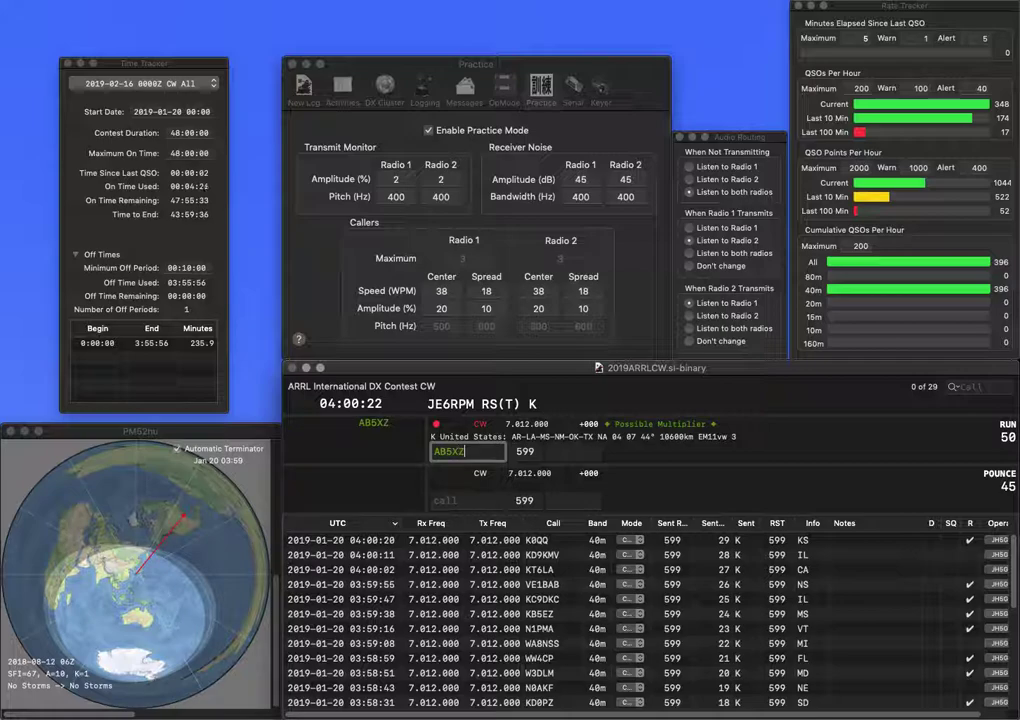
key("space")
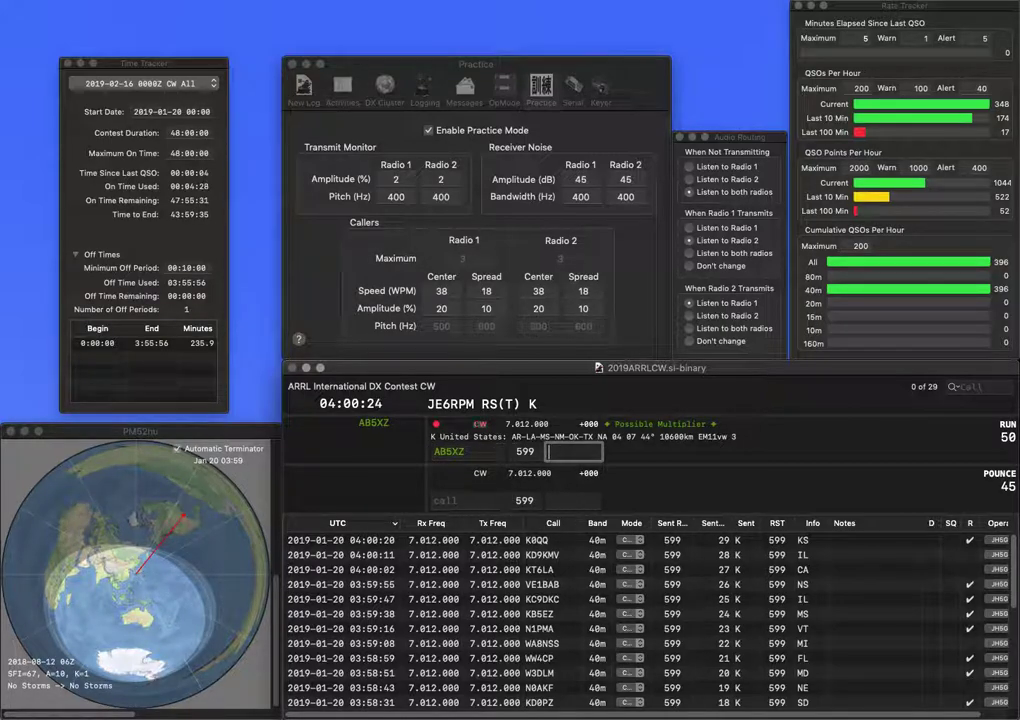
type("OK")
key("Return")
type("KF6QSHH")
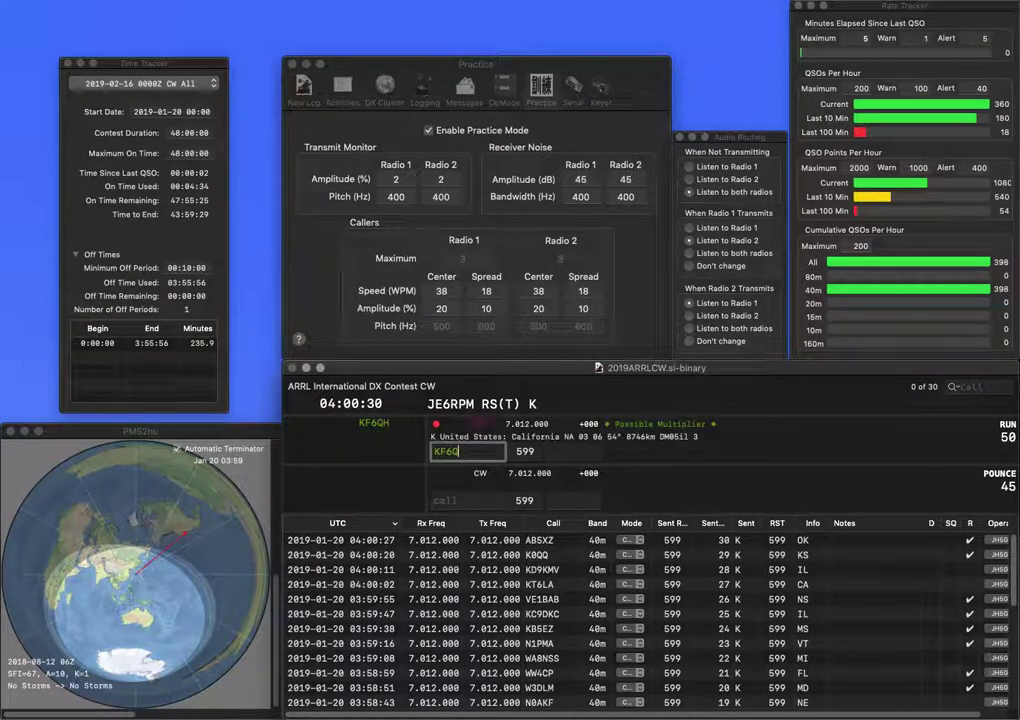
key("BackSpace")
key("BackSpace")
key("BackSpace")
type("H")
key("Tab")
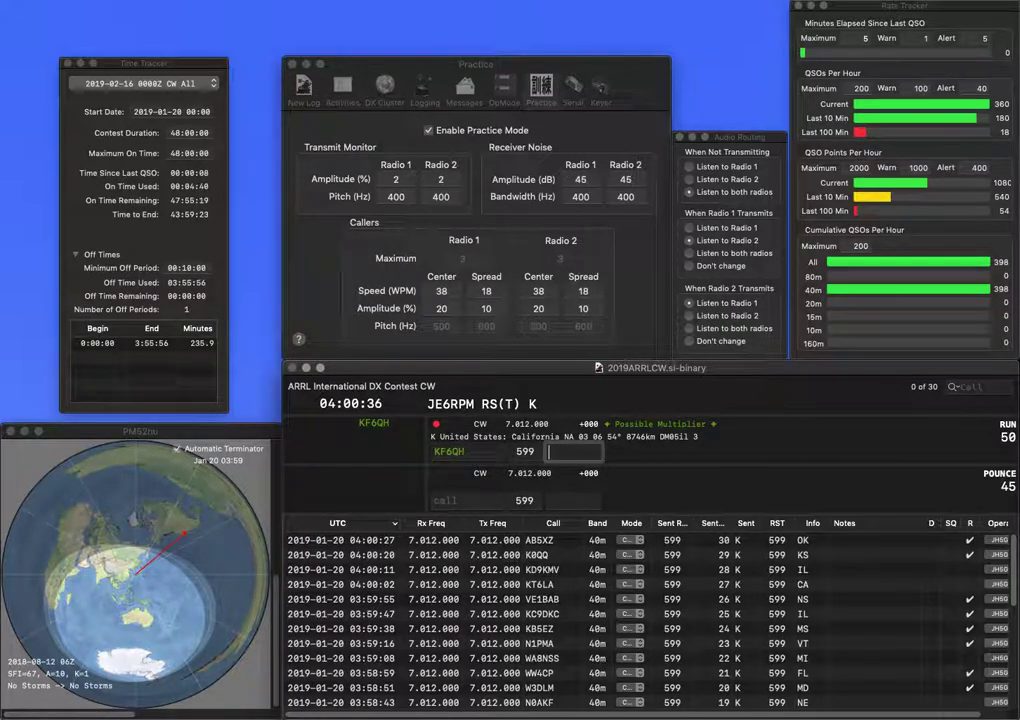
type("KA")
key("Return")
type("AA4")
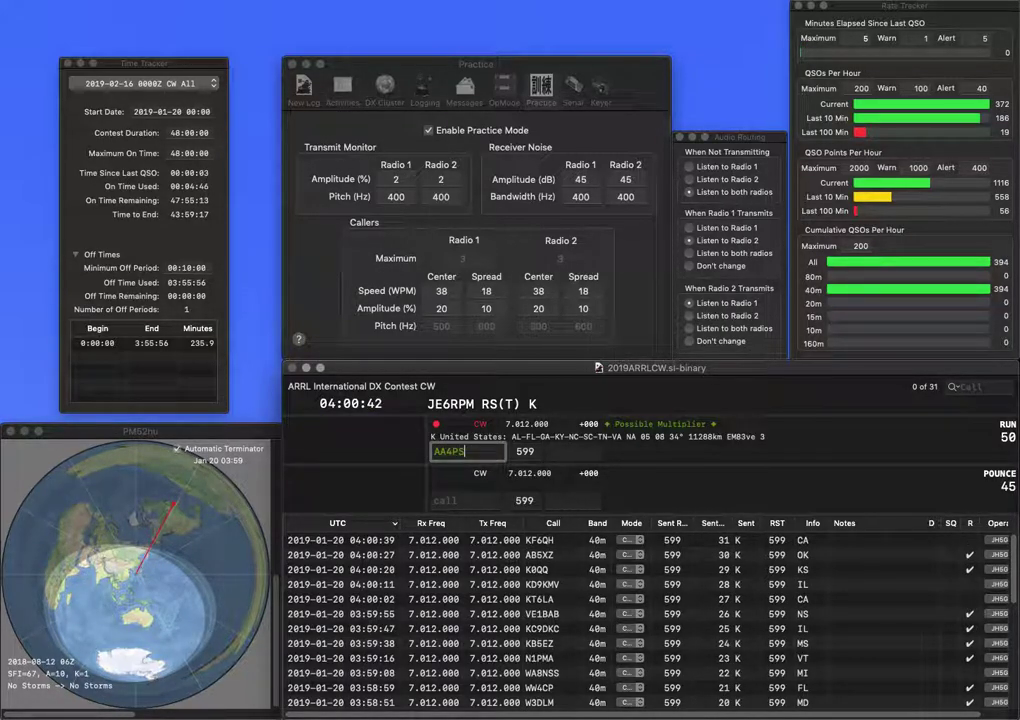
type("JS")
key("Tab")
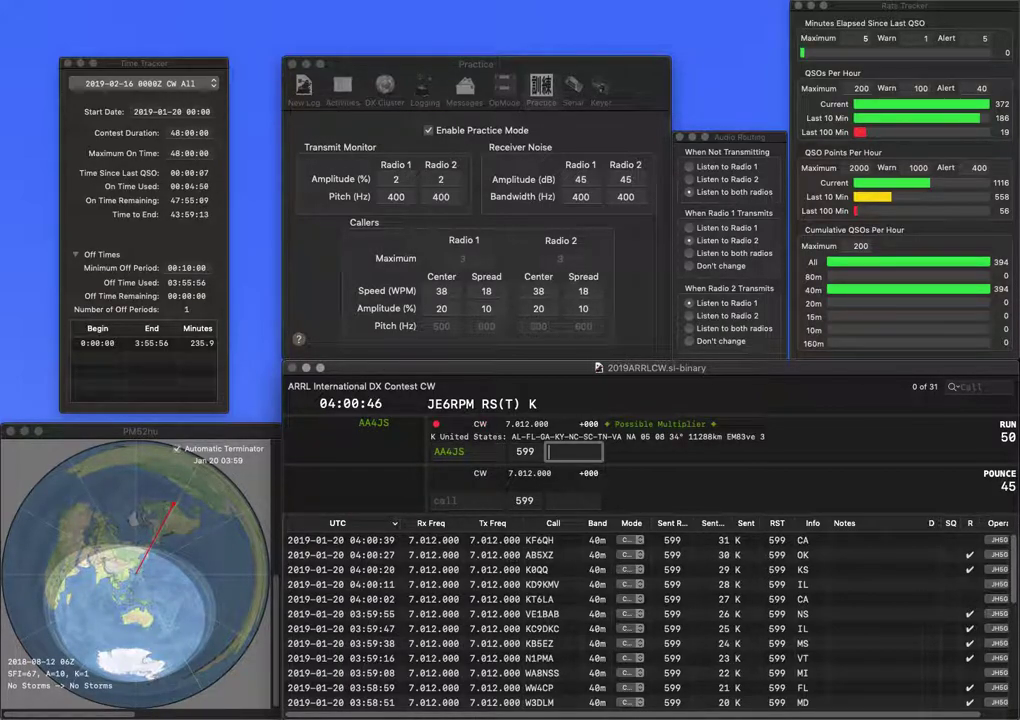
type("VA")
key("Return")
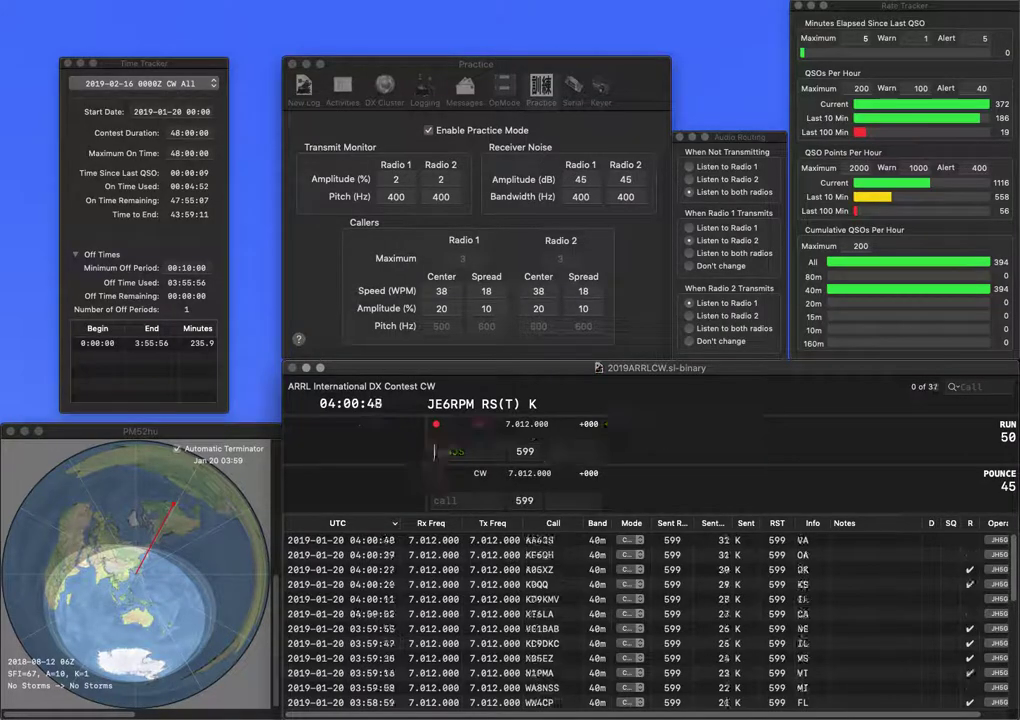
type("K3")
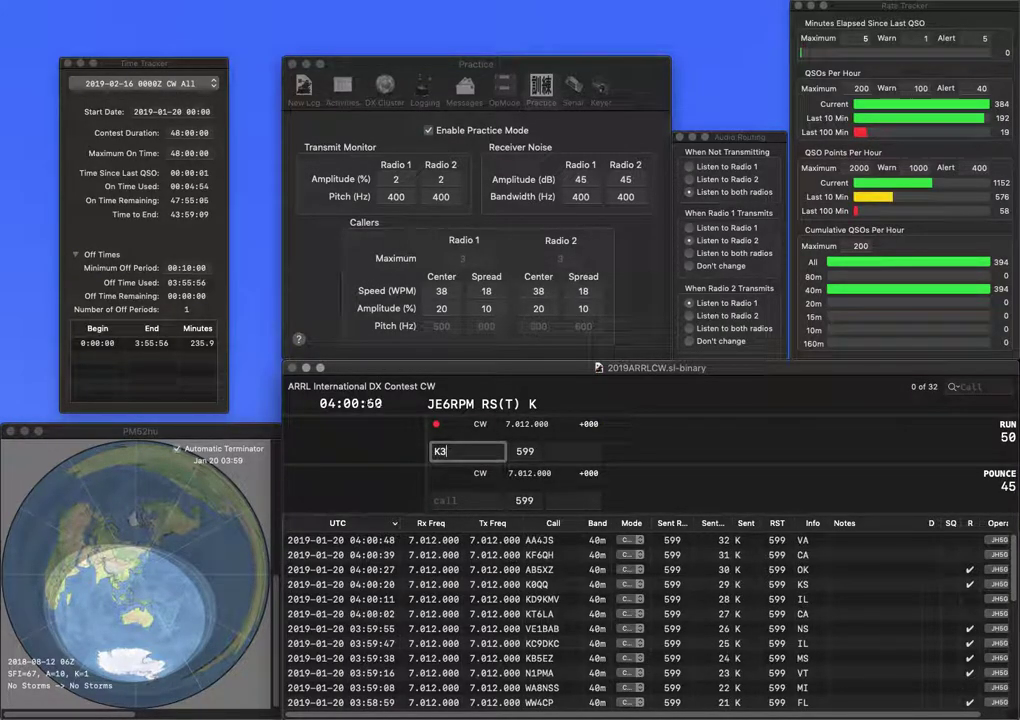
type("WJV")
key("Tab")
type("PA")
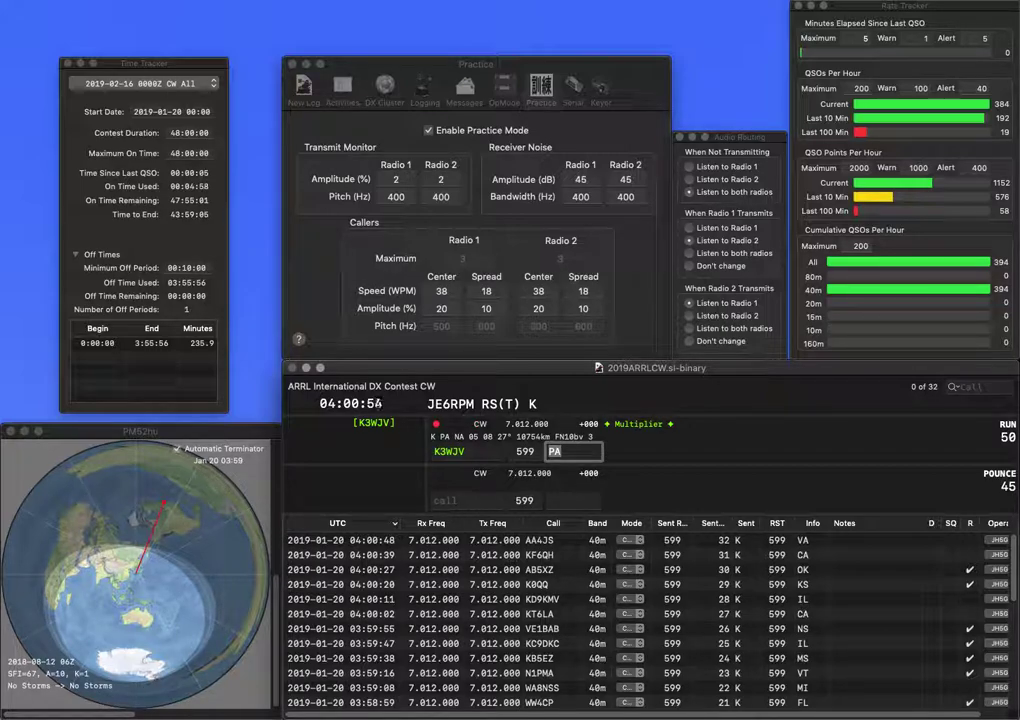
key("Return")
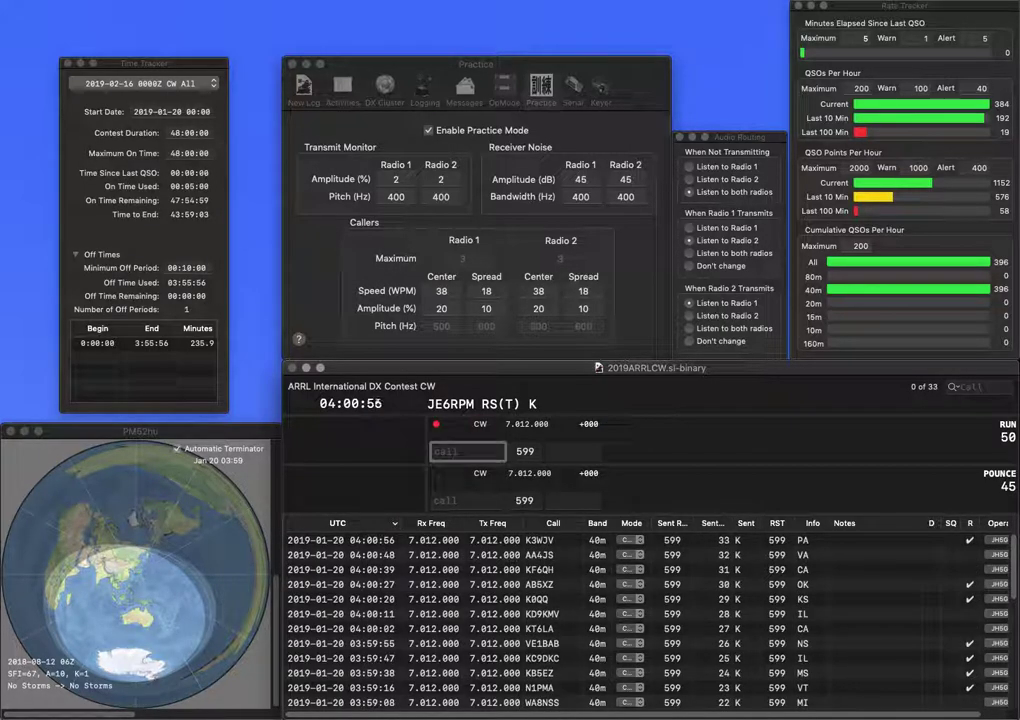
Enter the call sign N3CS with received exchange DE and log the contact
type("N3CS")
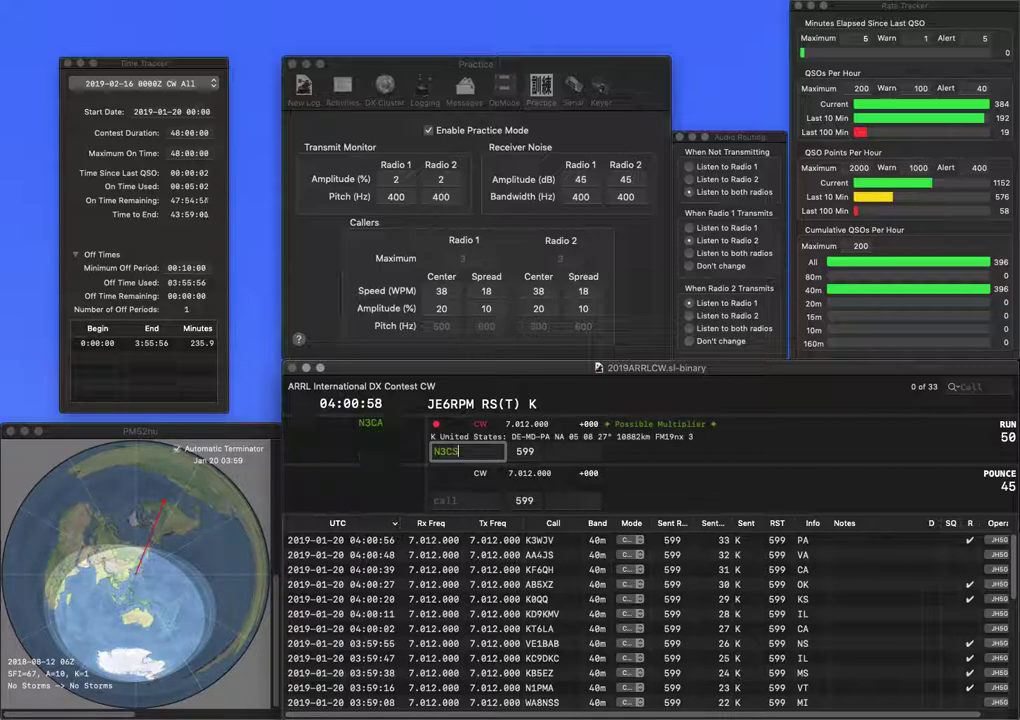
key("Tab")
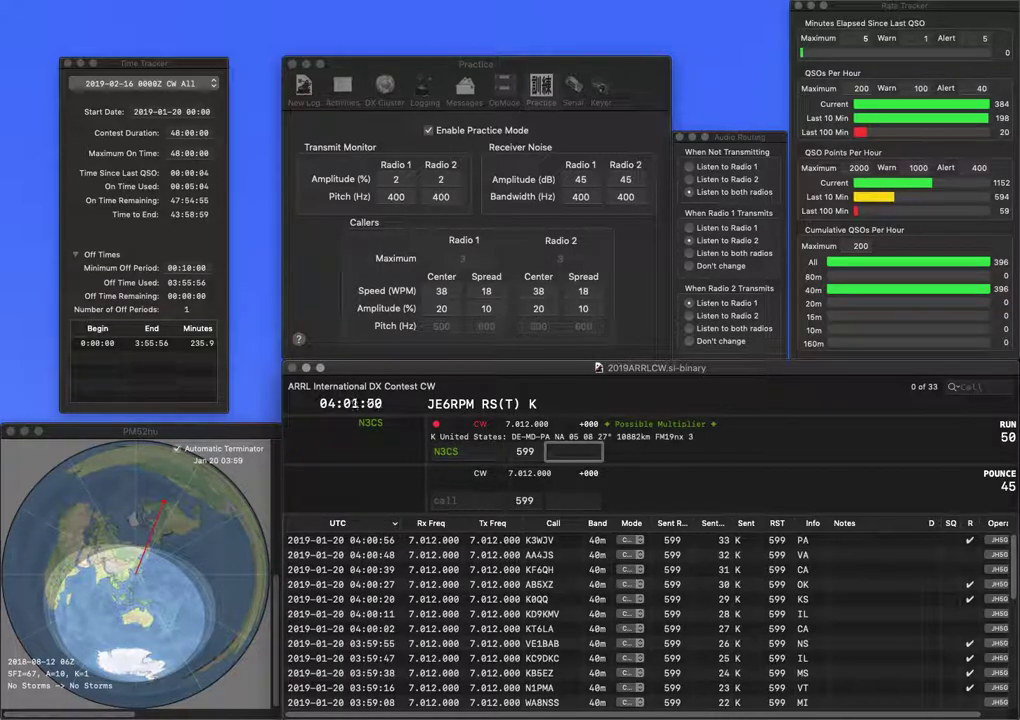
type("DE")
key("Return")
Enter the call sign KC3DRZ with received exchange MD and log the contact
type("KC3R")
key("BackSpace")
type("DRZ")
key("Return")
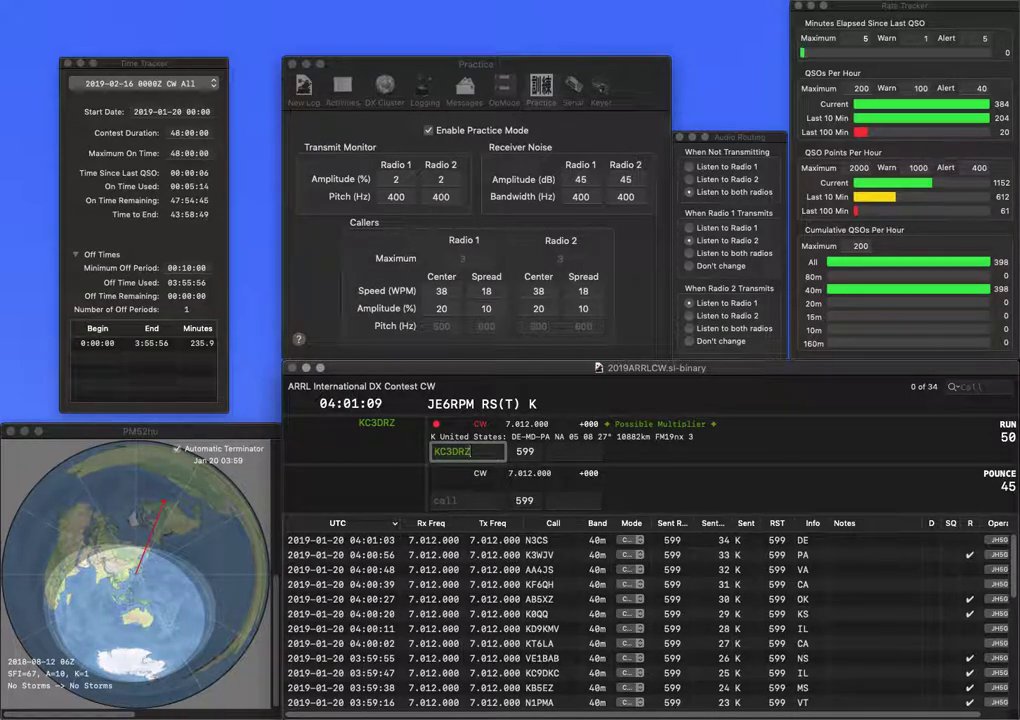
key("Tab")
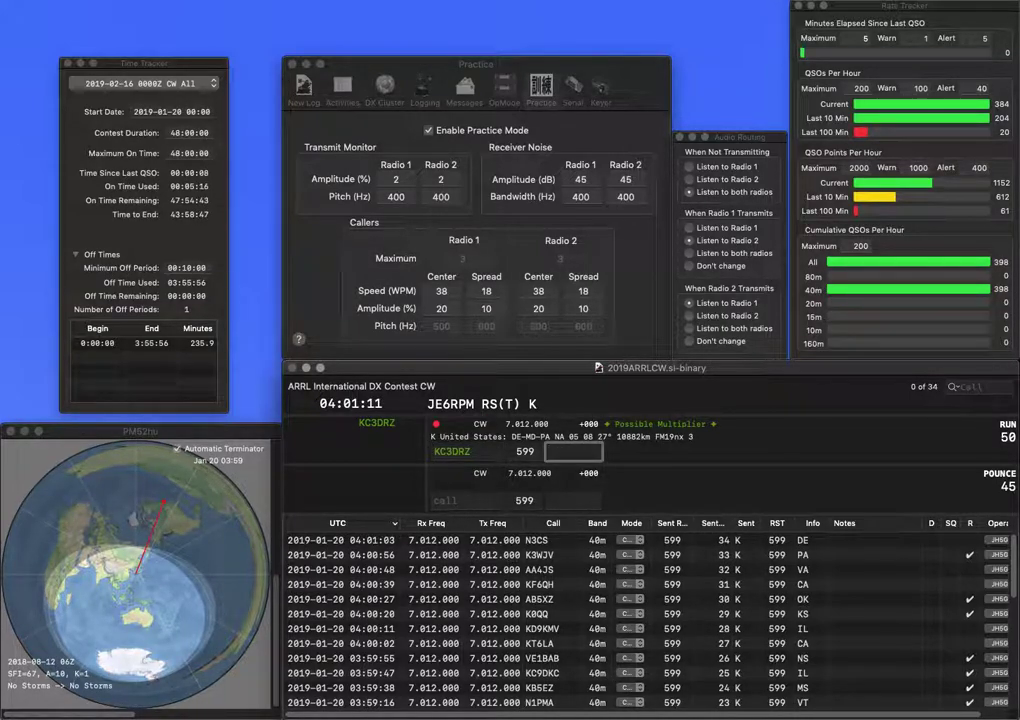
type("MD")
key("Return")
Enter the call sign K4CQ with received exchange NC and log the contact
type("K4")
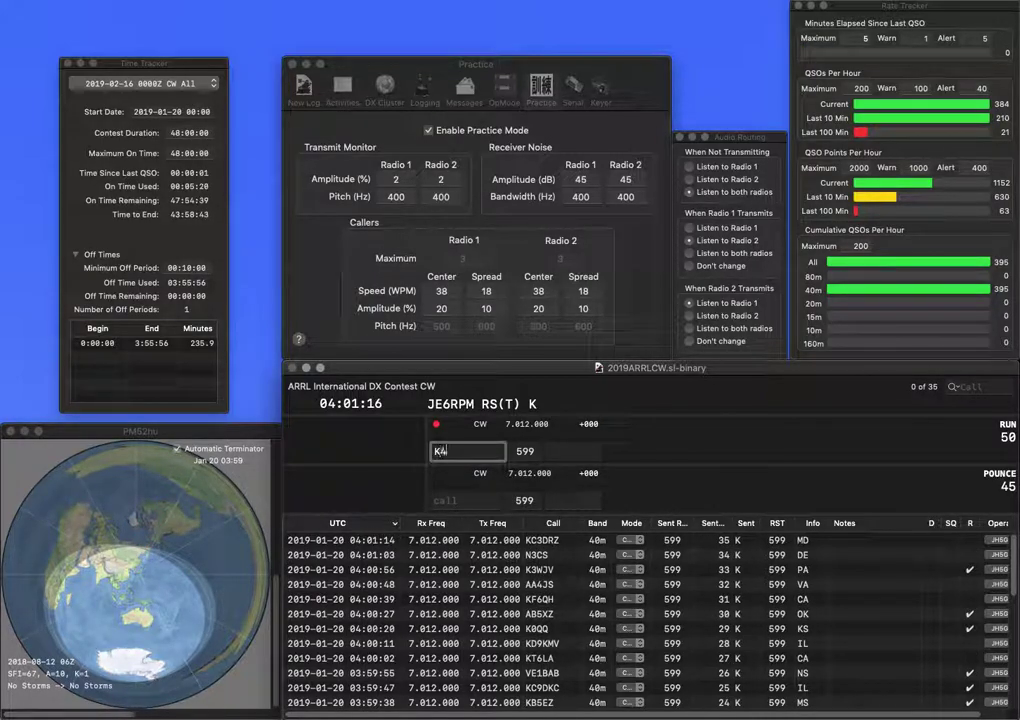
type("CQ")
key("Tab")
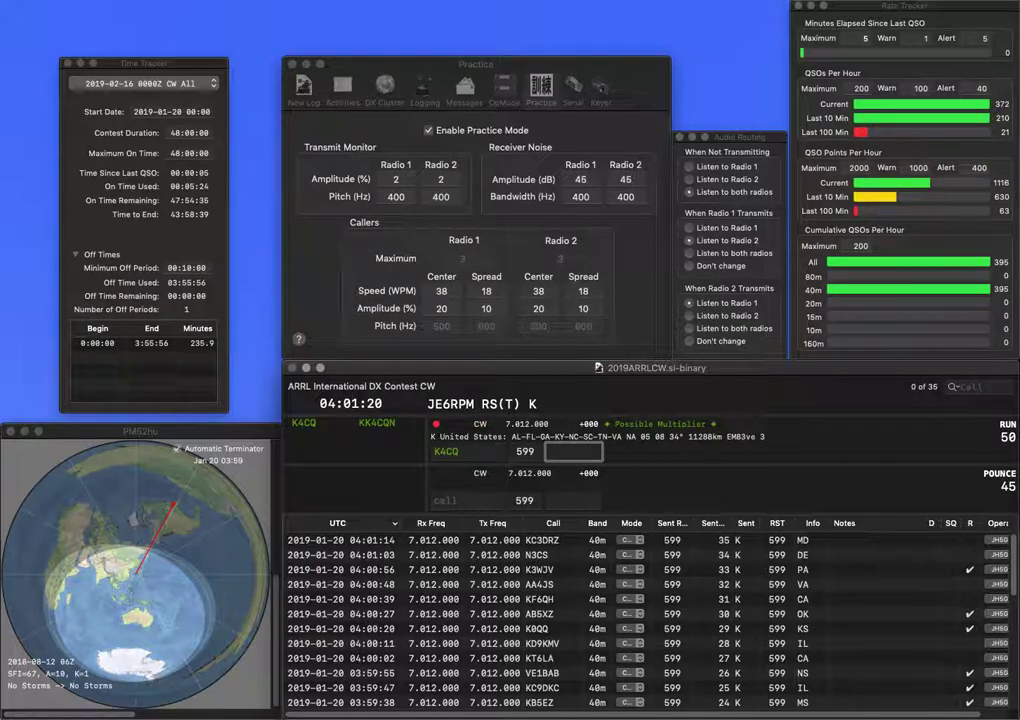
type("NC")
key("Return")
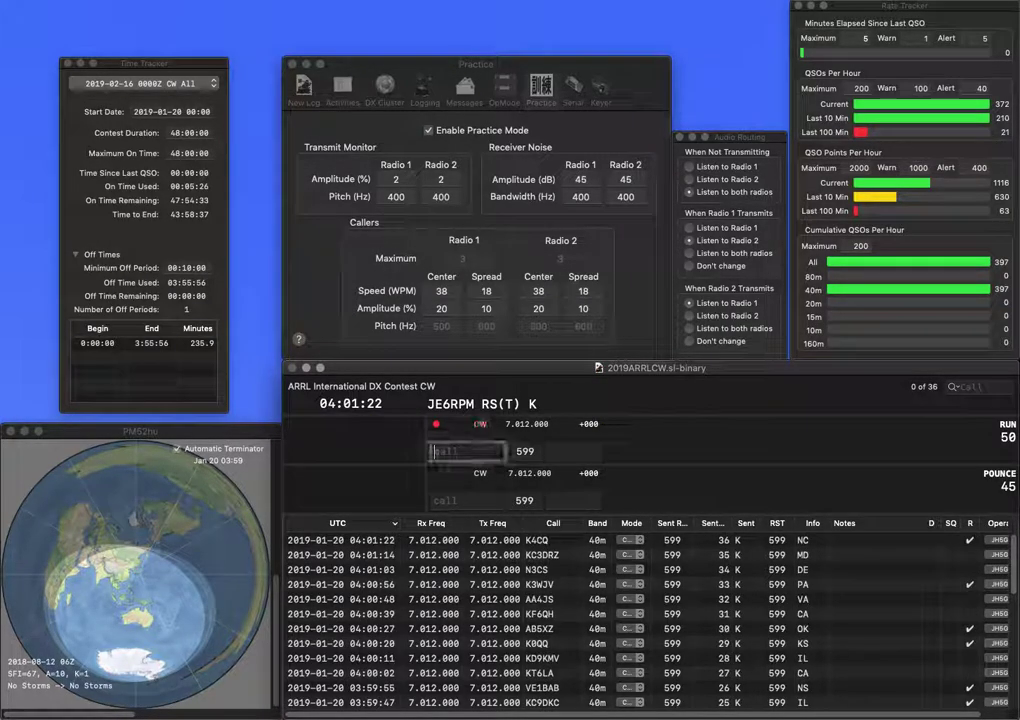
type("WB7MT")
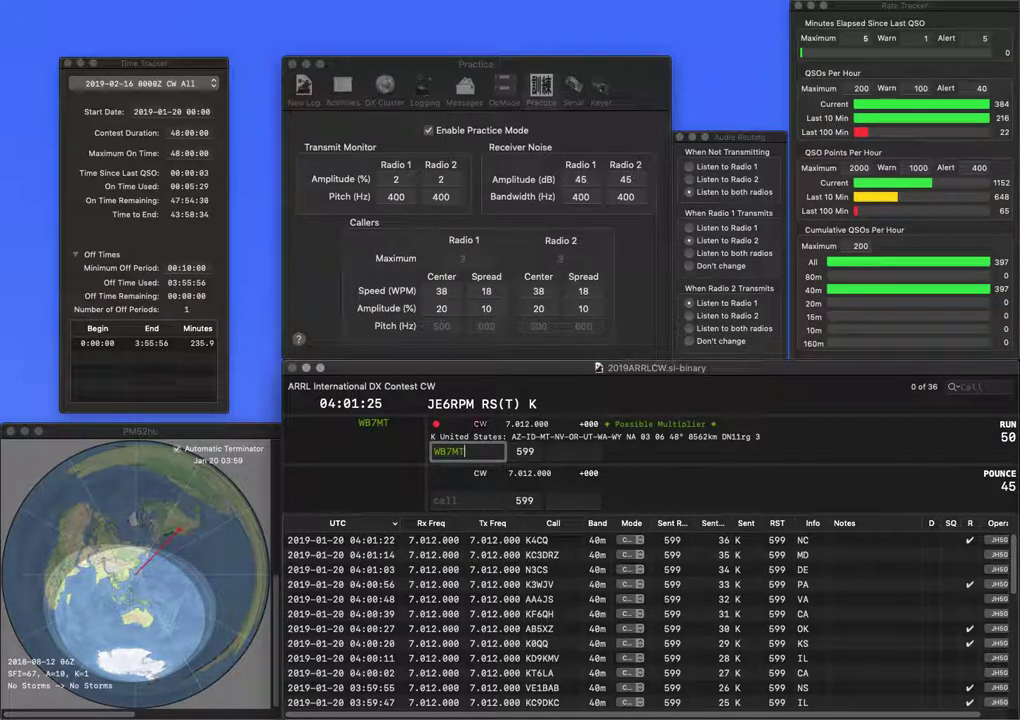
key("Tab")
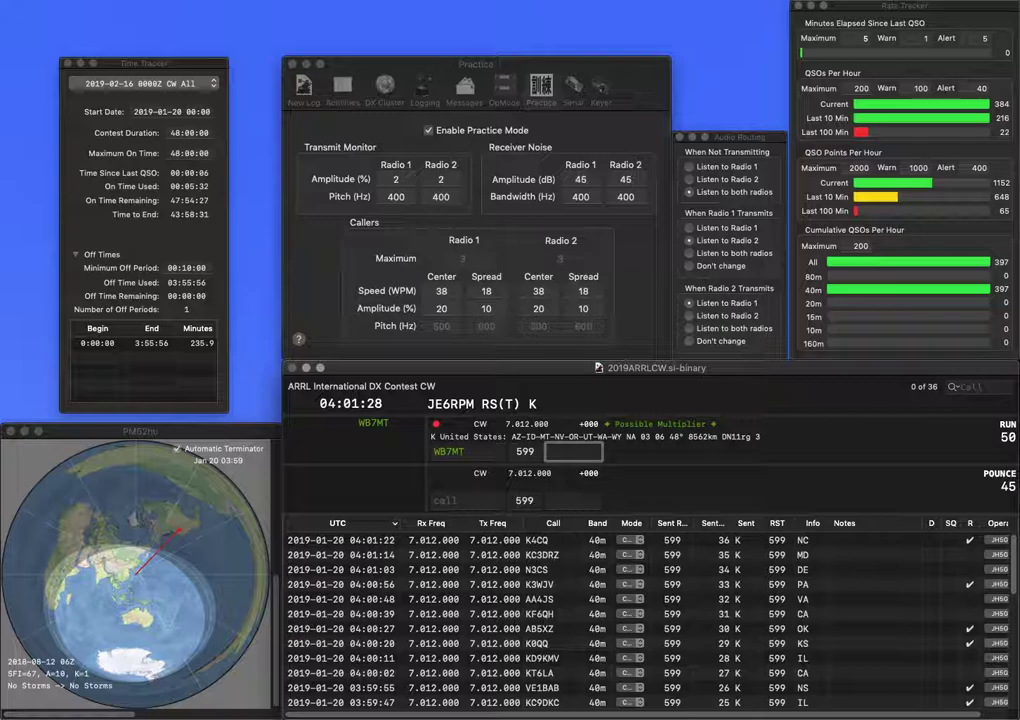
type("ID")
key("Return")
type("N")
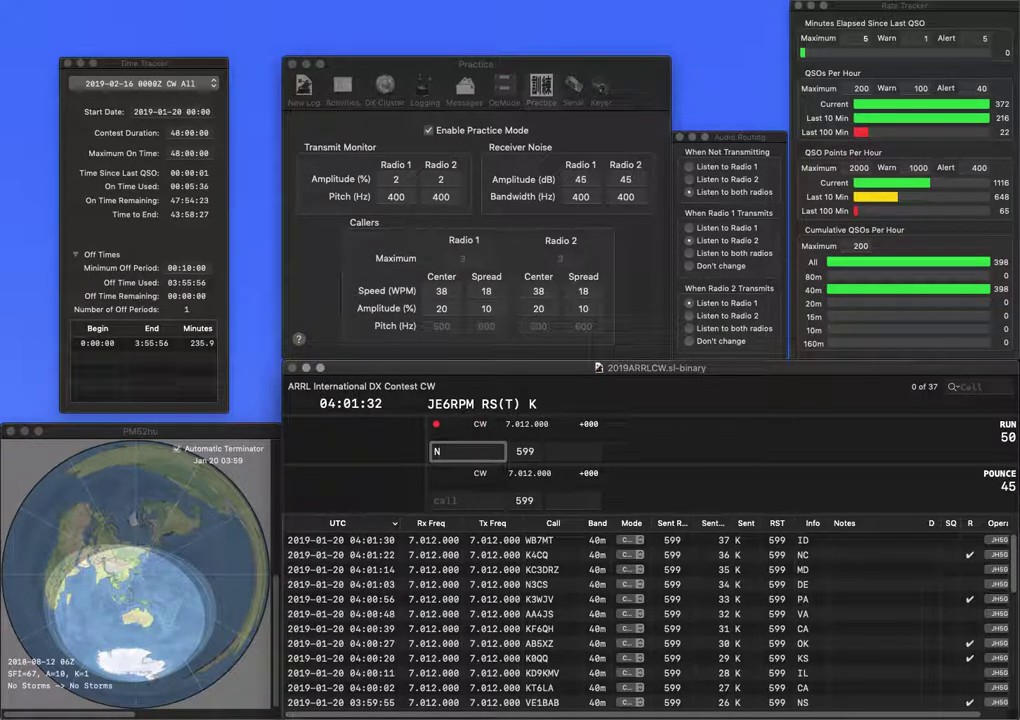
type("0TOC")
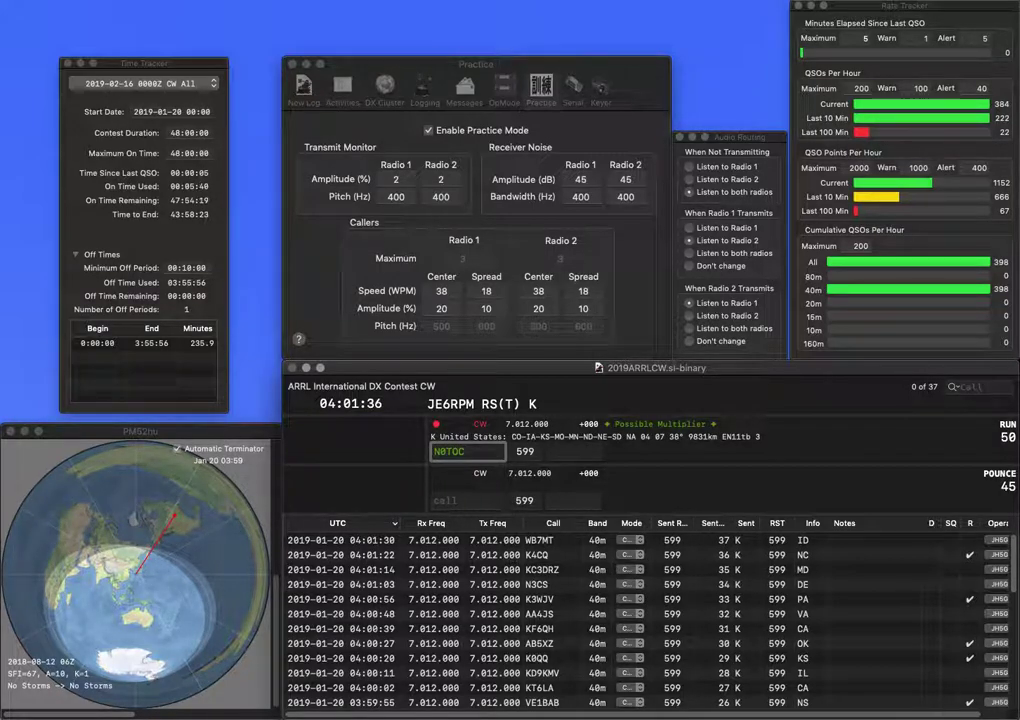
key("BackSpace")
key("BackSpace")
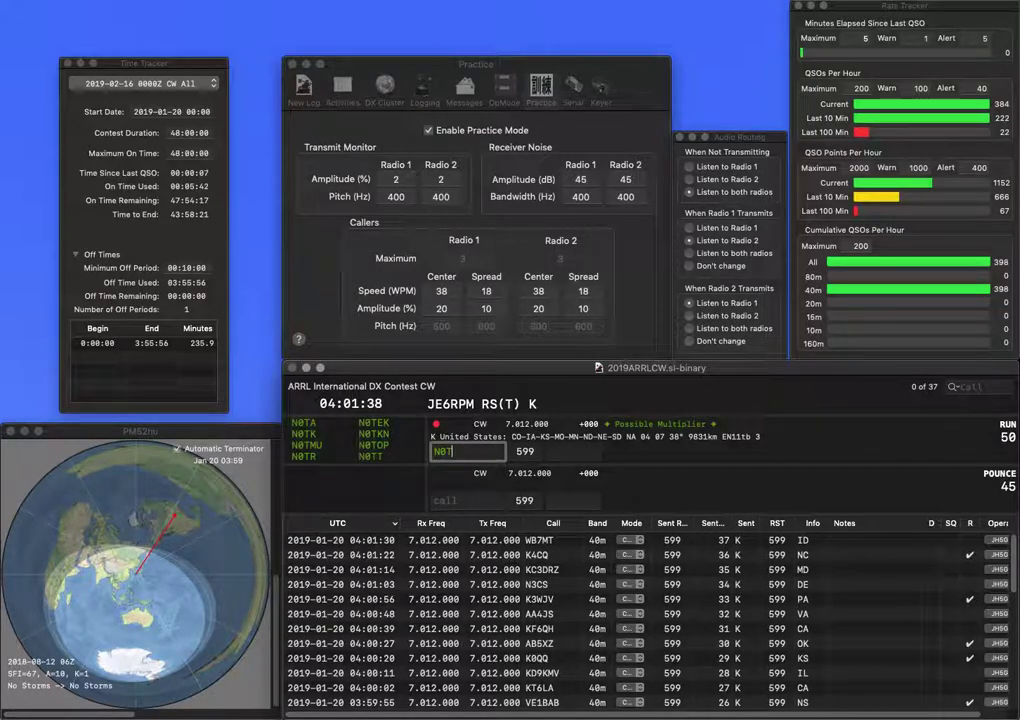
key("BackSpace")
type("MTC")
key("Tab")
type("SC")
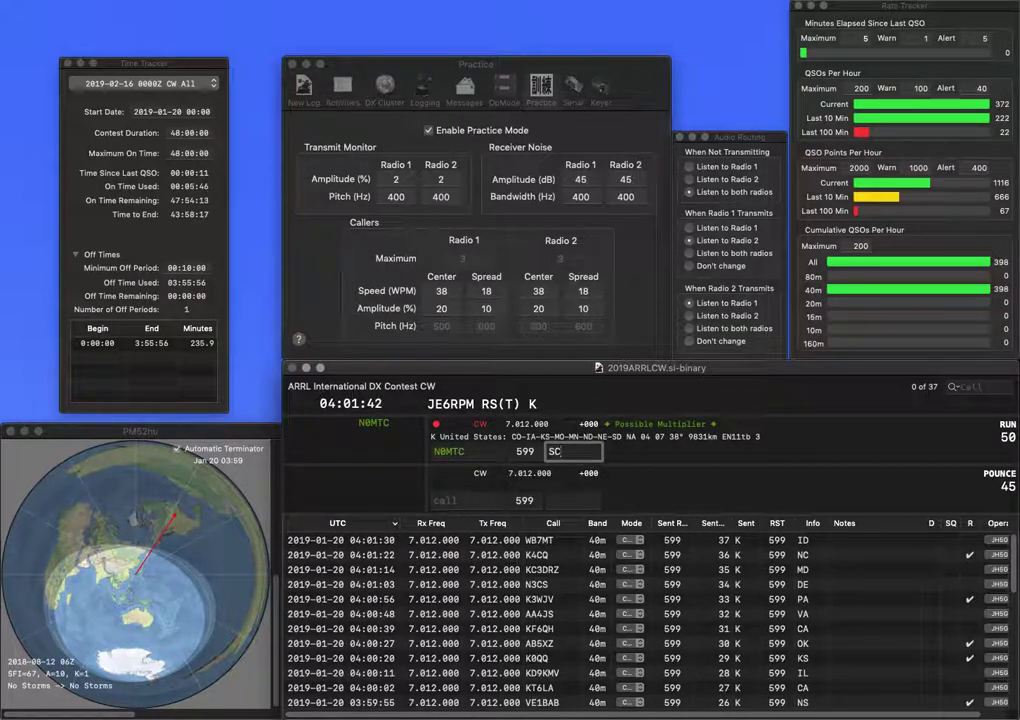
key("Return")
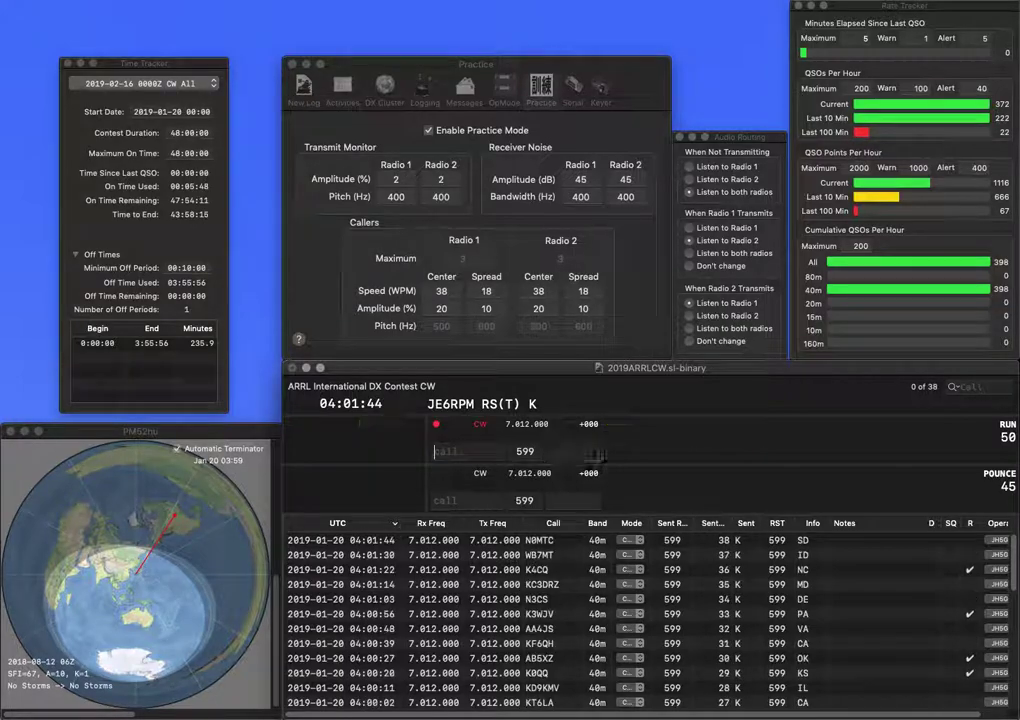
type("N9NQA")
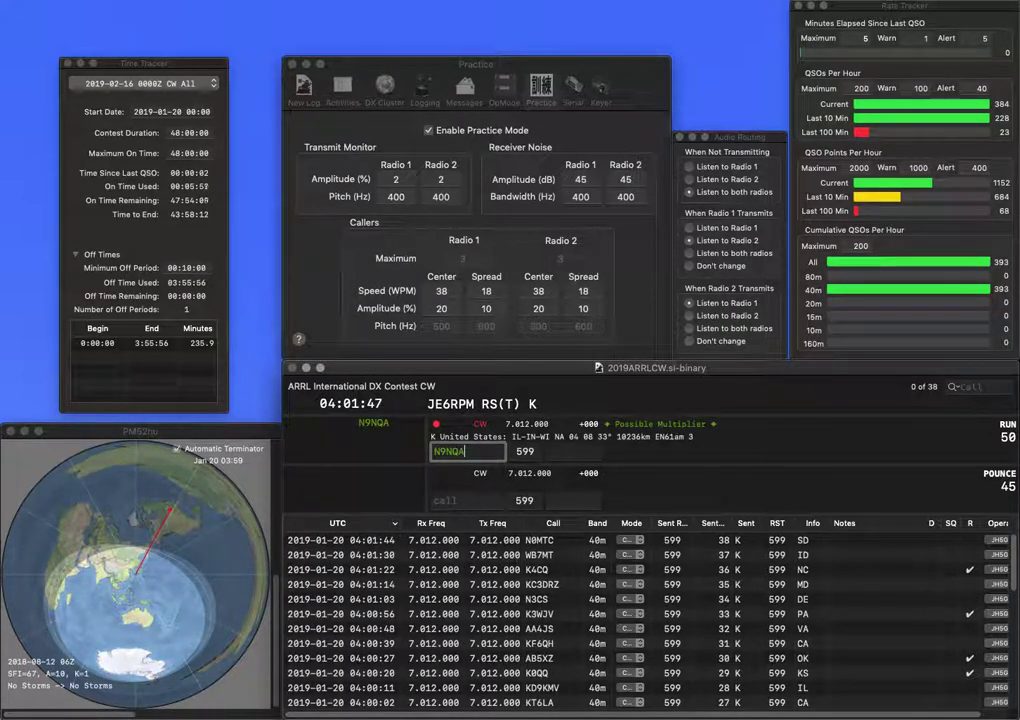
key("space")
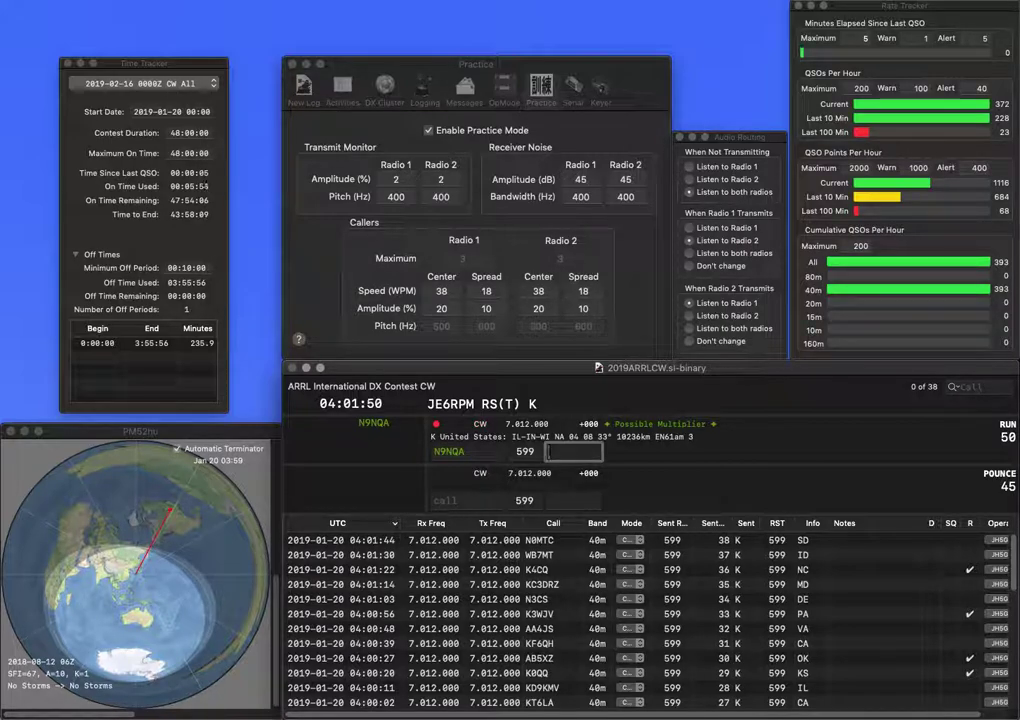
key("Return")
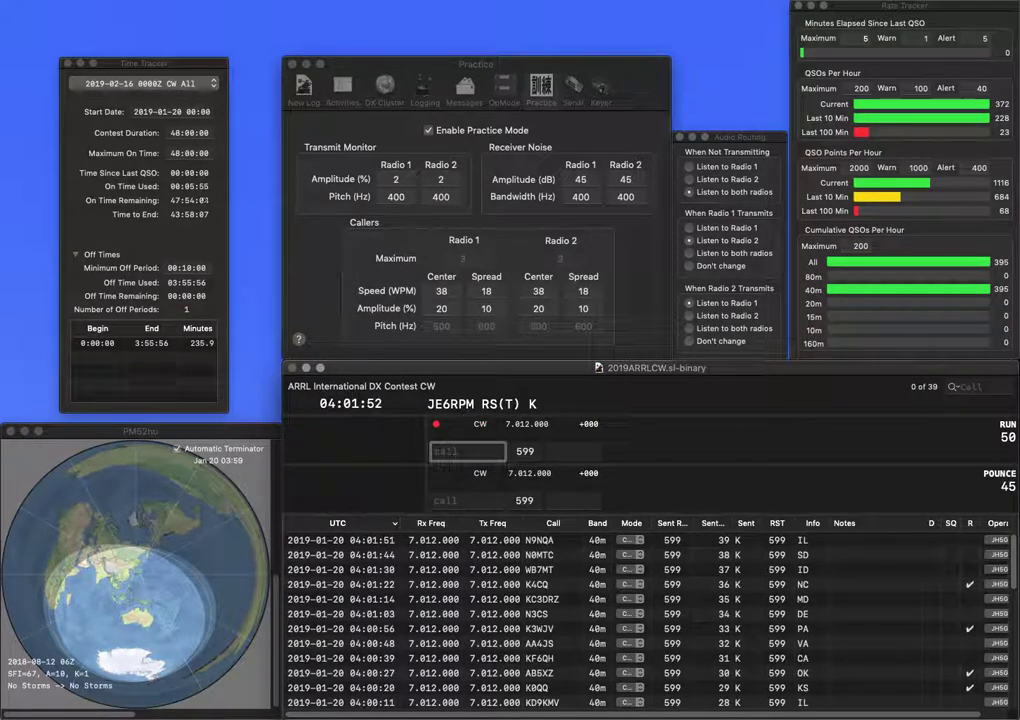
type("AE3T")
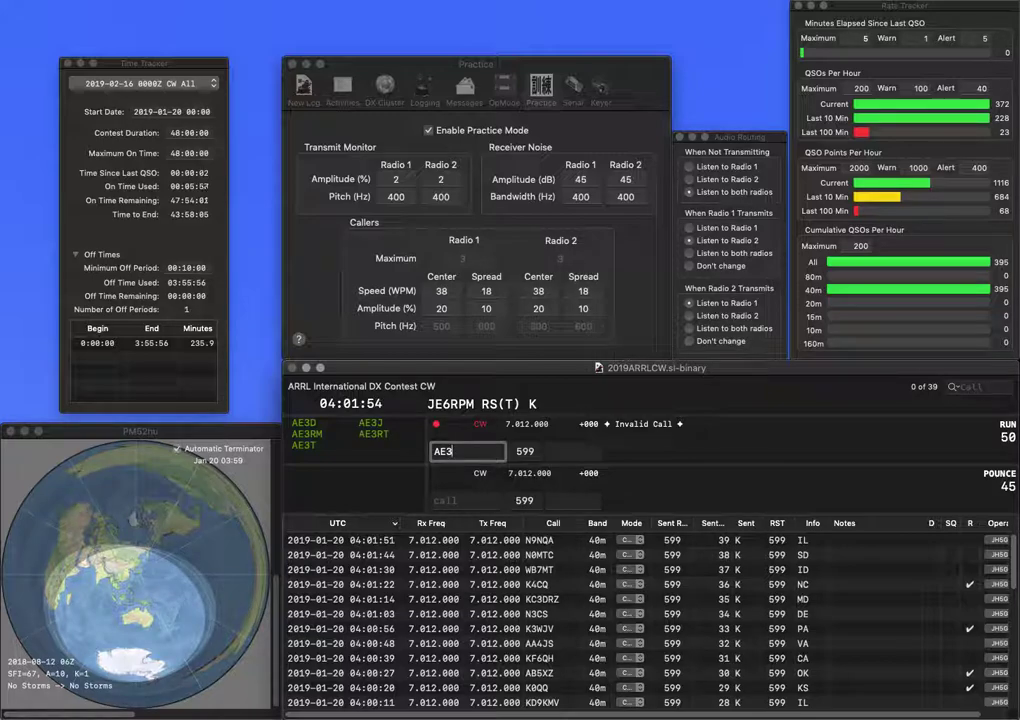
key("Return")
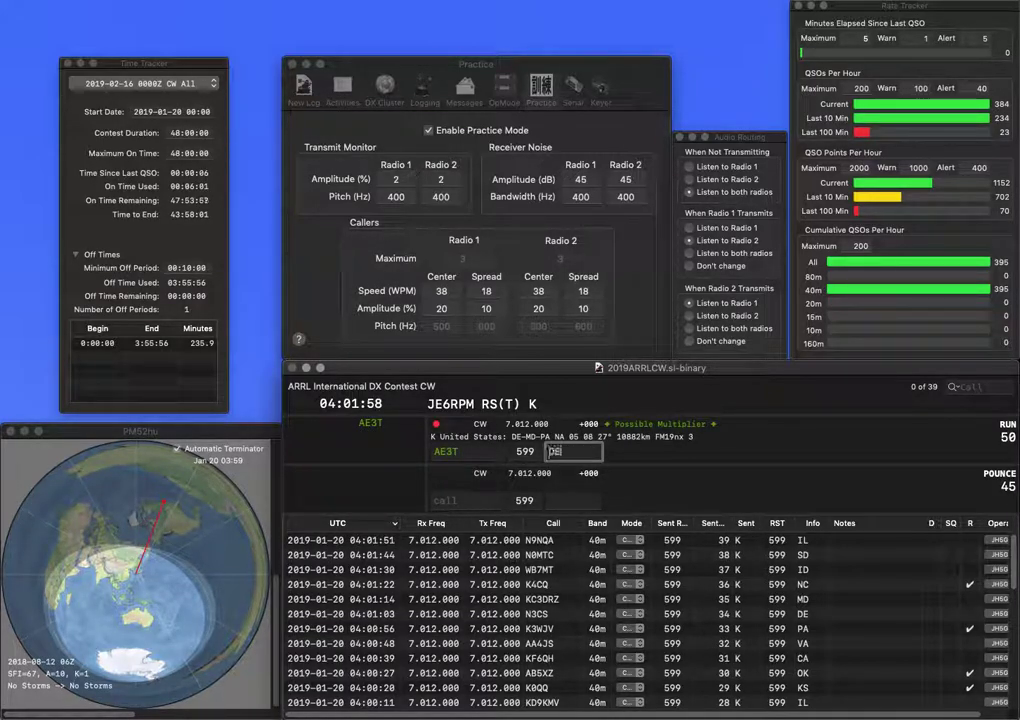
type("DE")
key("Return")
type("W5I")
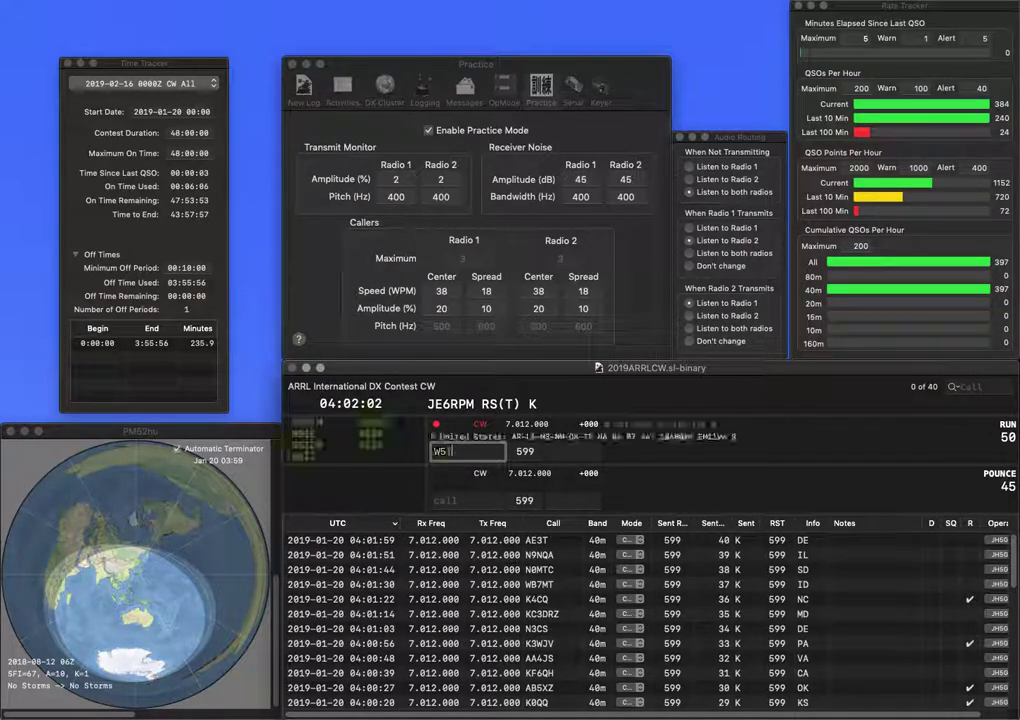
key("BackSpace")
type("GFI")
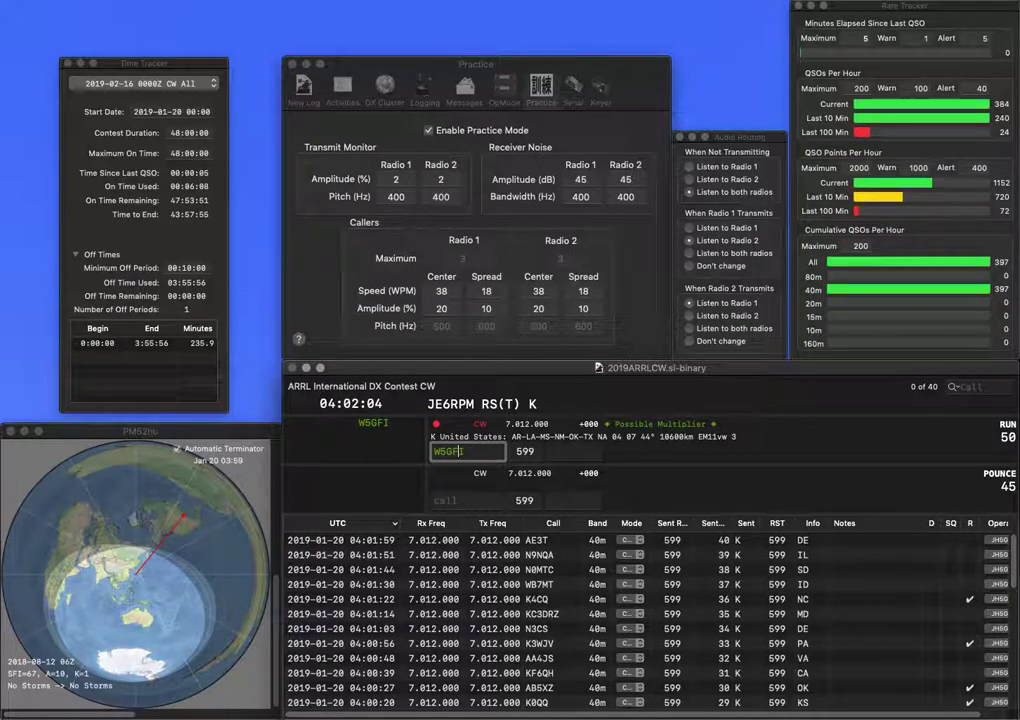
key("Tab")
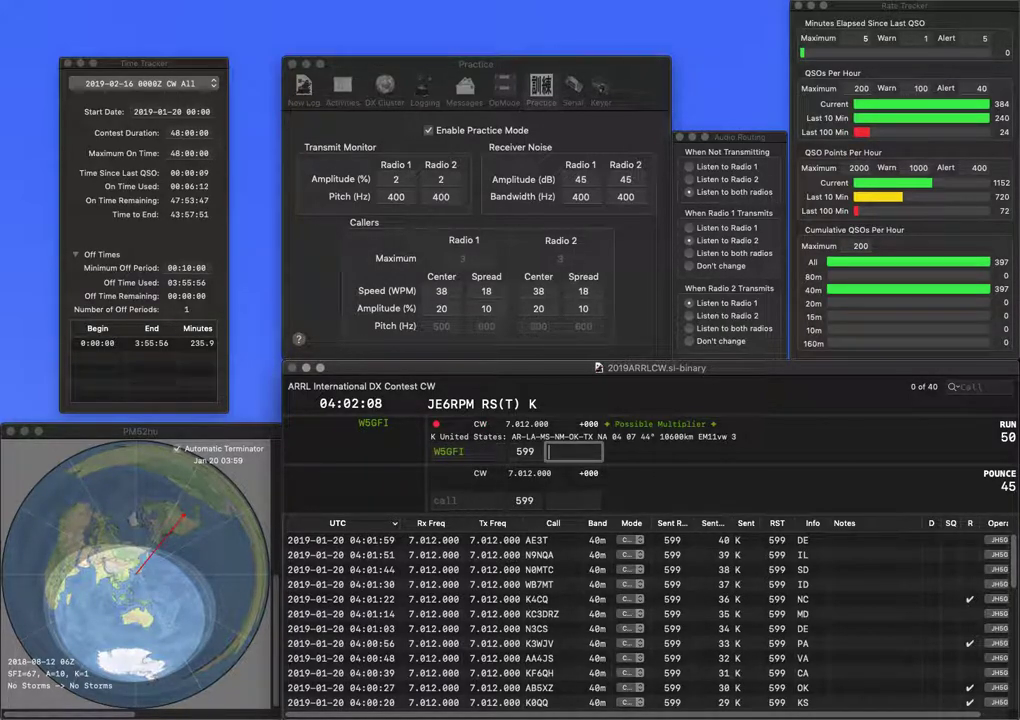
type("NM")
key("Return")
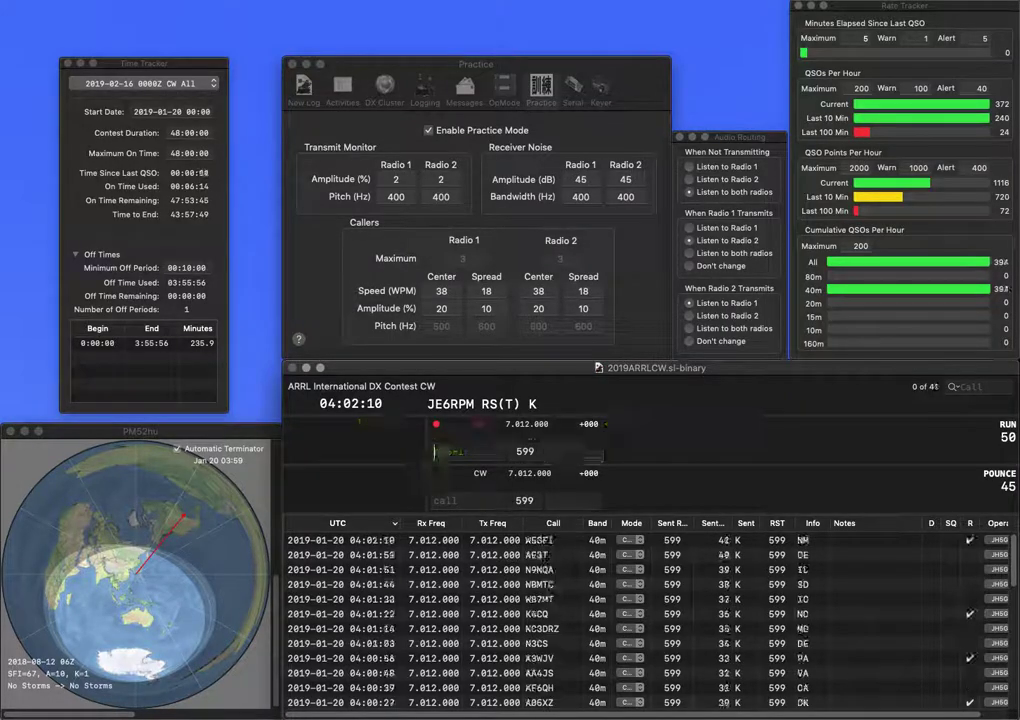
Enter the call sign VE3IIM with received exchange ON and log the contact
type("VE3II")
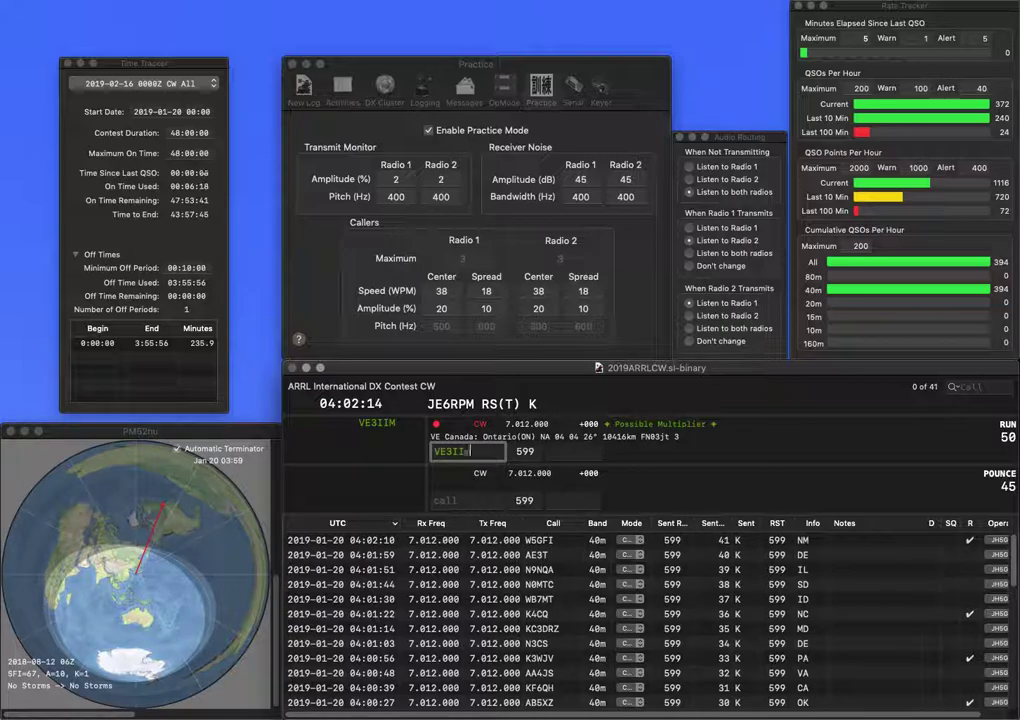
type("M")
key("space")
type("ON")
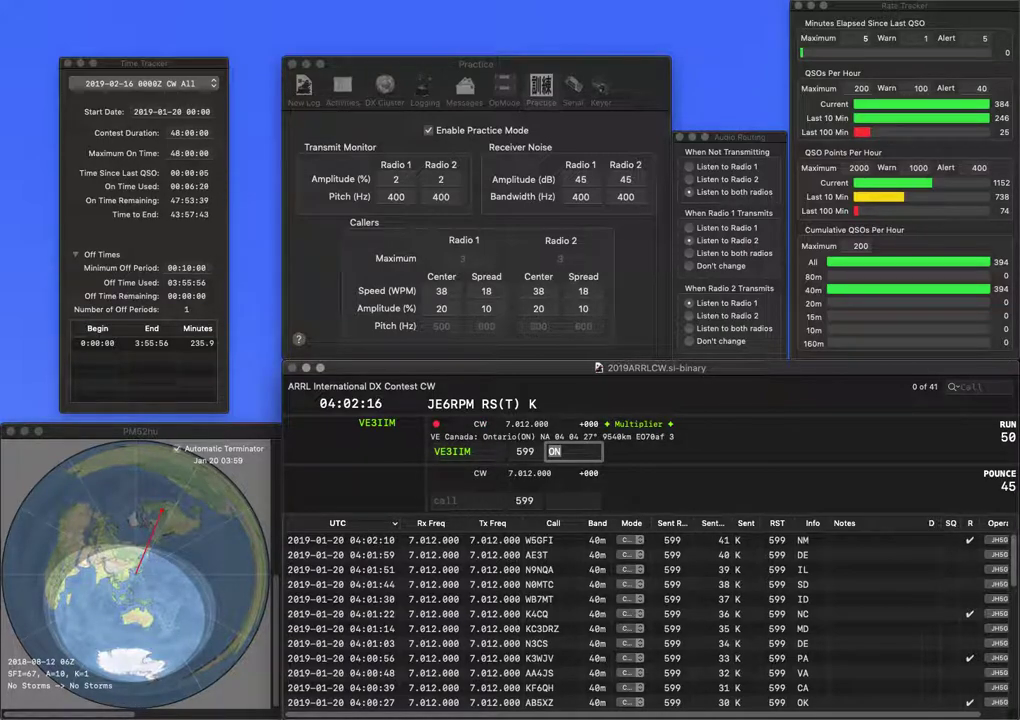
key("Return")
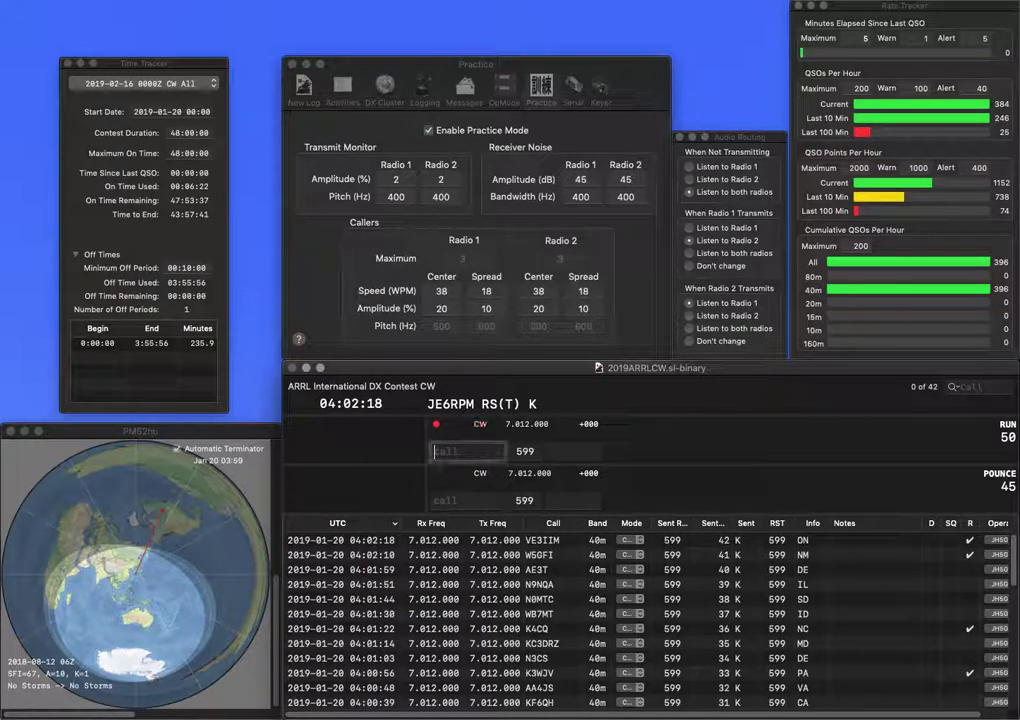
type("KE6PLA")
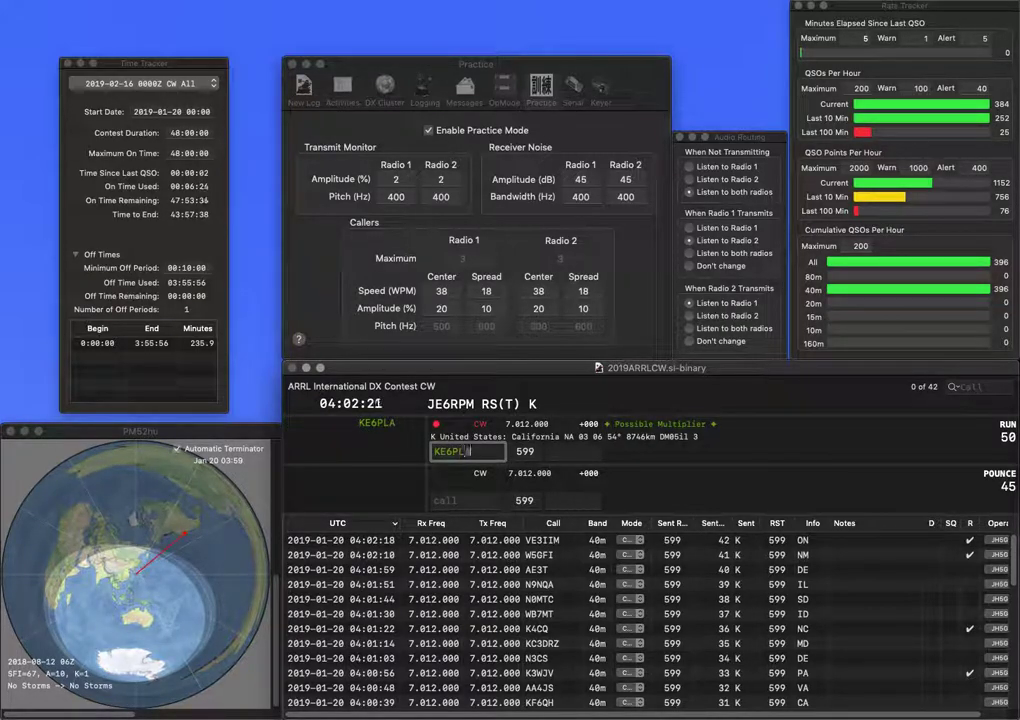
key("space")
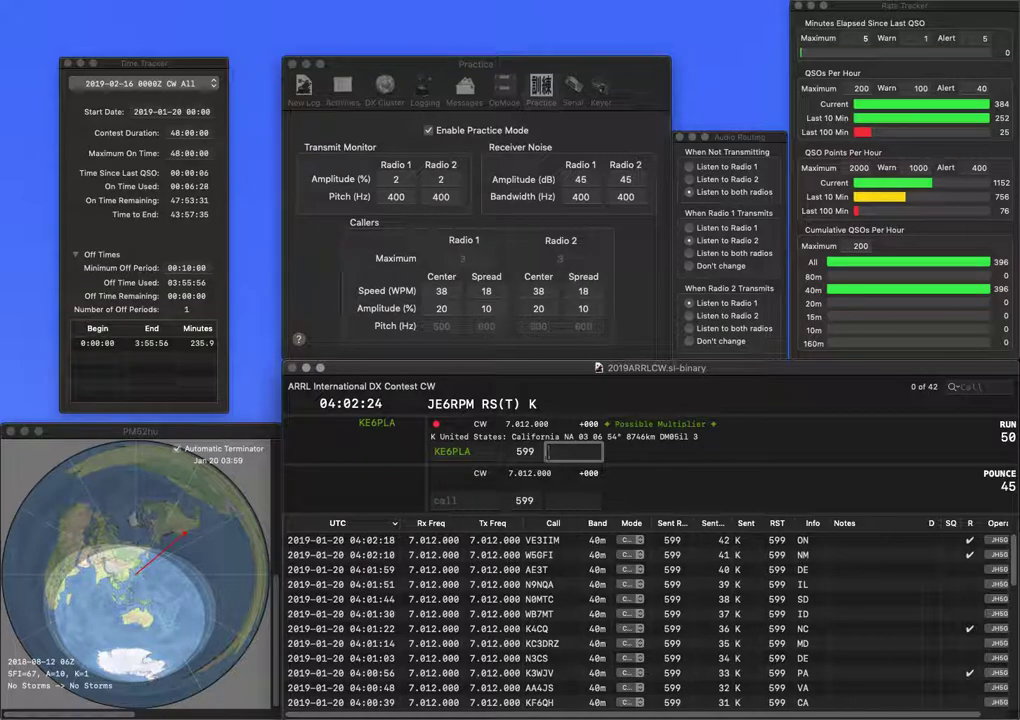
type("A")
key("Return")
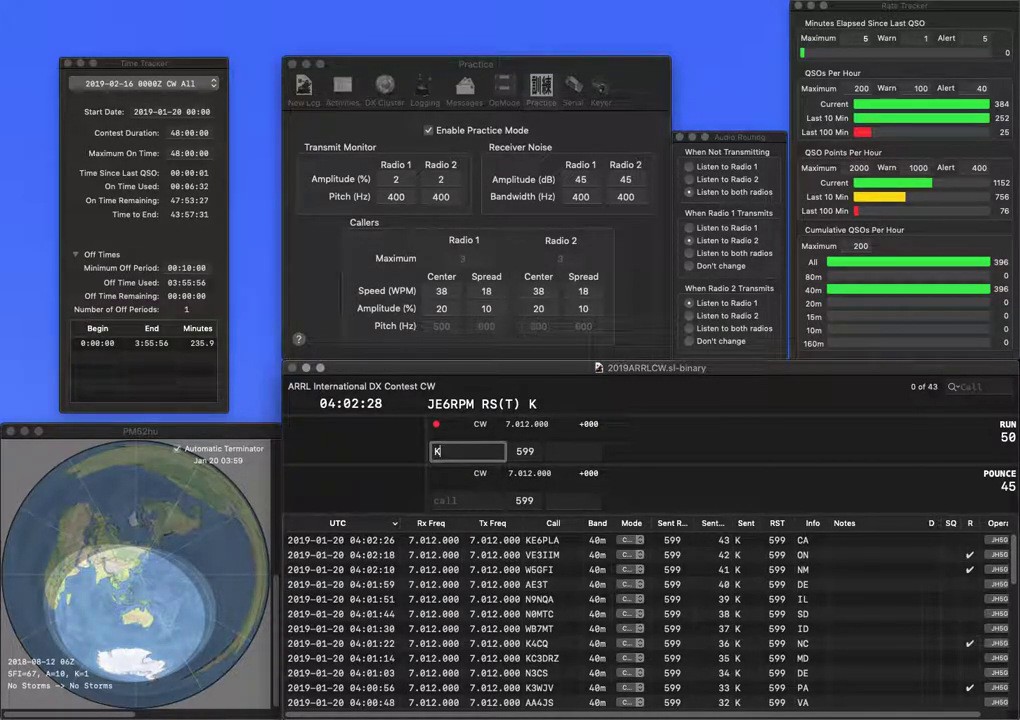
type("W4TKZ")
key("space")
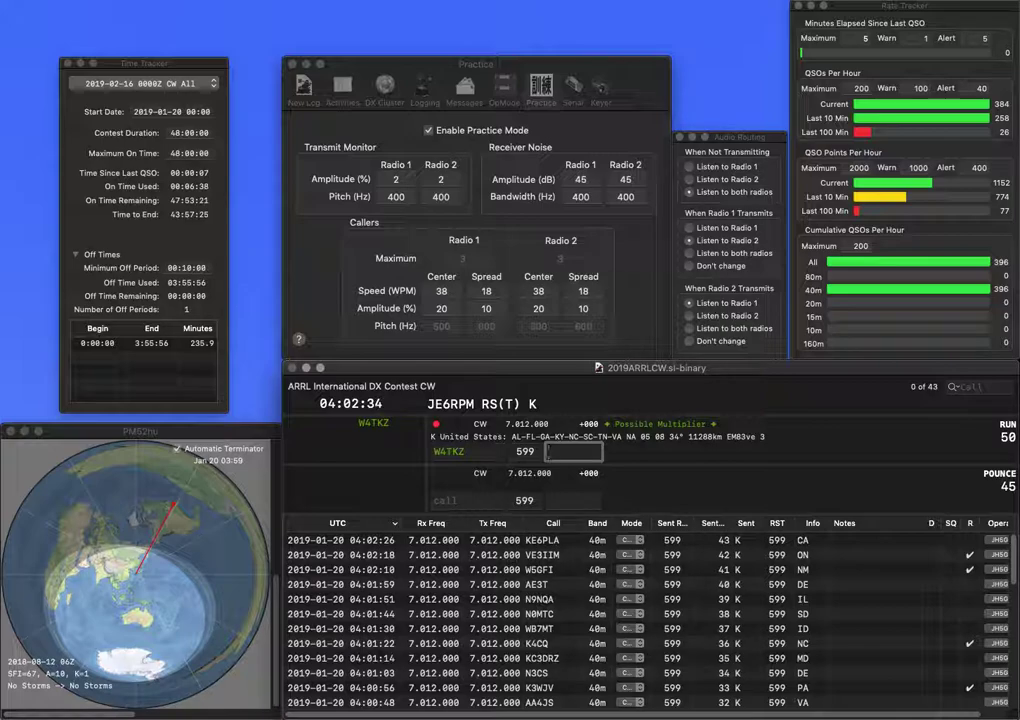
key("BackSpace")
type("AL")
key("Return")
type("K")
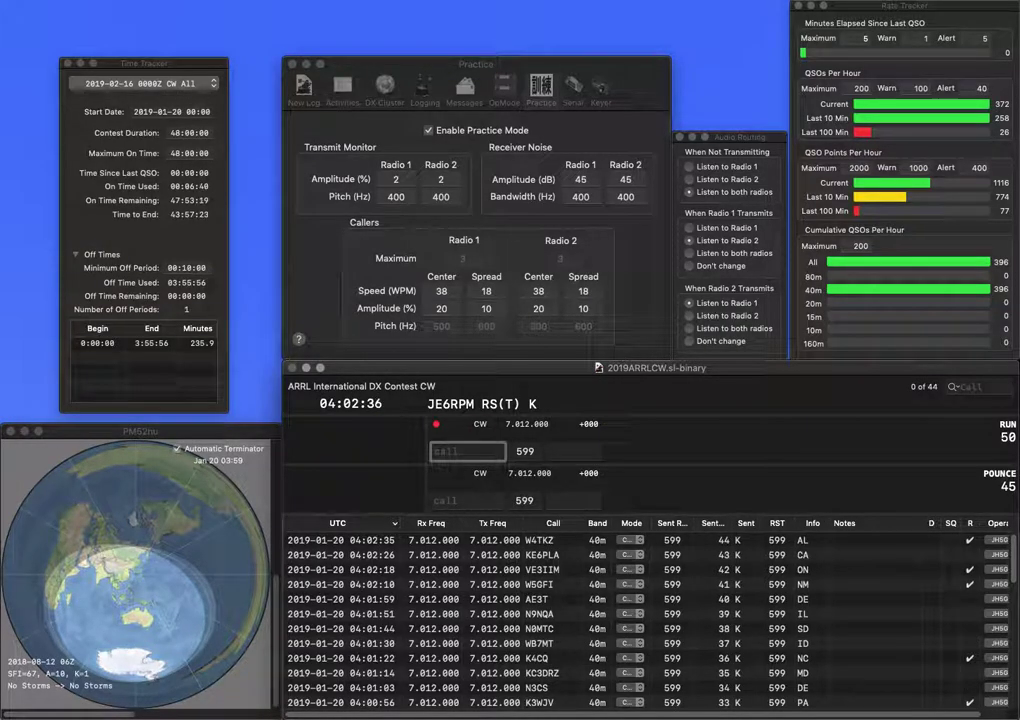
type("E6QR")
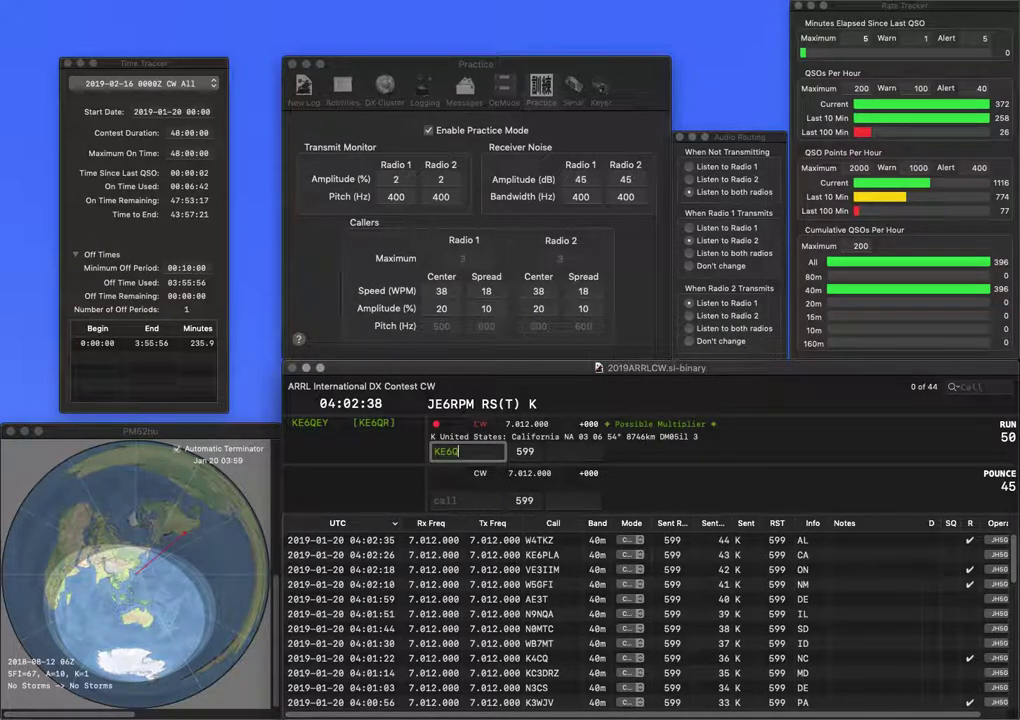
key("space")
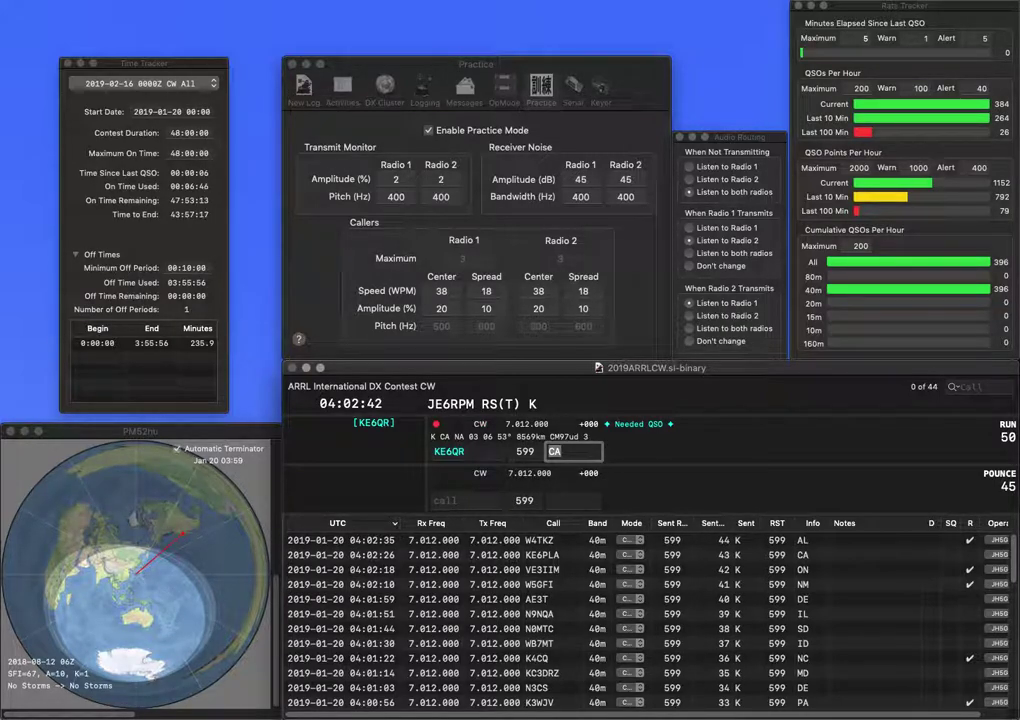
key("Return")
type("W")
key("BackSpace")
type("KA4PNE")
key("Tab")
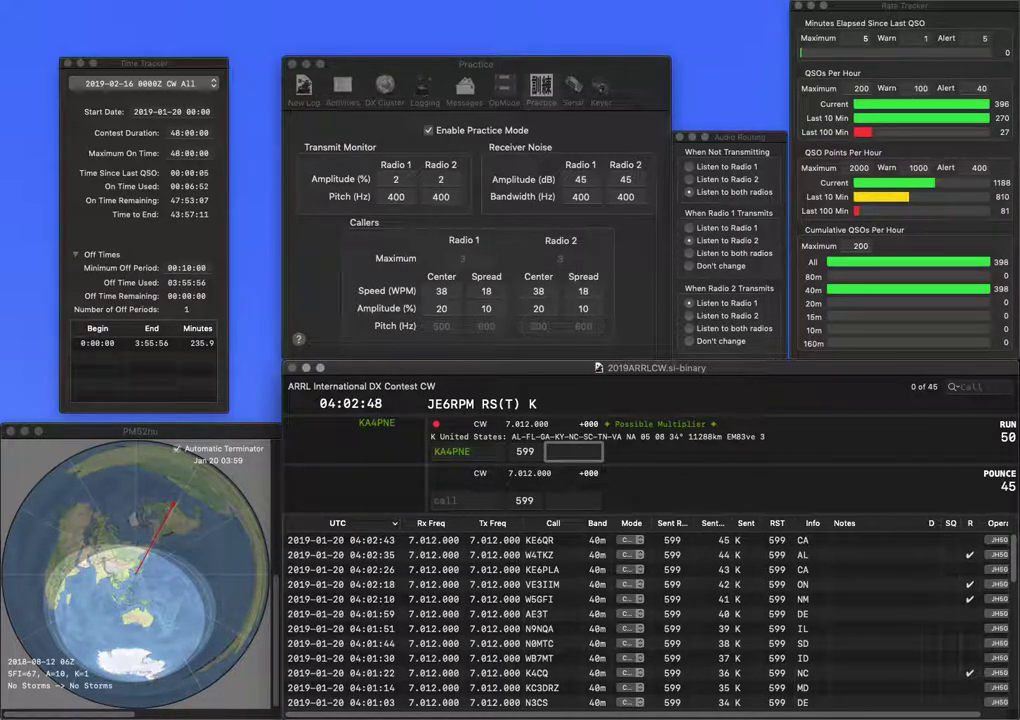
type("VA")
key("Return")
Enter the call sign VO1MP with received exchange NF and log the contact
type("VE")
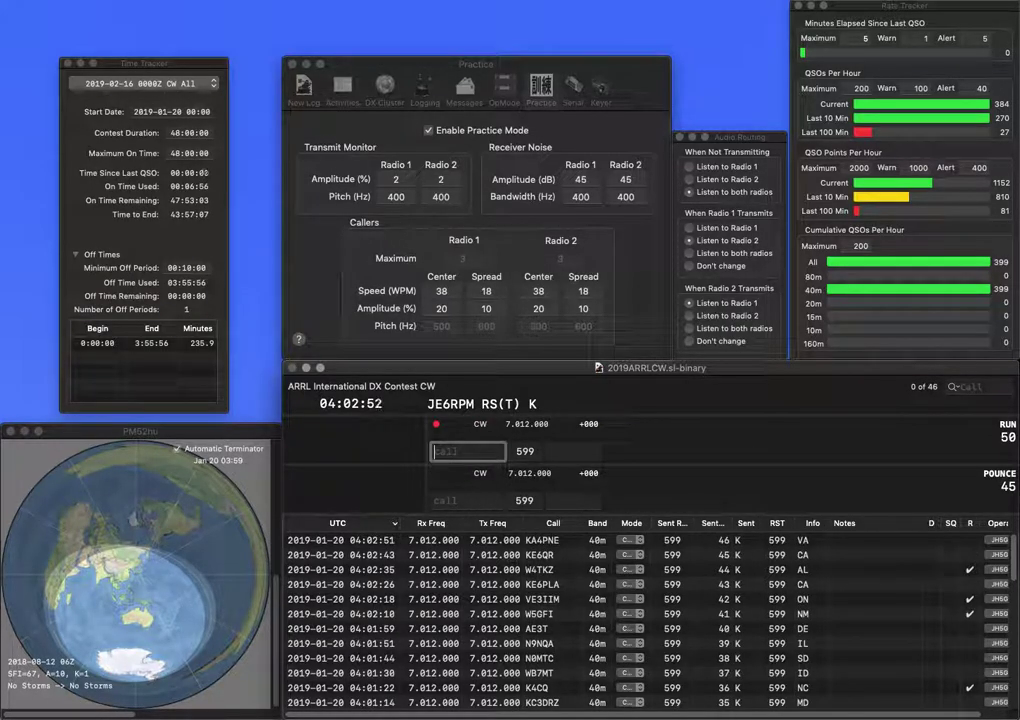
key("BackSpace")
type("O1MP")
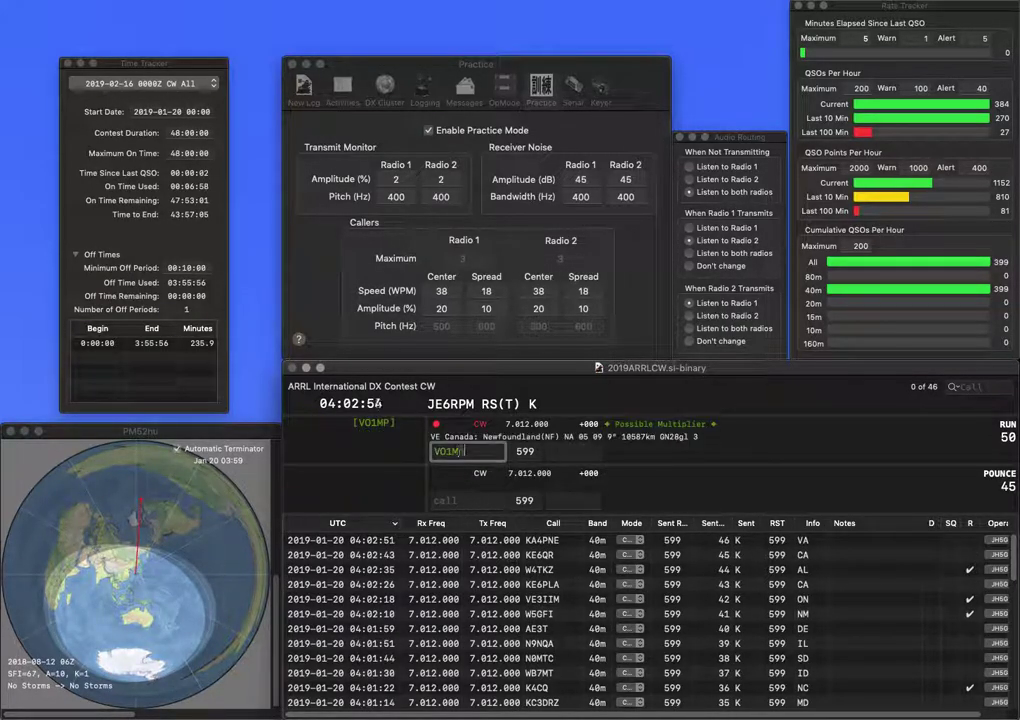
key("space")
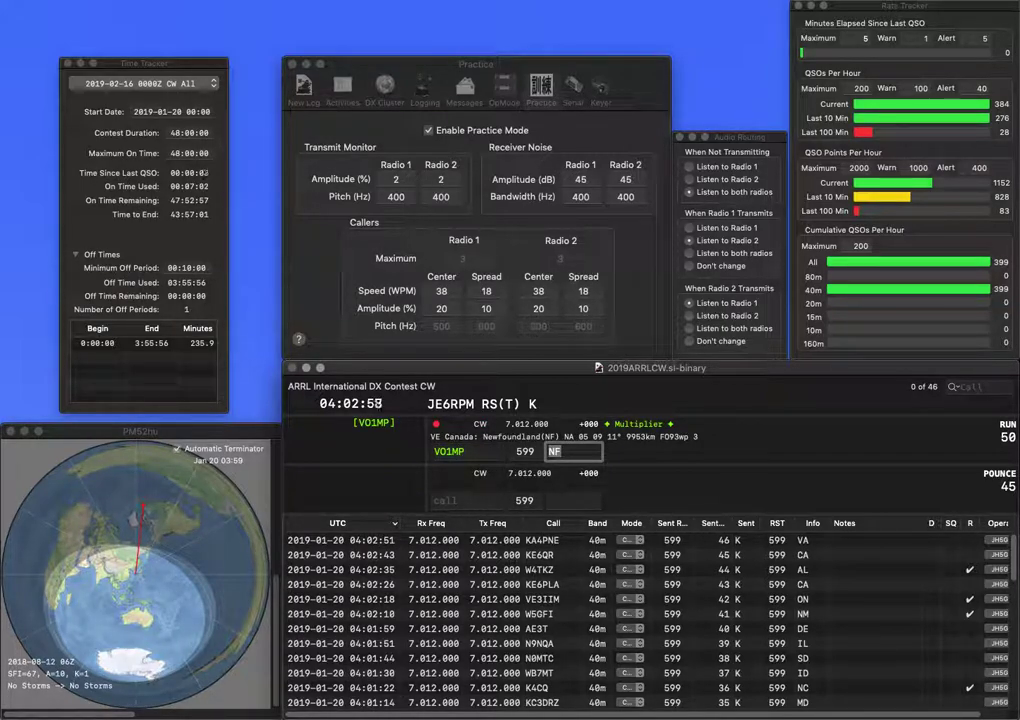
key("Return")
Enter the call sign K8BB with received exchange WV and log the contact
type("K8BB")
key("space")
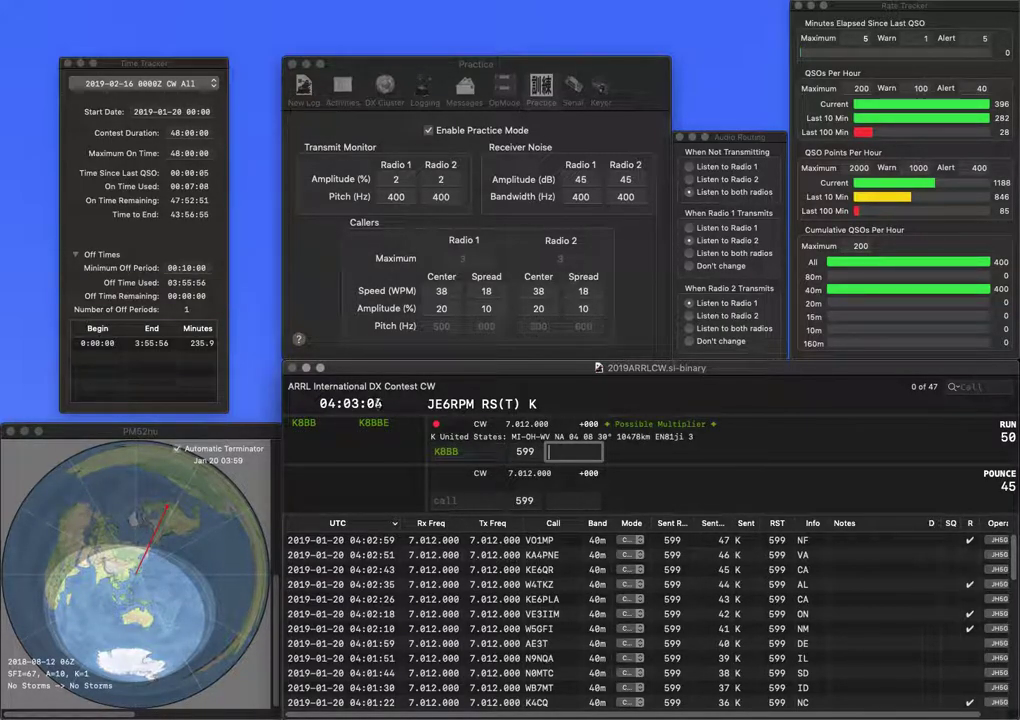
type("WV")
key("Return")
Enter the call sign N2YBB with received exchange NY and log the contact
type("K")
key("BackSpace")
type("N2YBB")
key("Return")
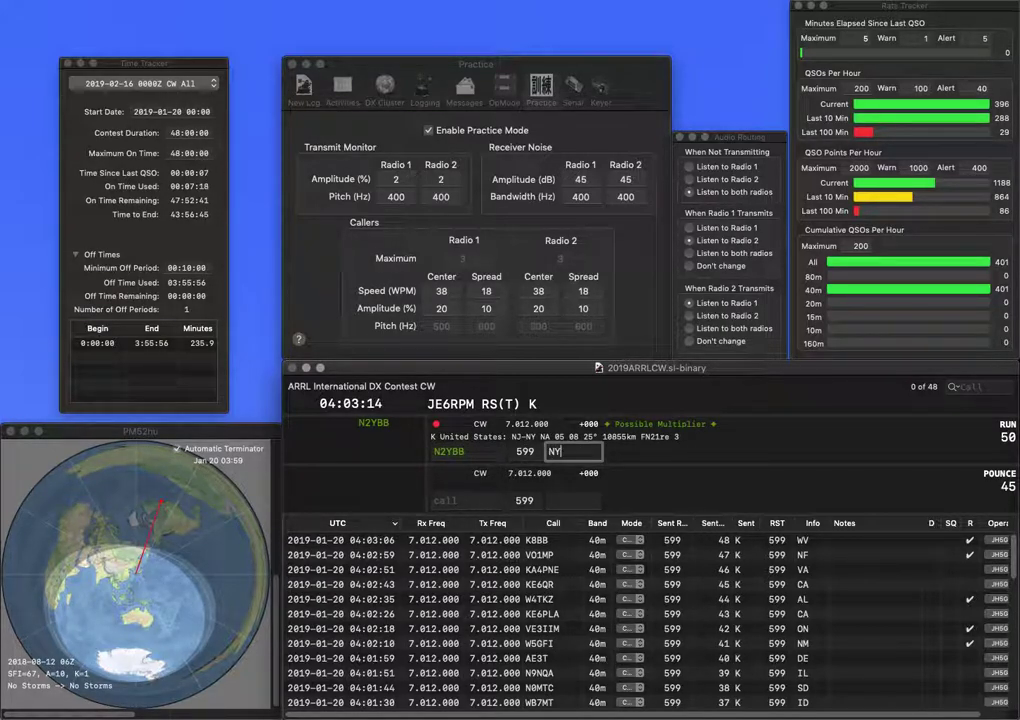
key("Return")
type("VE3")
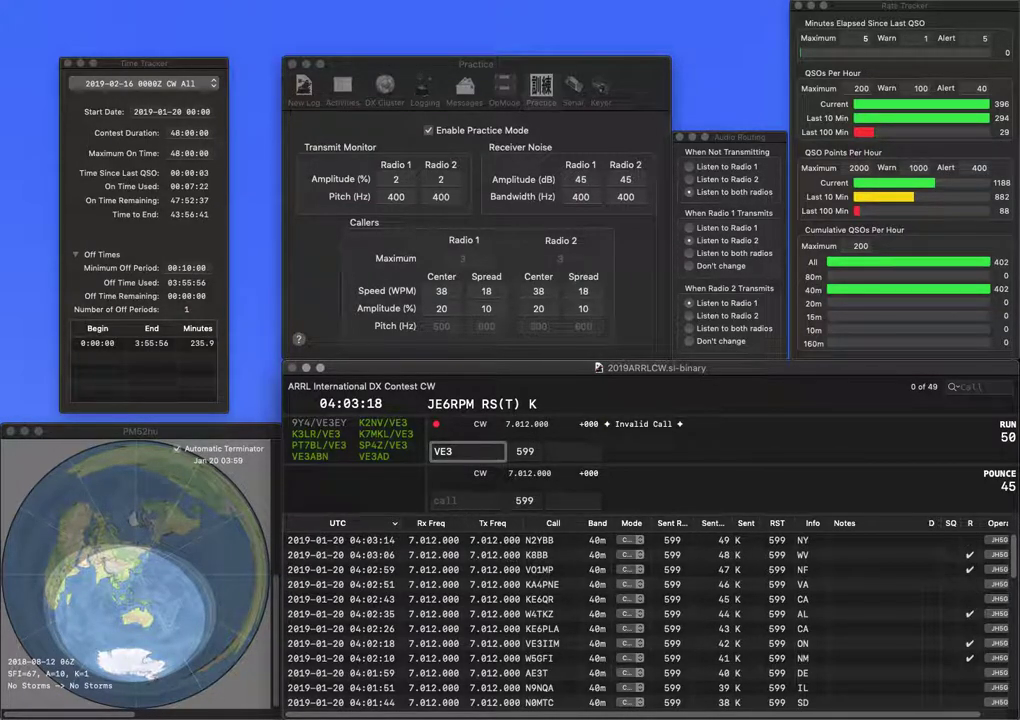
key("BackSpace")
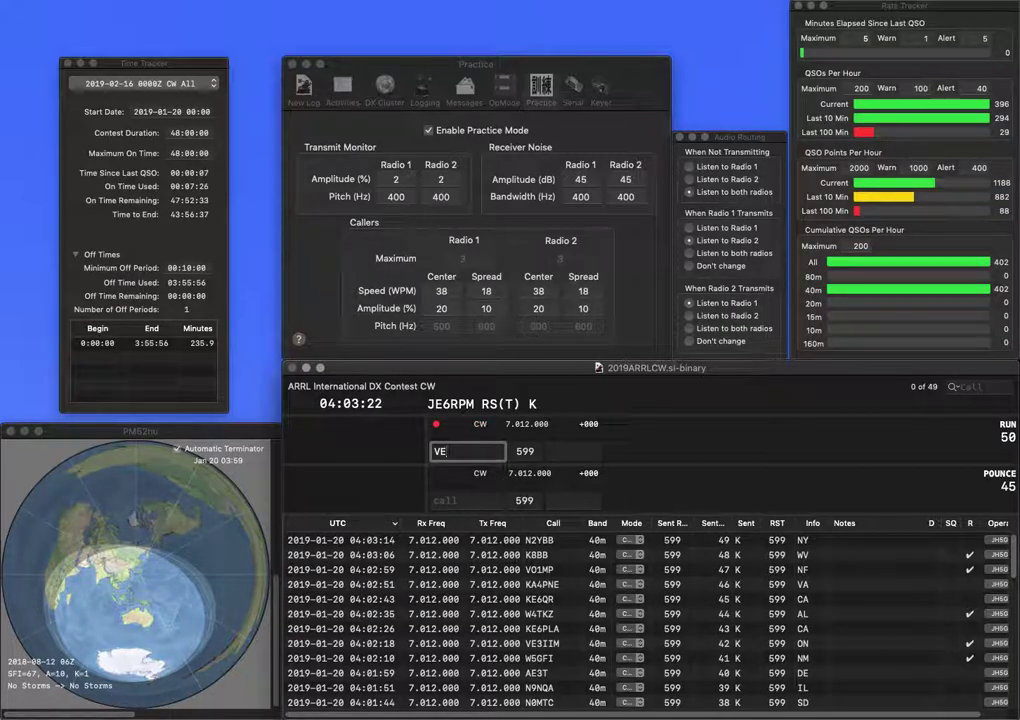
type("2PIB")
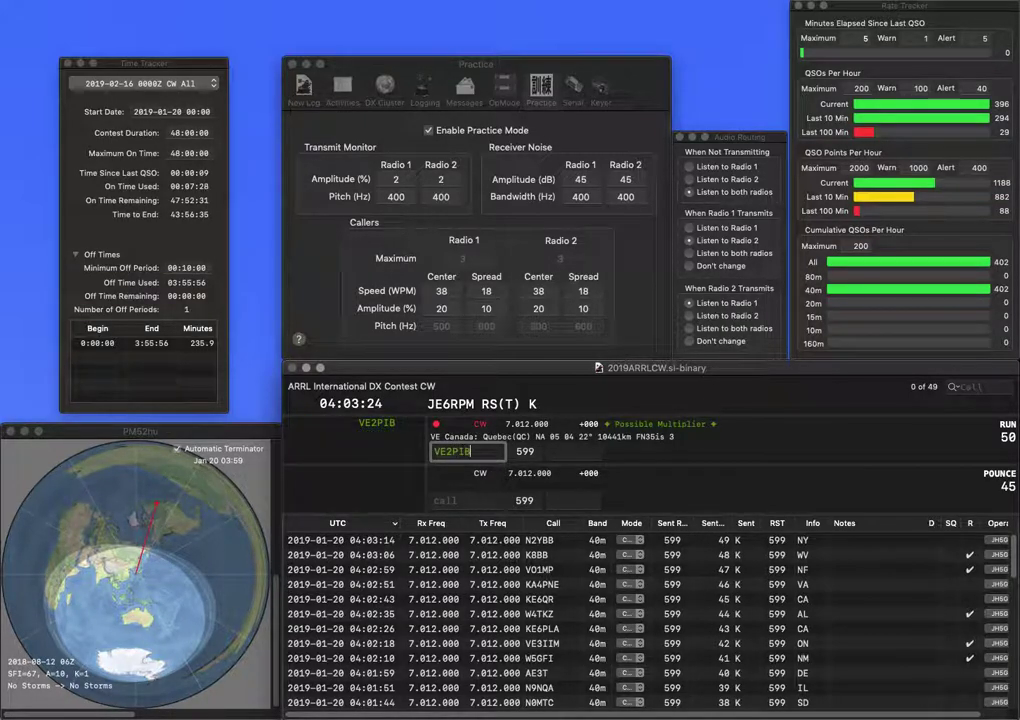
key("Tab")
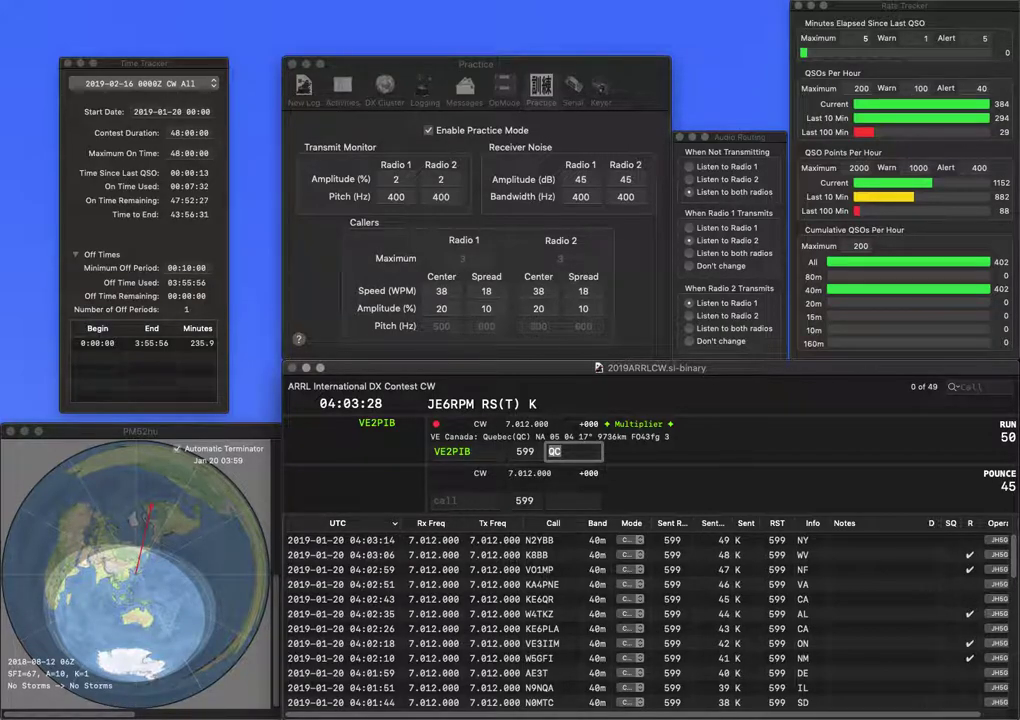
key("Return")
Enter the call sign K7CS with received exchange UT and log the contact
type("K7CS")
key("space")
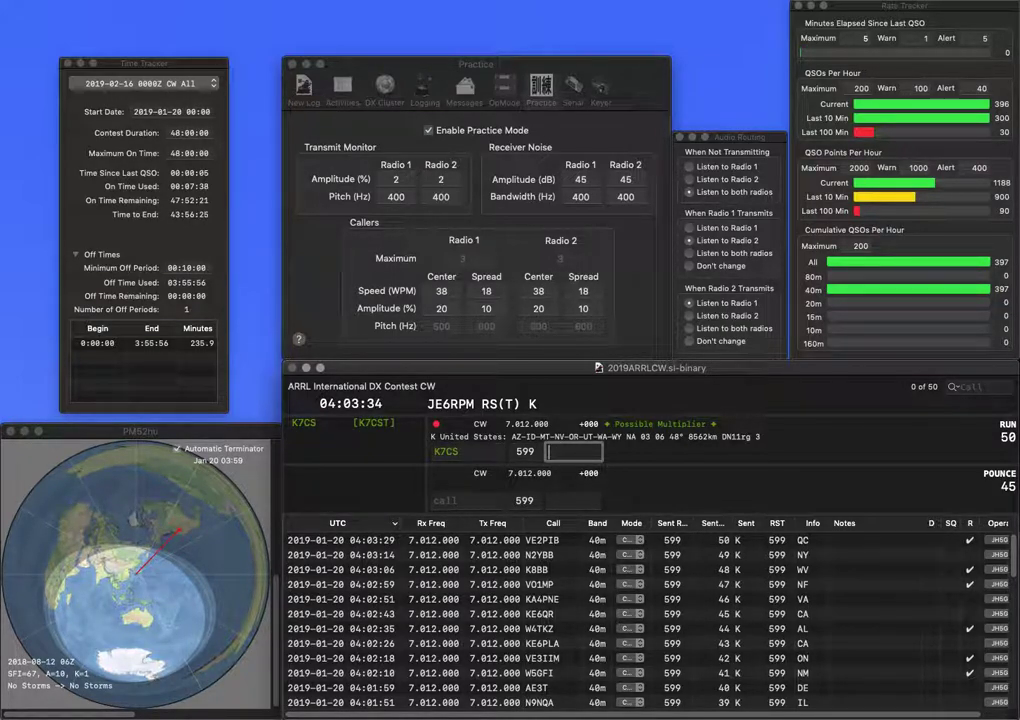
type("UT")
key("Return")
type("W2PV")
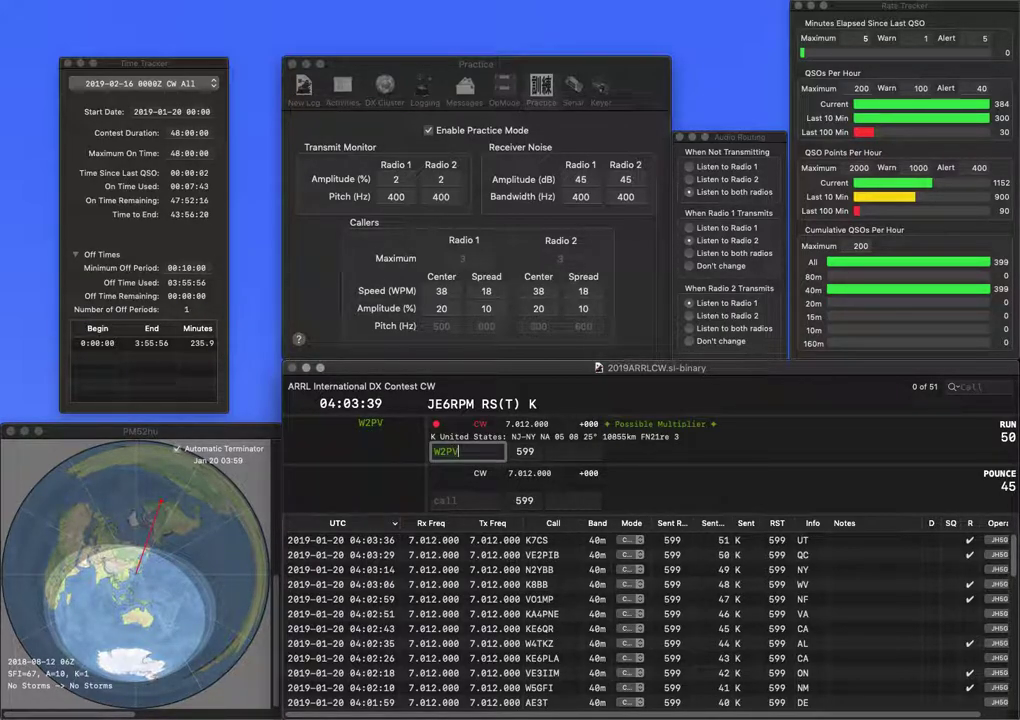
key("space")
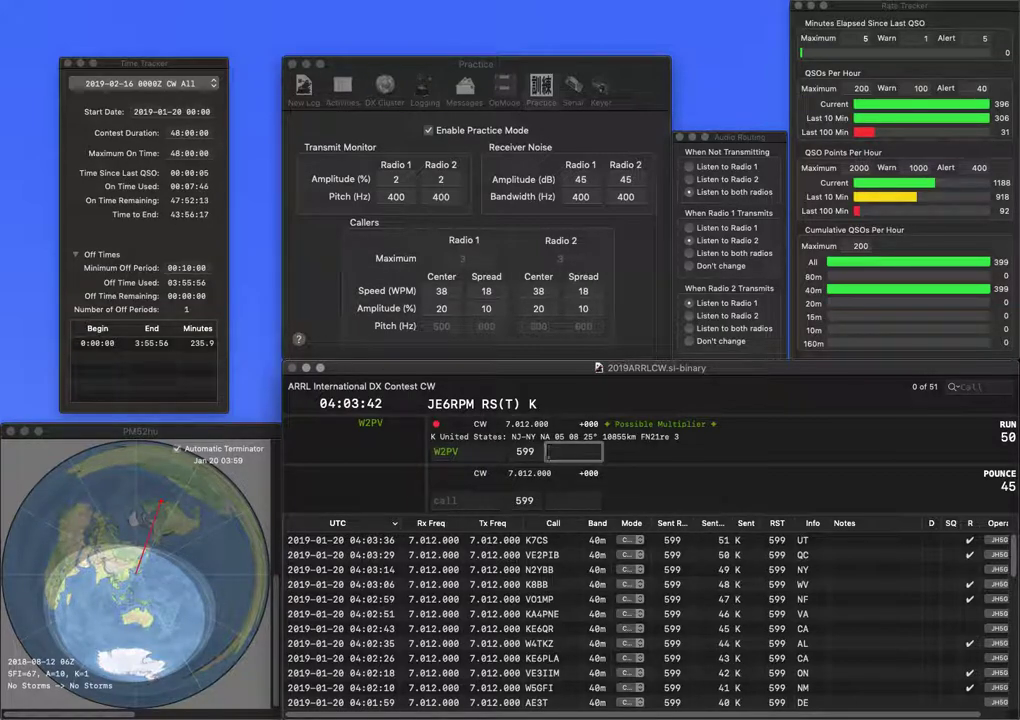
type("NY")
key("Return")
Enter the call sign N8OVI with received exchange OH and log the contact
type("N8OVI")
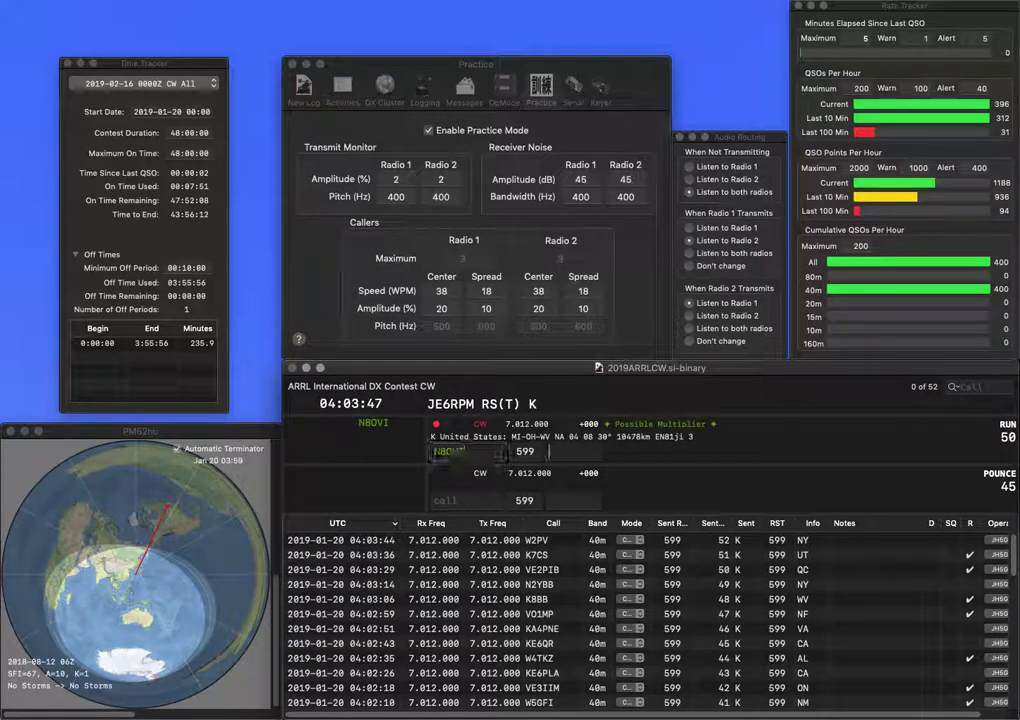
key("Return")
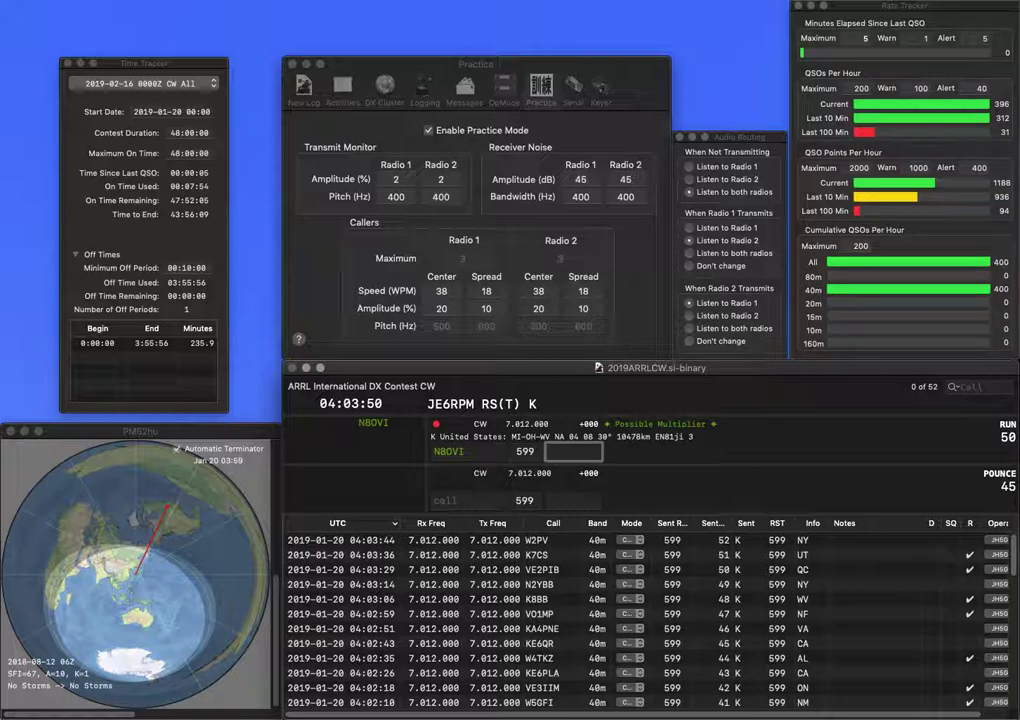
type("OH")
key("Return")
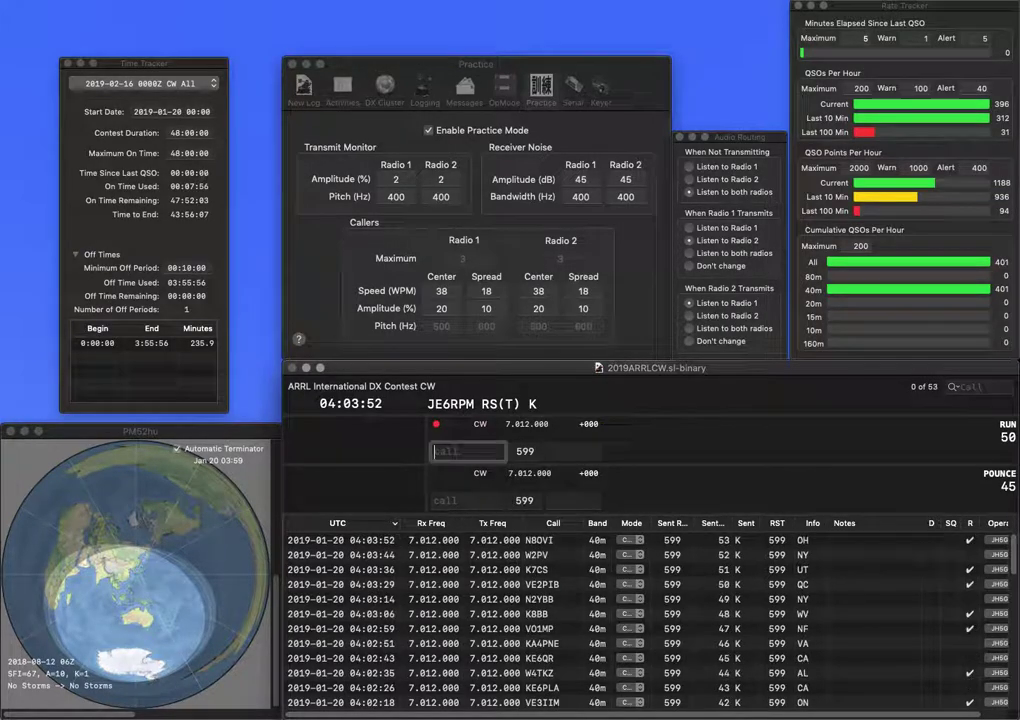
type("KQ4K")
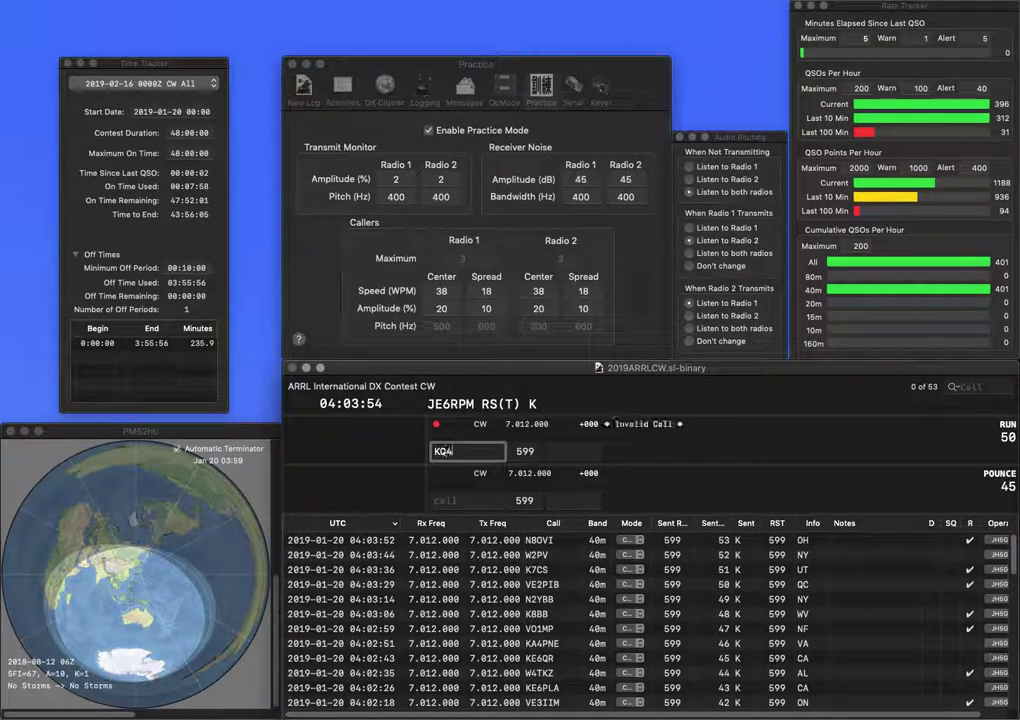
key("space")
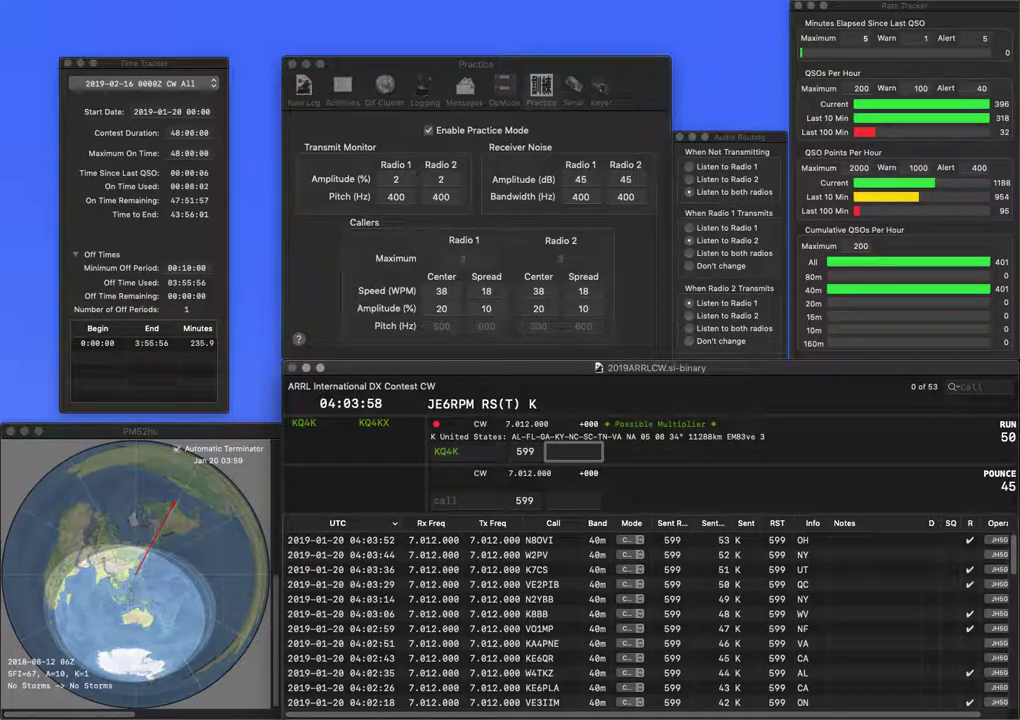
type("GA")
key("Return")
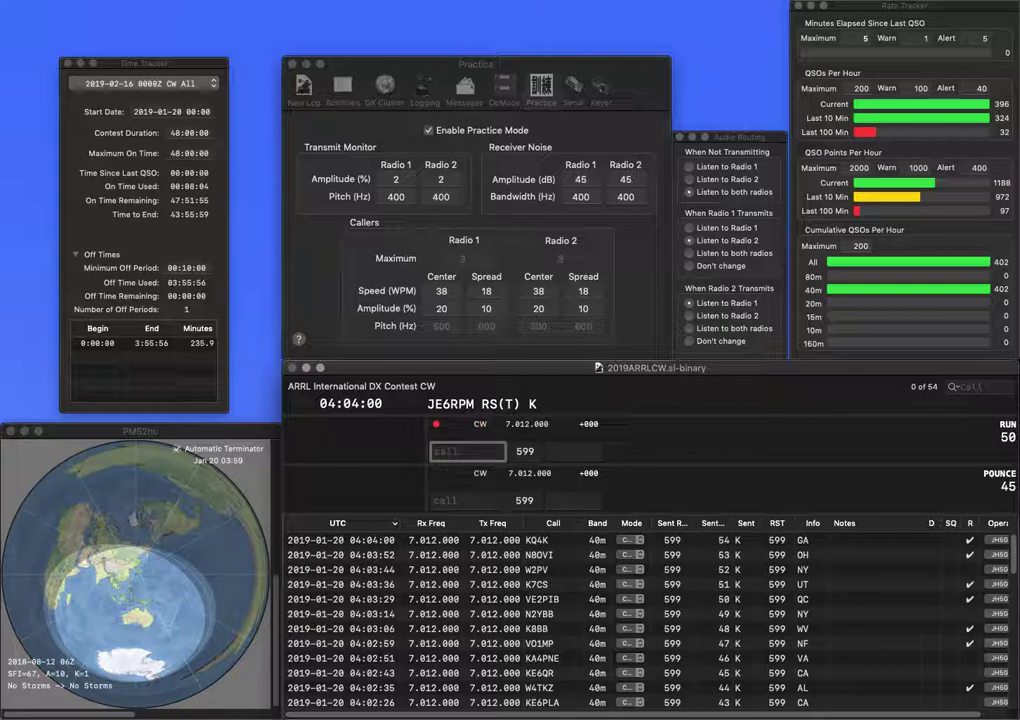
type("K5WO")
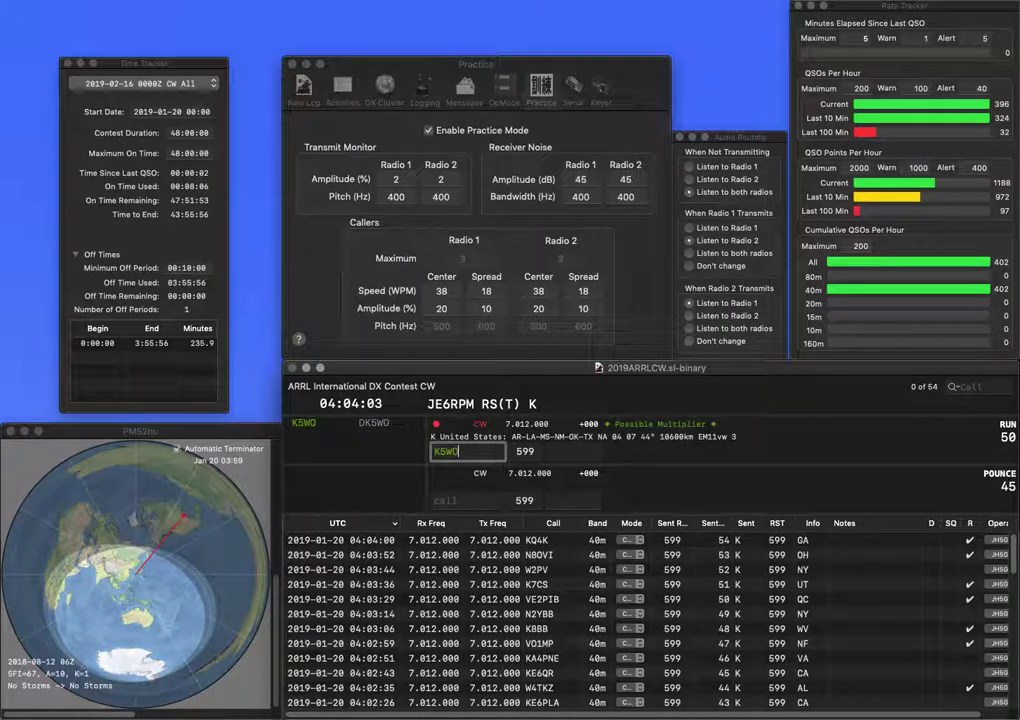
key("space")
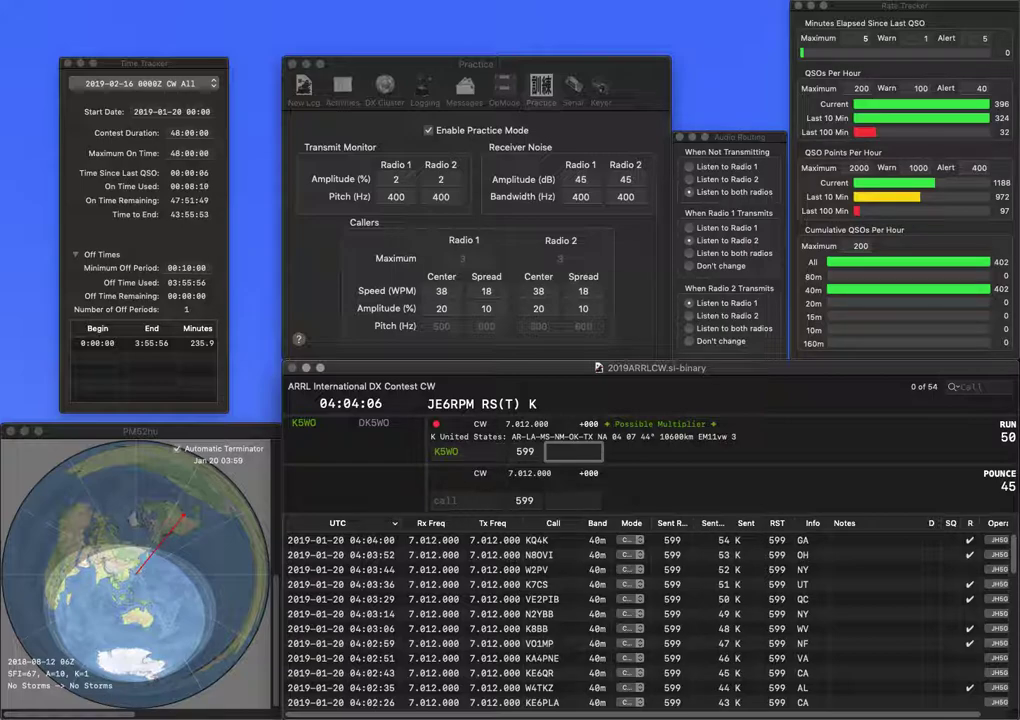
key("Return")
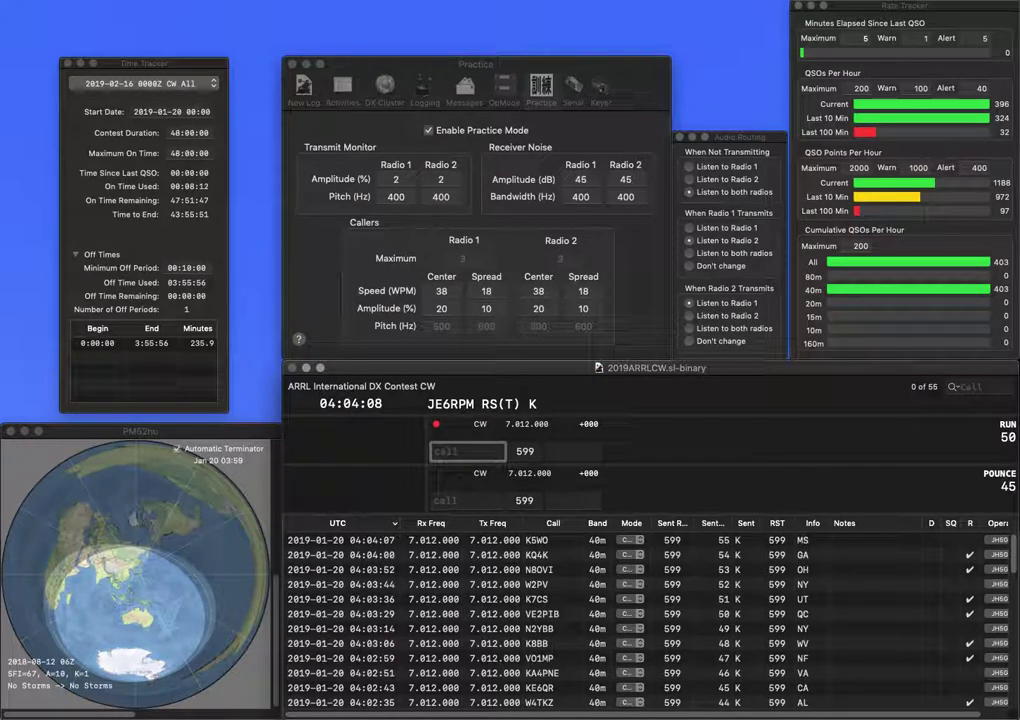
type("W")
type("8Q")
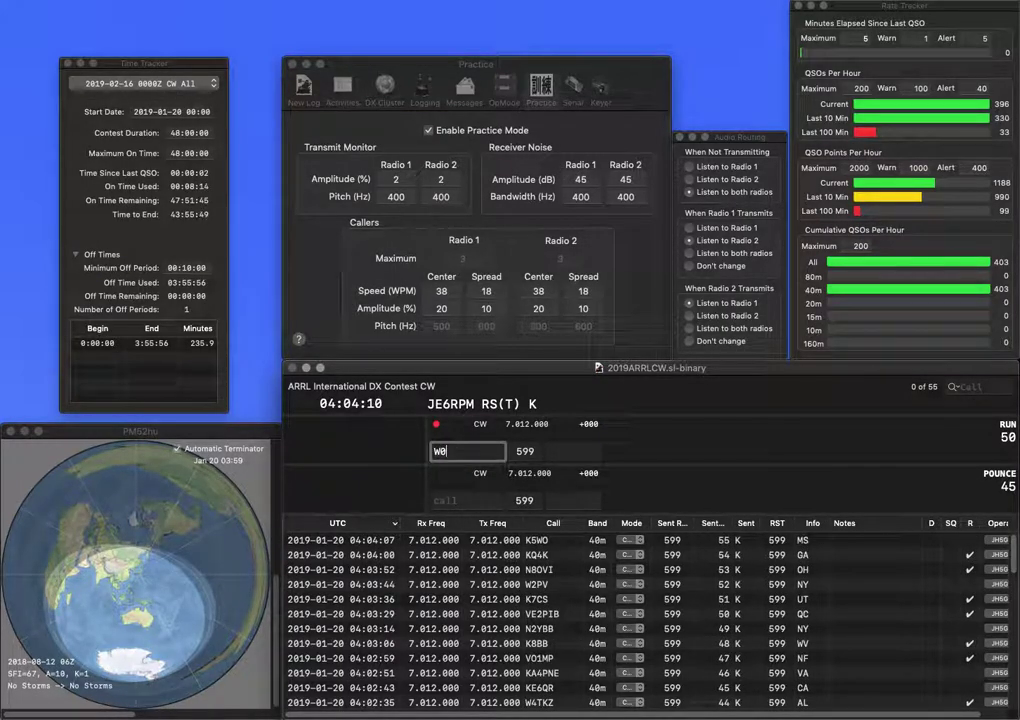
key("BackSpace")
type("PB")
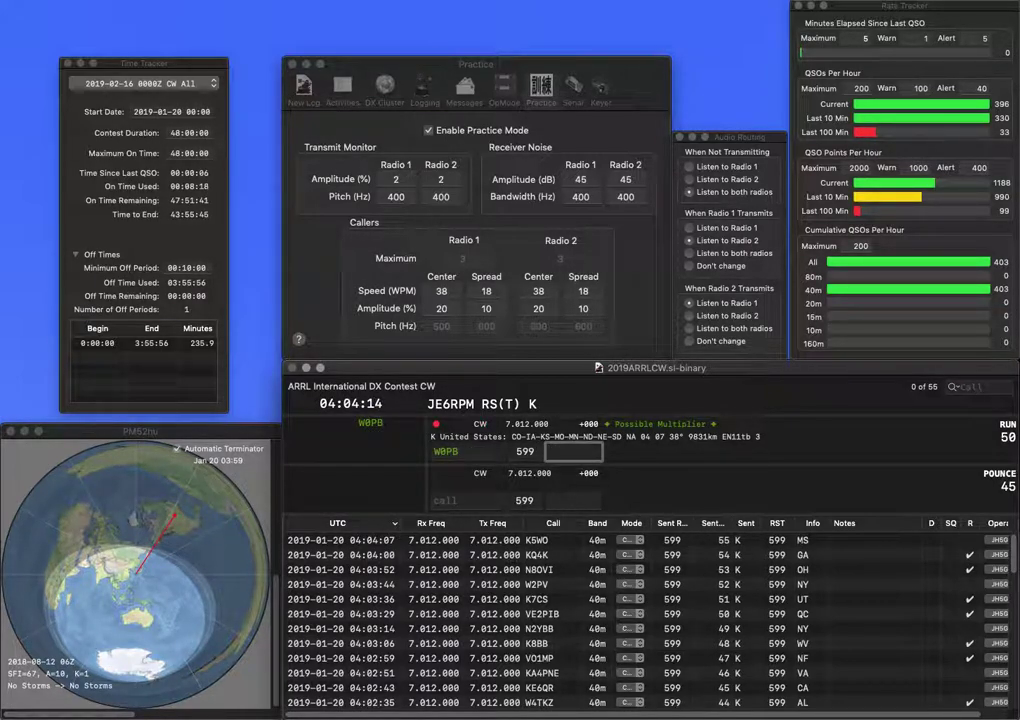
type("IA")
key("Return")
type("NF7R")
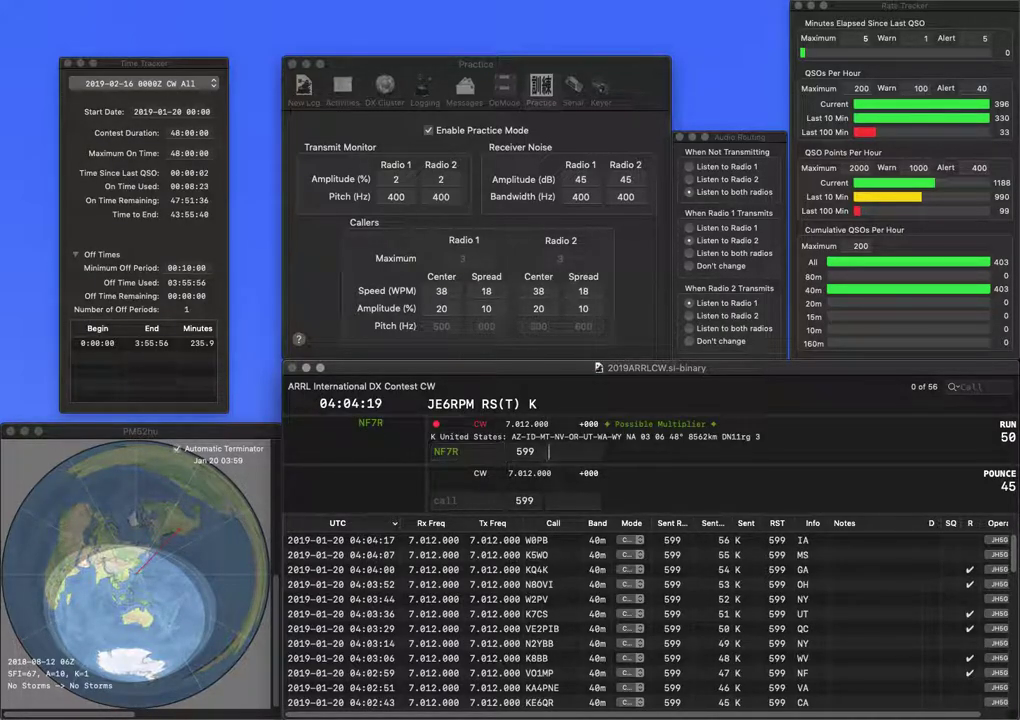
key("Return")
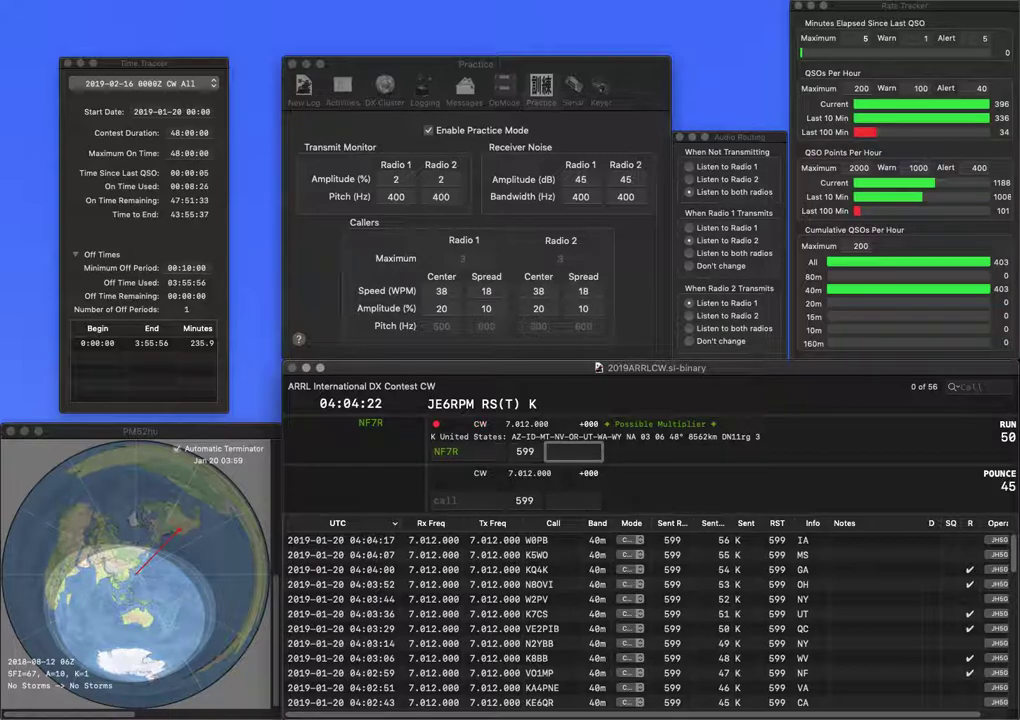
type("NV")
key("Return")
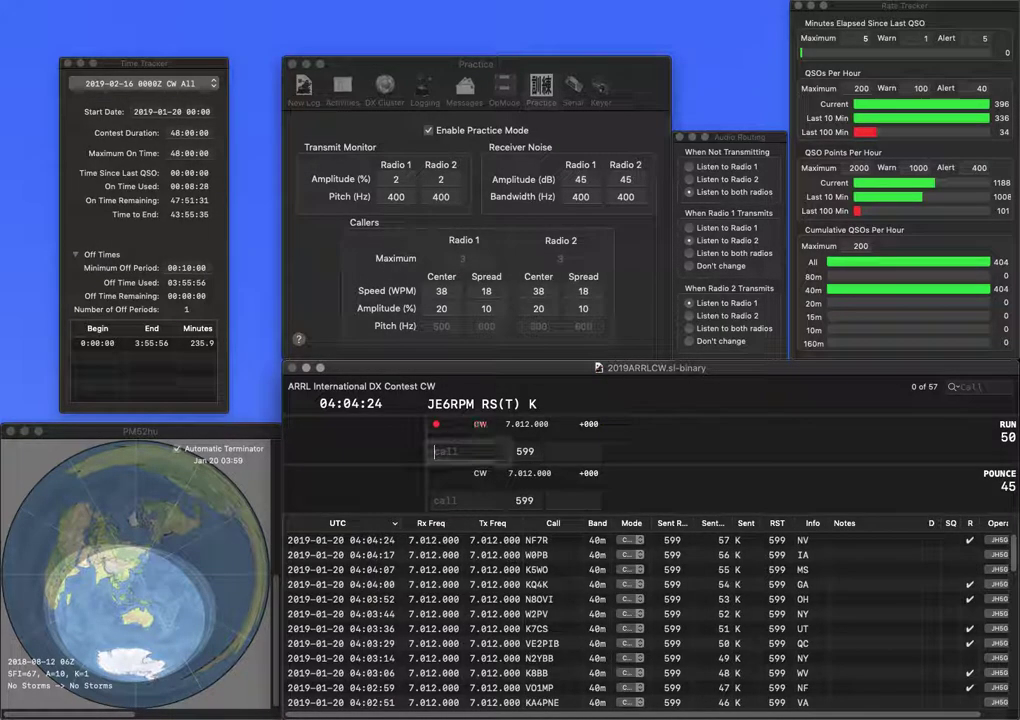
type("W3RX")
key("Return")
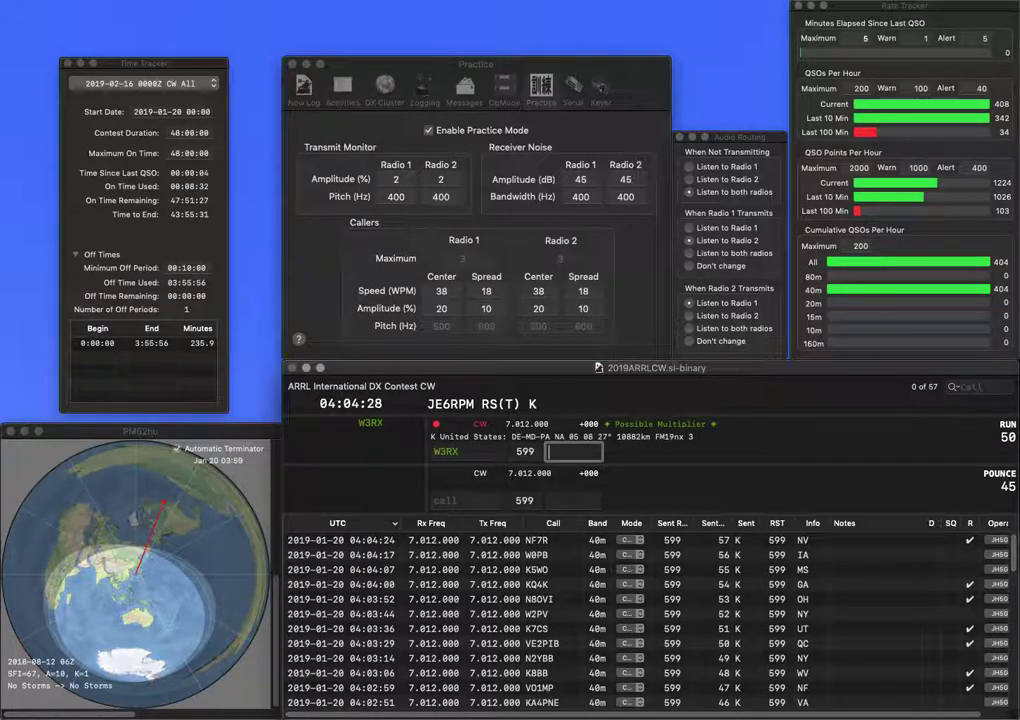
type("MD")
key("Return")
type("K4NC")
key("space")
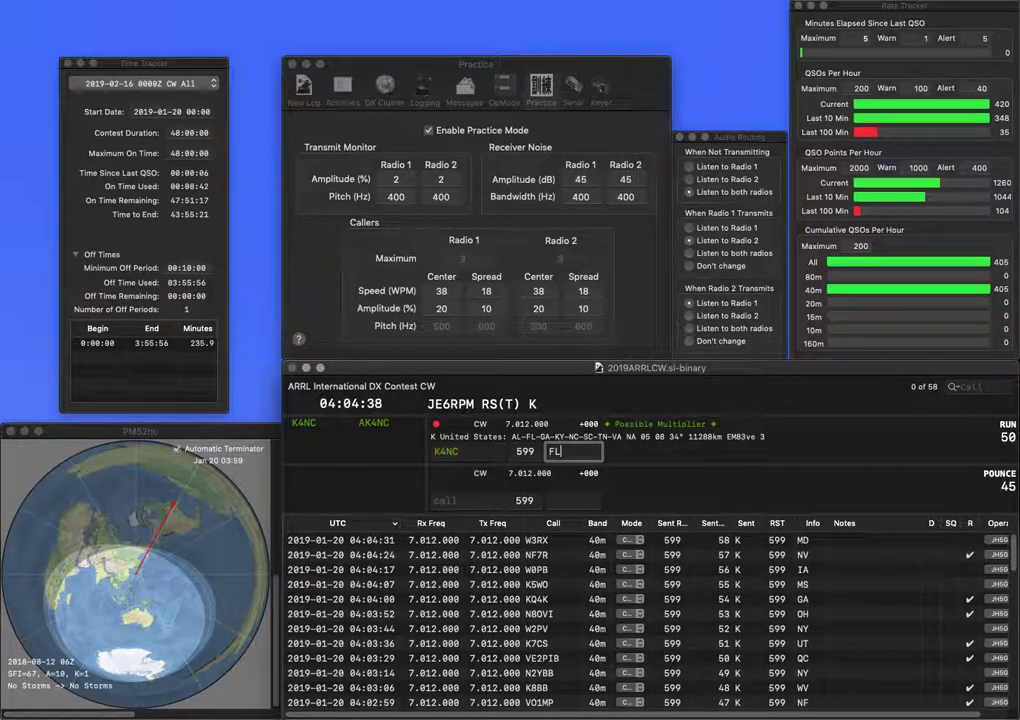
type("FL")
key("Return")
type("K7UI")
key("space")
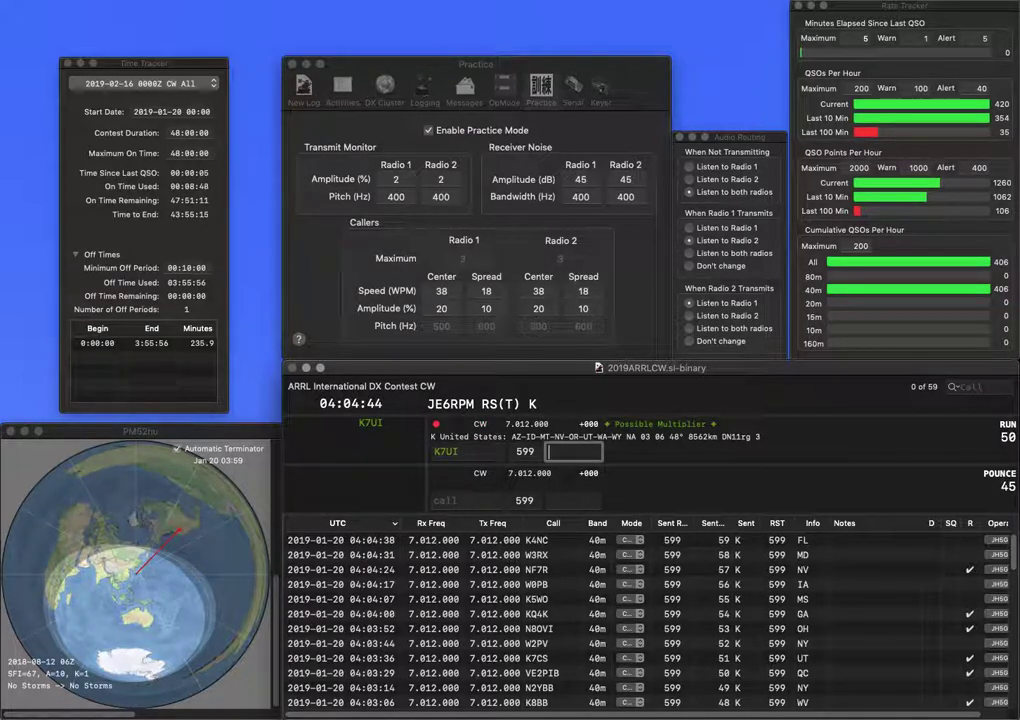
type("NV")
key("Return")
type("K200")
key("space")
type("N")
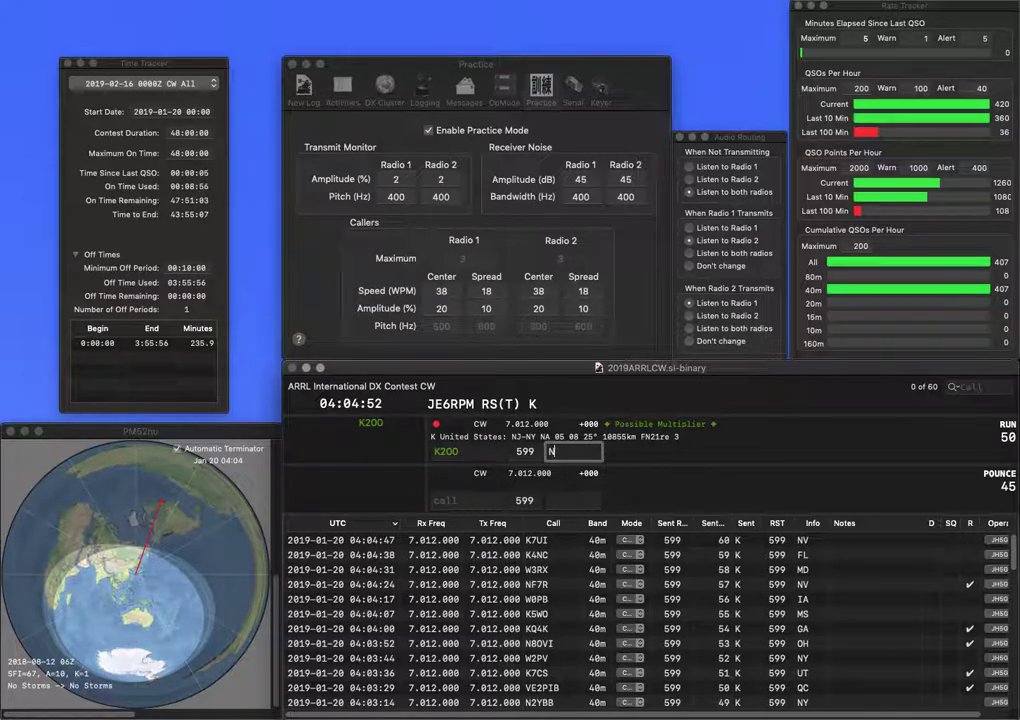
type("J")
key("Return")
type("K3")
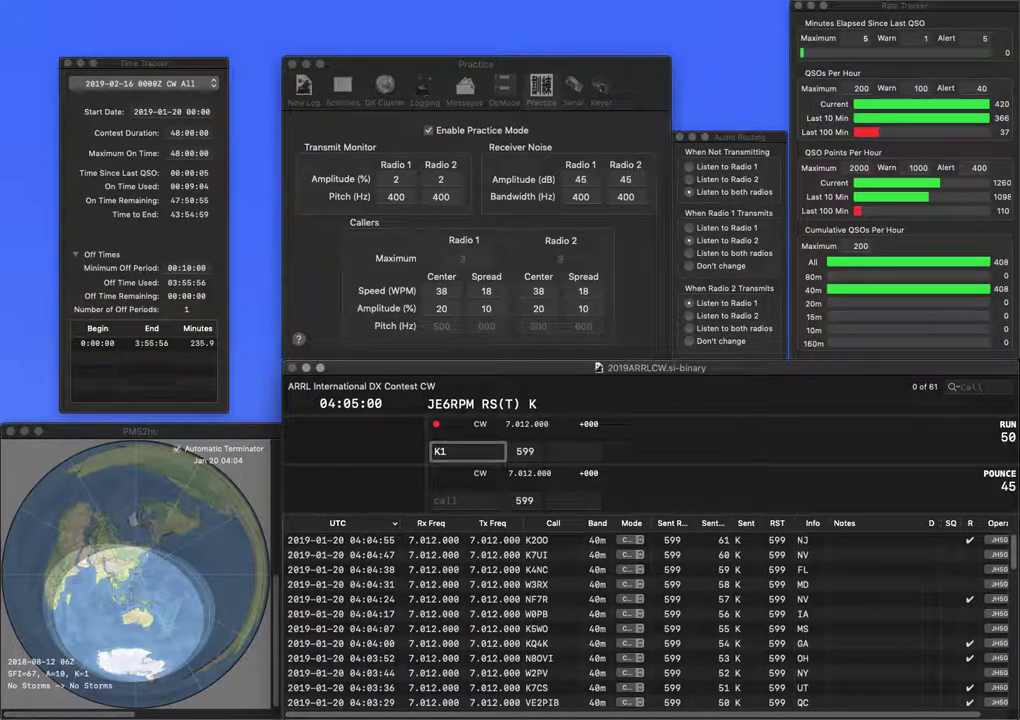
type("SEZ")
key("space")
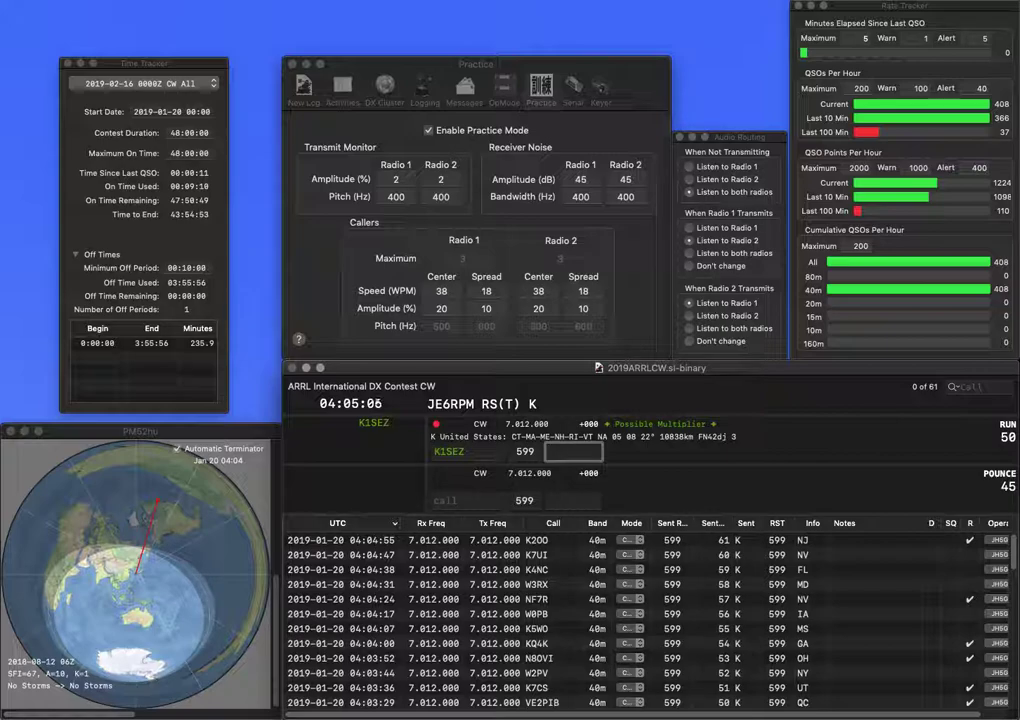
key("Return")
type("WB9")
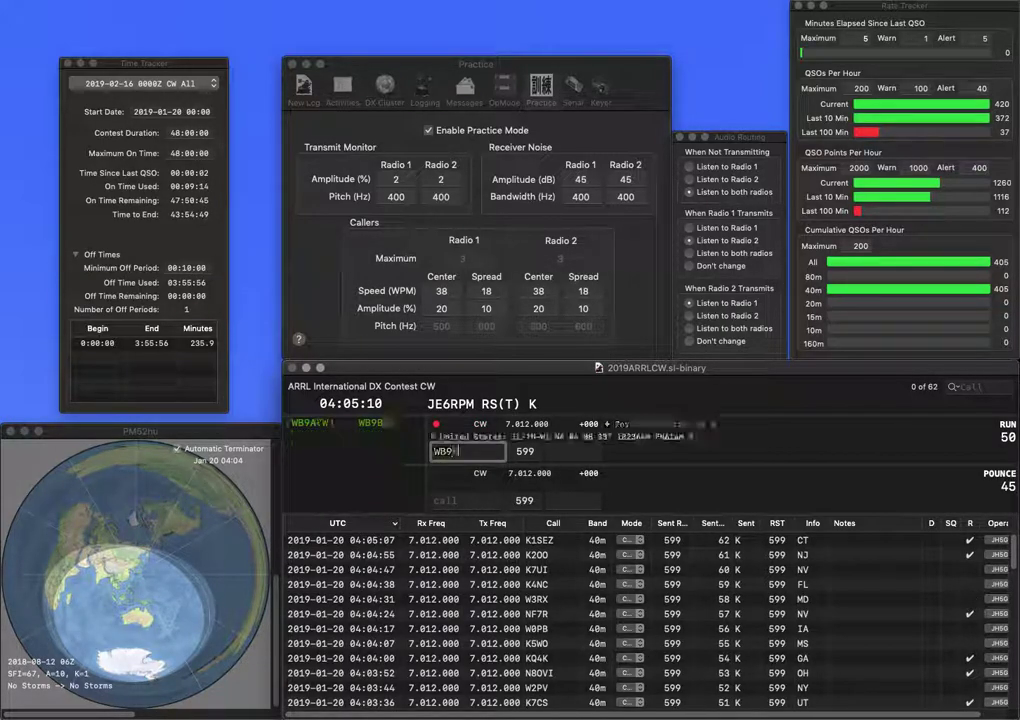
type("HFK")
key("space")
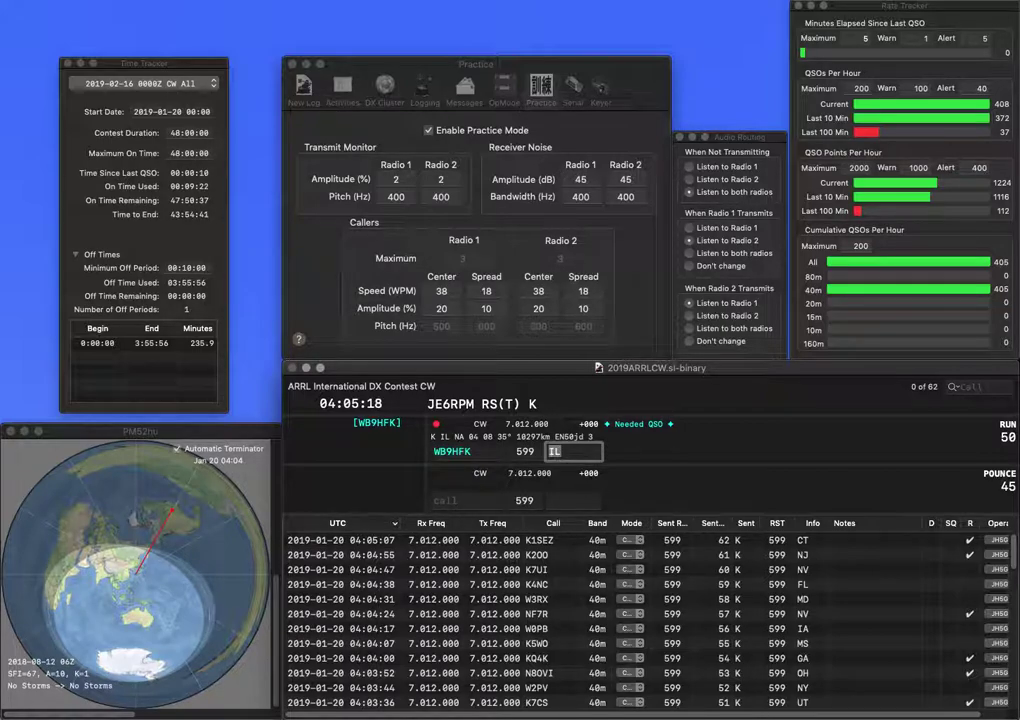
key("Return")
type("W8BZY")
key("space")
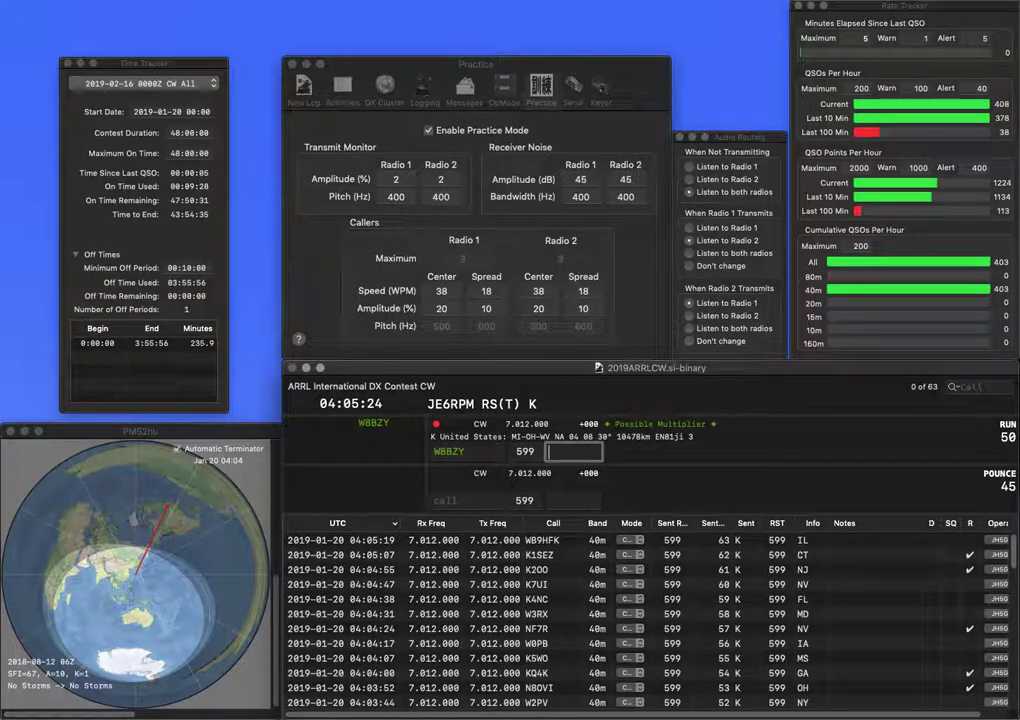
type("WV")
key("Return")
type("N6SS")
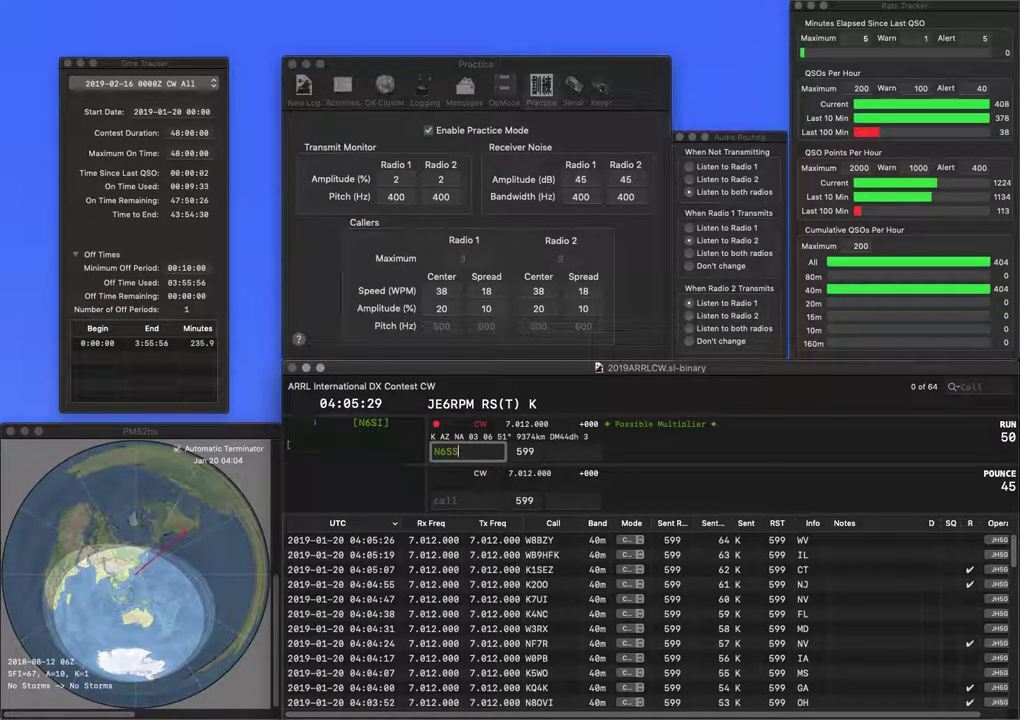
key("BackSpace")
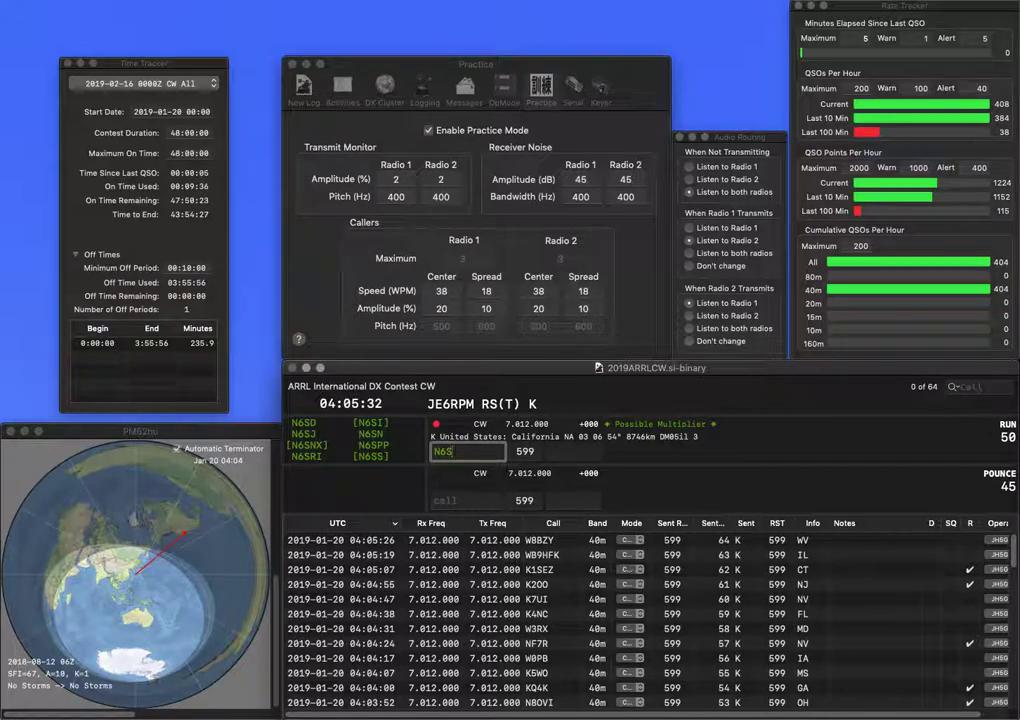
type("S")
key("space")
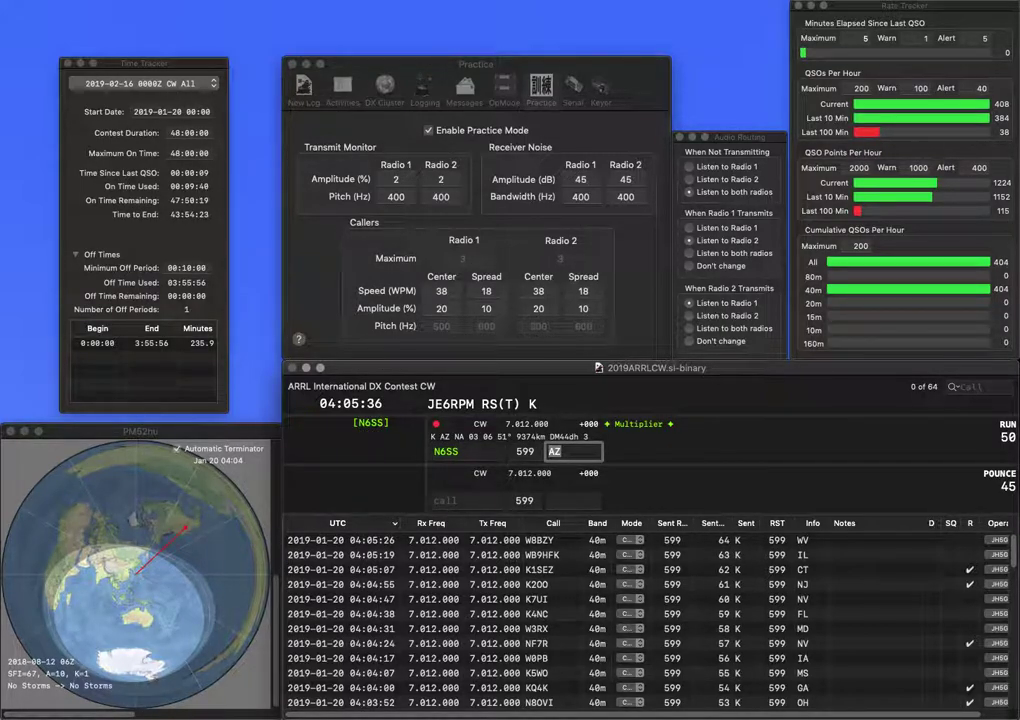
key("Return")
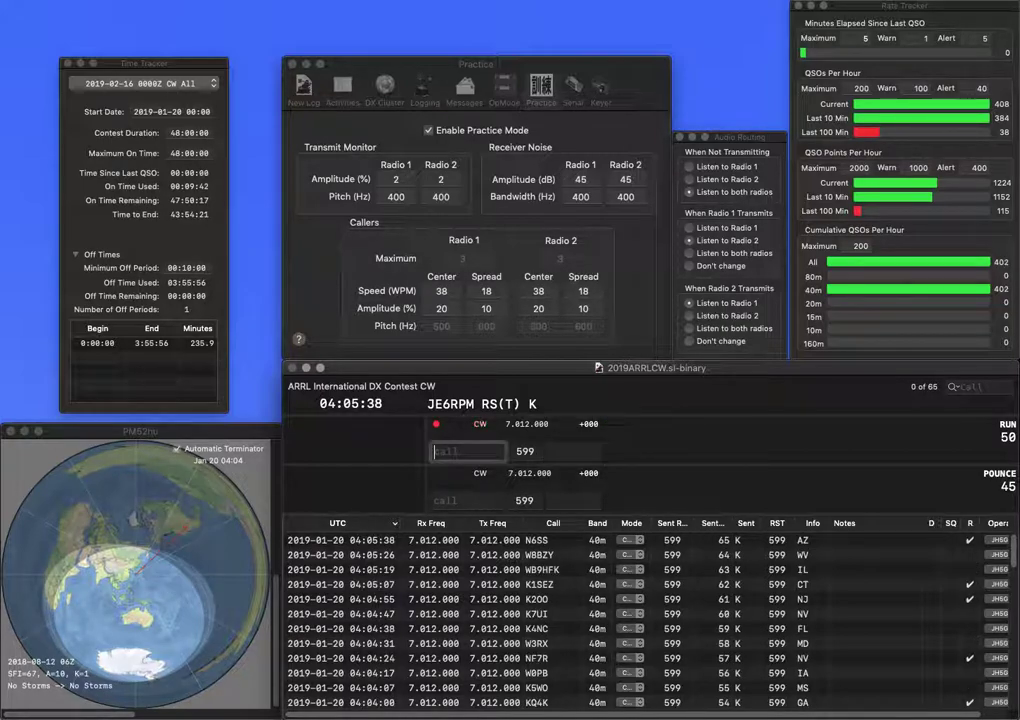
type("WA7YAZ")
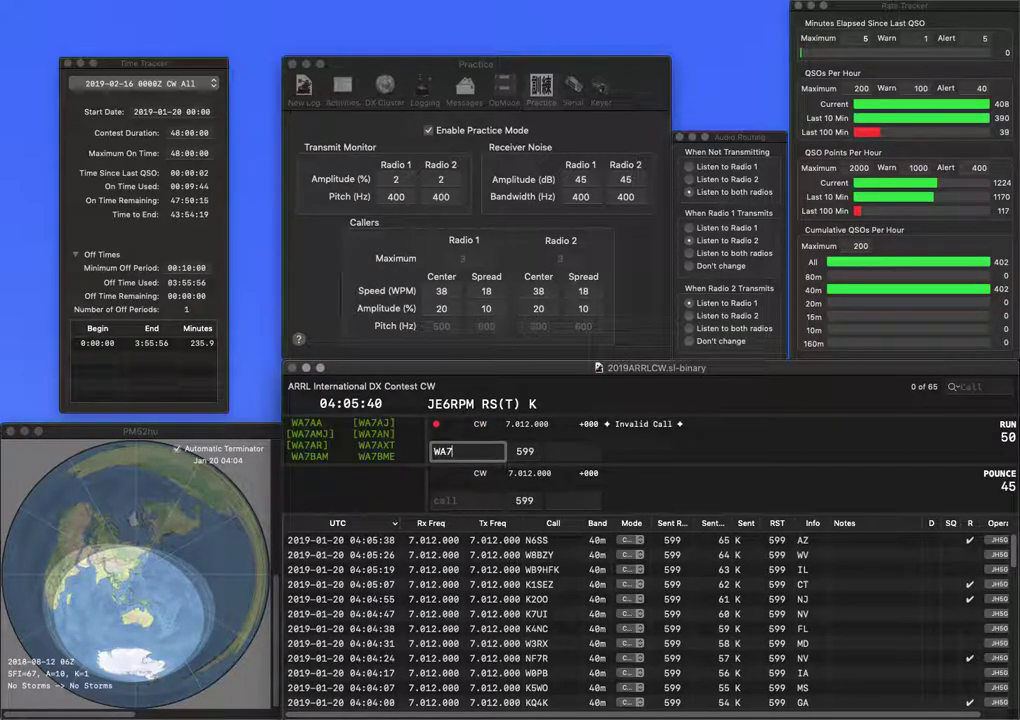
key("space")
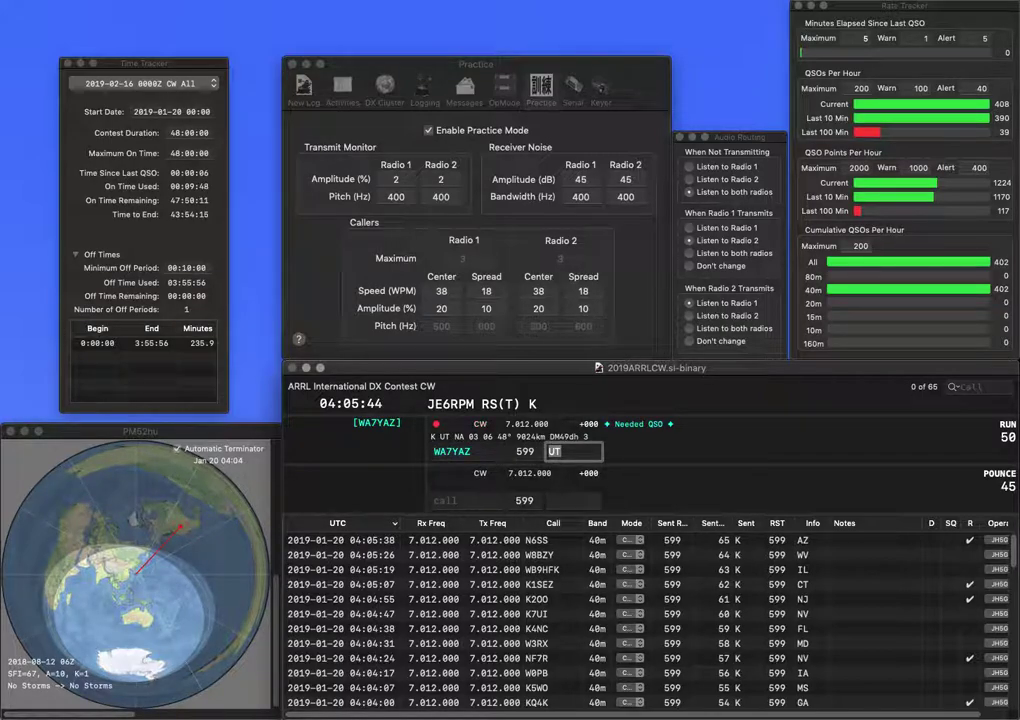
key("Return")
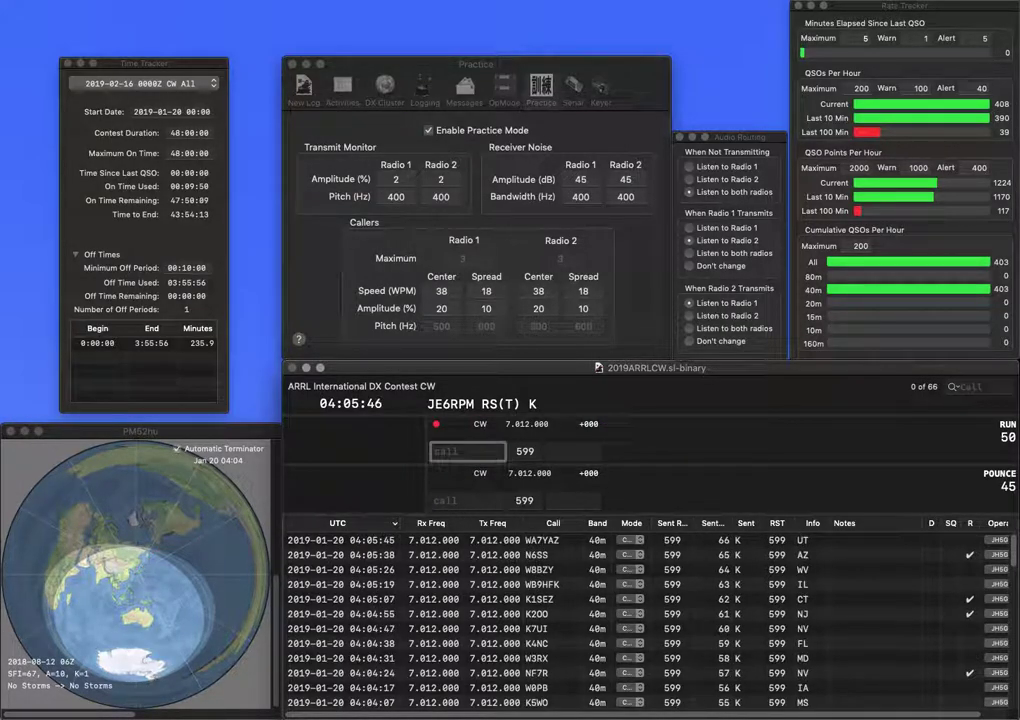
Enter the call sign W4GE with received exchange KY and log the contact
type("W4GE")
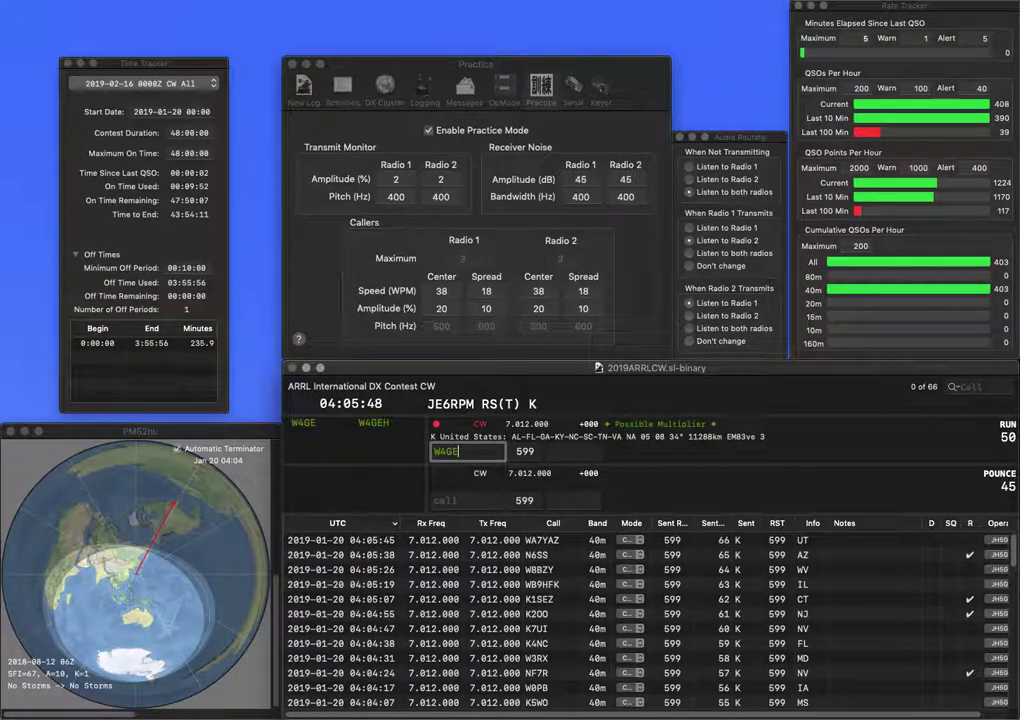
key("space")
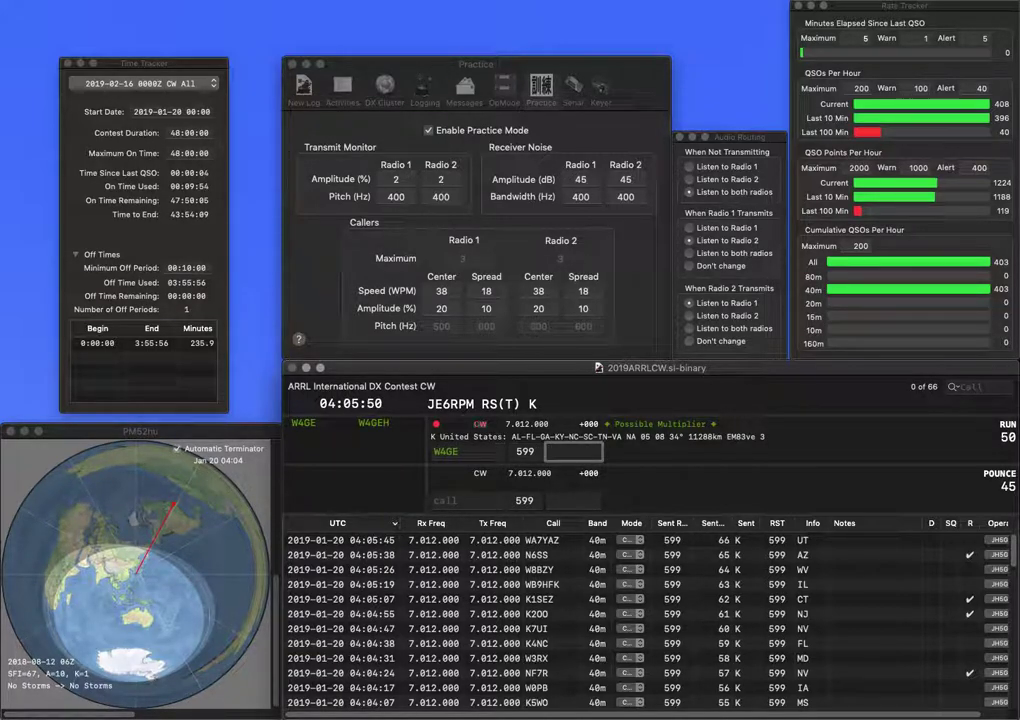
type("KY")
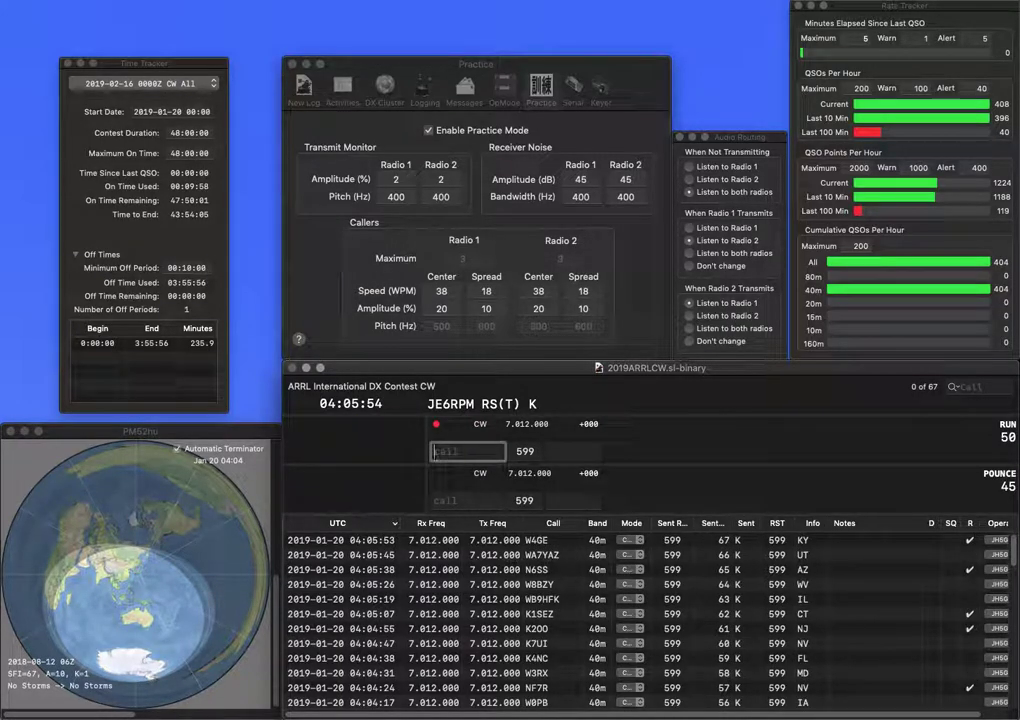
Enter the call sign WN6W with received exchange CA and log the contact
type("WN6W")
key("Tab")
type("CA")
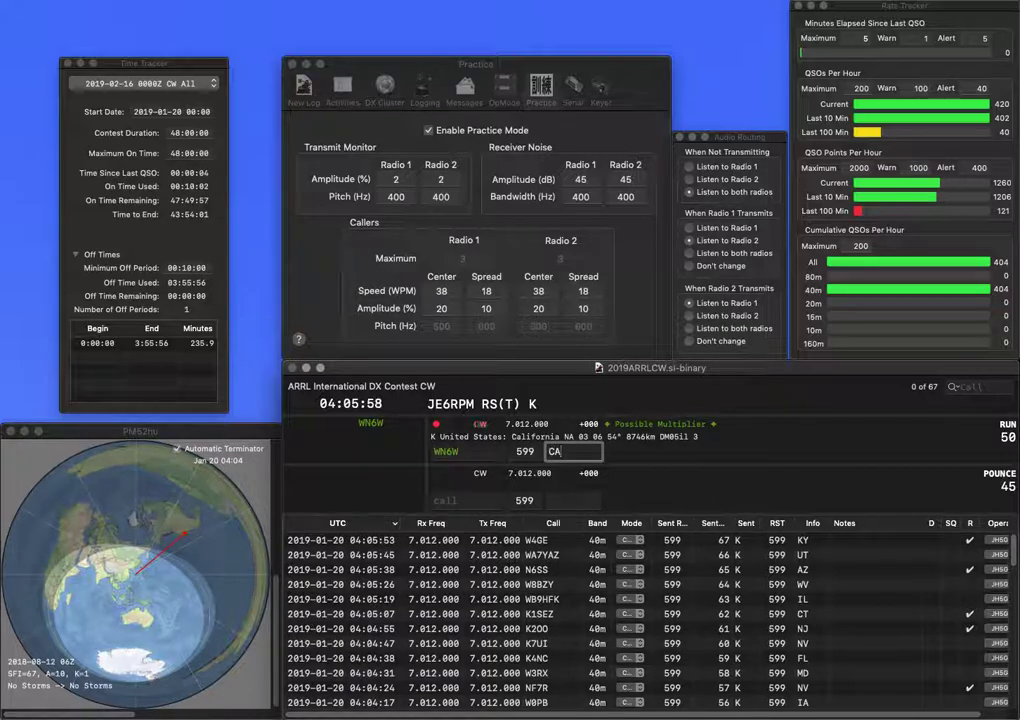
key("Return")
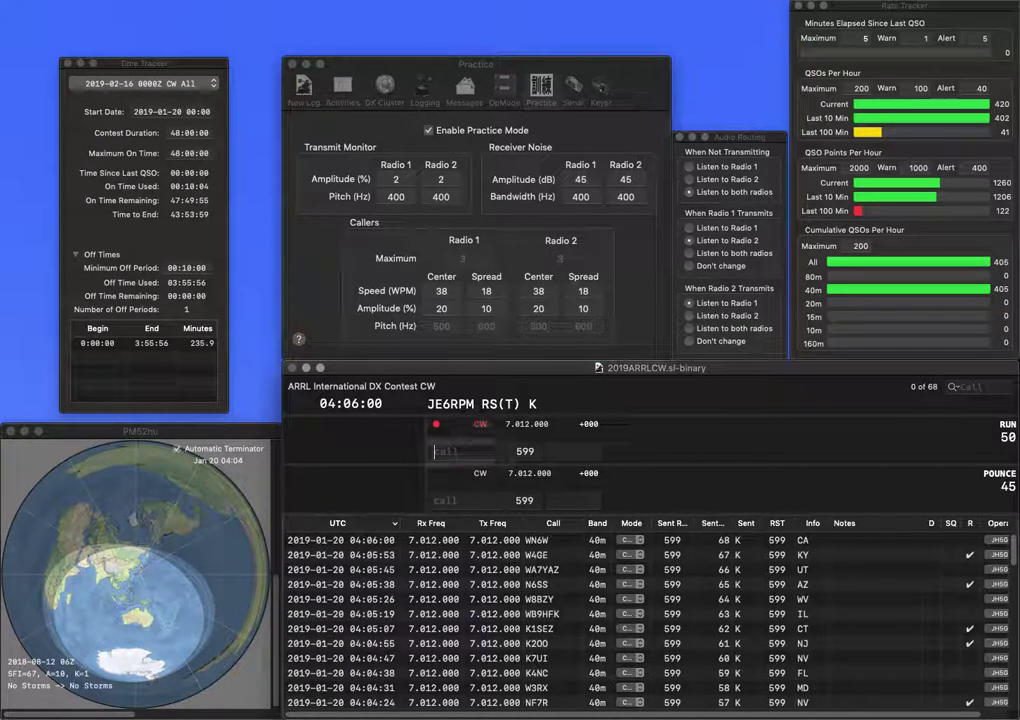
type("AC7NU")
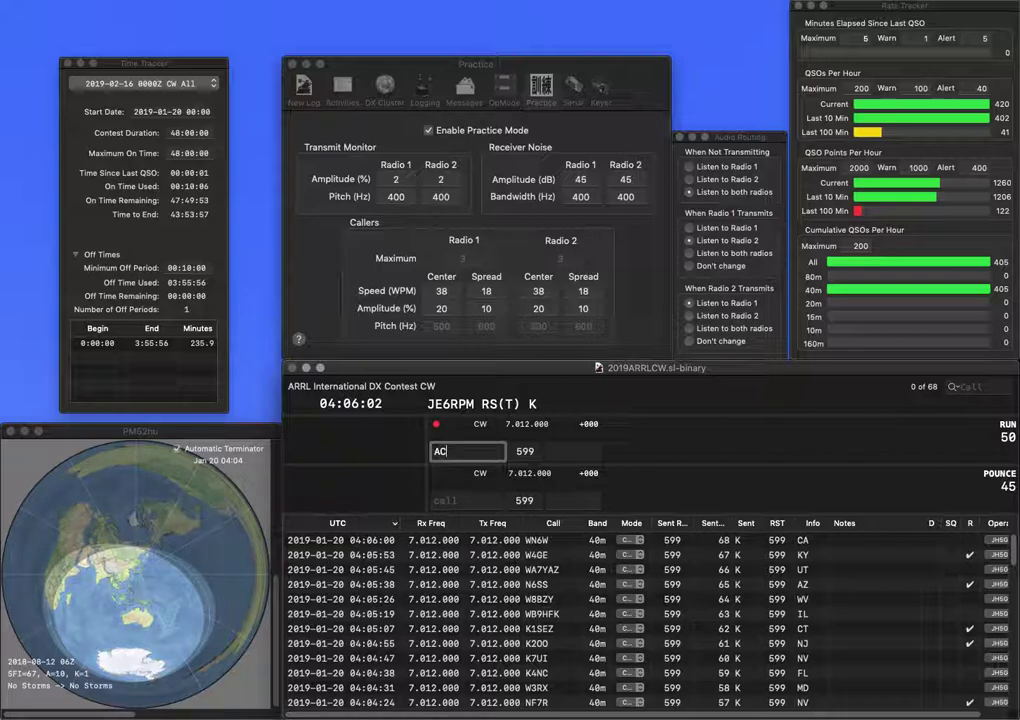
key("Tab")
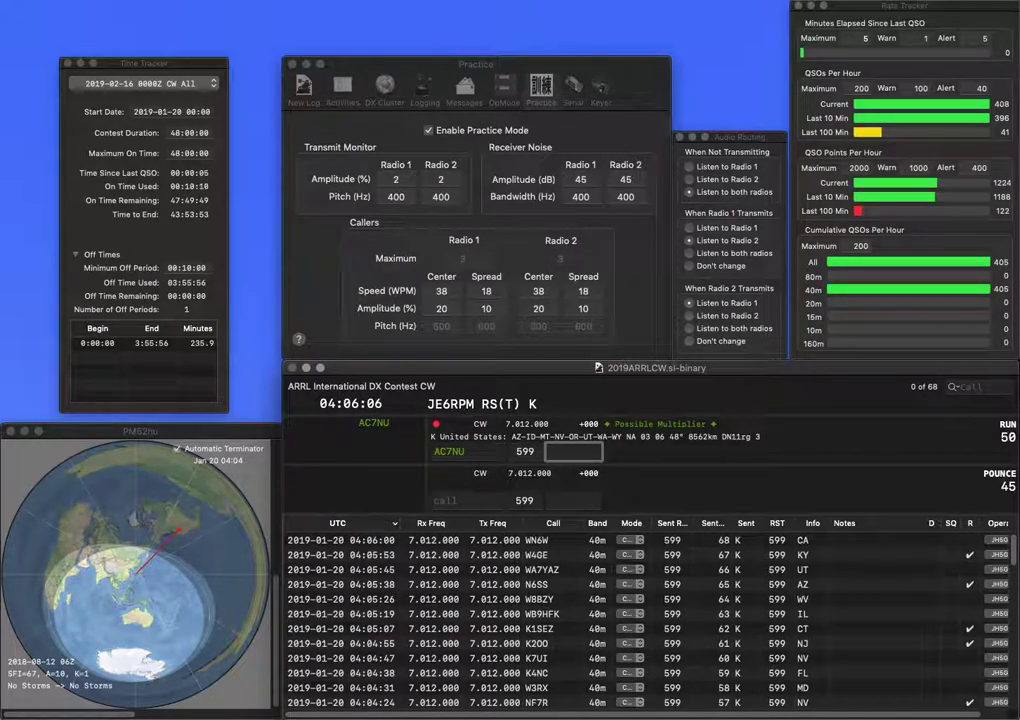
type("AZ")
key("Return")
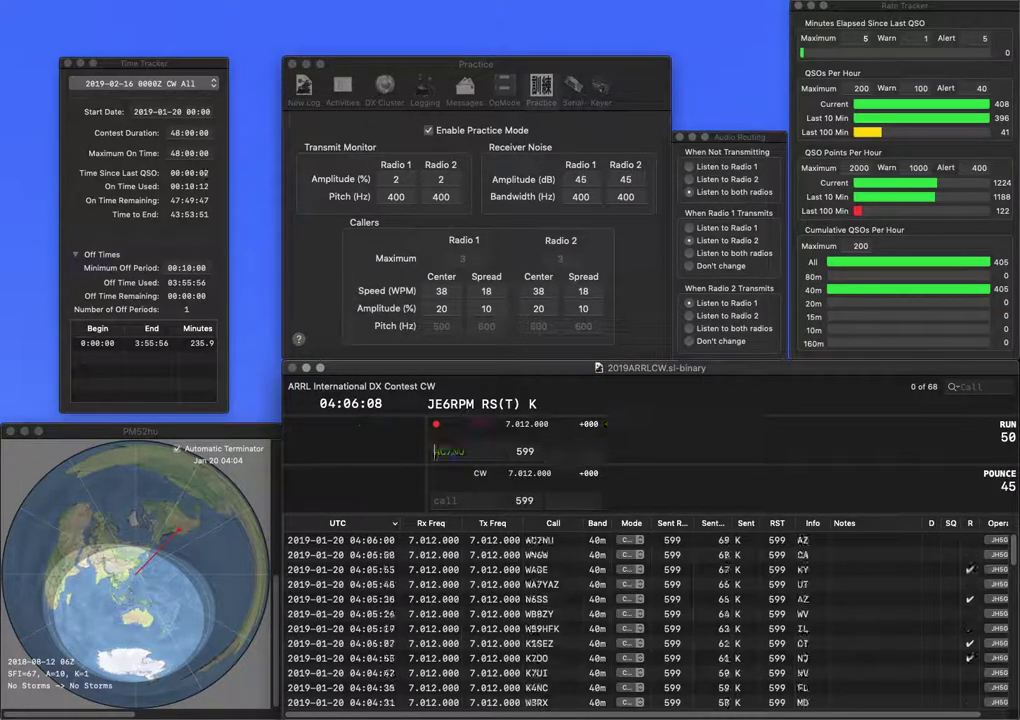
type("W8WFC")
key("Return")
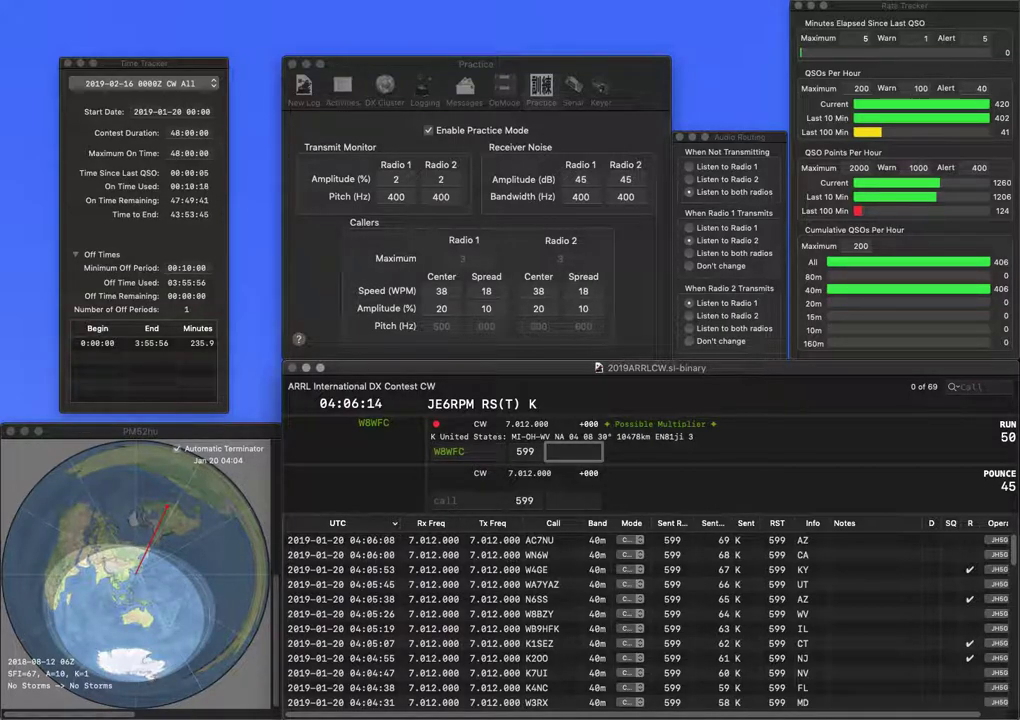
type("WV")
key("Return")
type("WC6YJ")
key("Return")
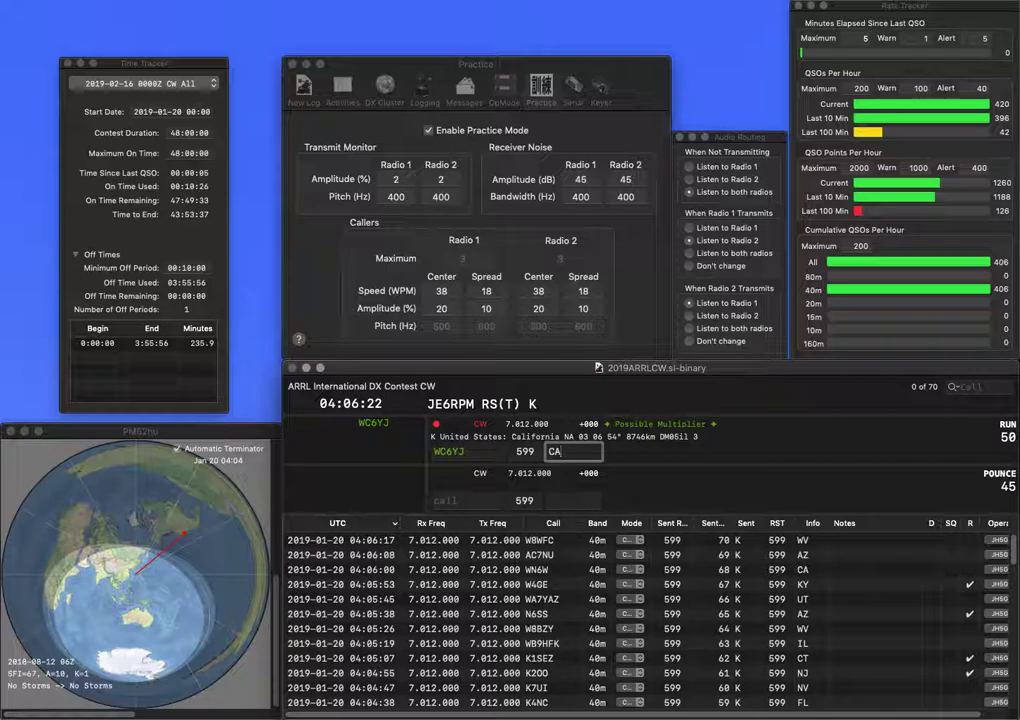
type("CA")
key("Return")
Enter the call sign KB7ZR with received exchange WA and log the contact
type("KB7ZR")
key("space")
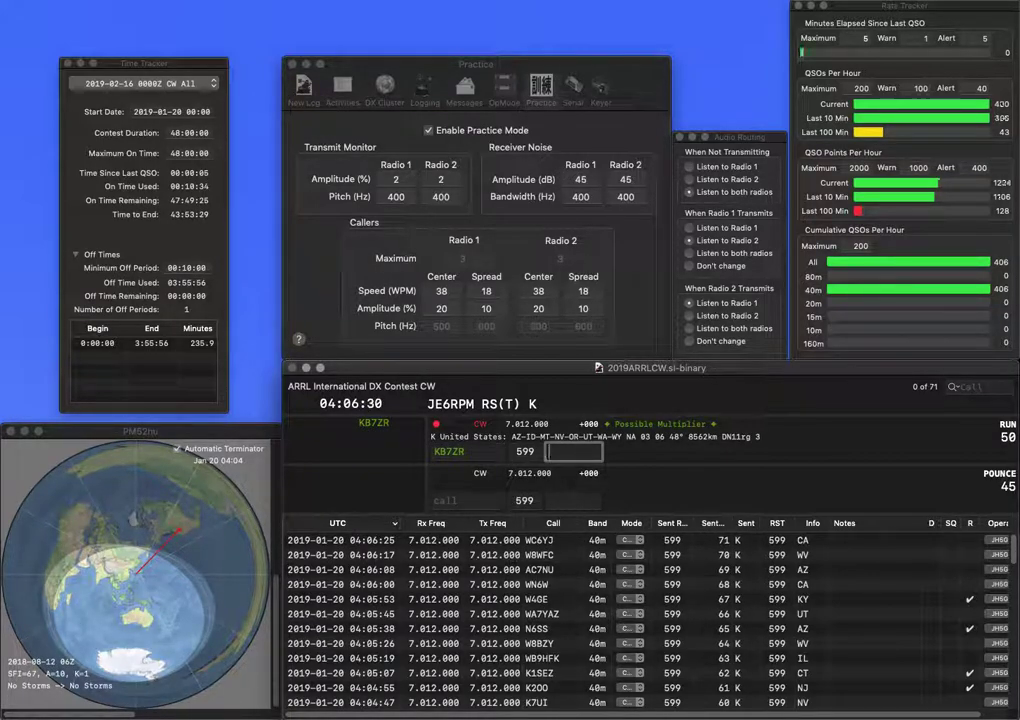
type("WA")
key("Return")
Enter the call sign K5RMJ with received exchange AR and log the contact
type("K5RMJ")
key("Return")
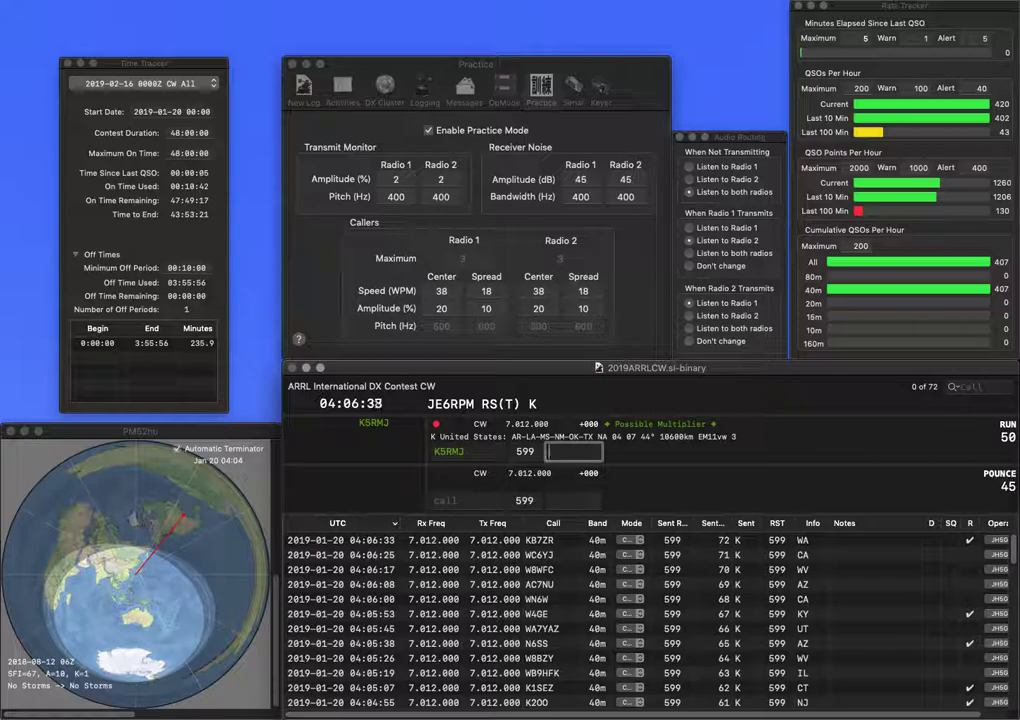
type("AR")
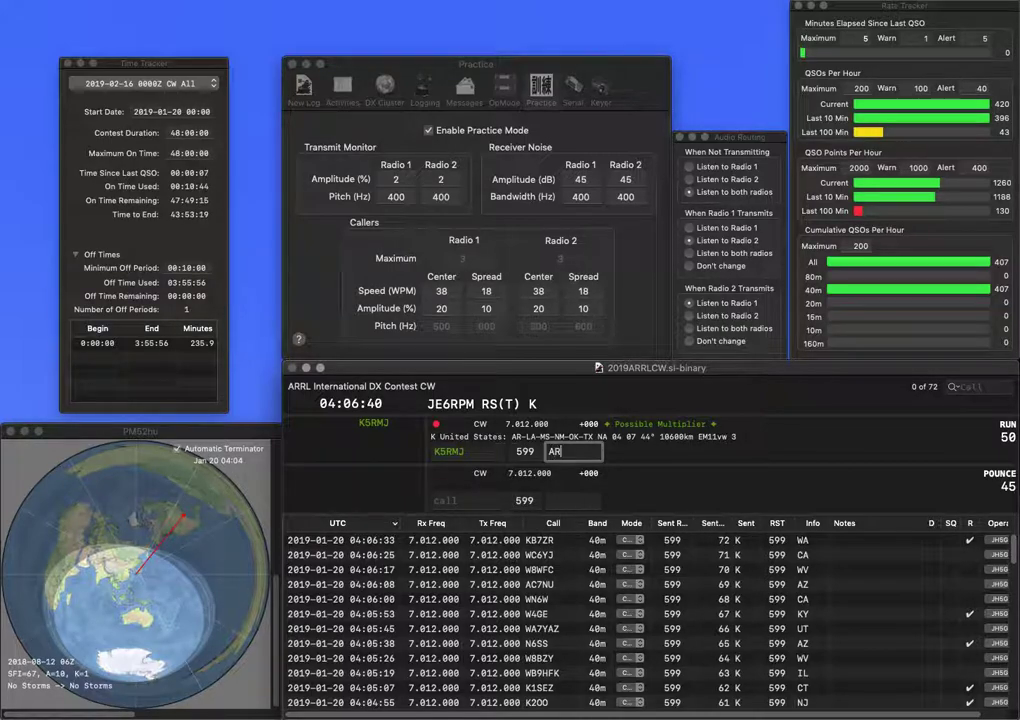
key("Return")
type("W7YOZ")
key("Return")
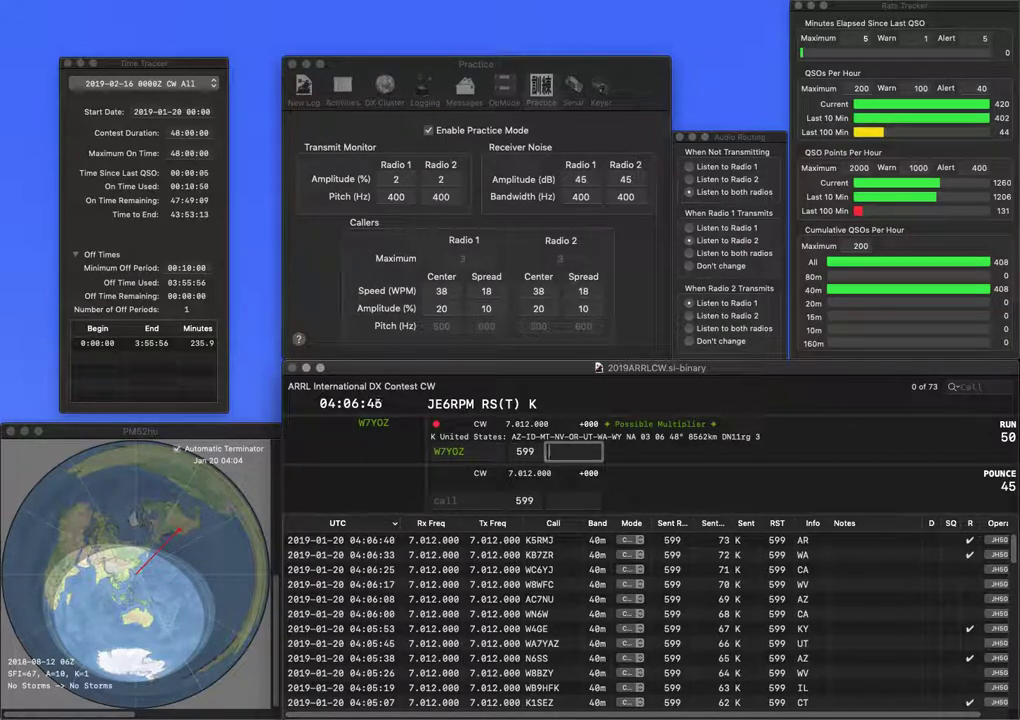
type("OR")
key("Return")
type("K1GQ")
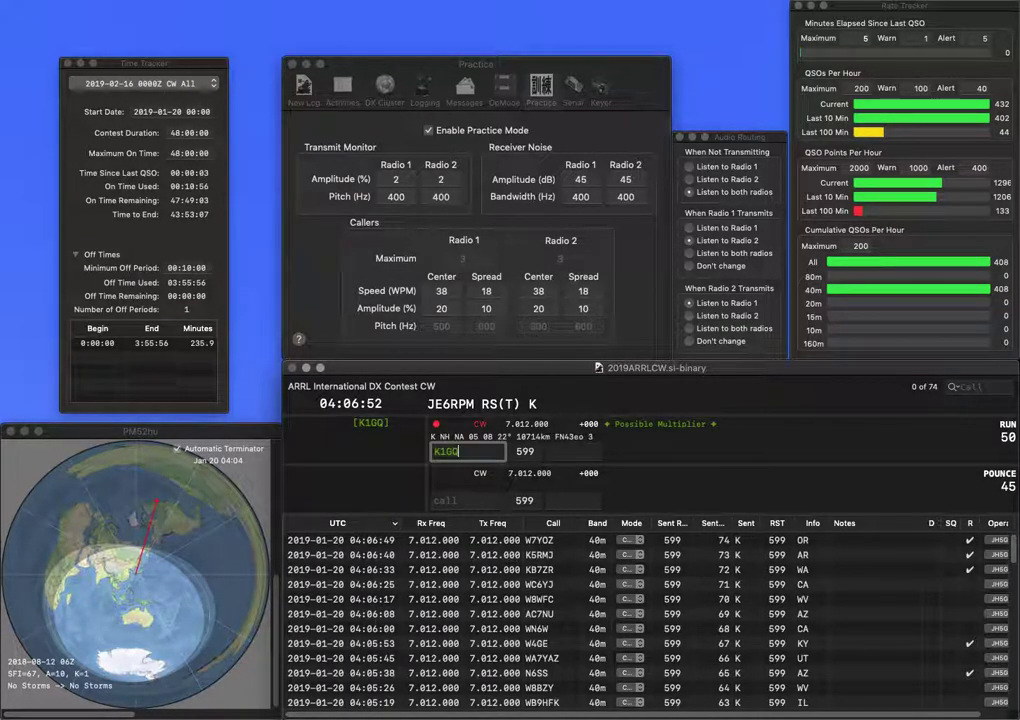
key("Return")
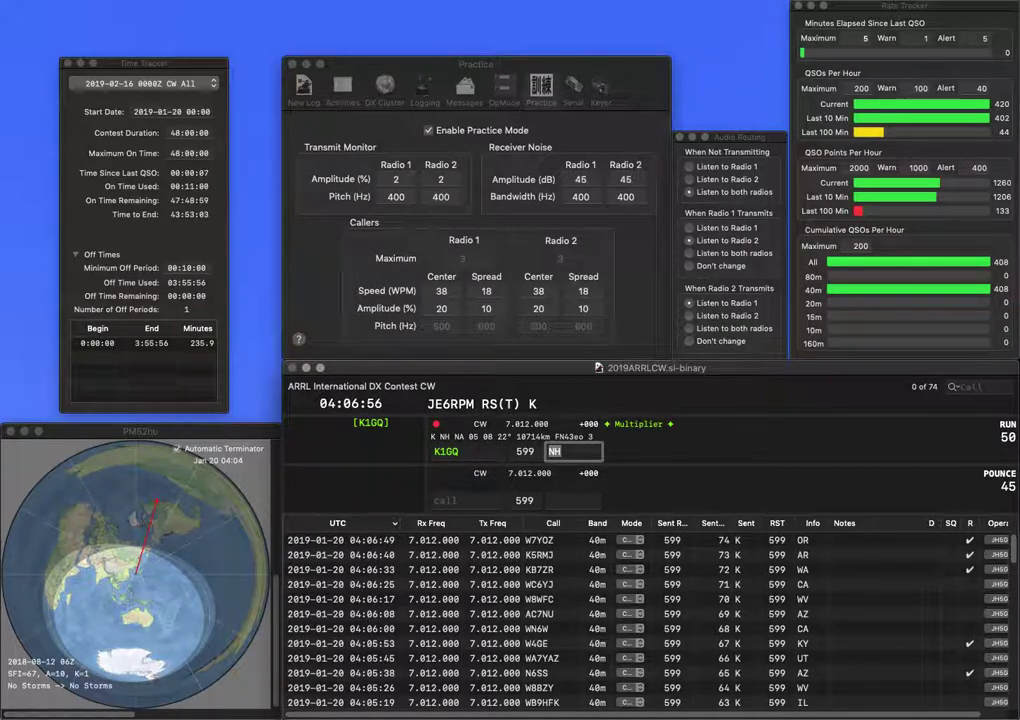
key("Return")
Enter the call sign N4XFF, correcting its digit to 4, with received exchange TN and log the contact
type("N6")
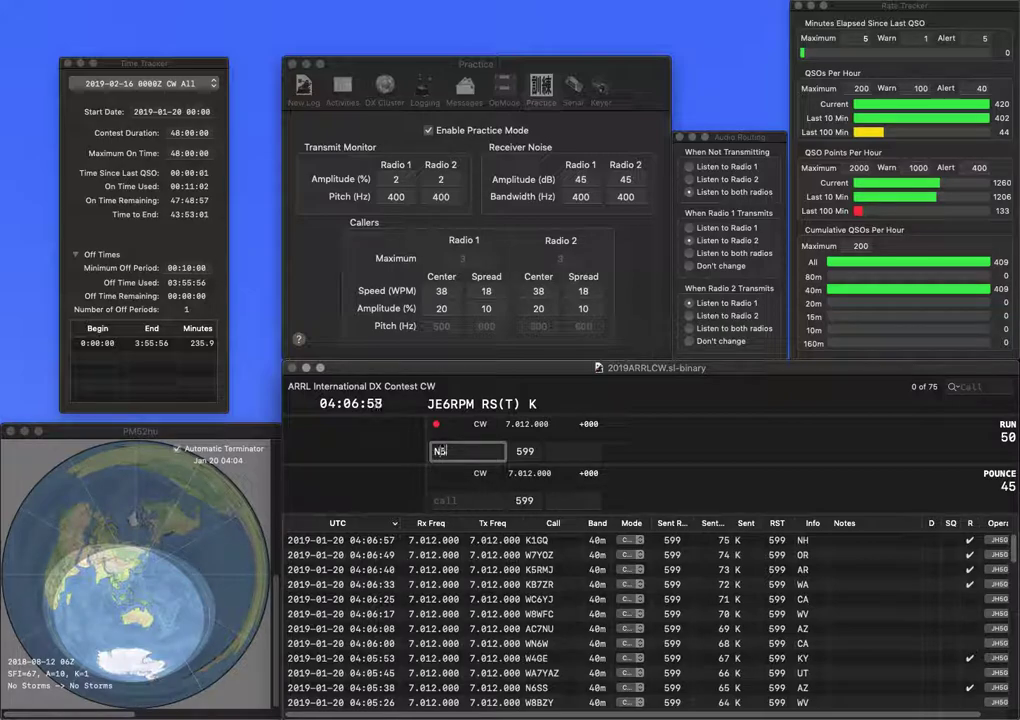
type("X")
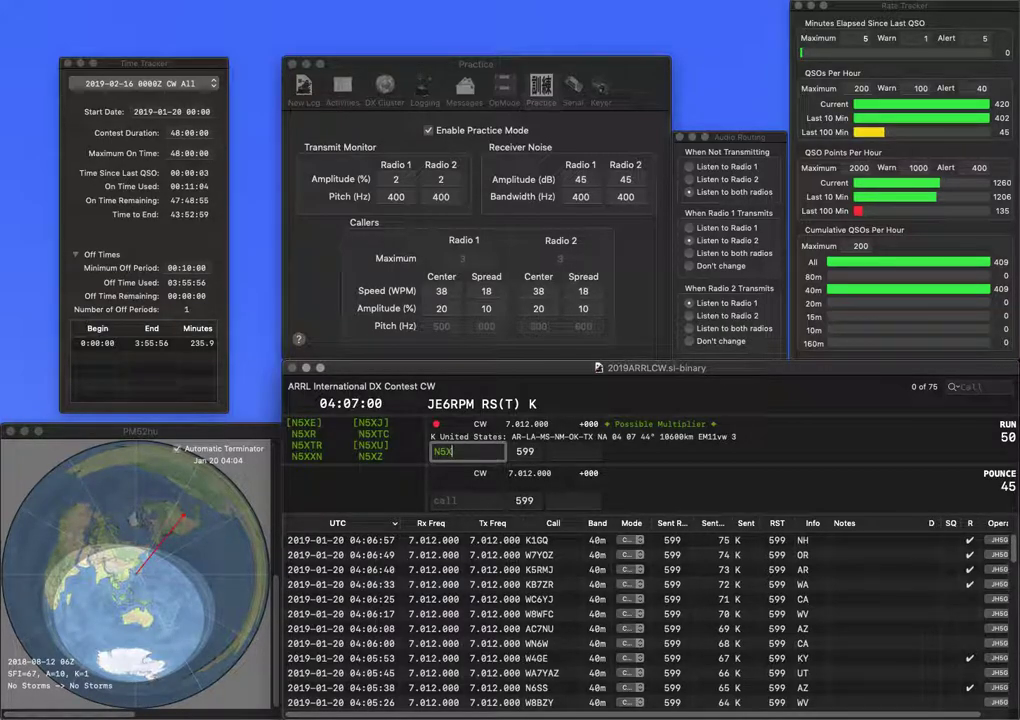
type("FF")
key("Left")
key("Left")
key("Left")
key("BackSpace")
type("4")
key("space")
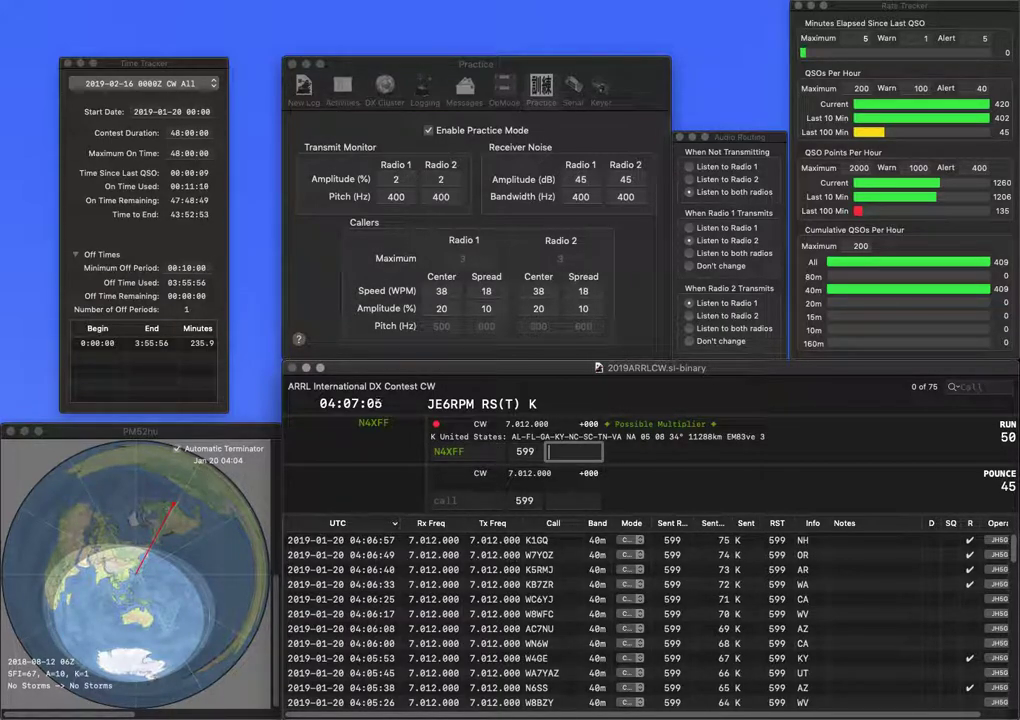
type("TN")
key("Return")
type("K2LLC")
key("space")
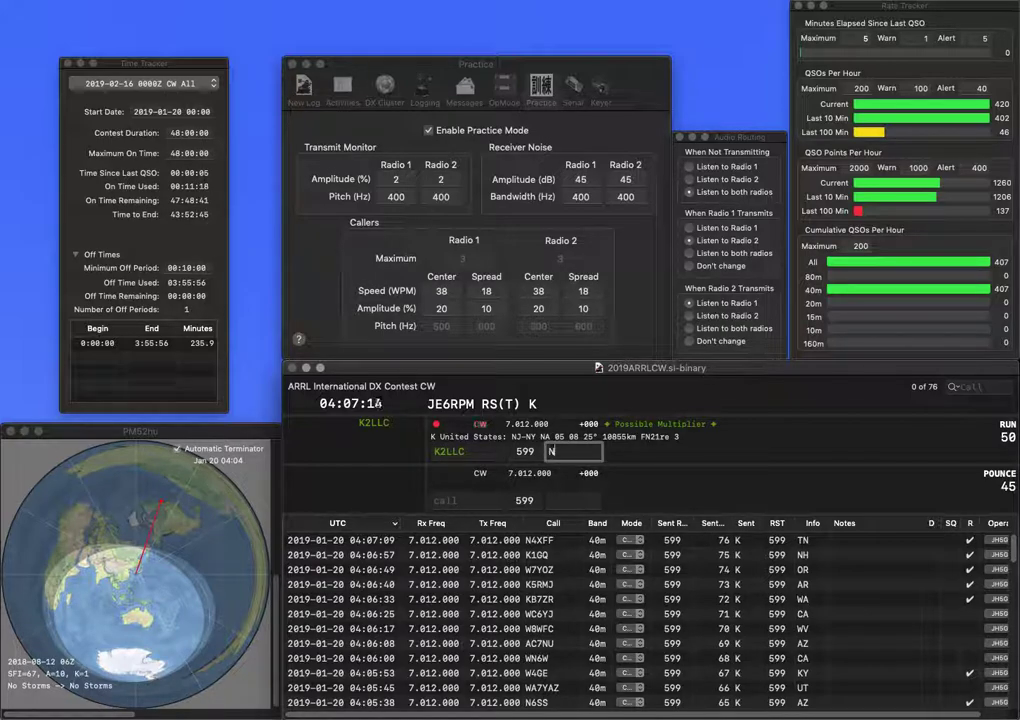
type("NJ")
key("Return")
type("K3JL")
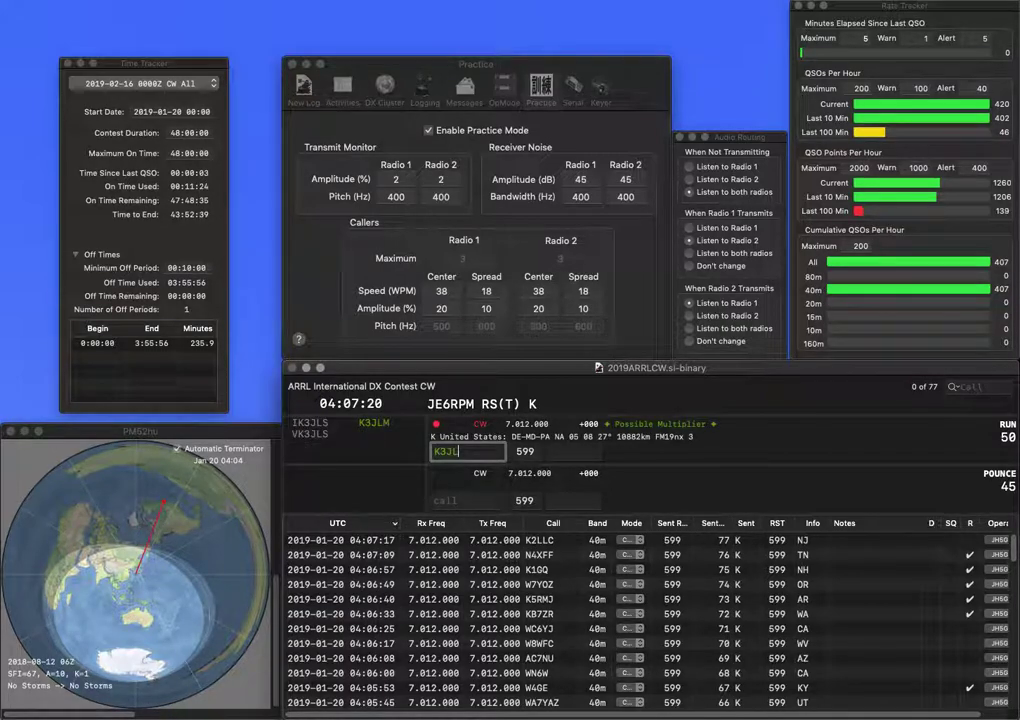
type("M")
key("space")
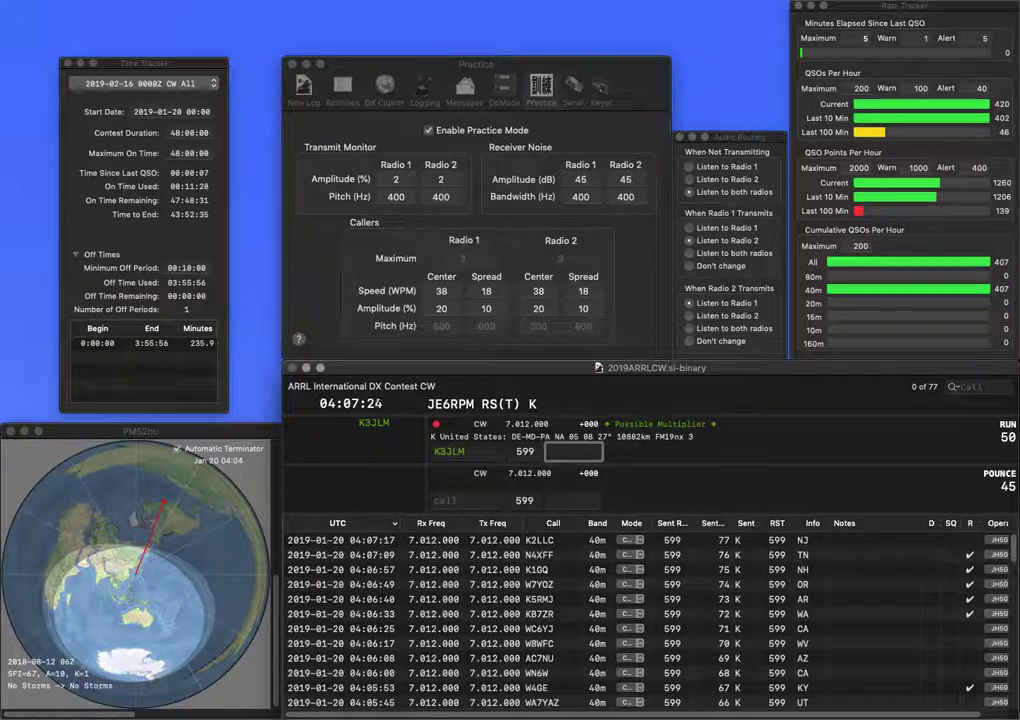
type("PA")
key("Return")
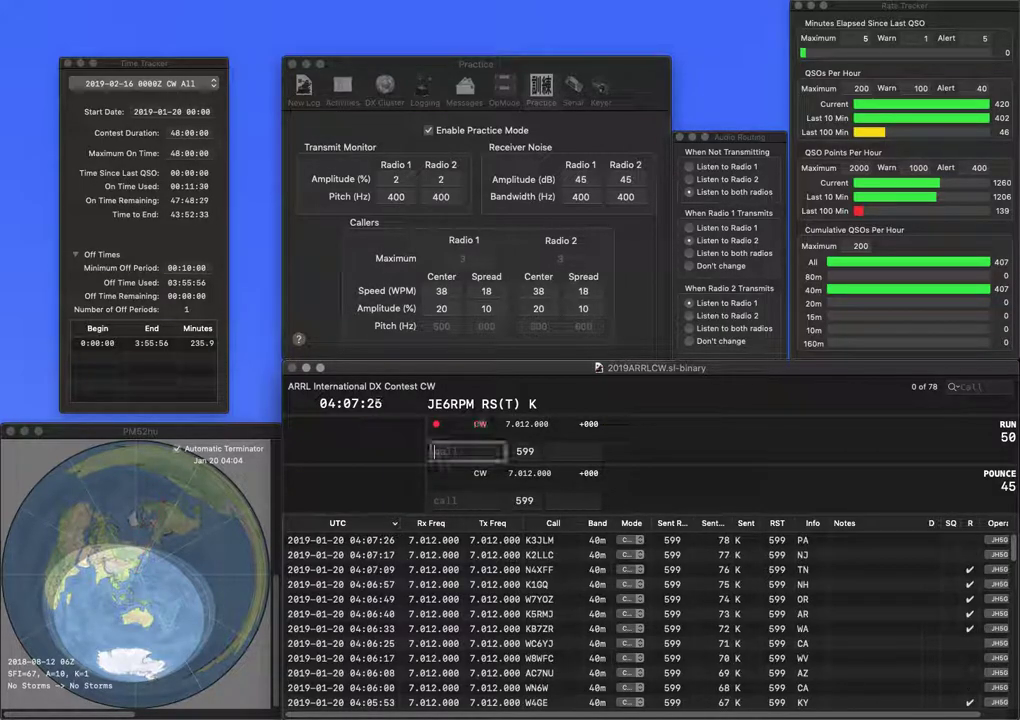
type("AD6HV")
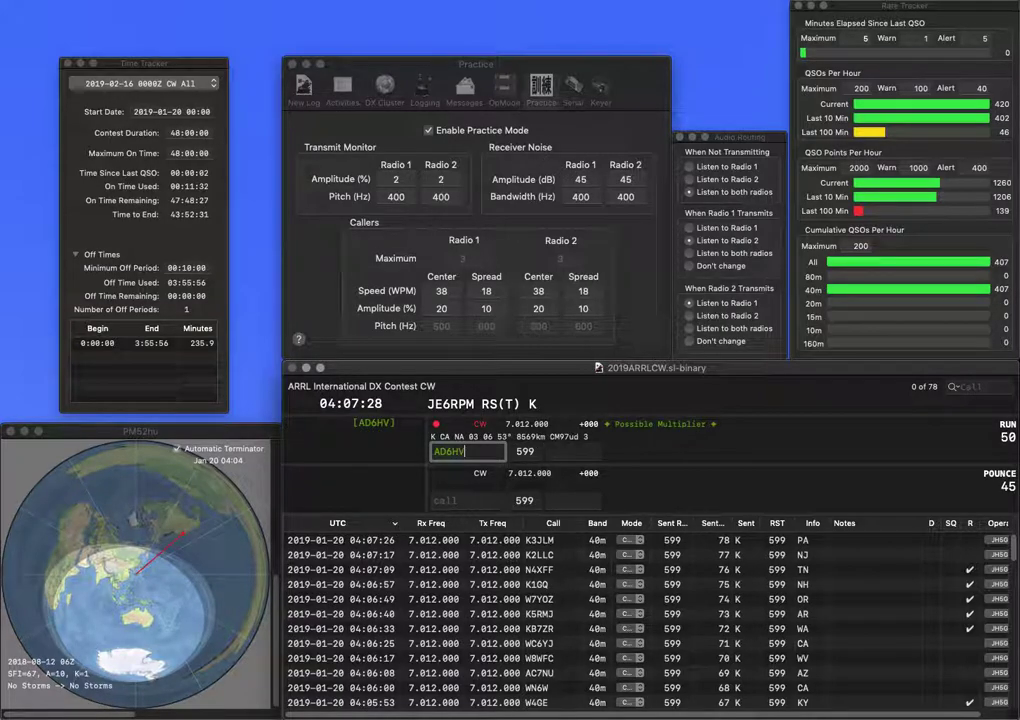
key("space")
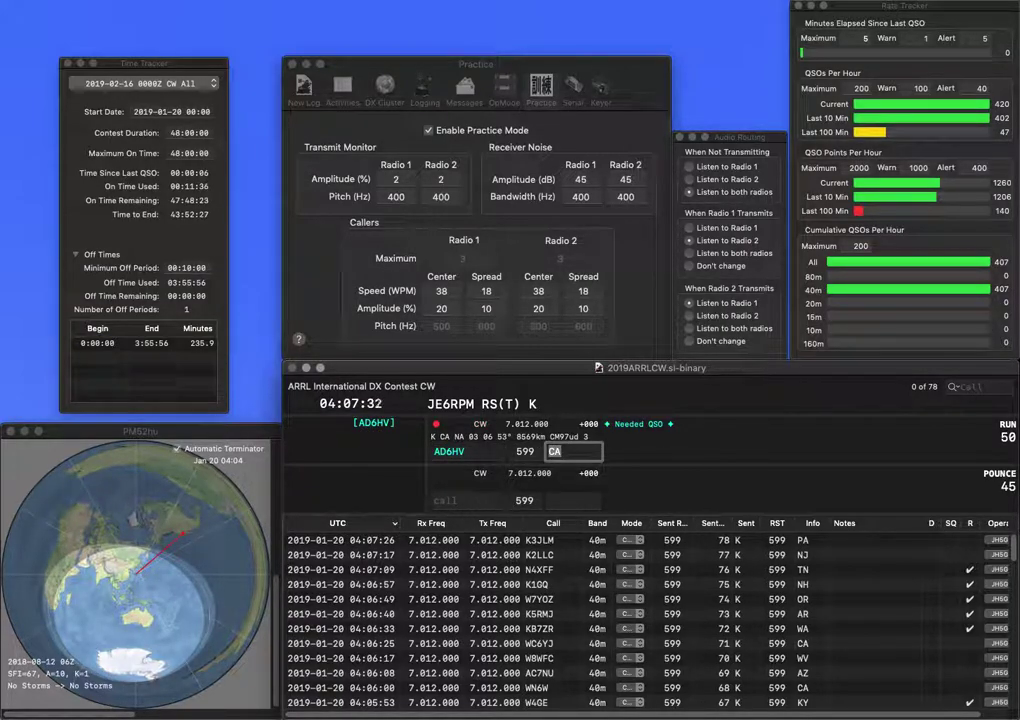
key("Return")
type("K")
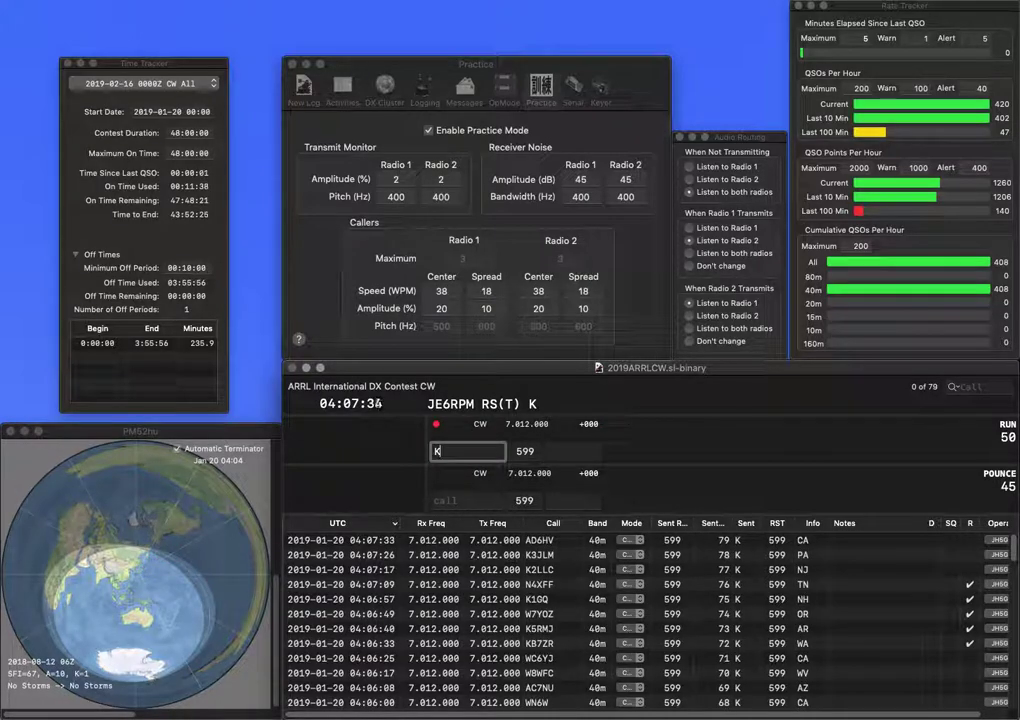
type("F8PD")
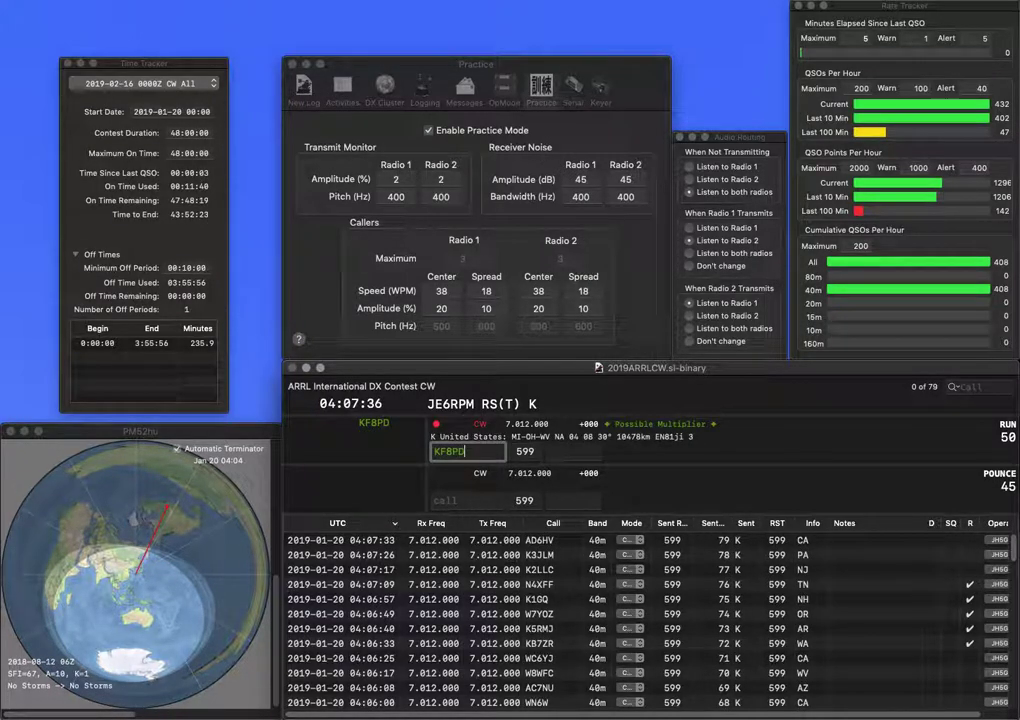
key("space")
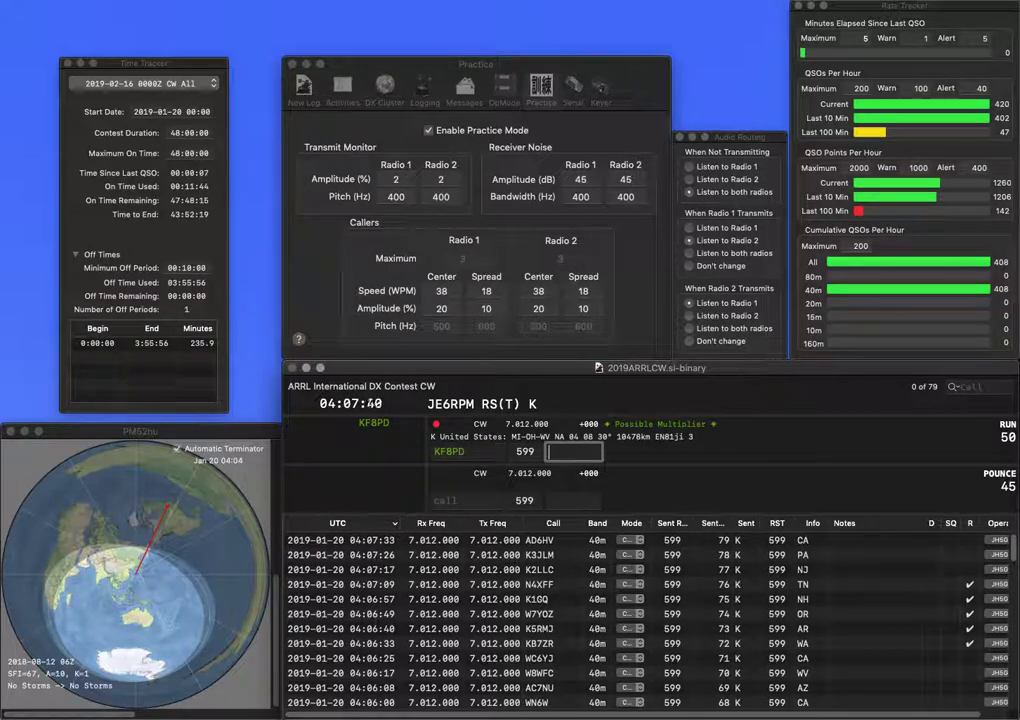
key("Return")
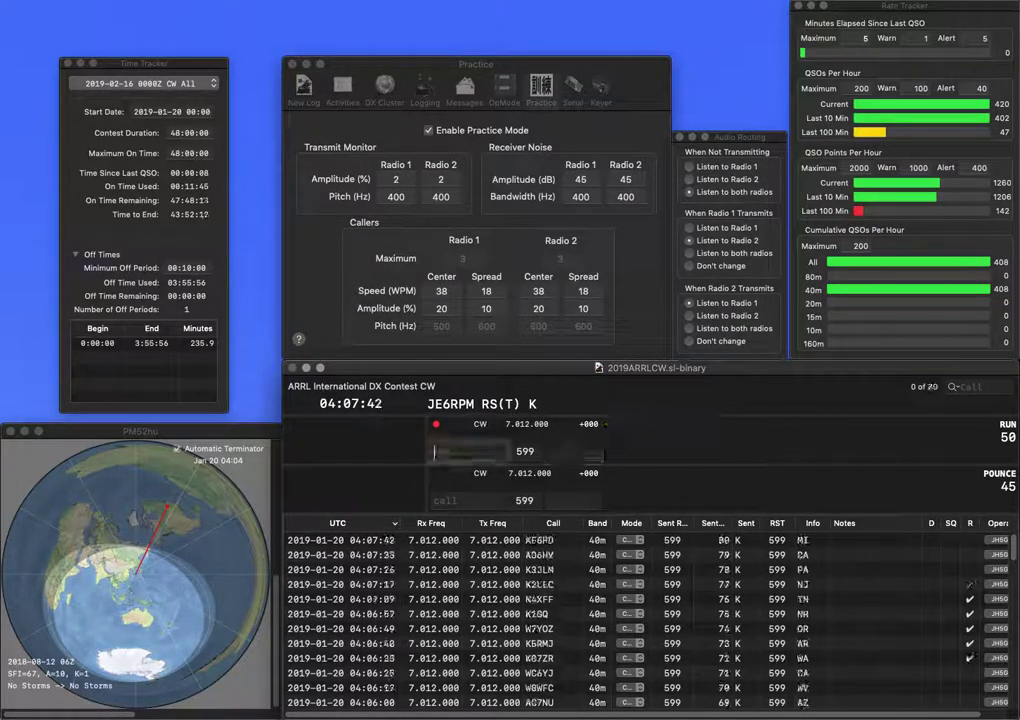
type("N")
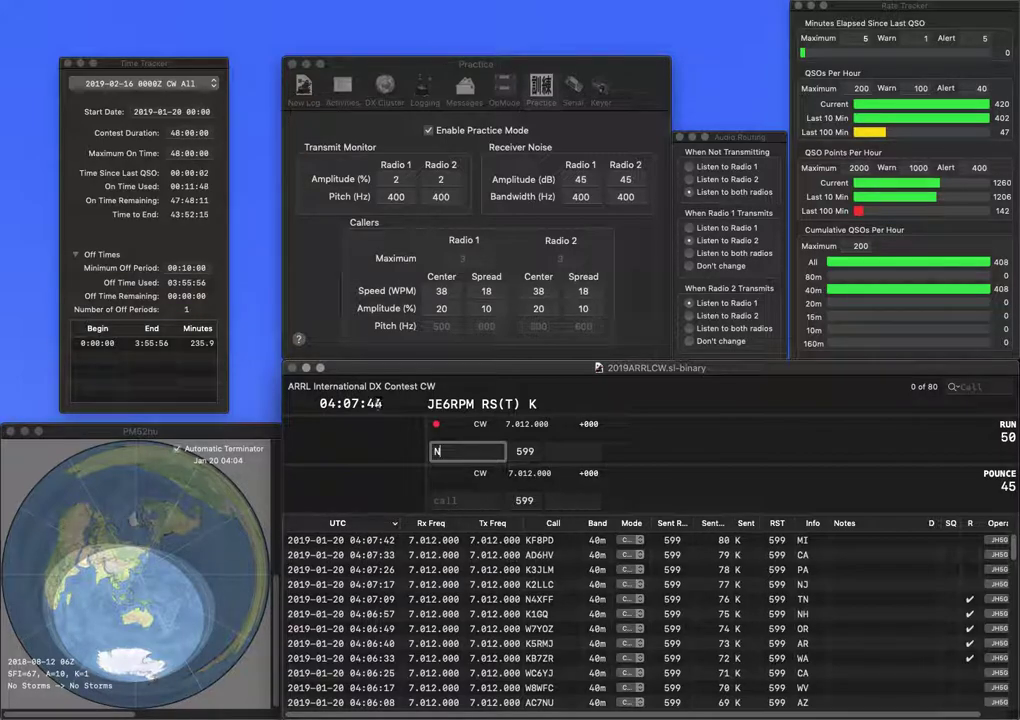
type("F2Z")
key("space")
type("N")
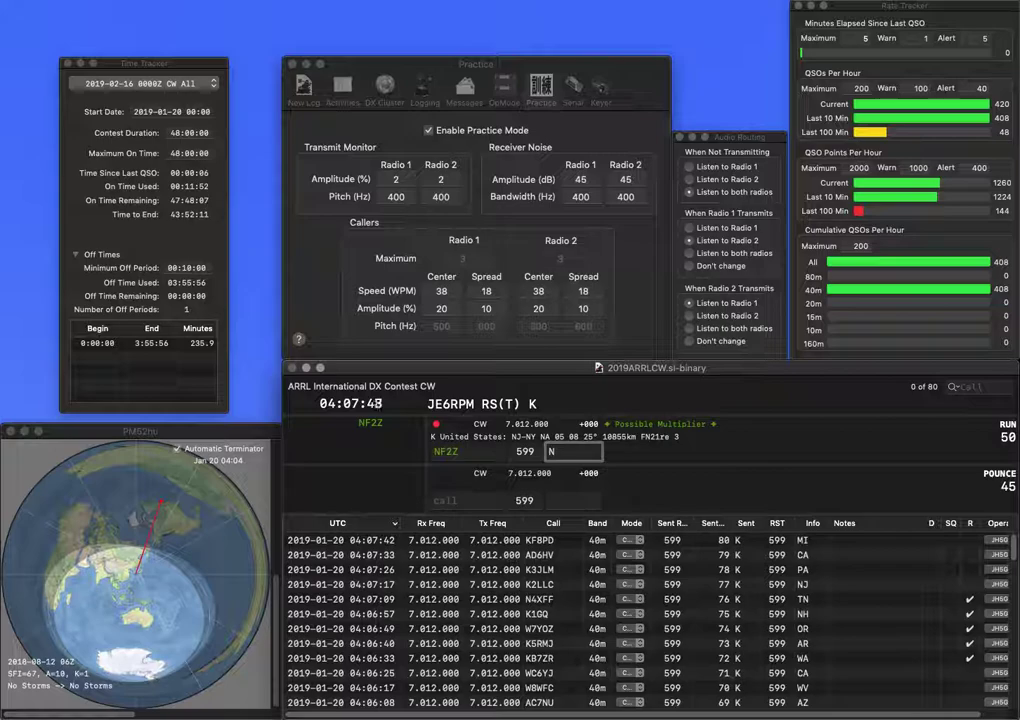
type("Y")
key("Return")
Enter the call sign AA6XV with received exchange CA and log the contact
type("WAA6XV")
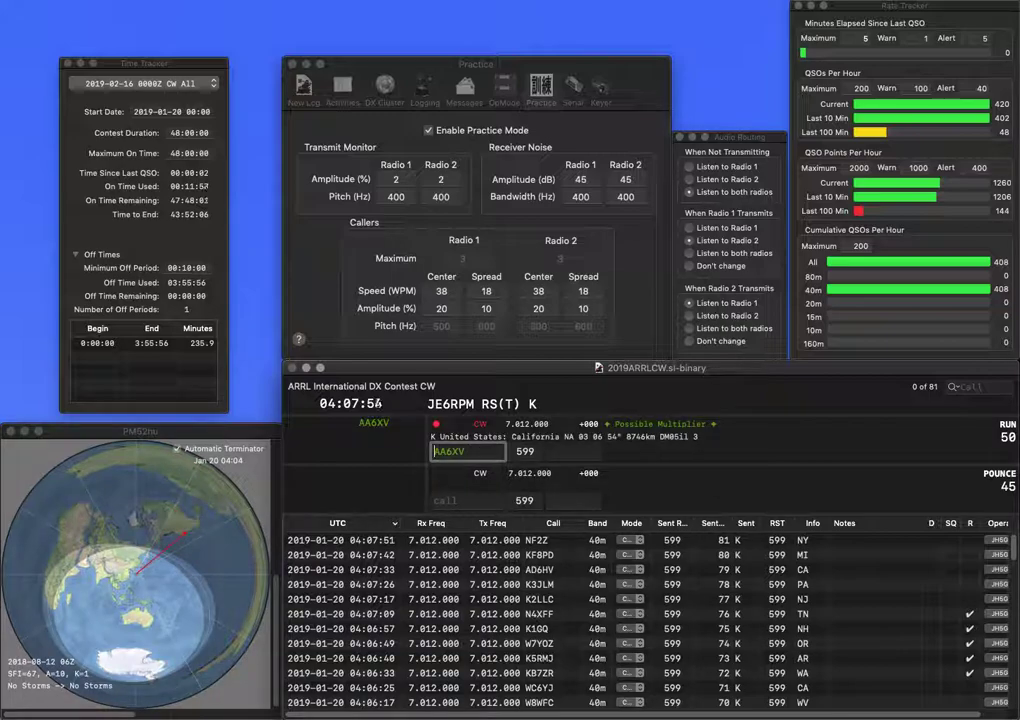
key("Delete")
key("Return")
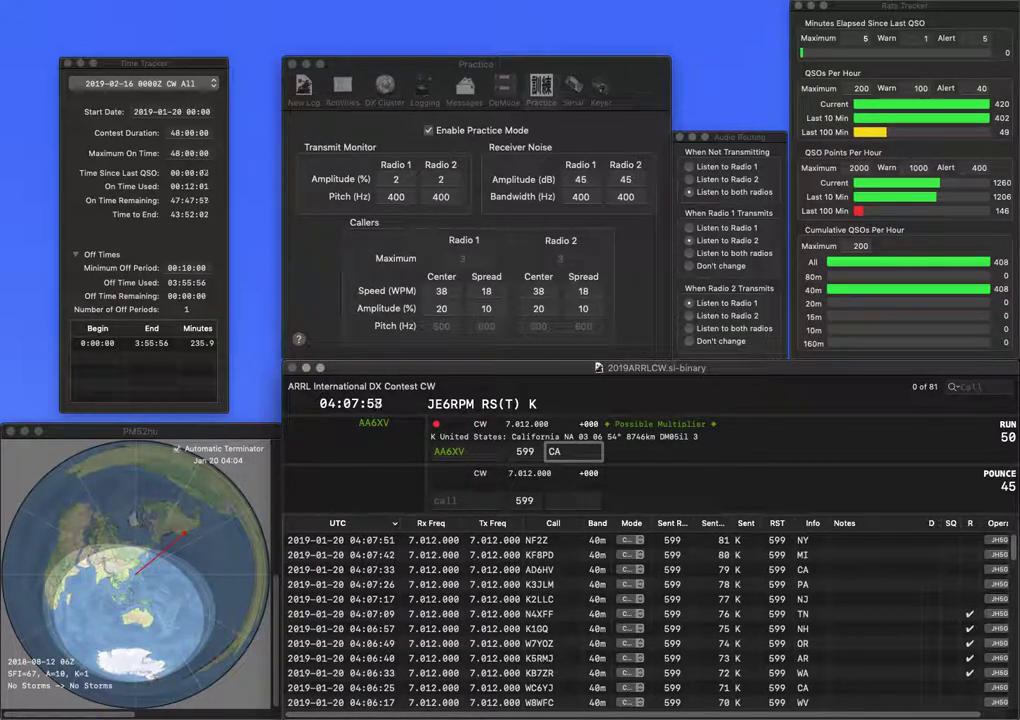
key("Return")
Enter the call sign W9RNY with received exchange IN and log the contact
type("W9RNY")
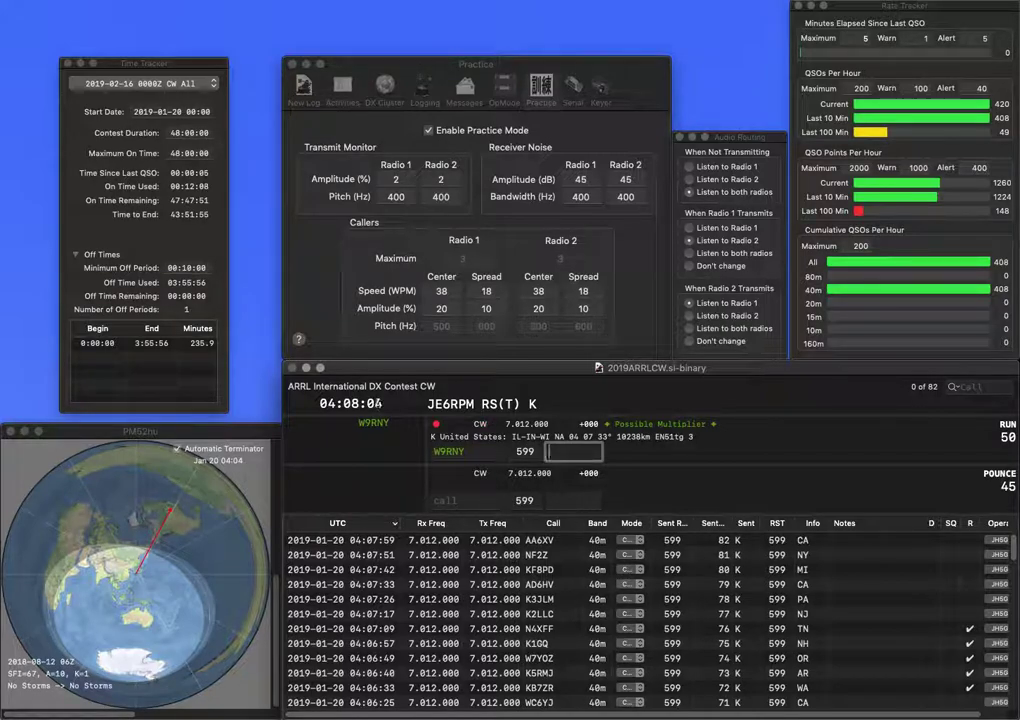
type("IN")
key("Return")
type("KI6ASK")
key("space")
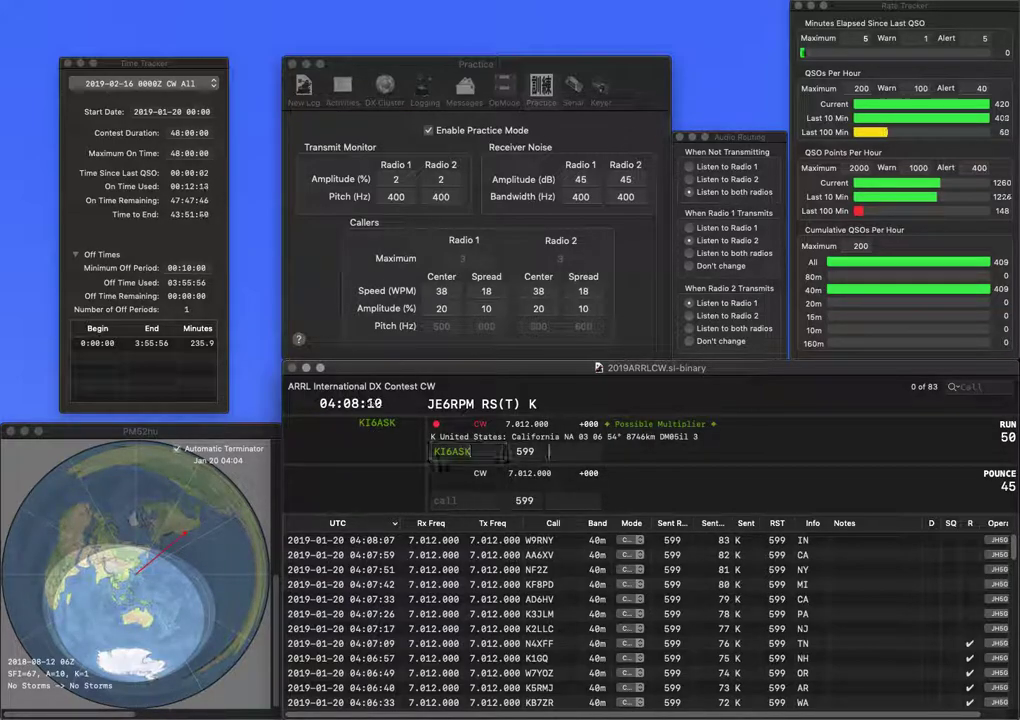
type("CA")
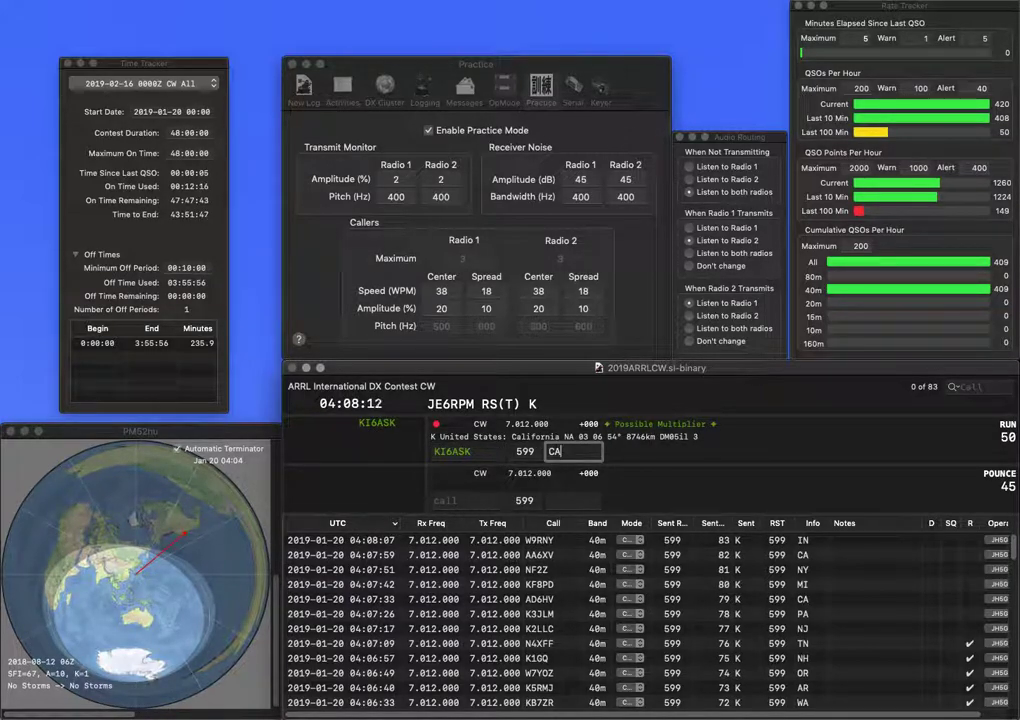
key("Return")
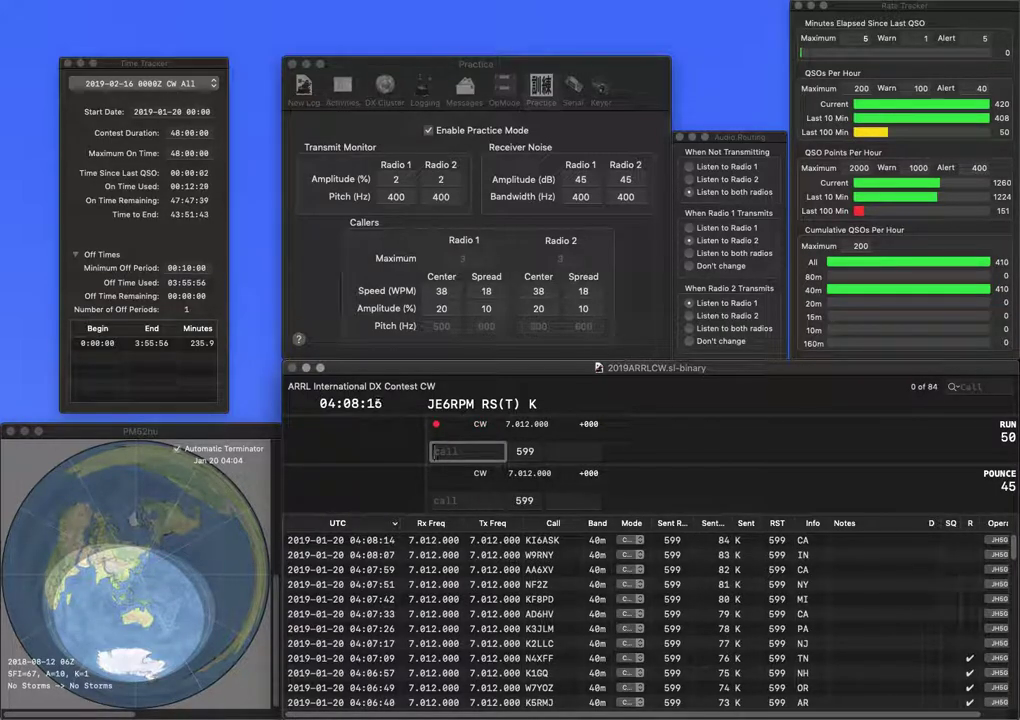
type("K0JSC")
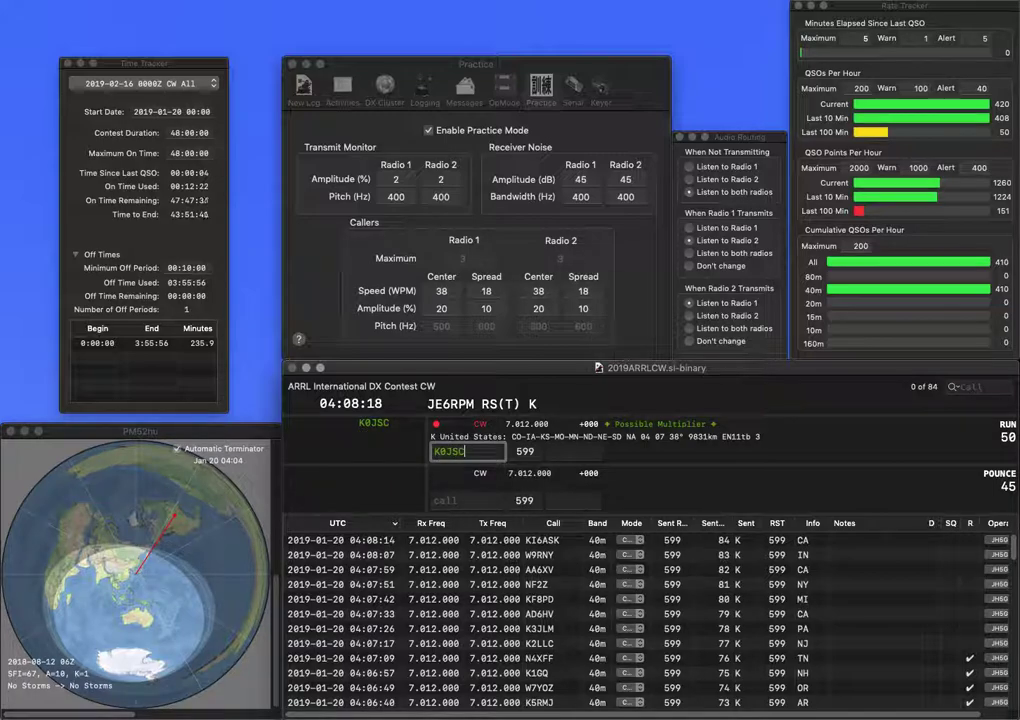
key("space")
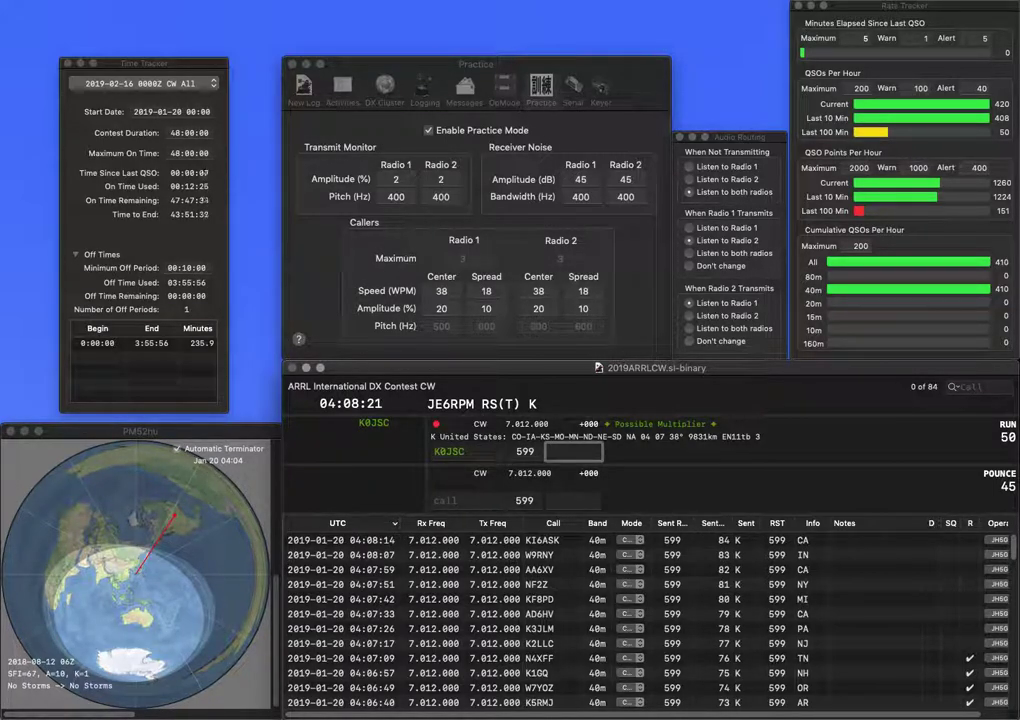
type("ks")
key("Return")
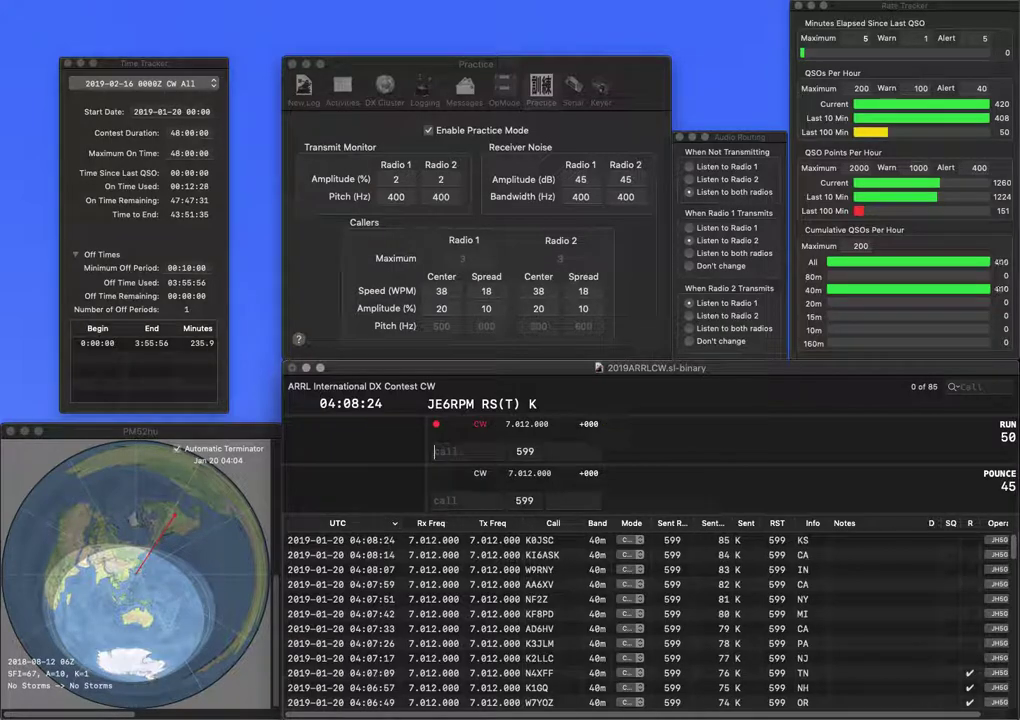
type("kr9u")
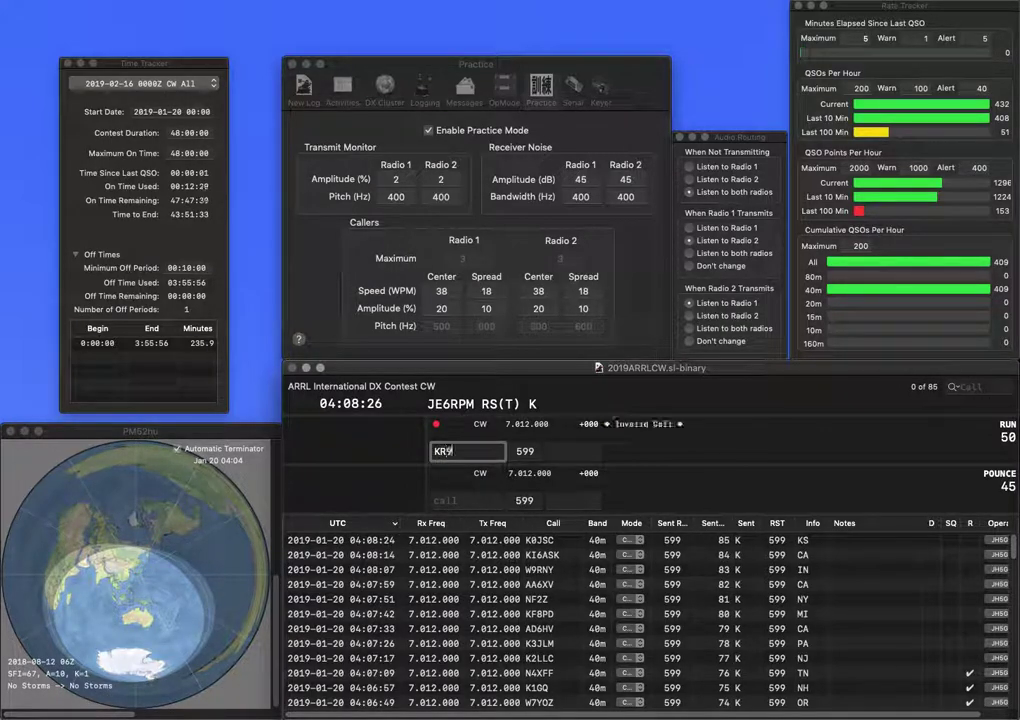
key("space")
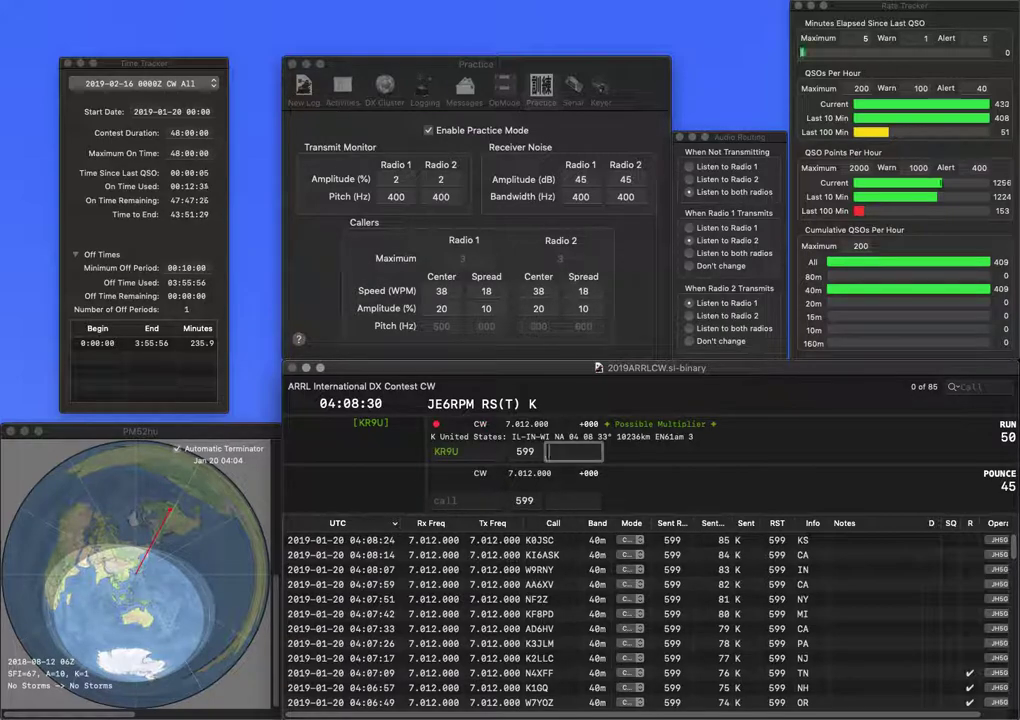
type("wi")
key("Return")
type("g")
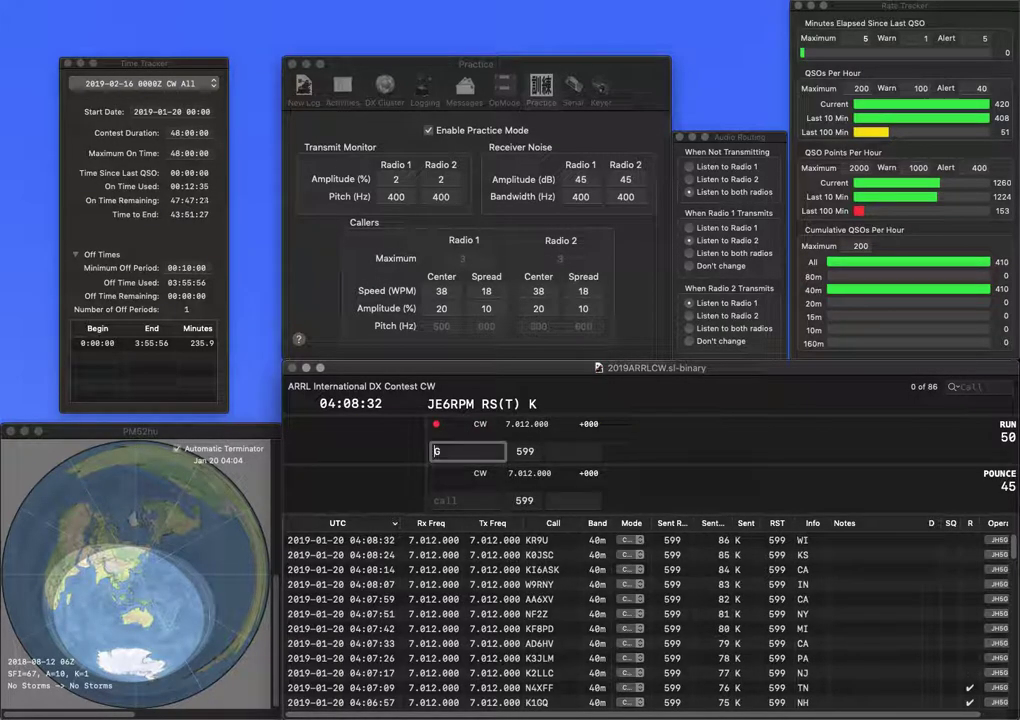
key("Home")
type("nf1")
key("Return")
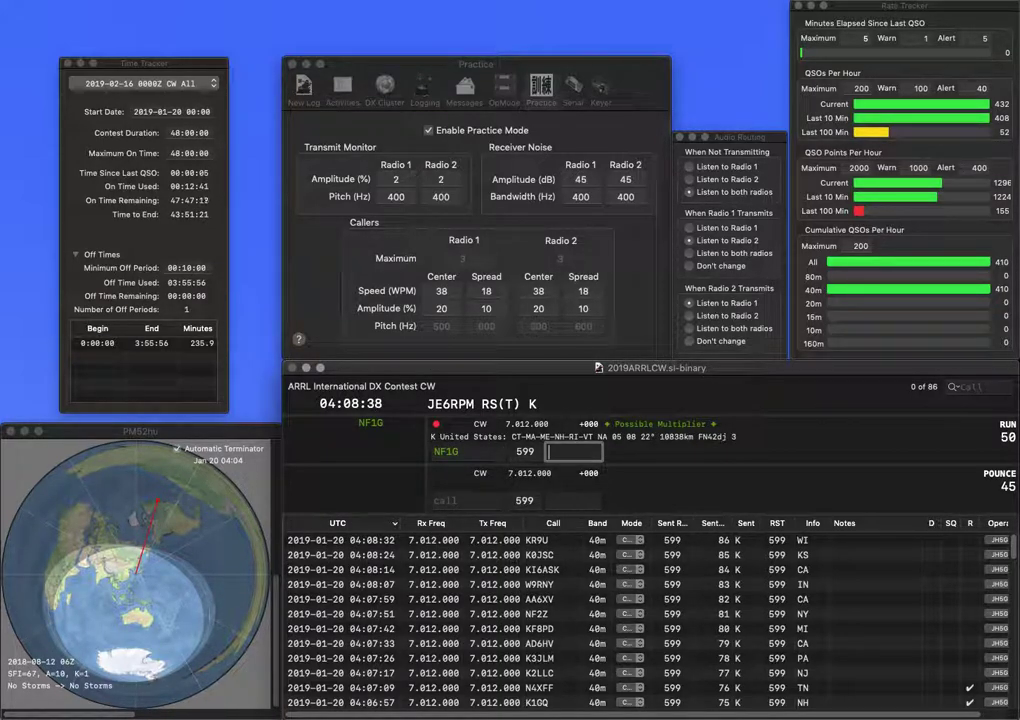
type("CT")
key("Return")
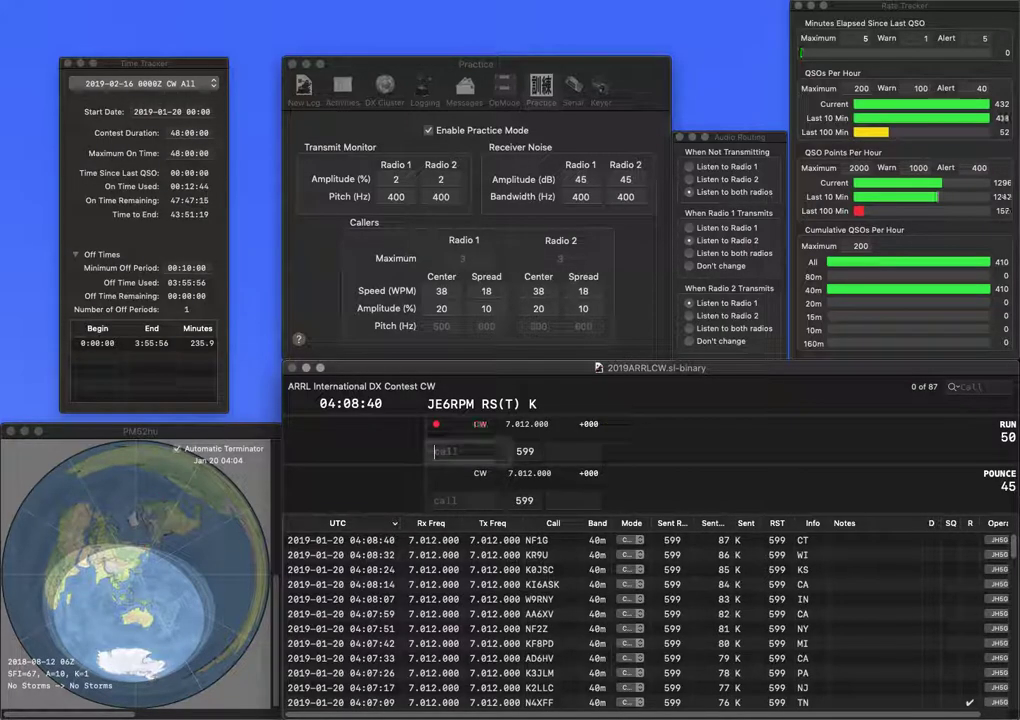
type("VE5FOC")
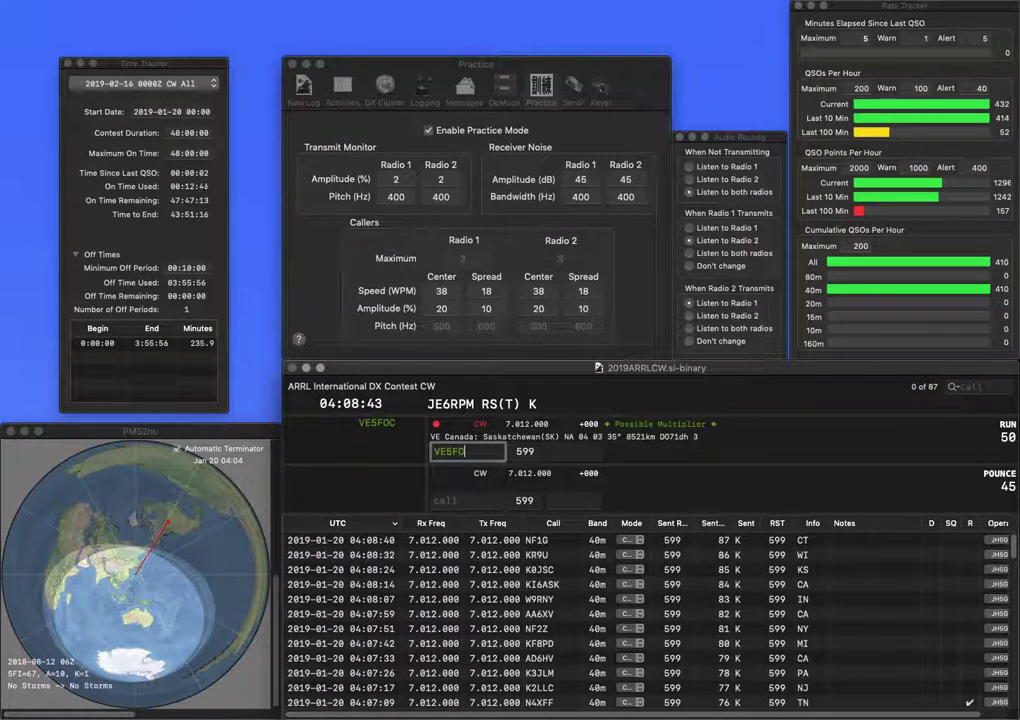
key("Return")
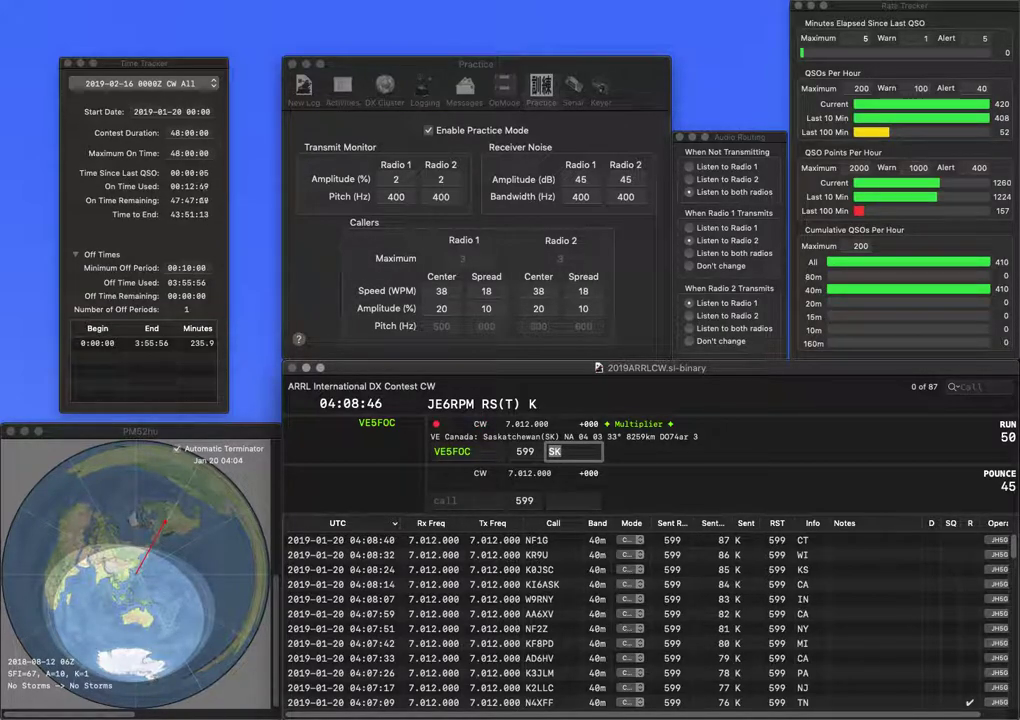
key("Return")
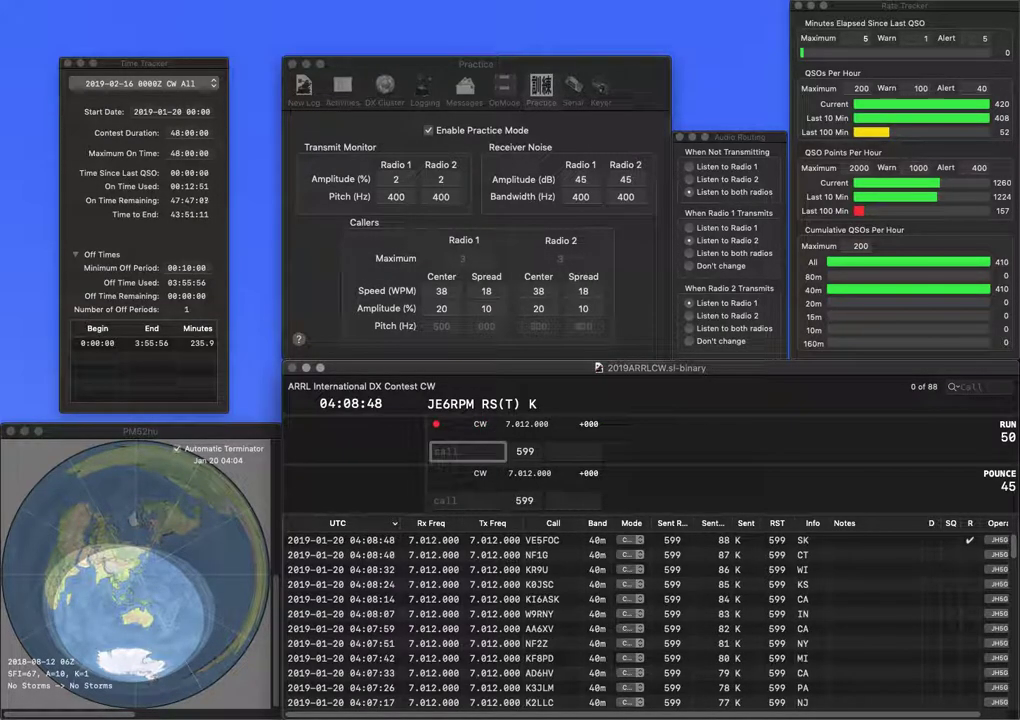
Enter the call sign W1DHT, correcting its suffix, with received exchange RI and log the contact
type("W1BST")
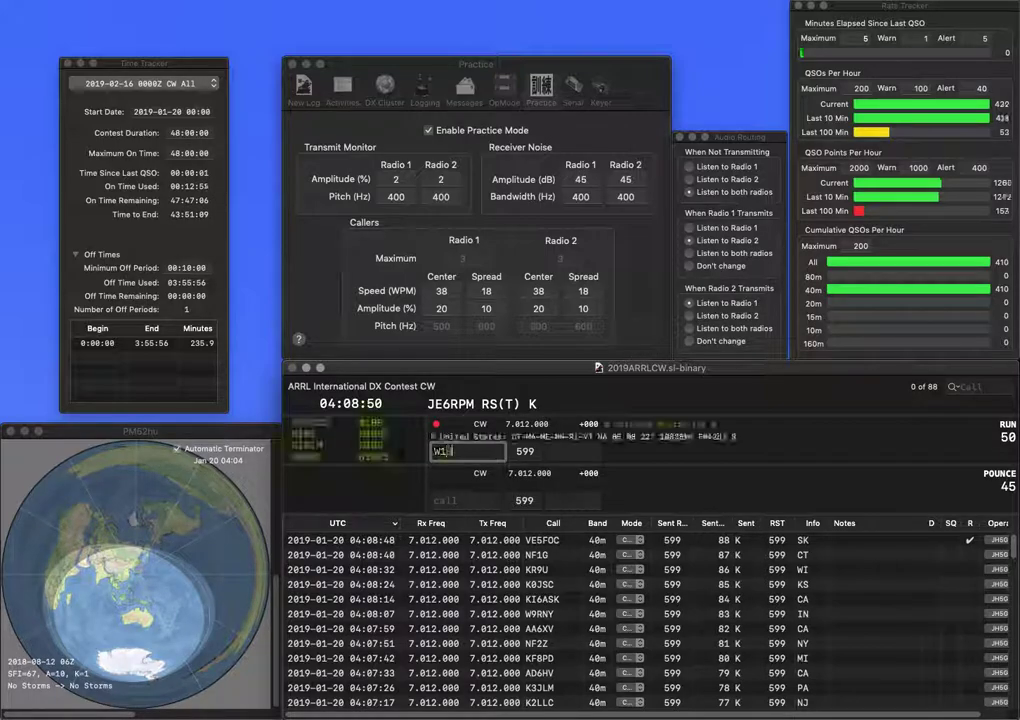
key("space")
left_click(465, 451)
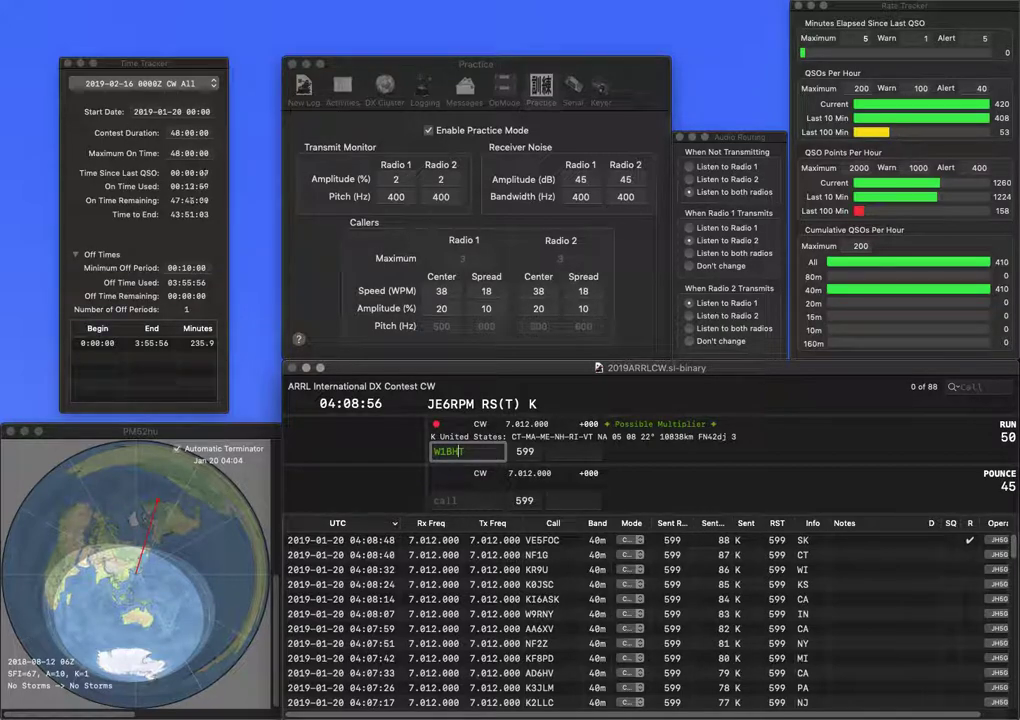
key("Left")
key("Left")
key("BackSpace")
type("D")
key("Return")
left_click(573, 451)
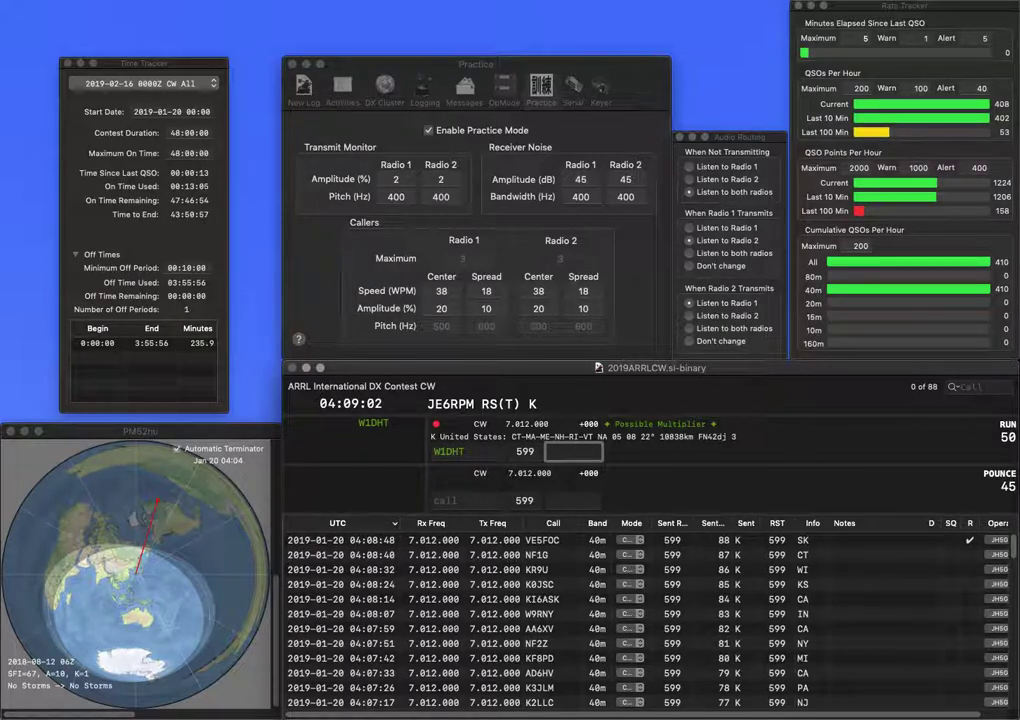
type("RI")
key("Return")
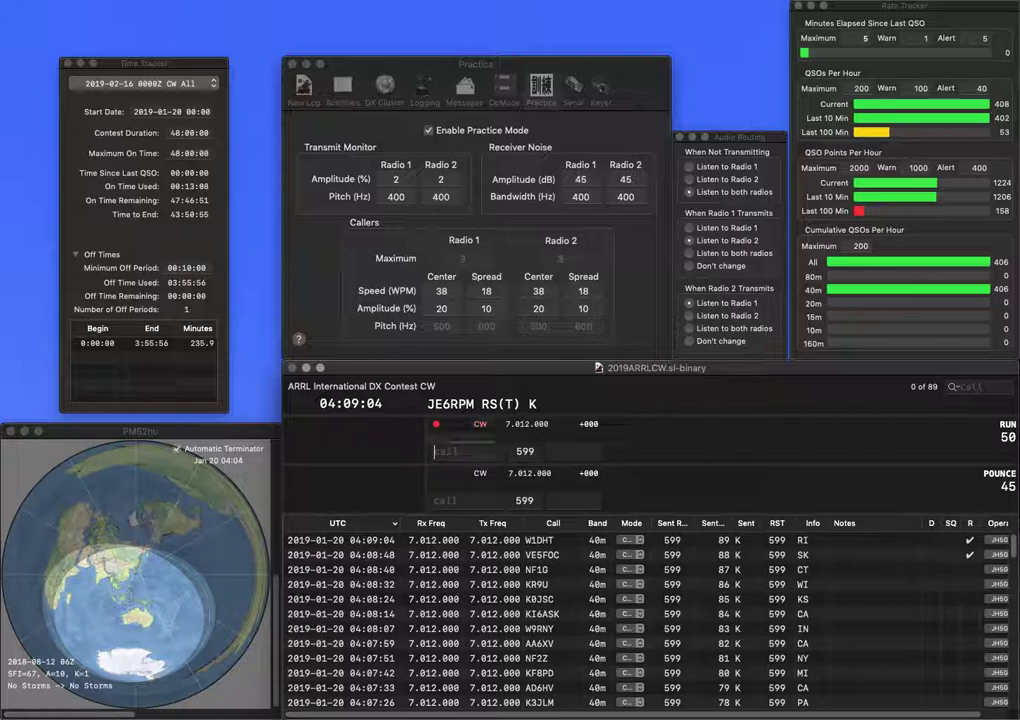
type("N2BTX")
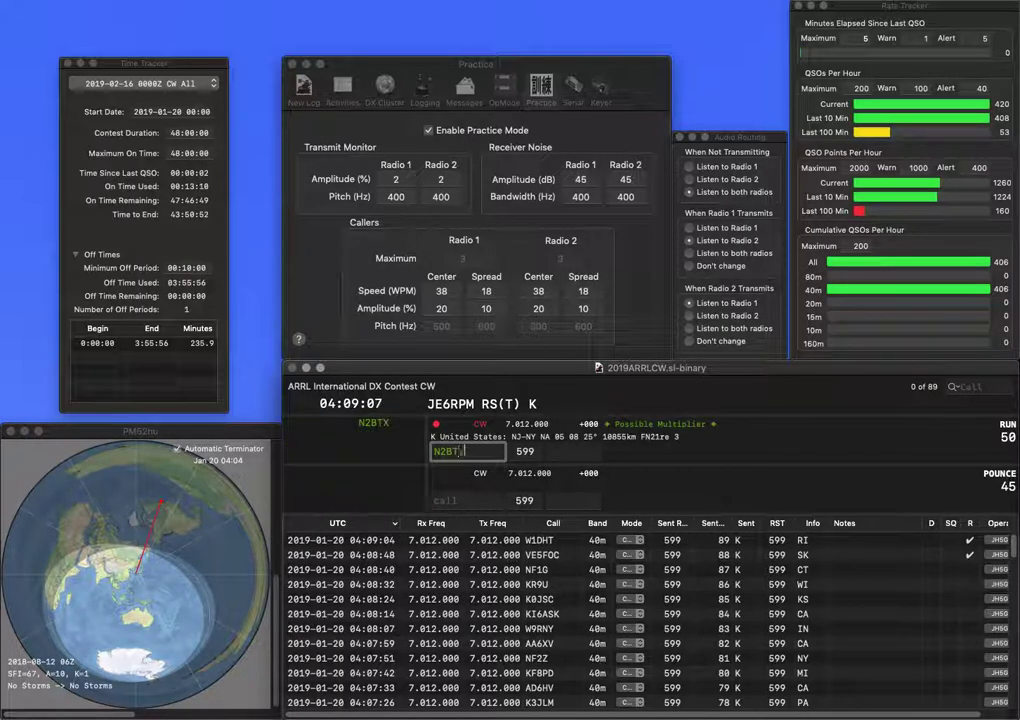
key("Tab")
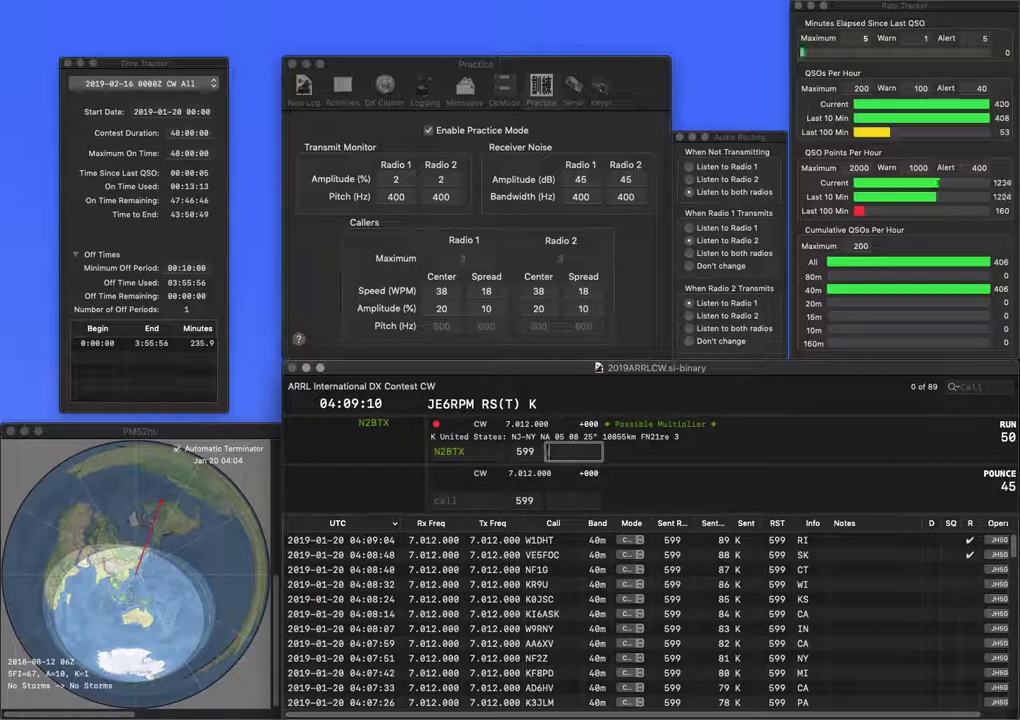
type("Y")
key("Return")
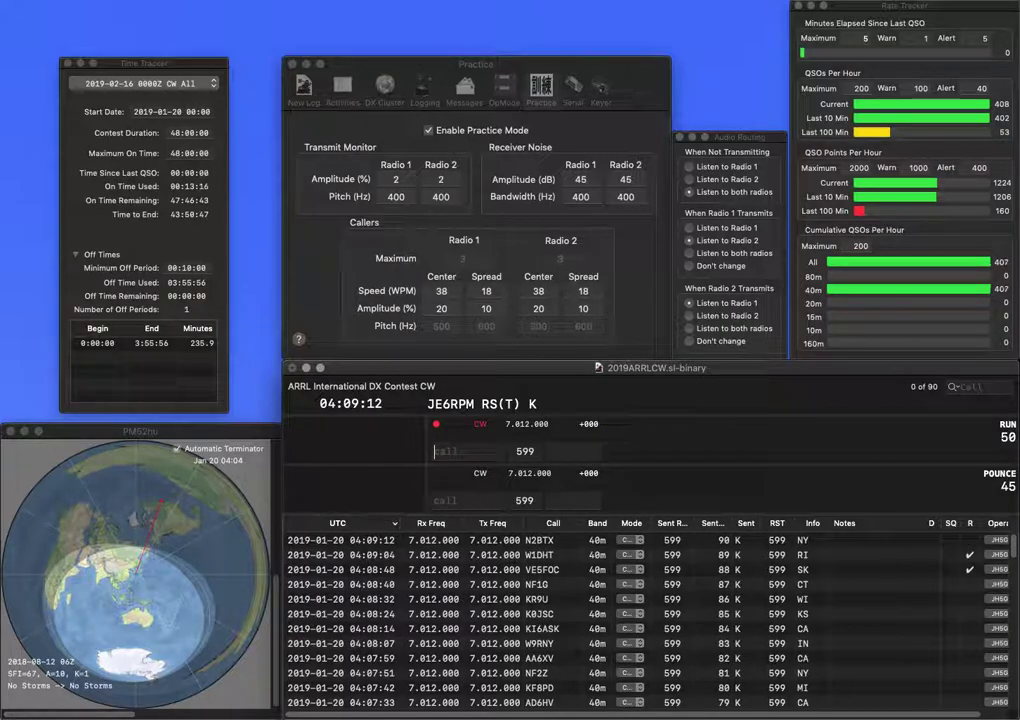
type("G7DAB")
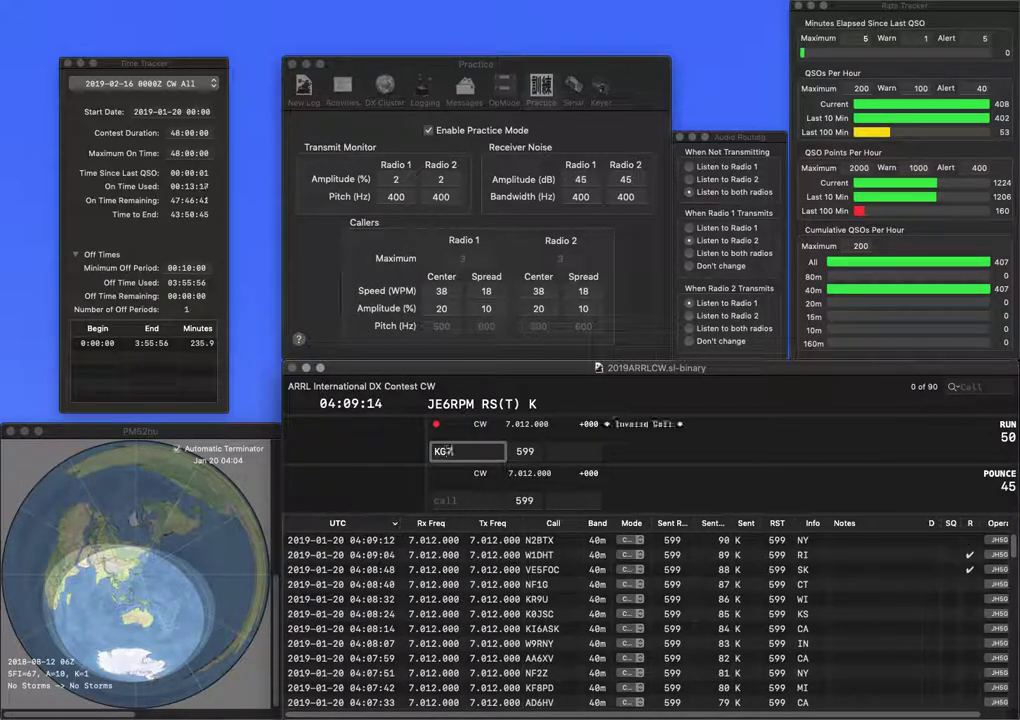
key("space")
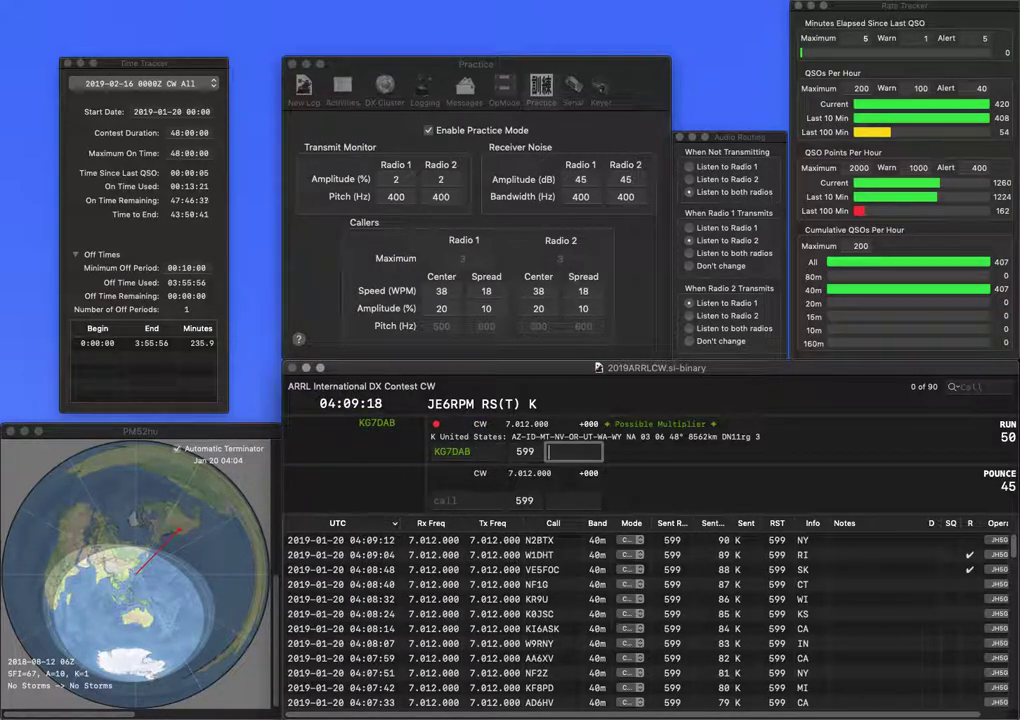
type("ID")
key("Return")
type("KC1")
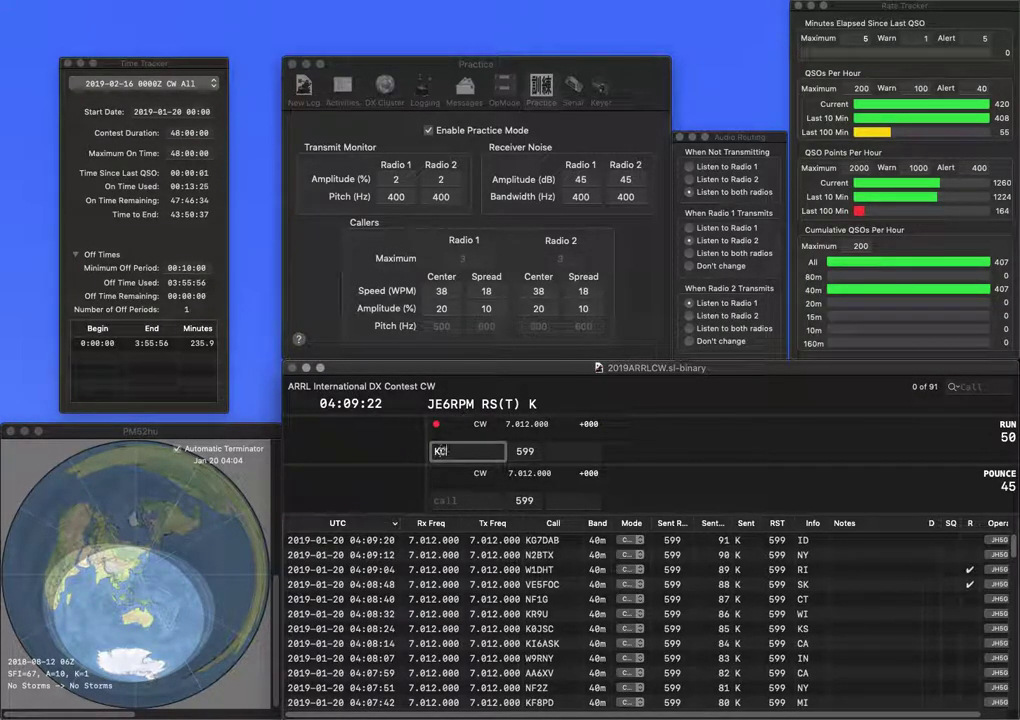
type("CUE")
key("Return")
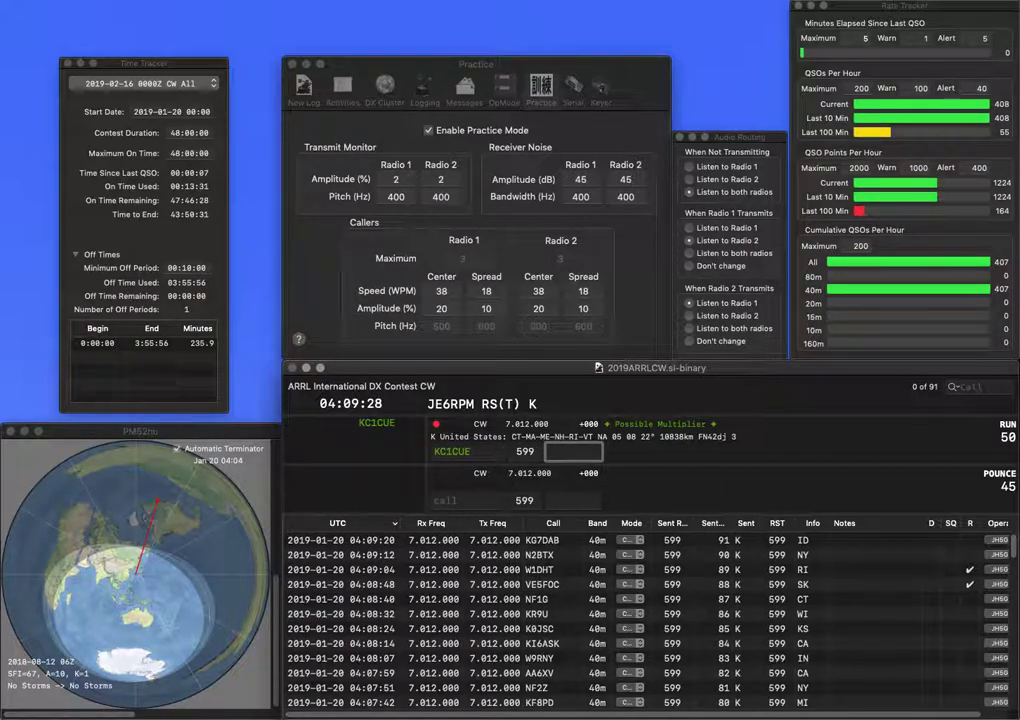
type("MA")
key("Return")
type("N3FM")
key("space")
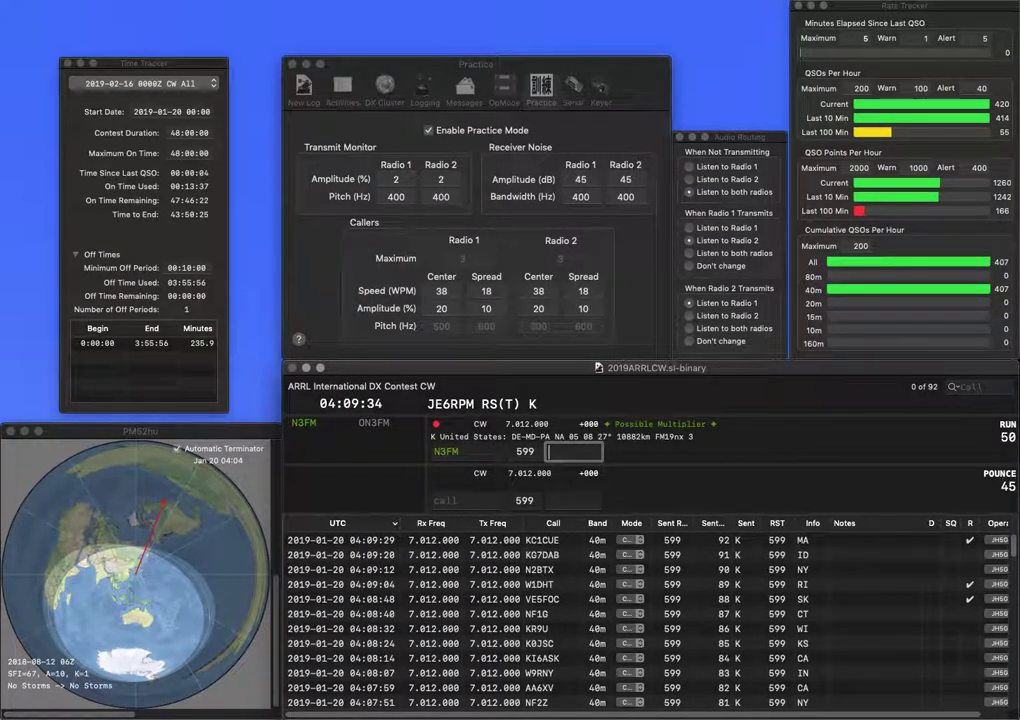
type("PA")
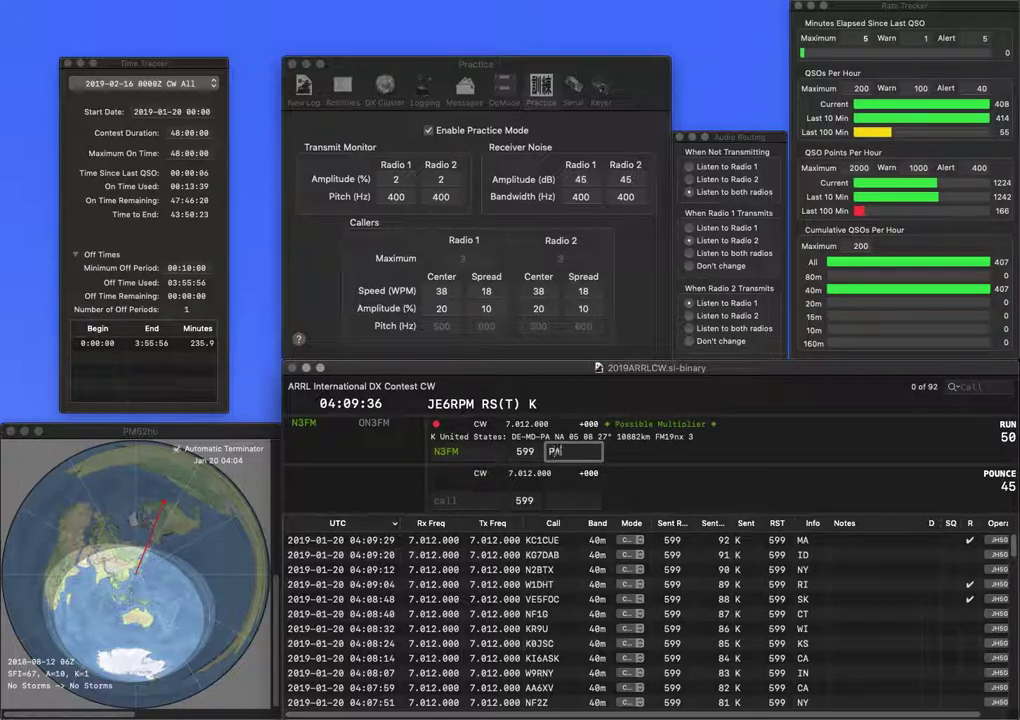
key("Return")
type("K6SJT")
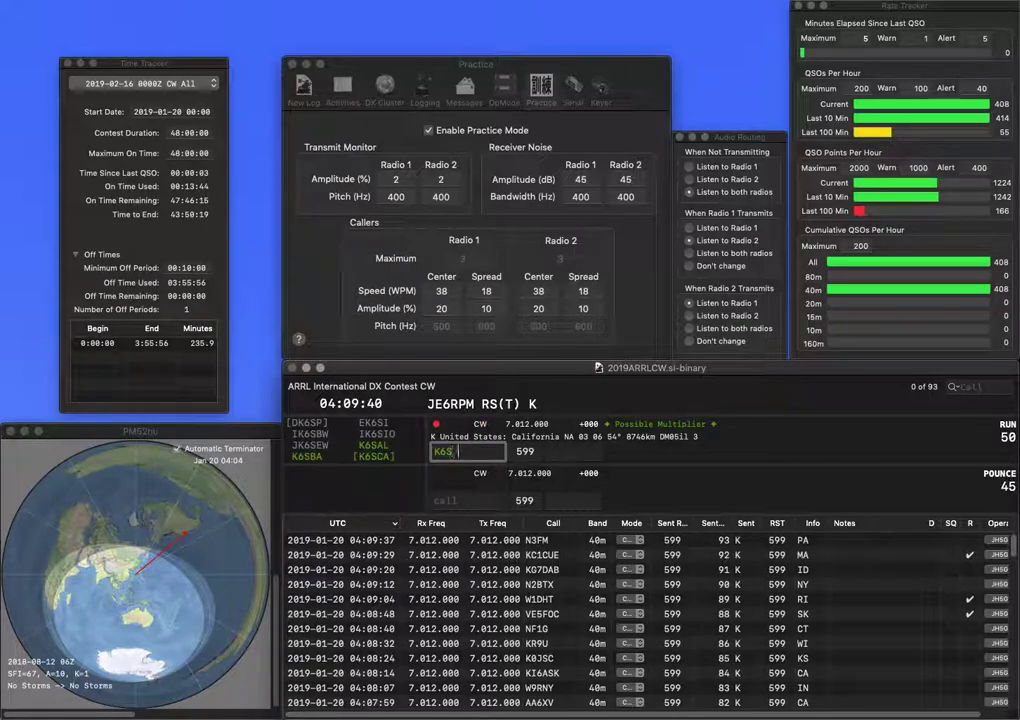
key("Return")
type("CA")
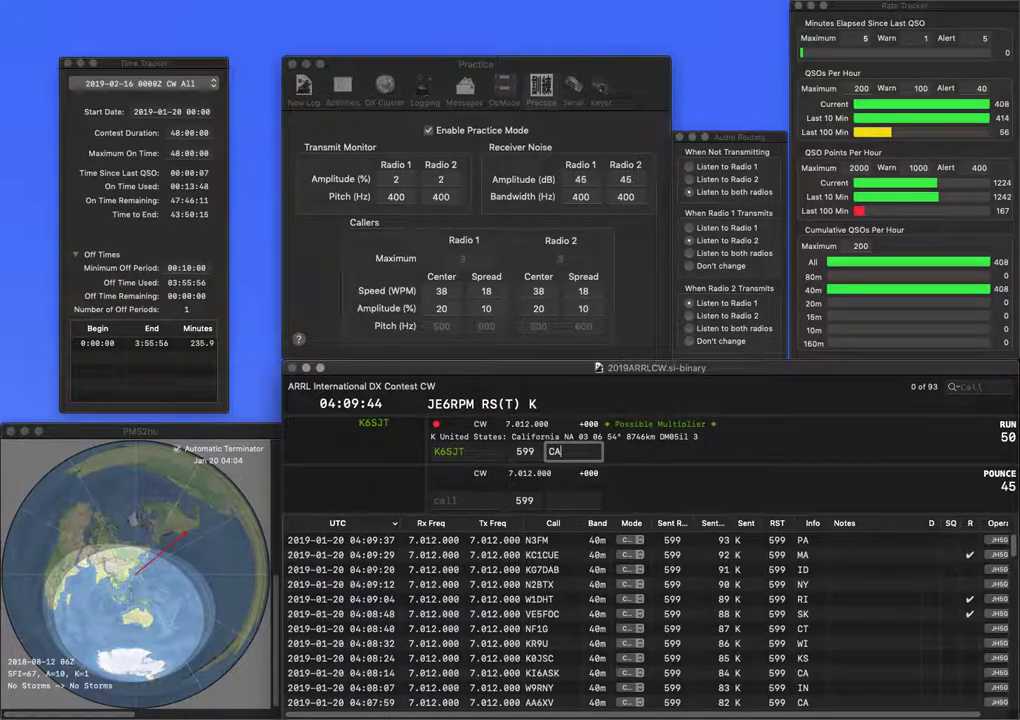
key("Return")
Enter the call sign VA5LF with received exchange SK and log the contact
type("V")
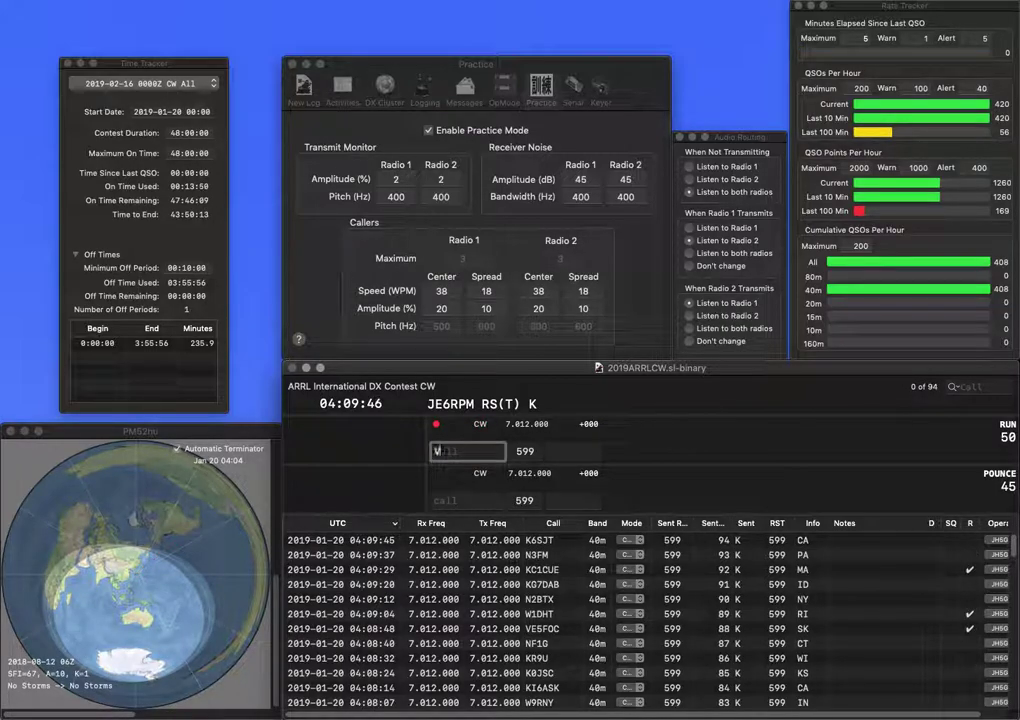
type("A5LF")
key("space")
type("SK")
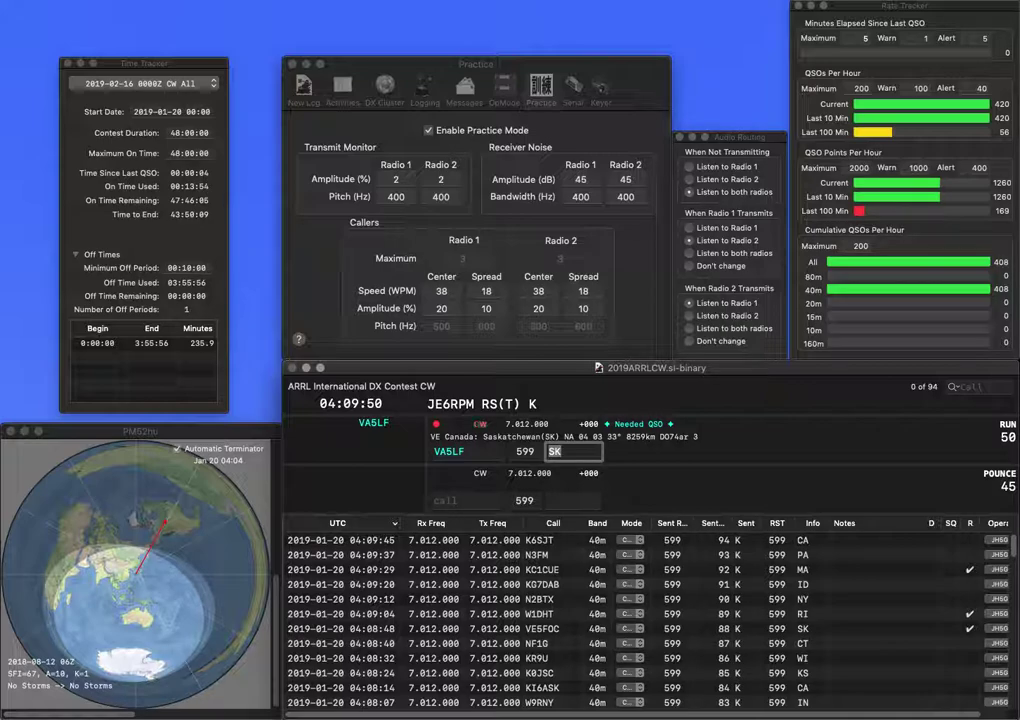
key("Return")
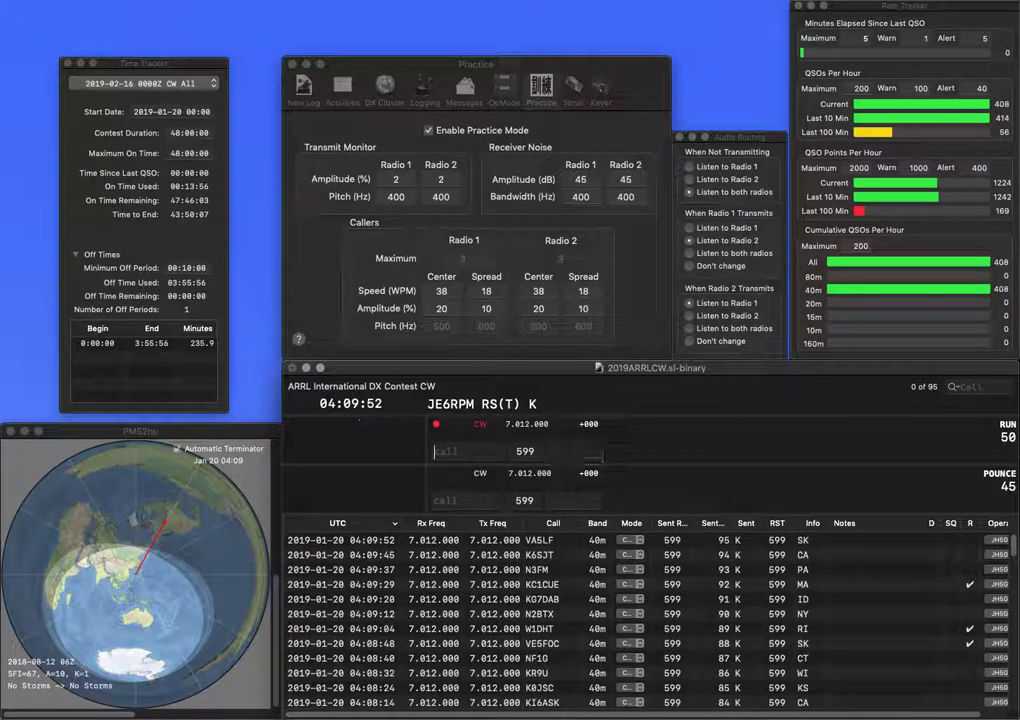
type("VA2")
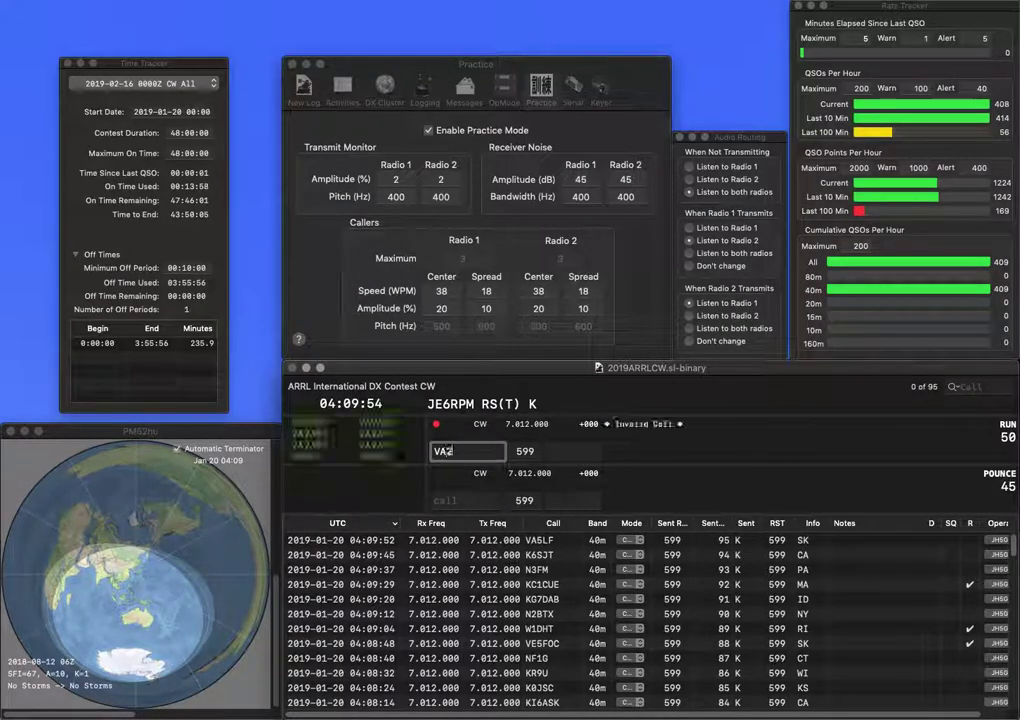
type("OP")
key("space")
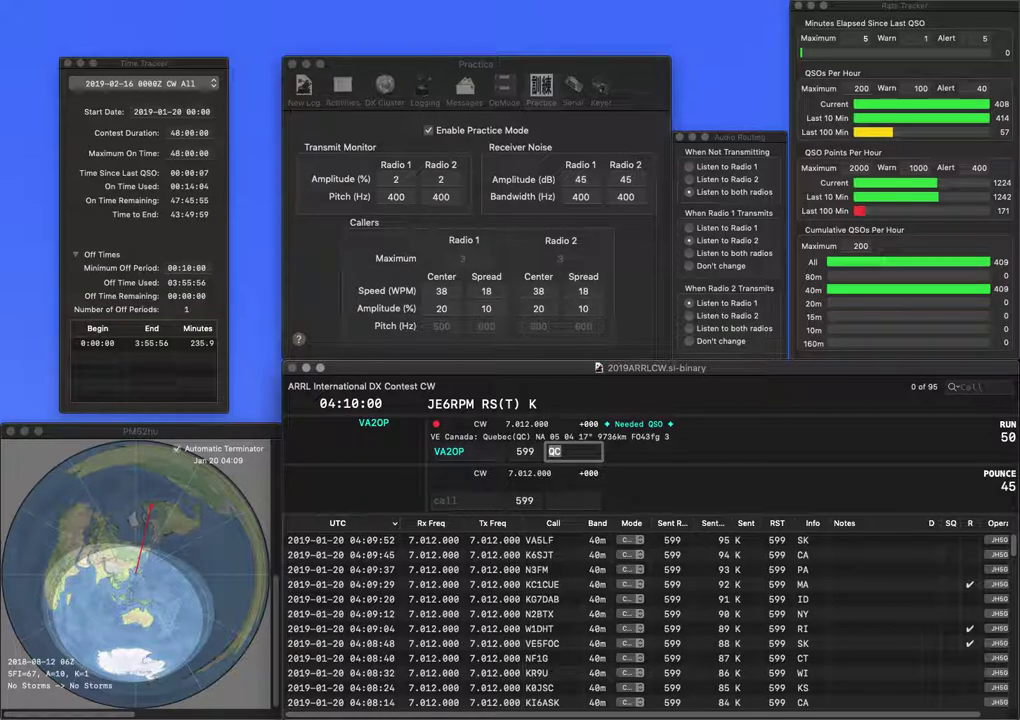
key("Return")
type("NN5")
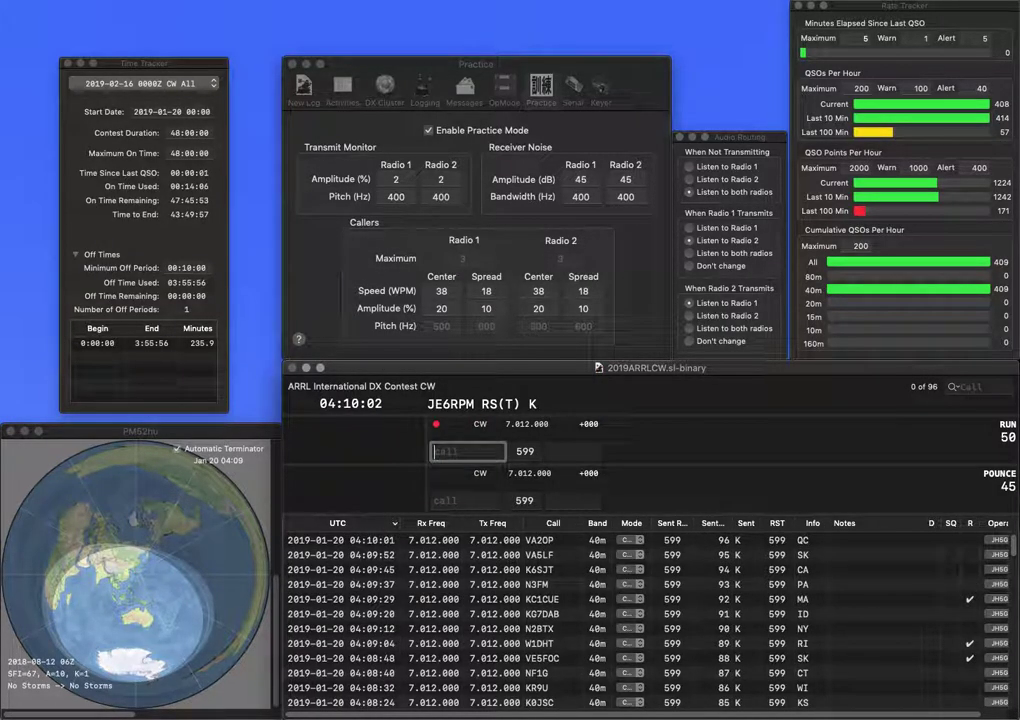
type("O")
key("space")
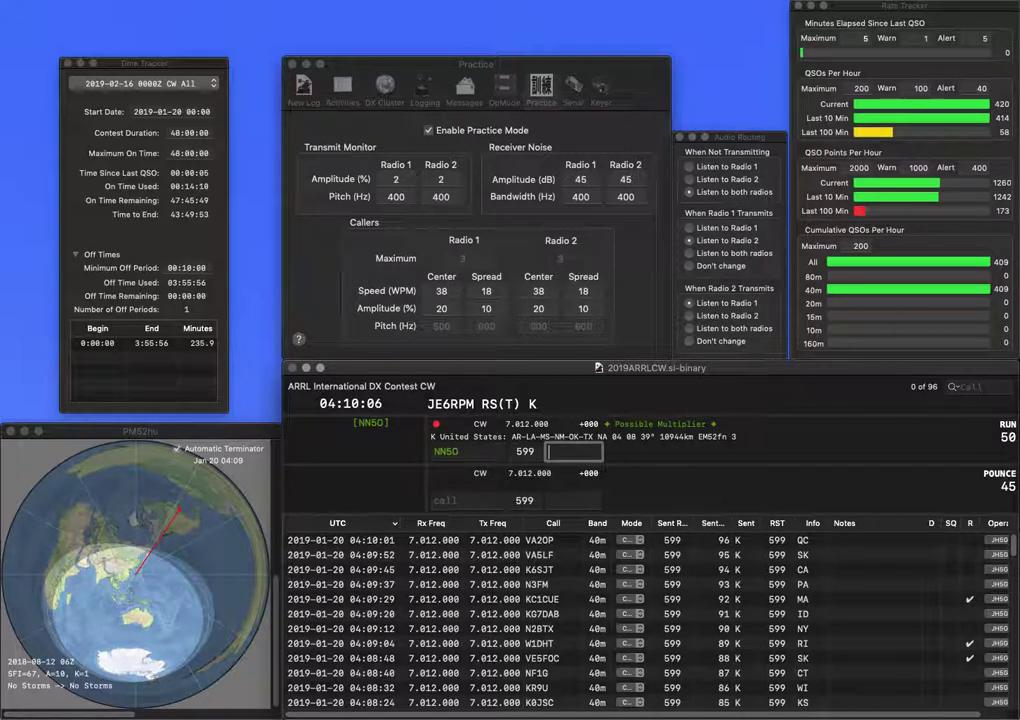
type("MS")
key("Return")
Enter the call sign W8TM with received exchange OH and log the contact
type("W8TM")
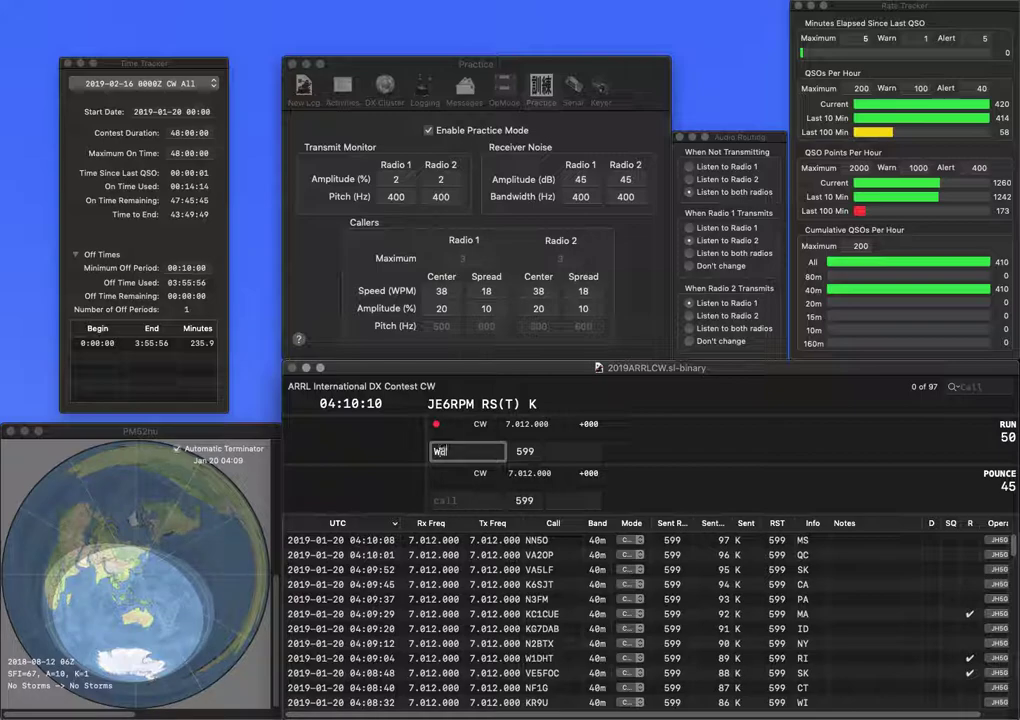
key("space")
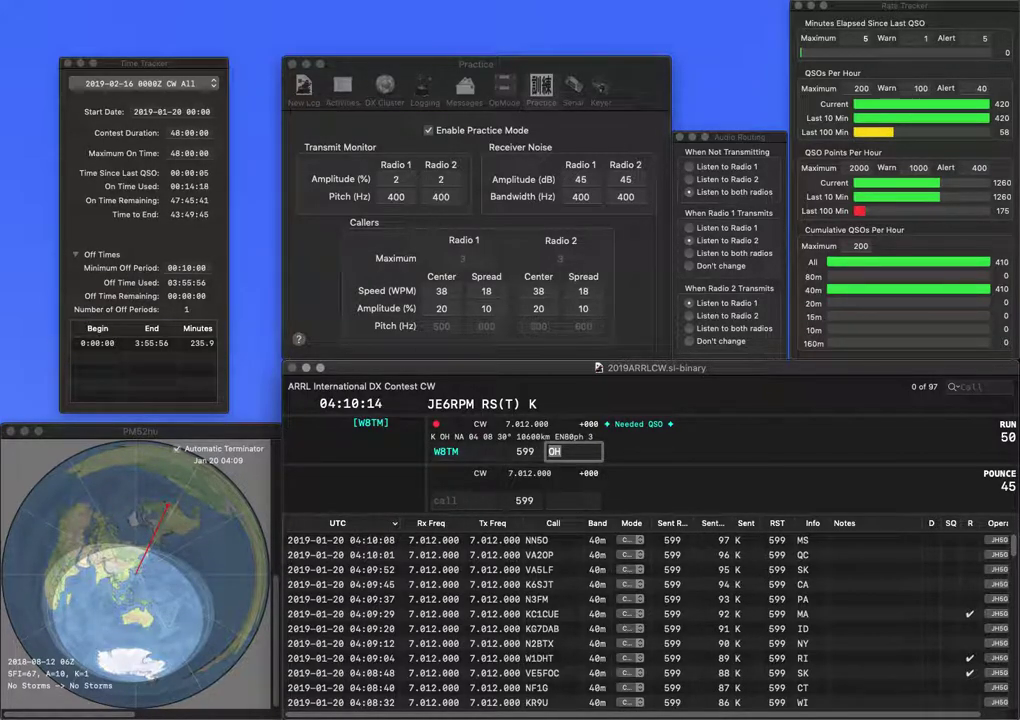
key("Return")
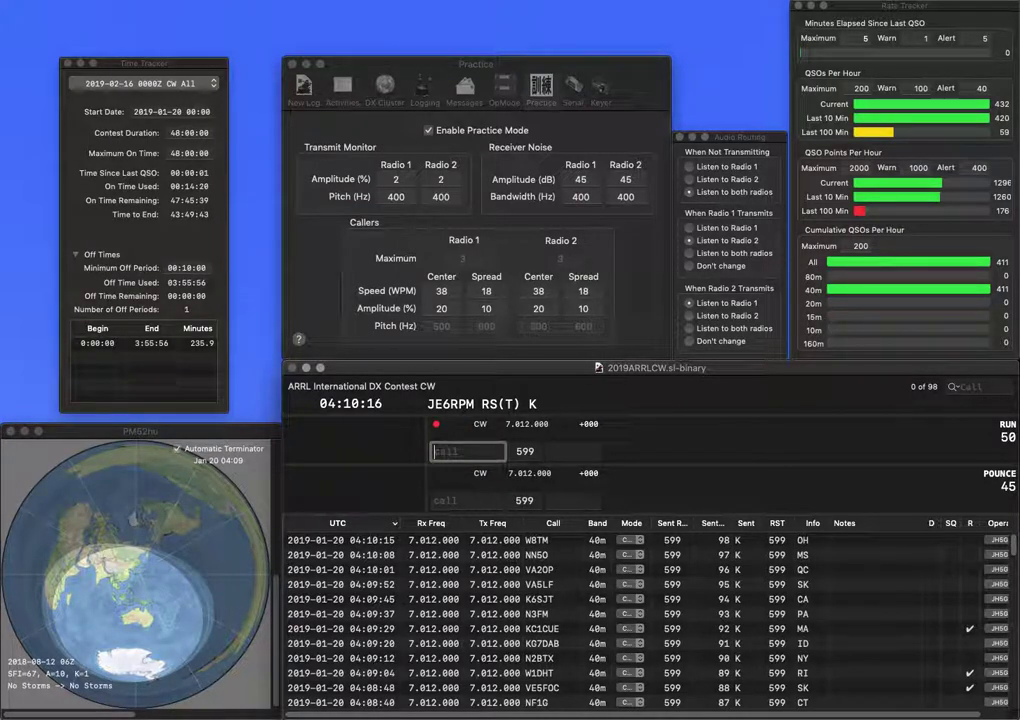
type("W7TUE")
key("space")
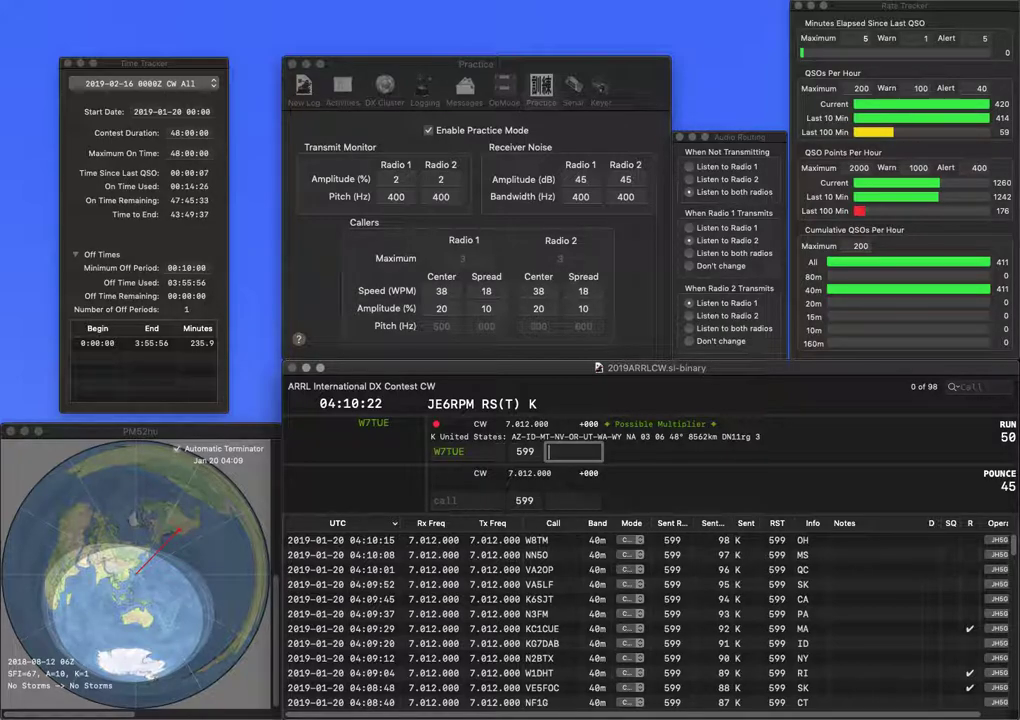
type("NV")
key("Return")
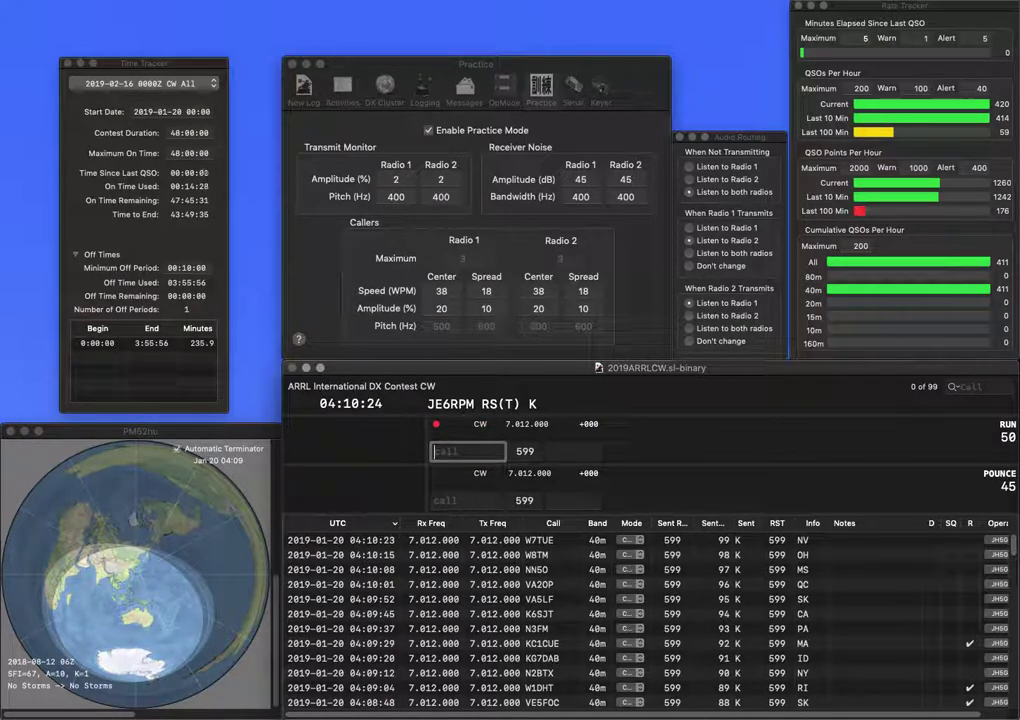
type("KA4ZXV")
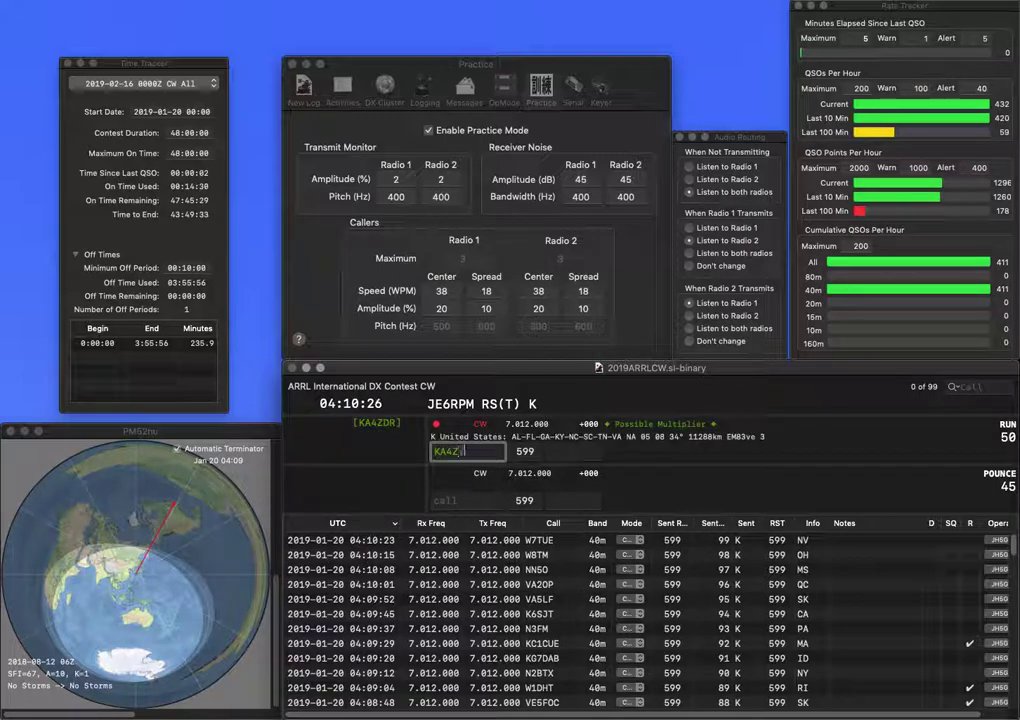
left_click(446, 451)
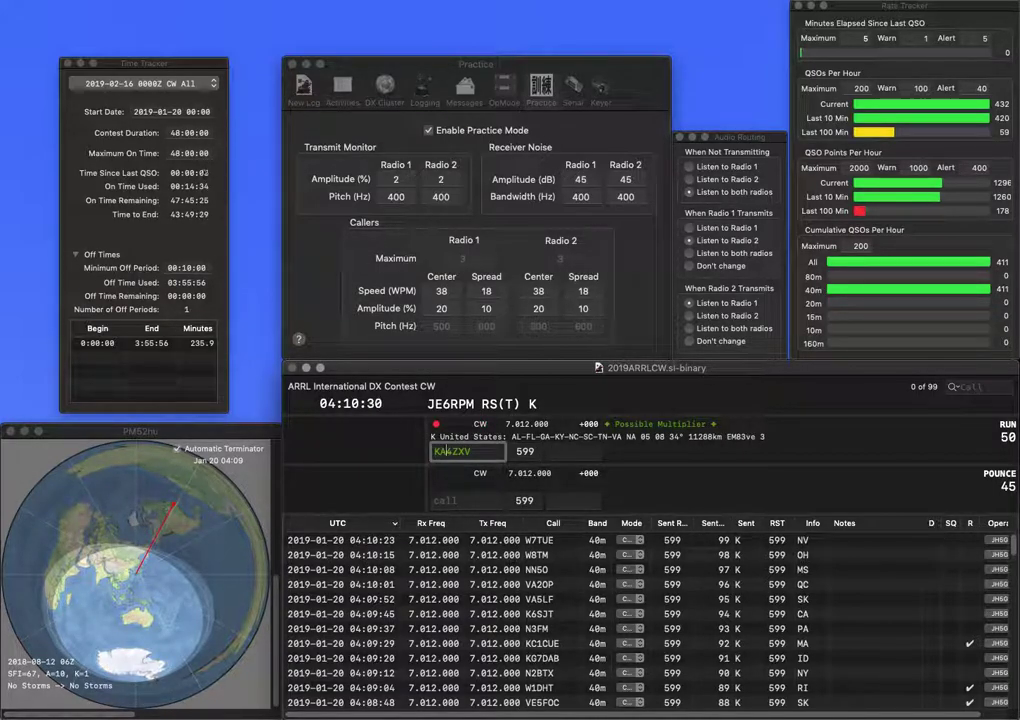
key("BackSpace")
key("BackSpace")
type("WA")
key("Tab")
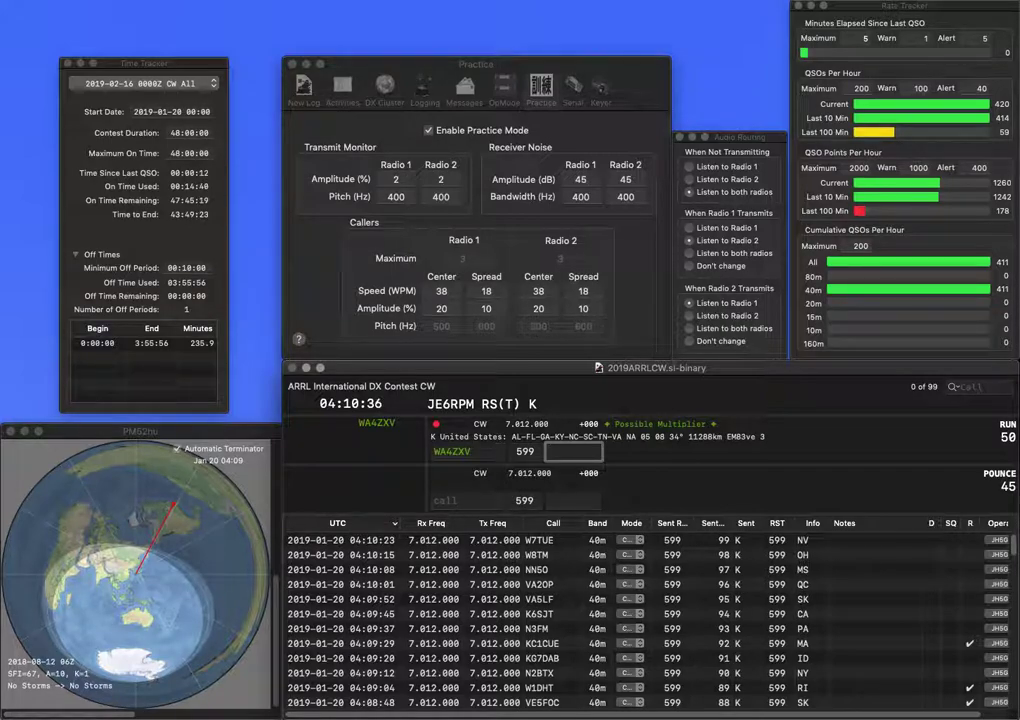
type("GA")
key("Return")
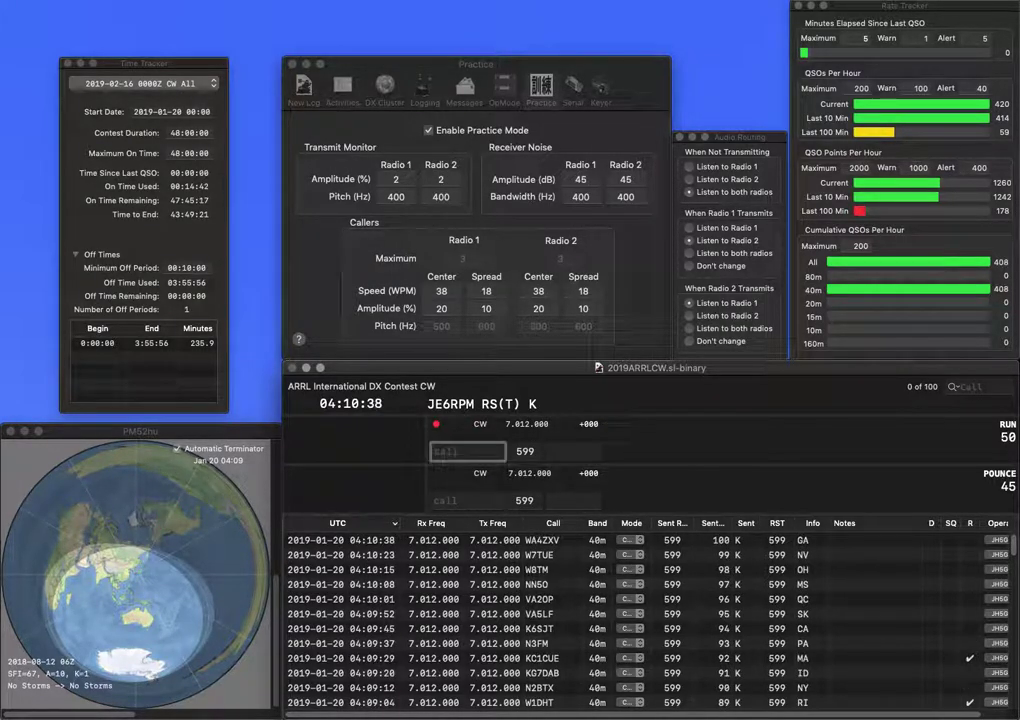
type("K1IED")
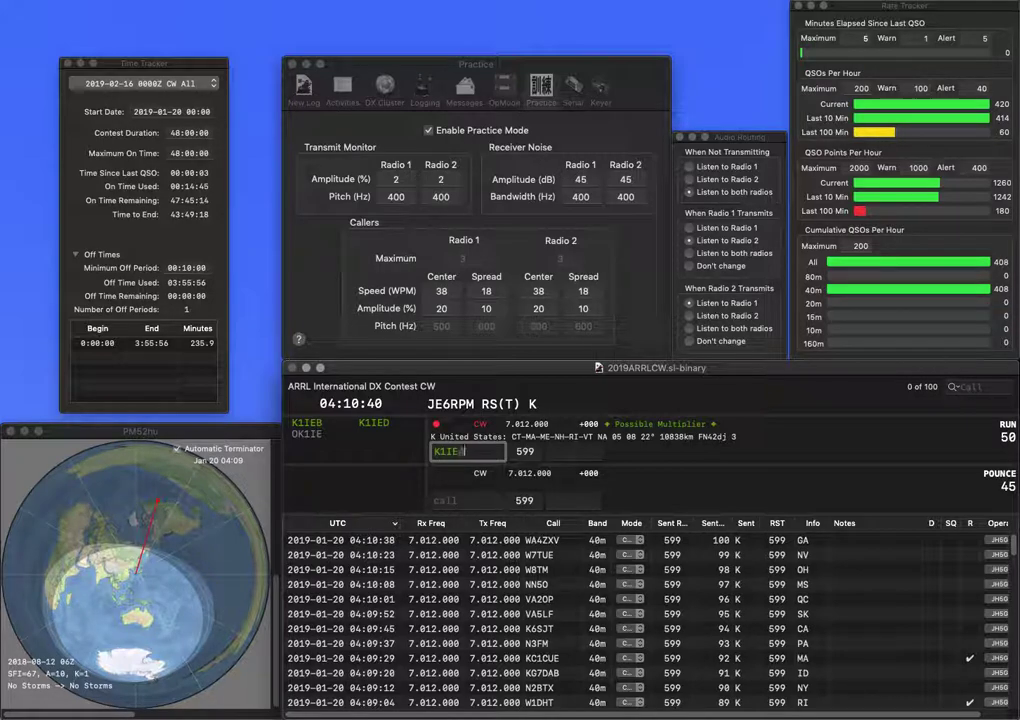
key("space")
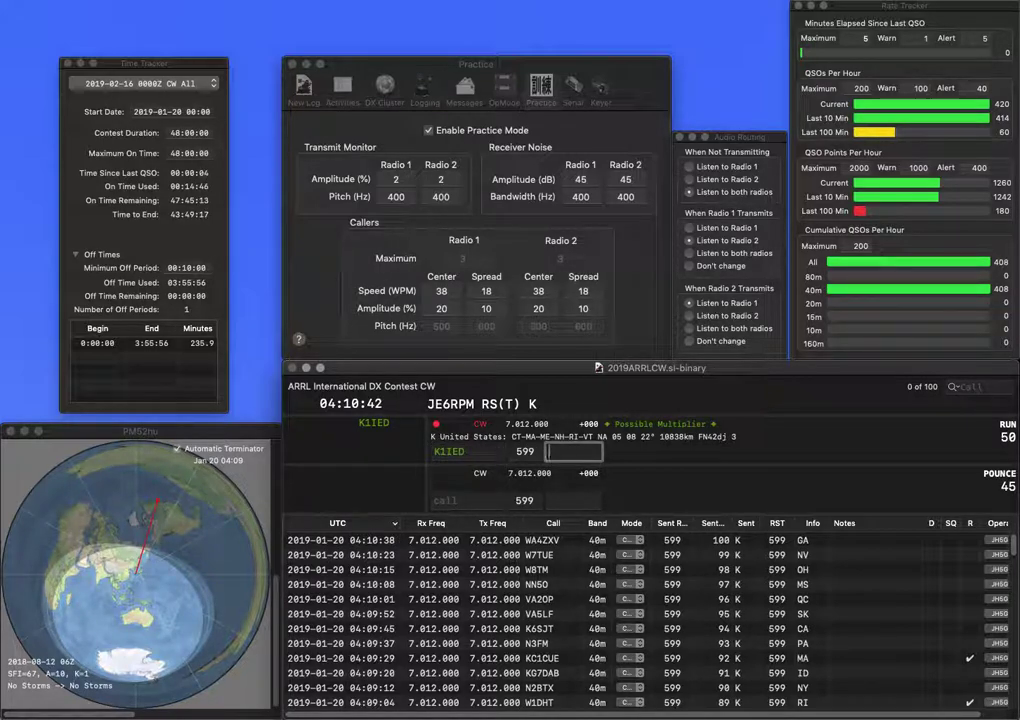
type("MA")
key("Return")
type("AW")
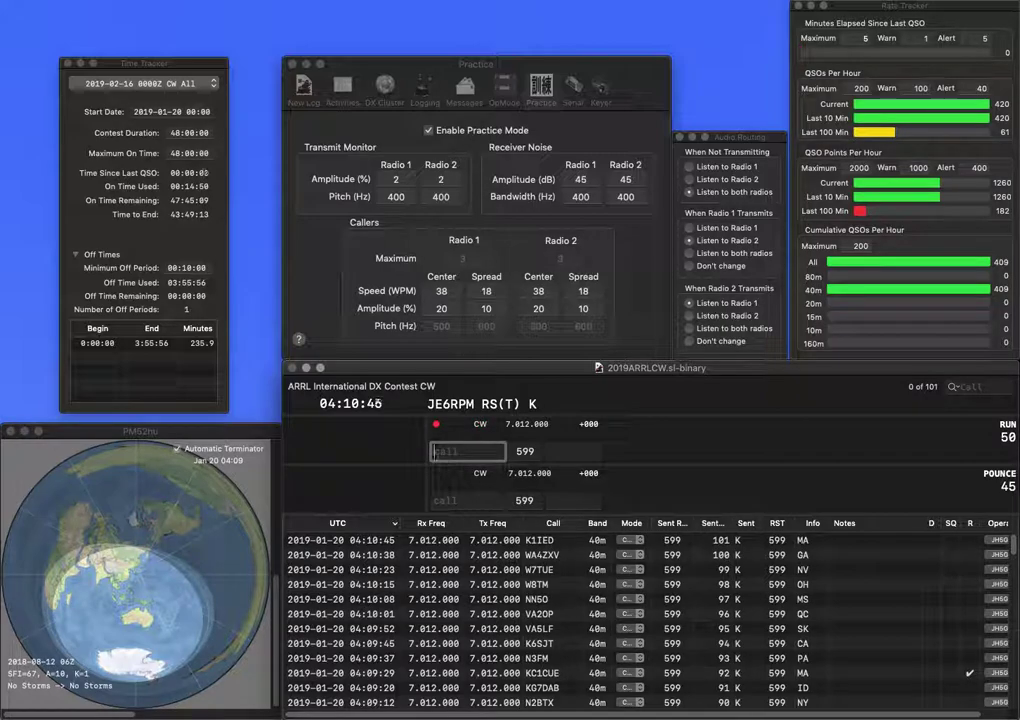
key("Return")
key("BackSpace")
key("BackSpace")
type("HZ")
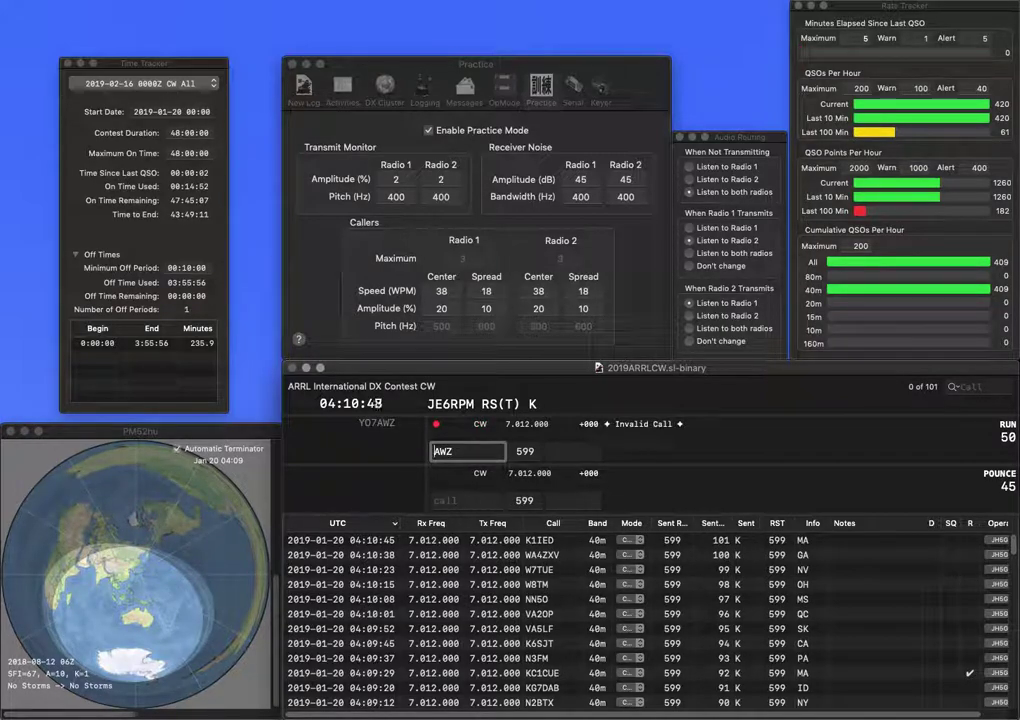
type("8BMA")
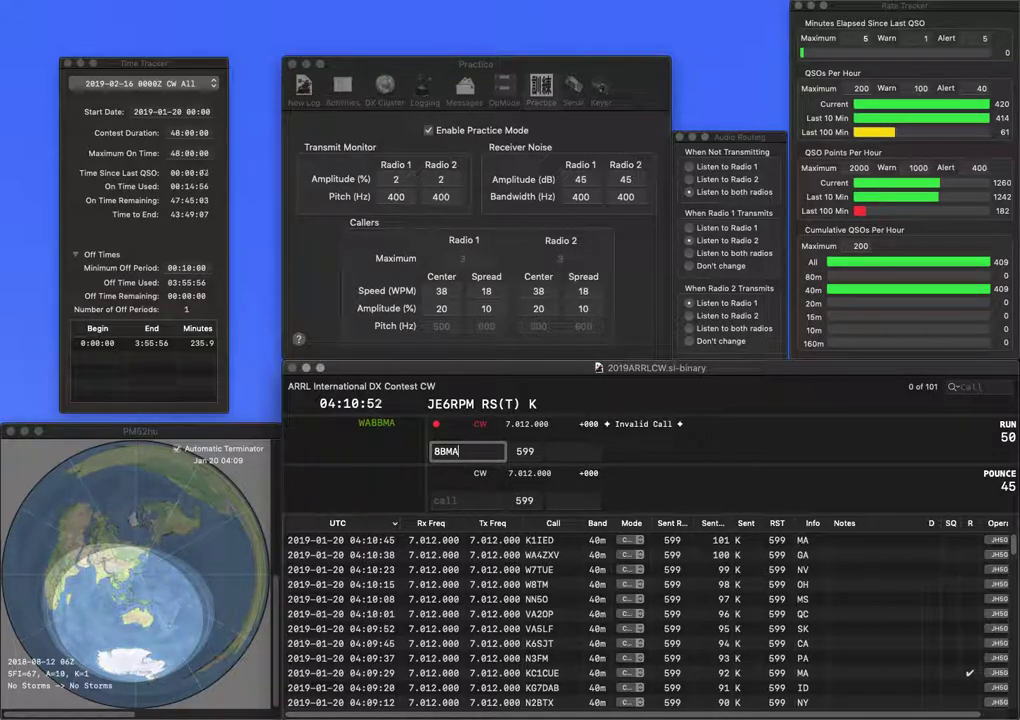
key("Escape")
Enter the call sign WA8BMA with received exchange WV and log the contact
type("WA8BMA")
key("Return")
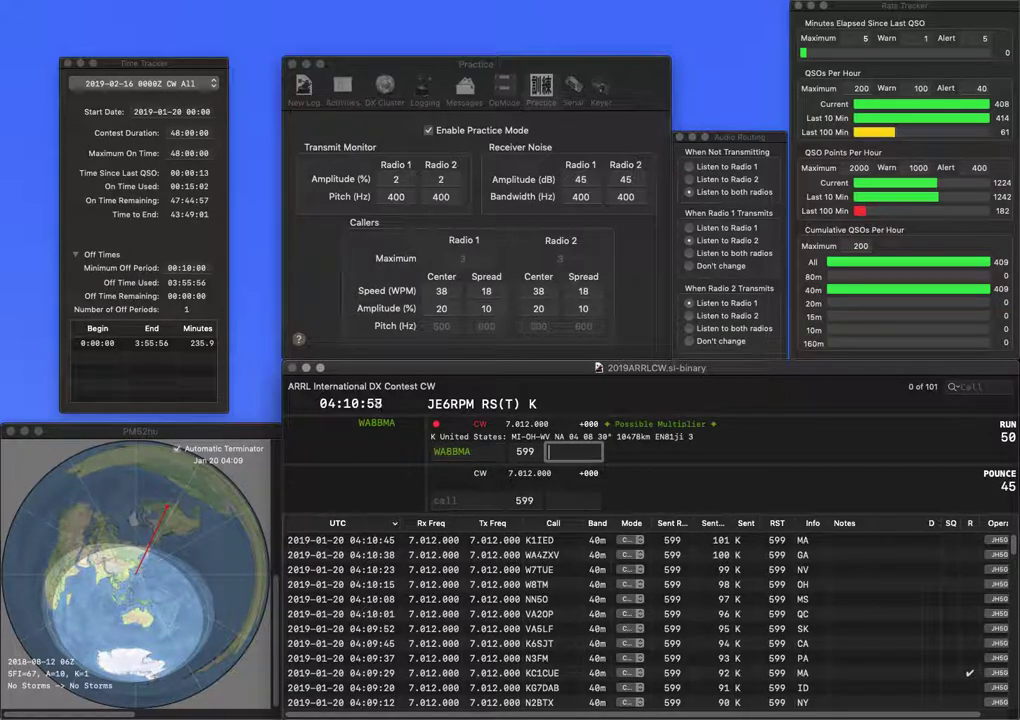
type("MI")
key("Return")
type("N8MK")
key("Return")
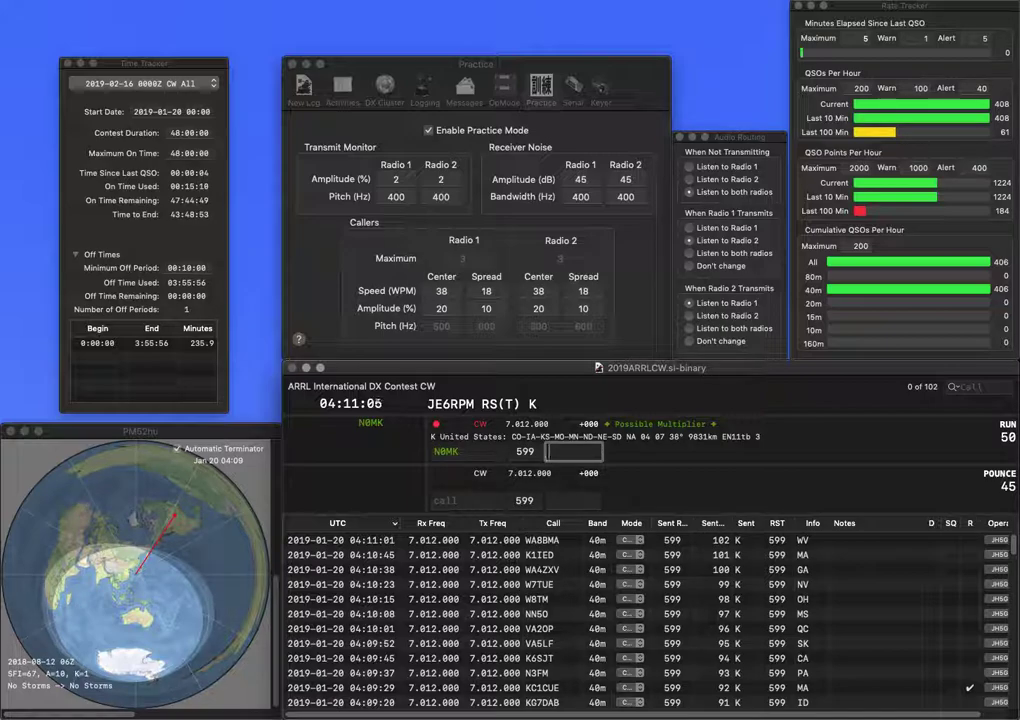
key("shift+Tab")
key("BackSpace")
type("Q")
key("Return")
type("SD")
key("Return")
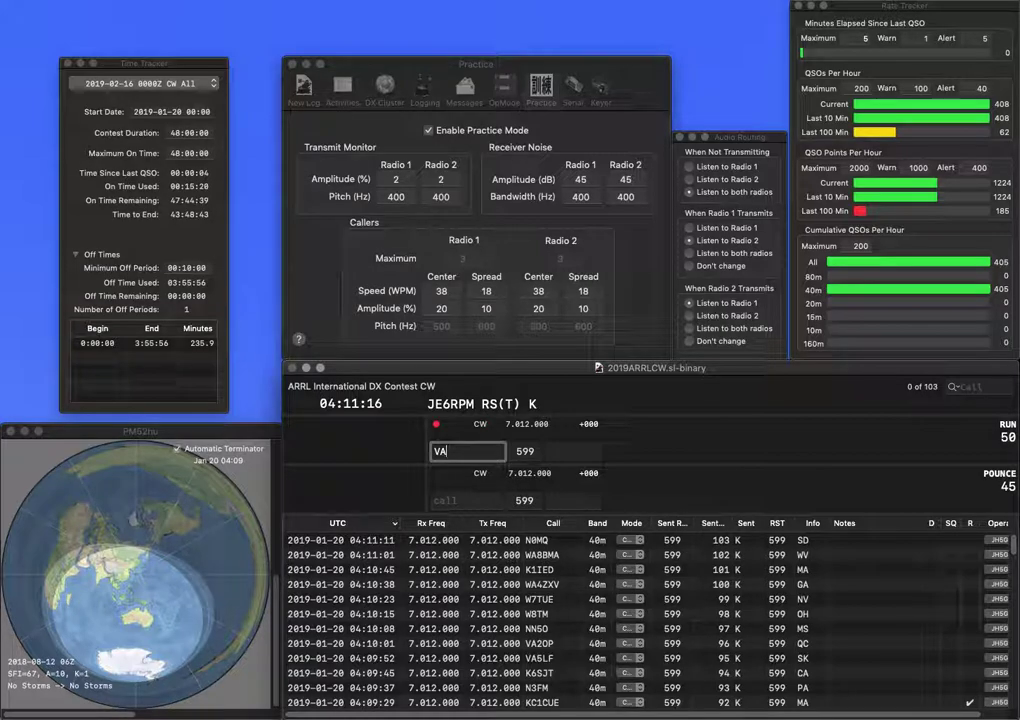
type("2")
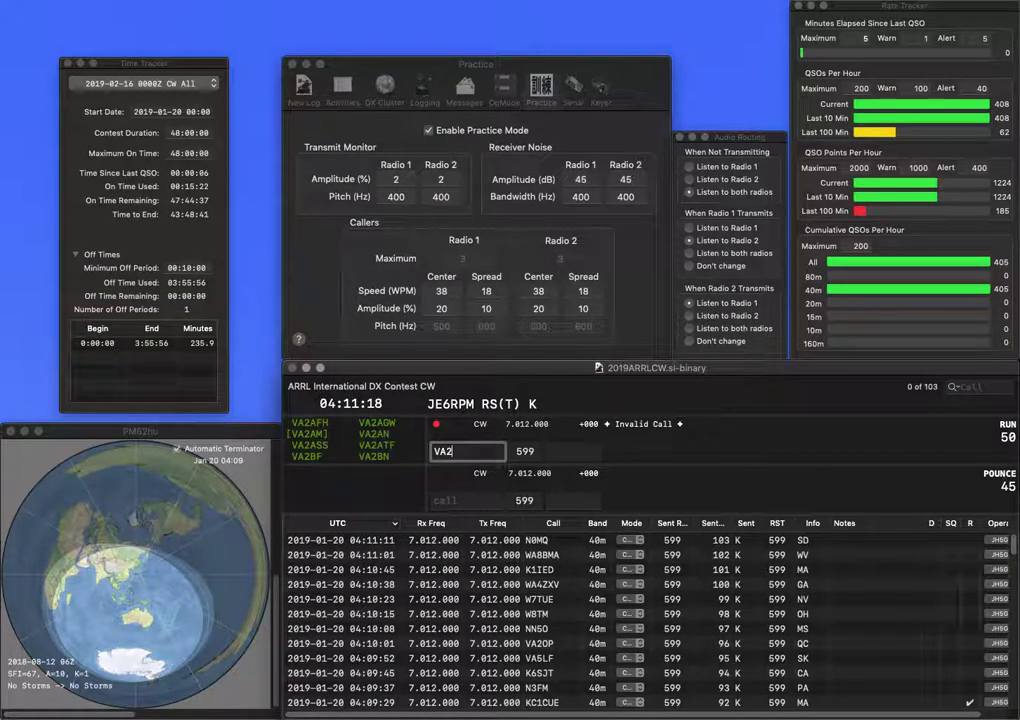
type("HKR")
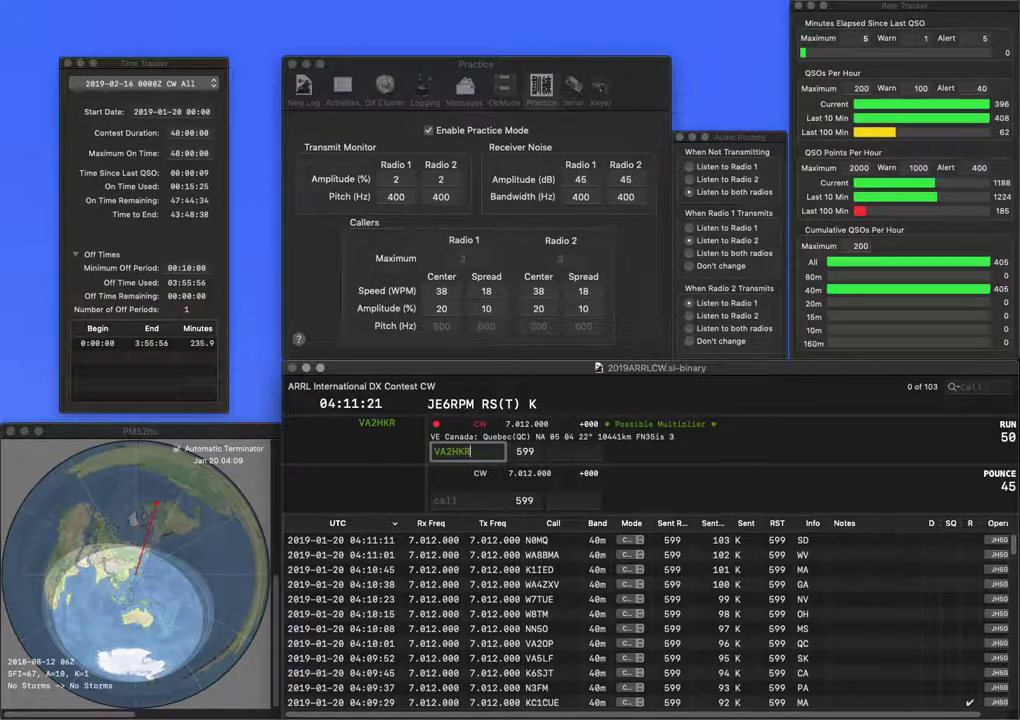
key("space")
type("QC")
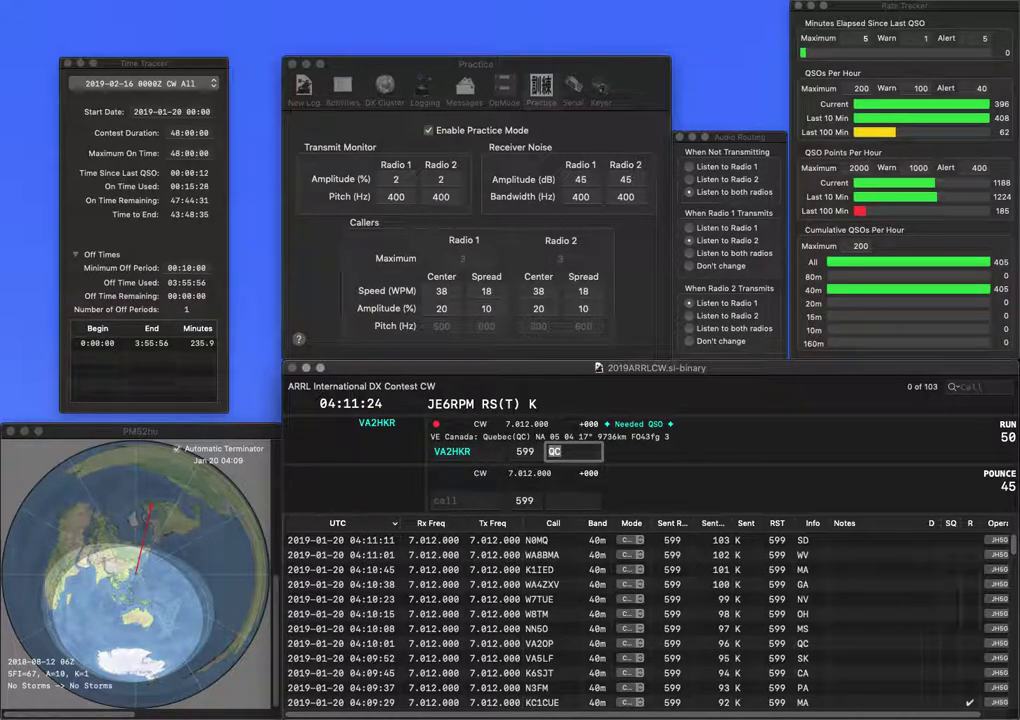
key("Return")
Enter the call sign W5KBW with received exchange OK and log the contact
type("W5")
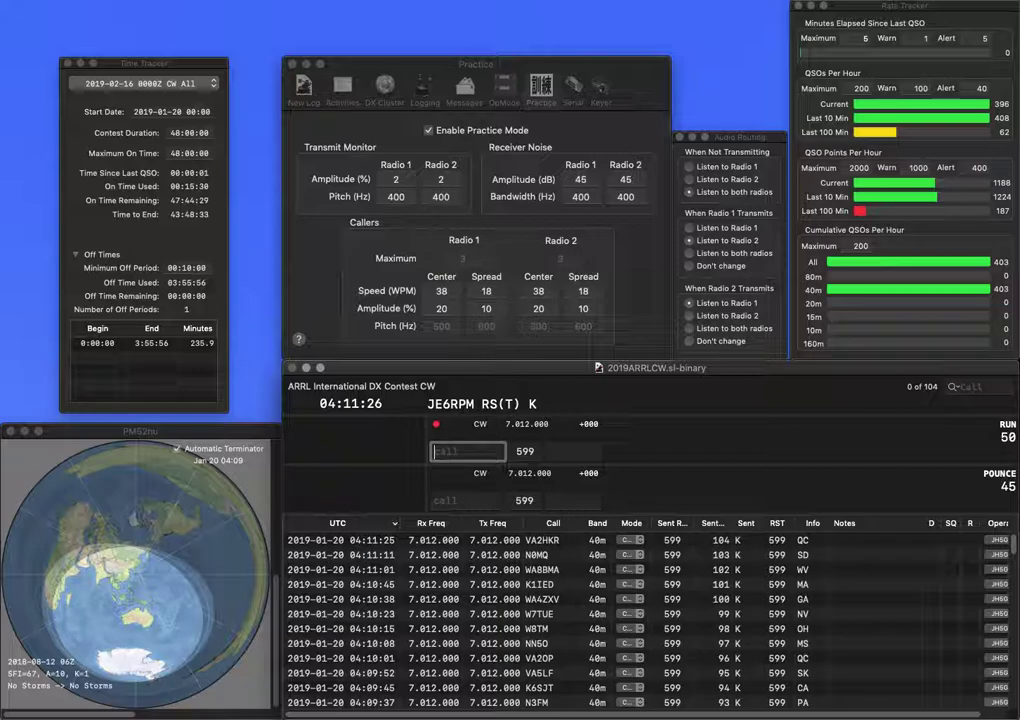
type("KBW")
key("space")
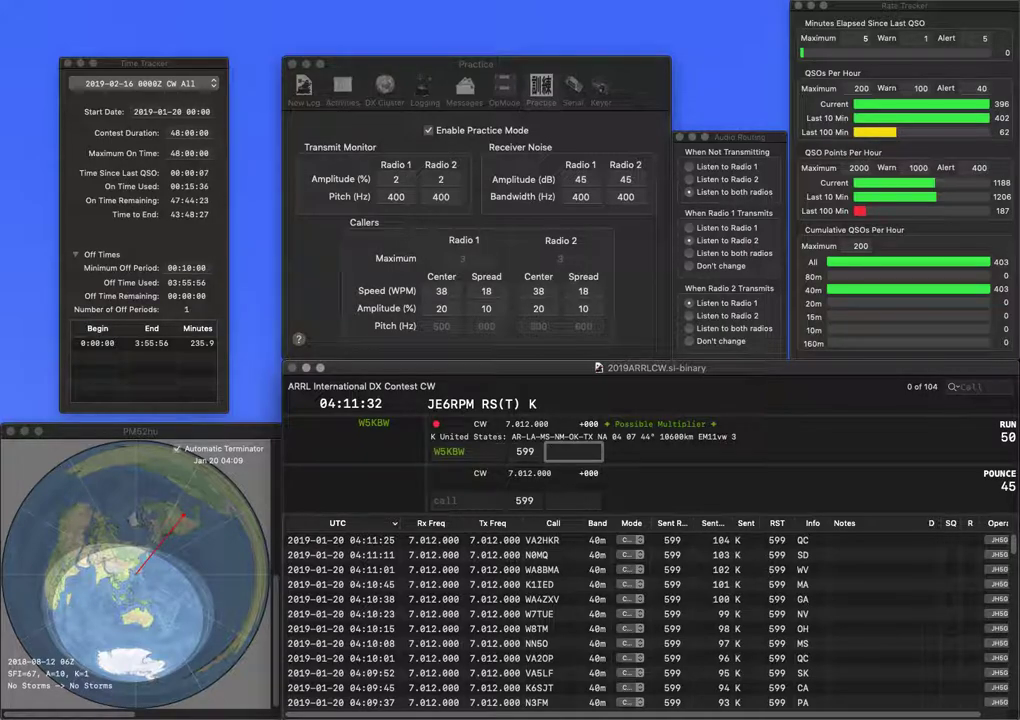
type("OK")
key("Return")
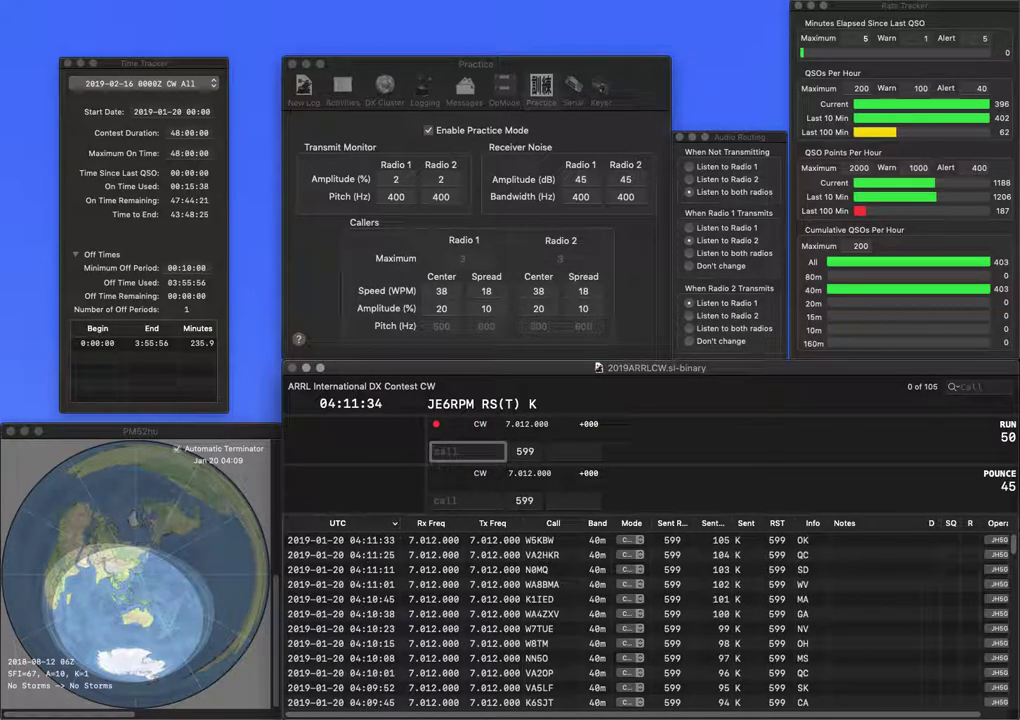
type("K9IA")
key("space")
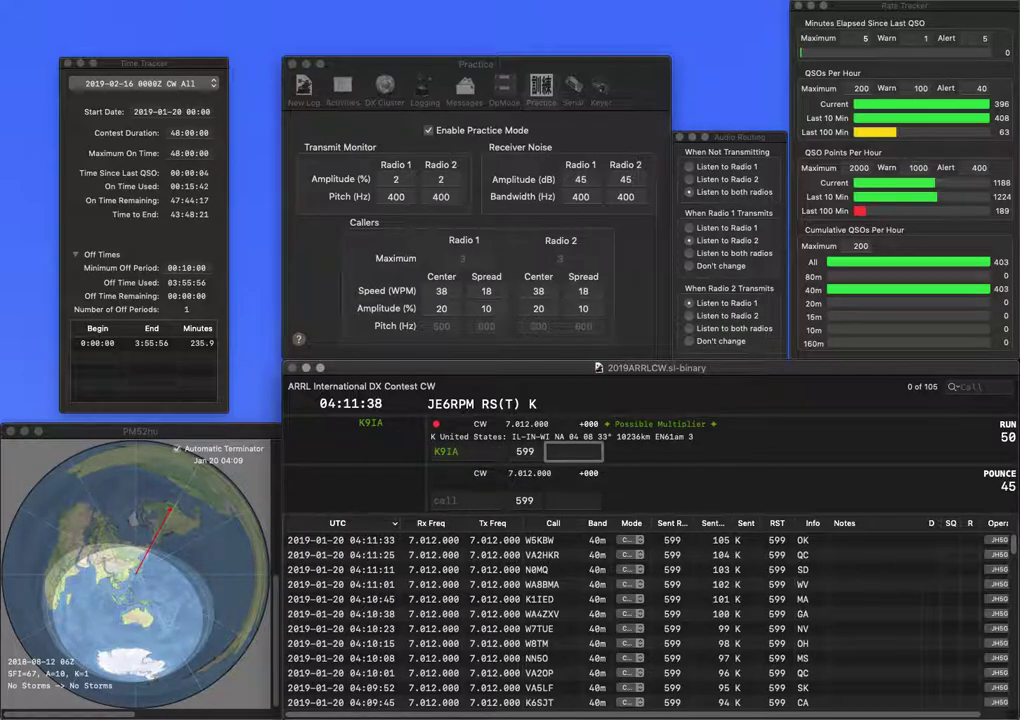
type("WI")
key("Return")
type("KM2T")
key("Return")
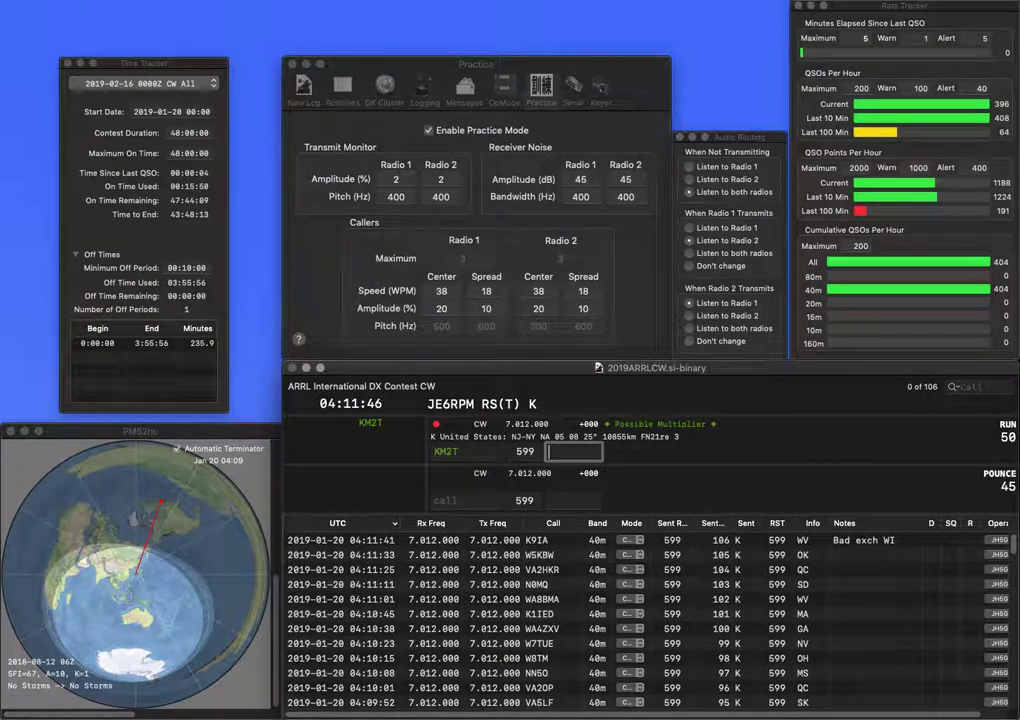
type("NY")
key("Return")
Enter the call sign WF5O with received exchange NM and log the contact
type("WF5O")
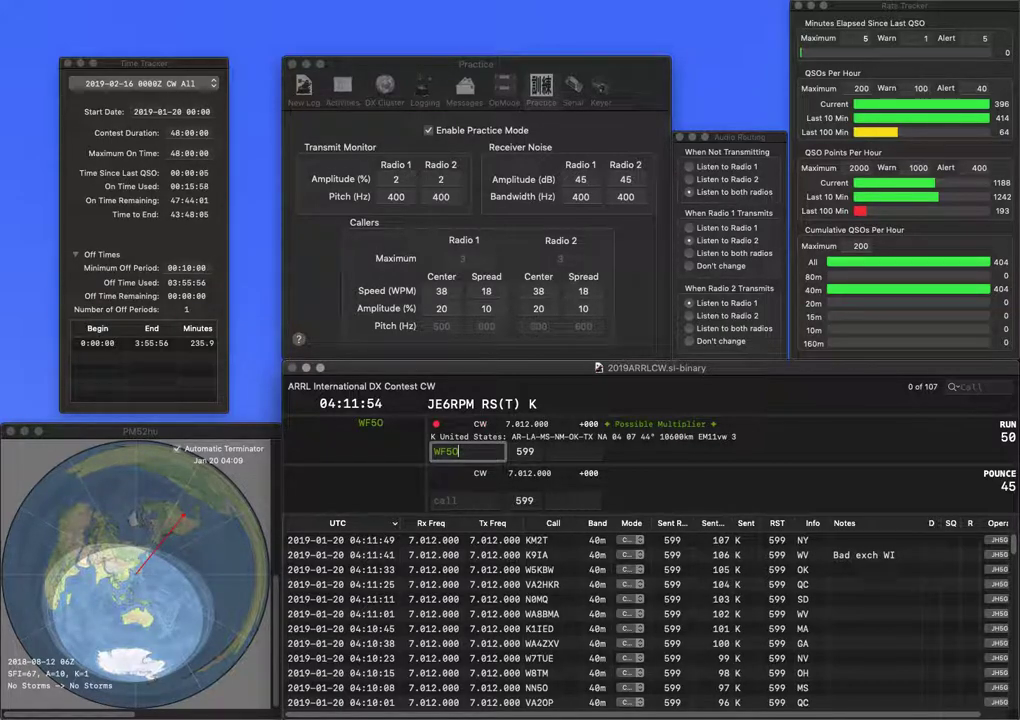
key("Tab")
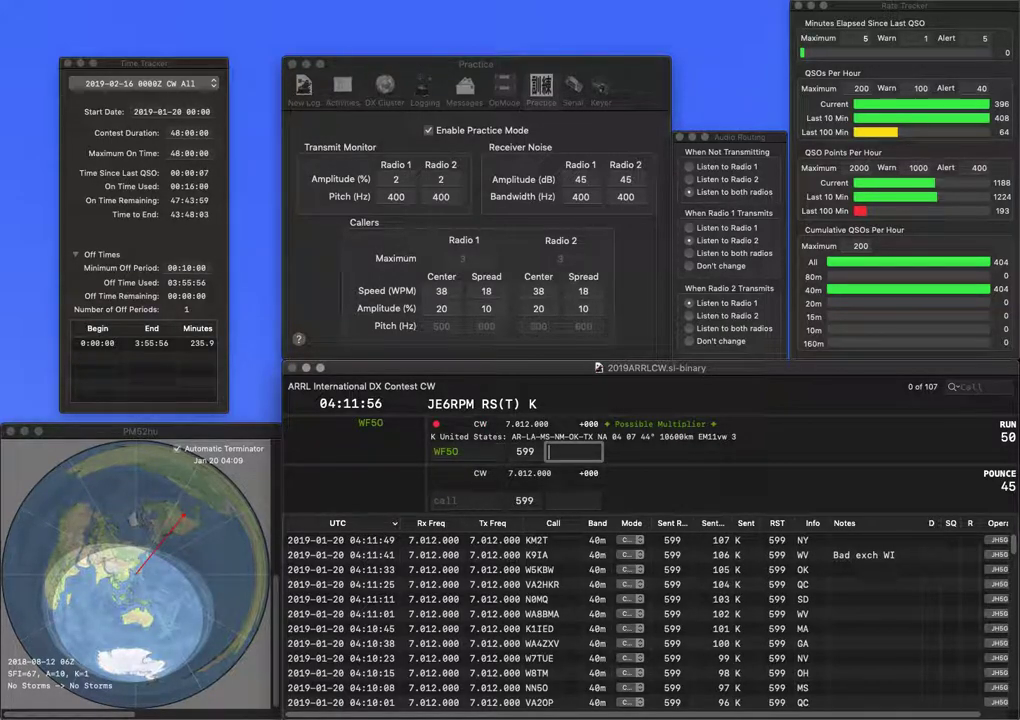
type("NM")
key("Return")
type("VE7NA")
key("Tab")
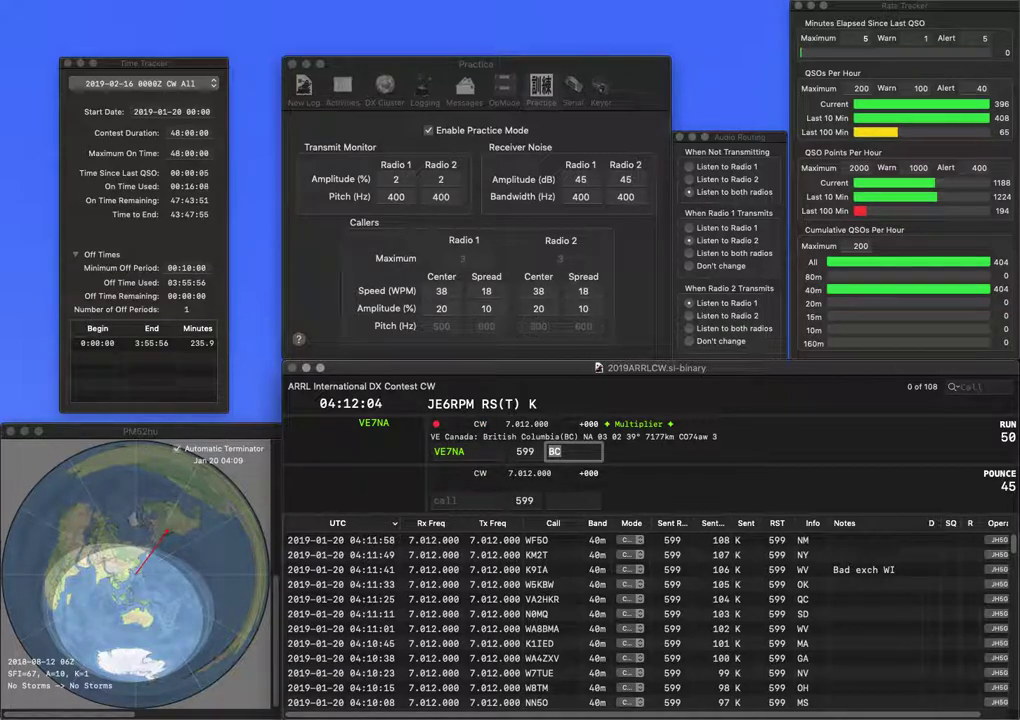
key("Return")
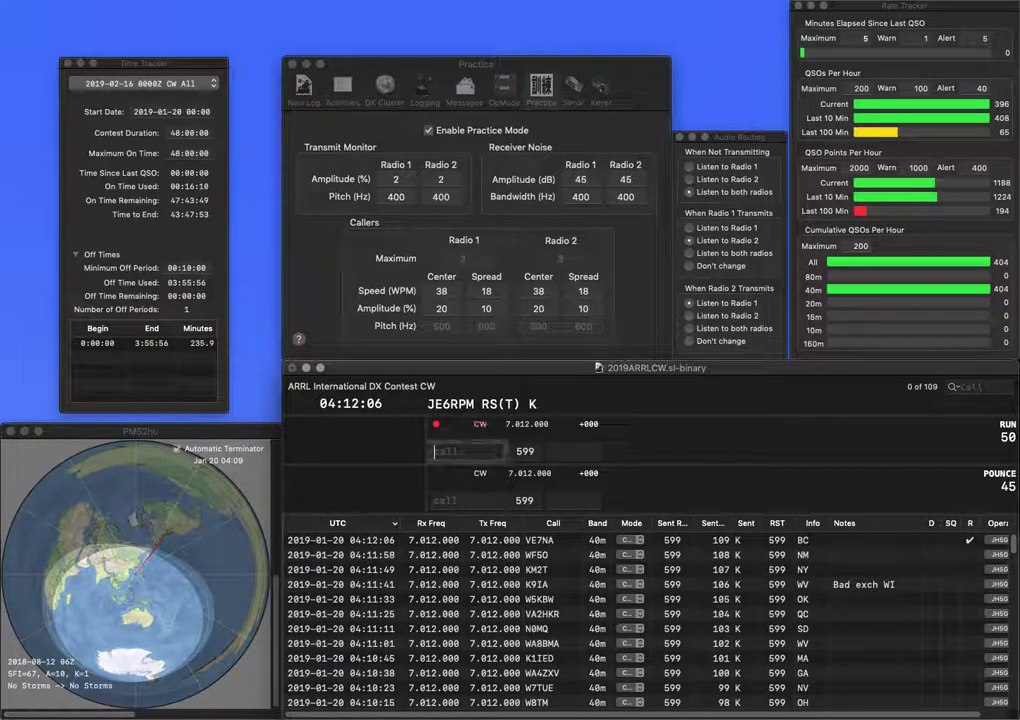
type("K1O")
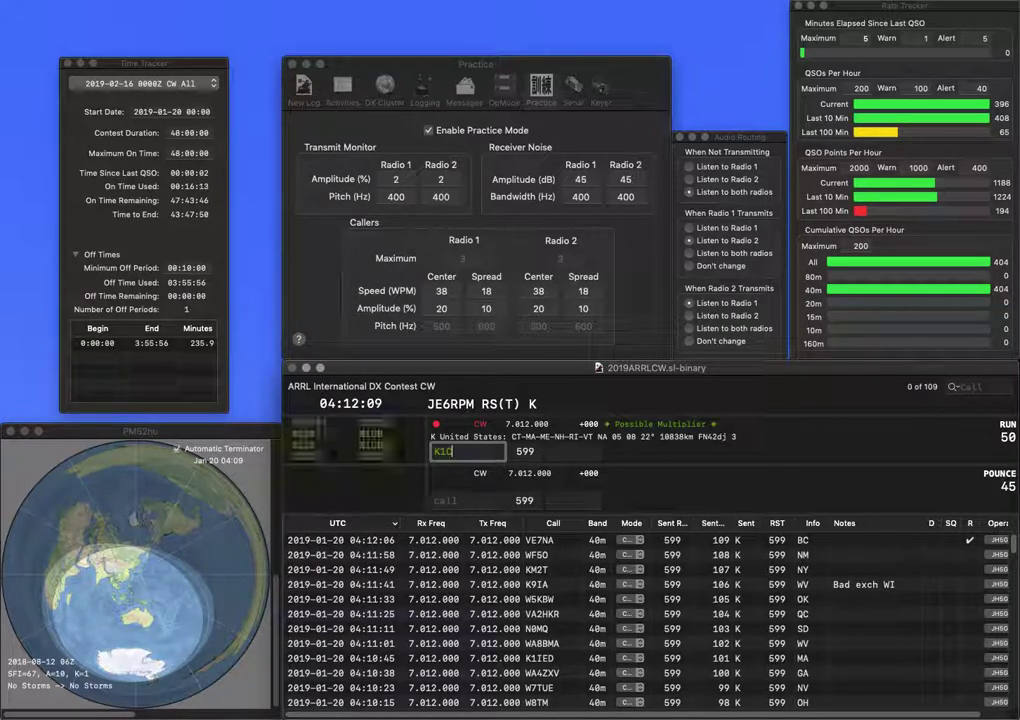
key("BackSpace")
type("C")
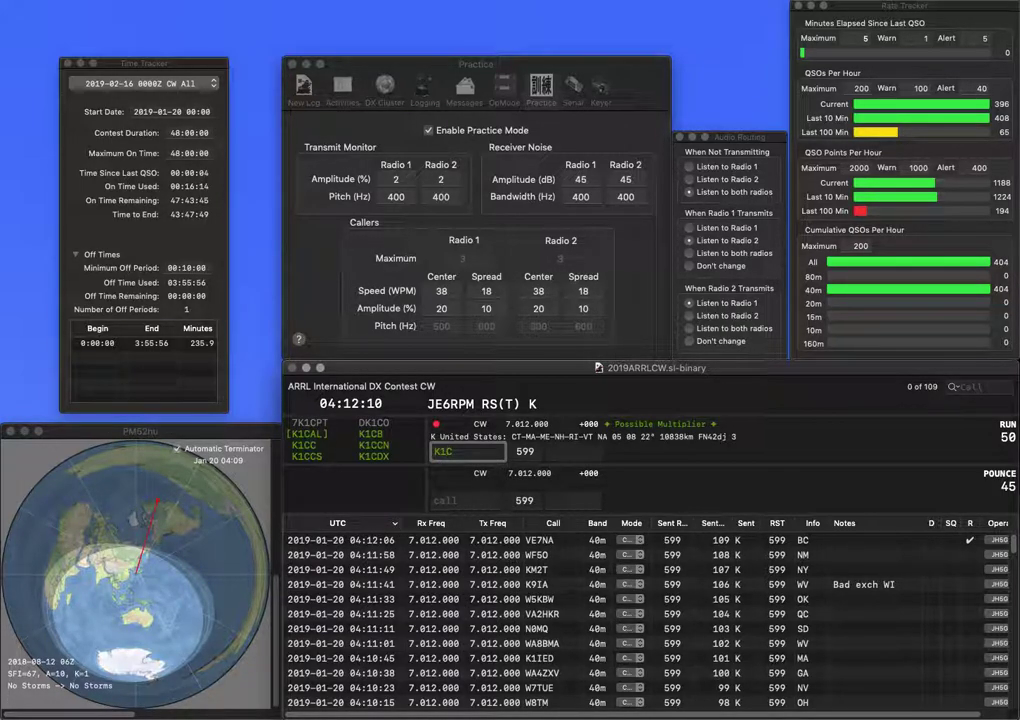
key("BackSpace")
type("SEC")
key("space")
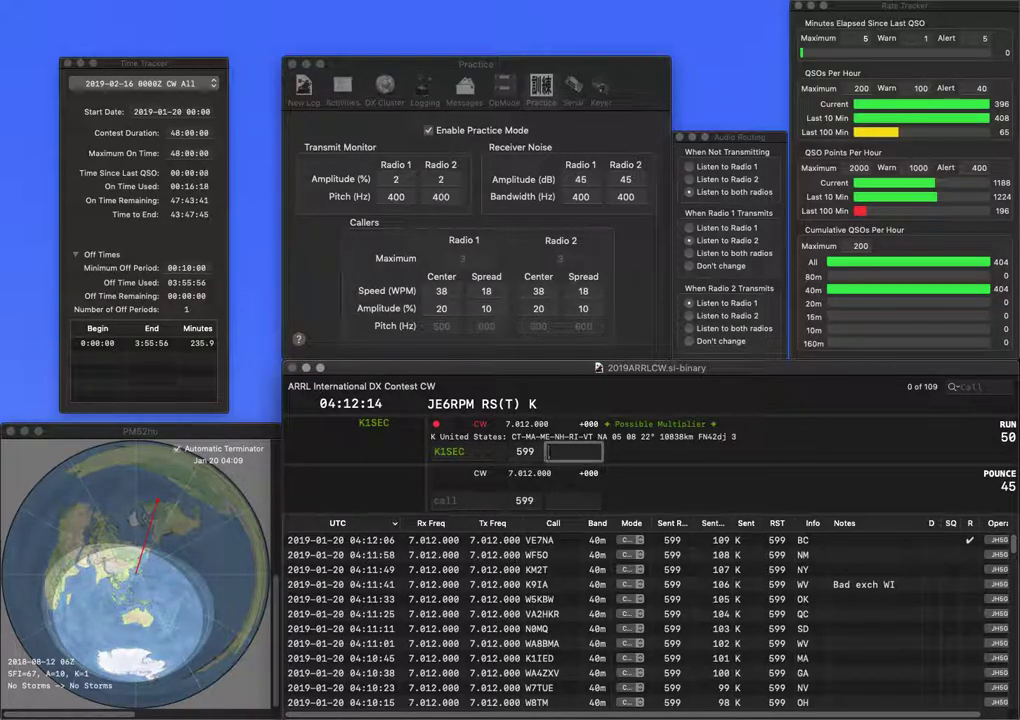
type("MA")
key("Return")
type("WA2NCF")
key("space")
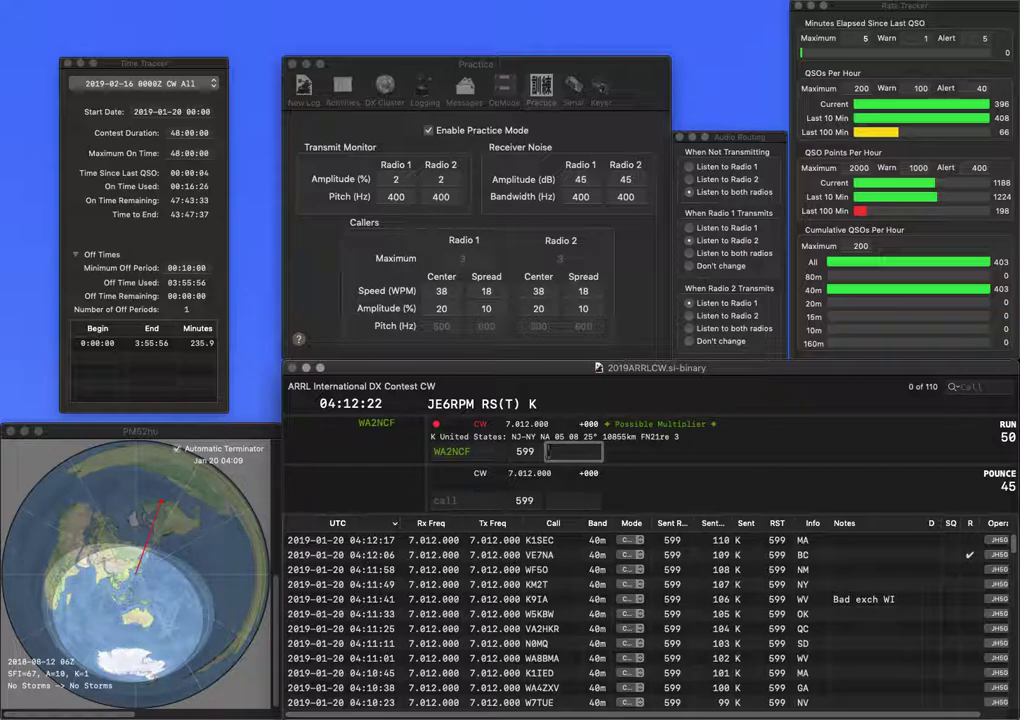
type("NJ")
key("Return")
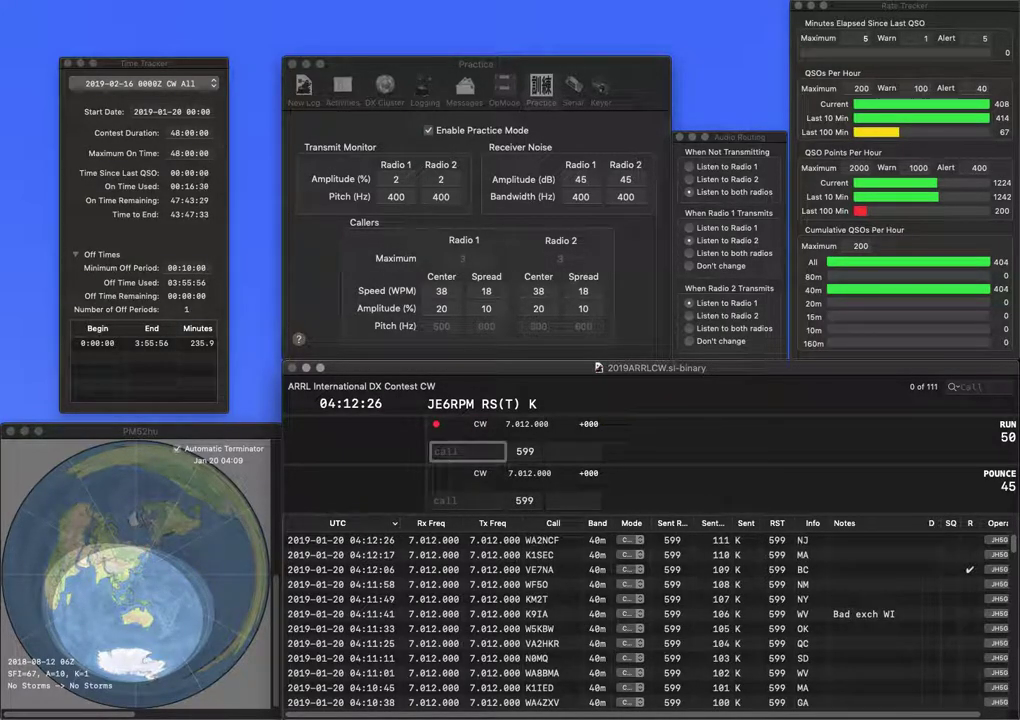
type("KB8YMW")
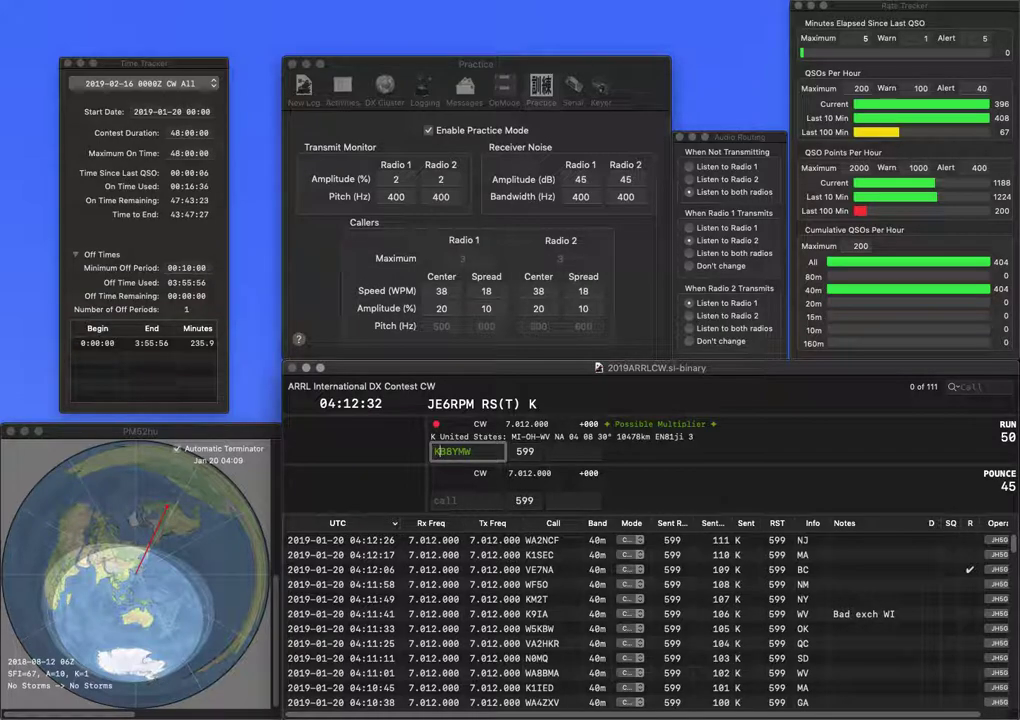
key("BackSpace")
key("BackSpace")
type("GW")
key("Return")
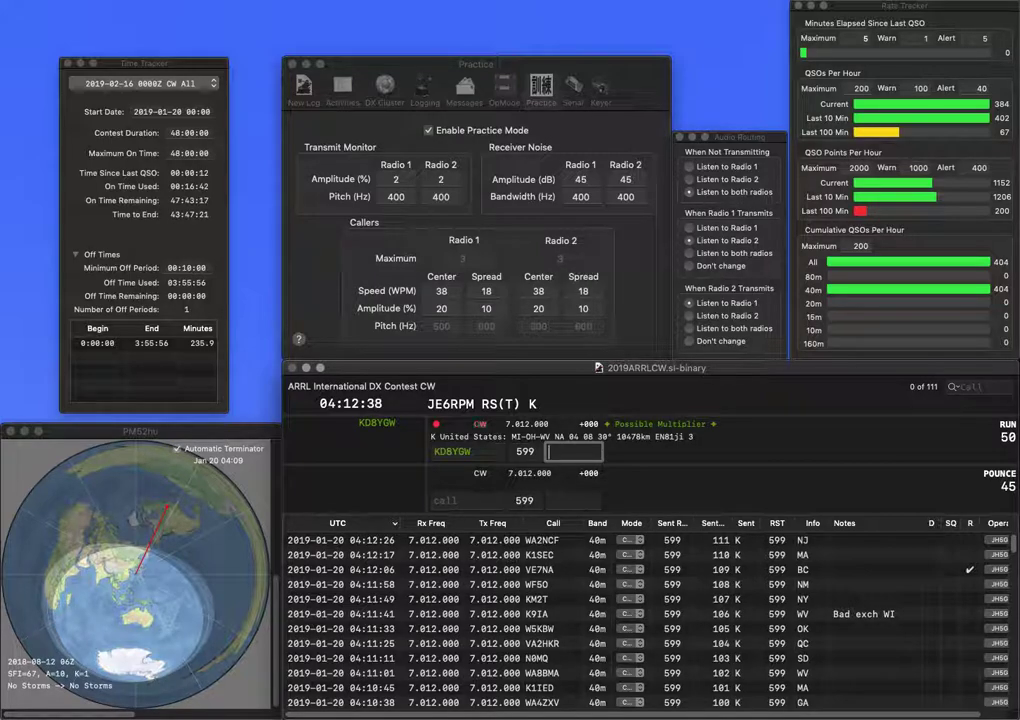
type("MI")
key("Return")
type("K")
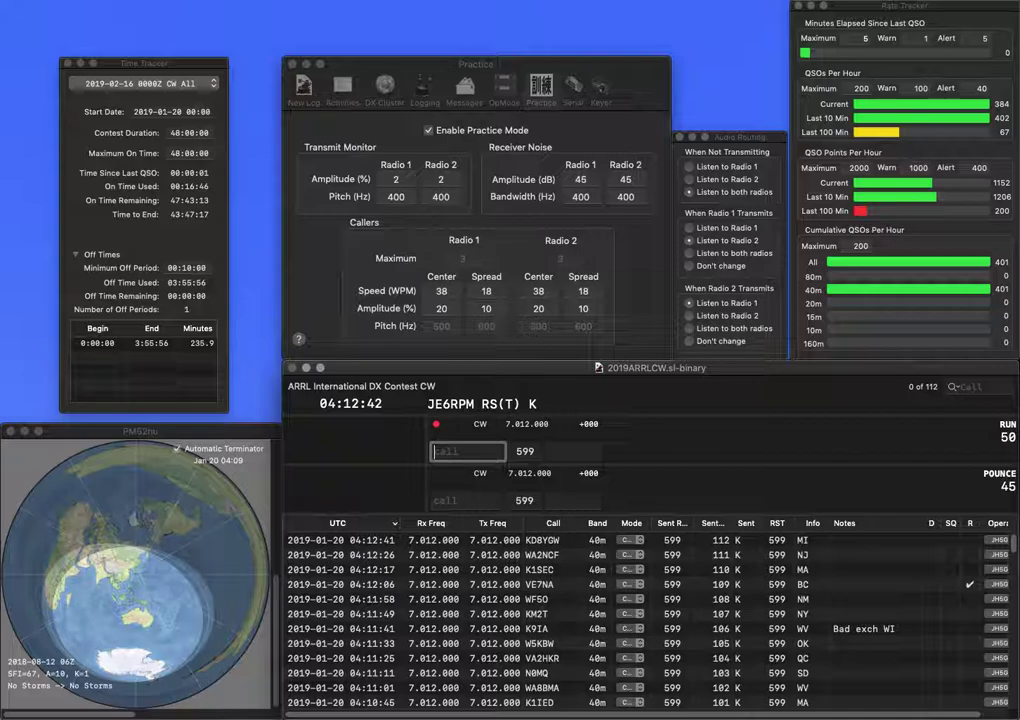
type("C0WTT")
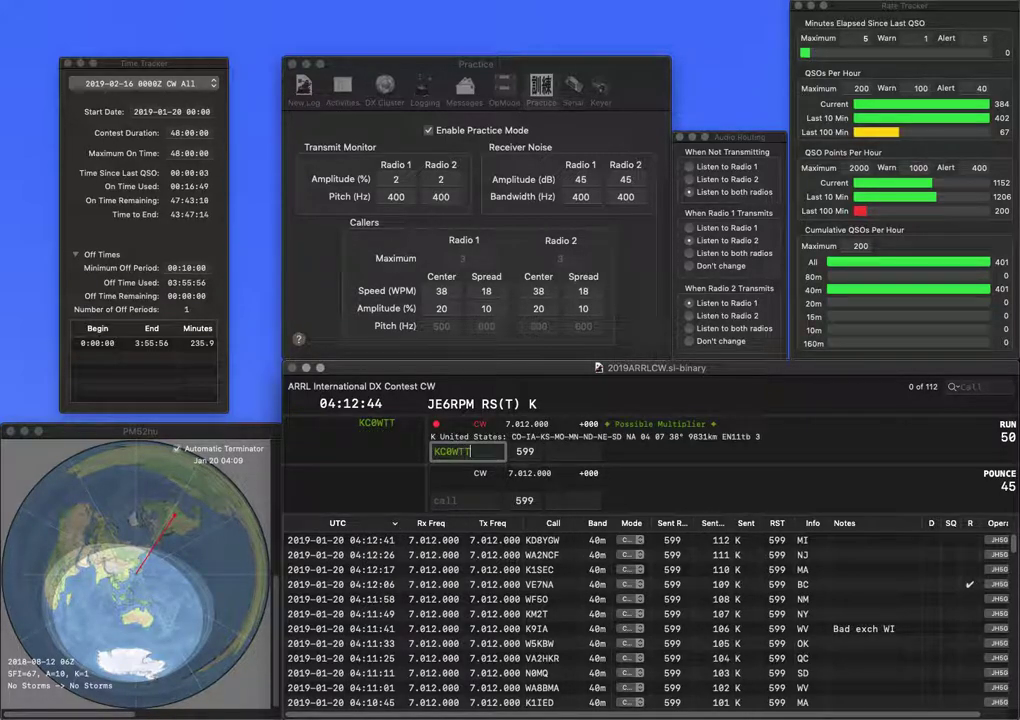
key("Return")
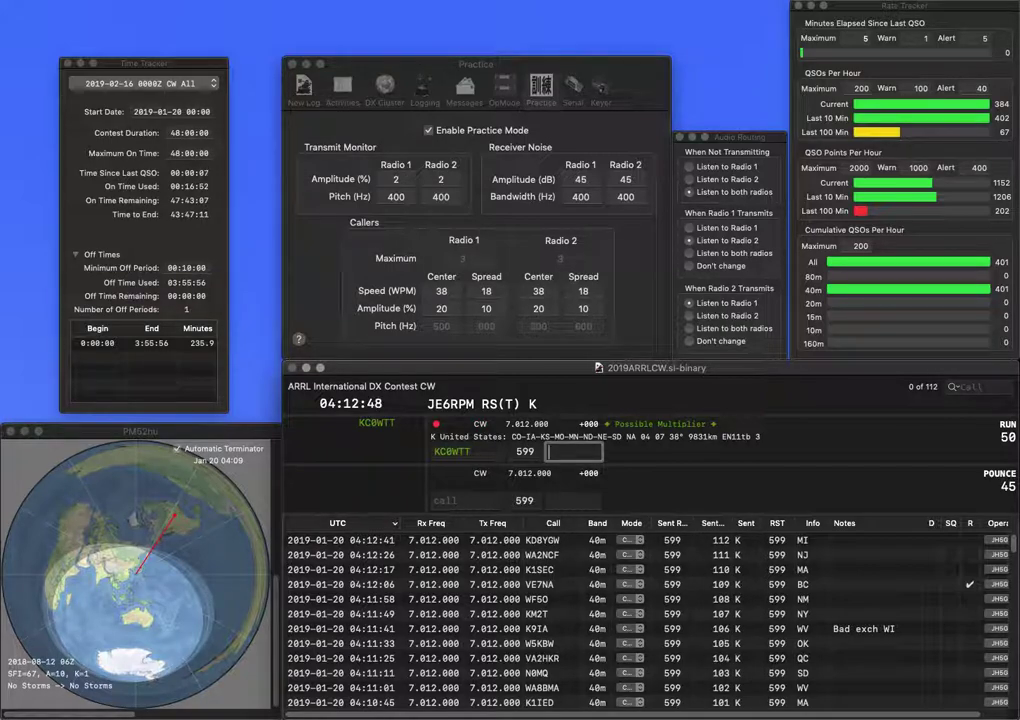
type("IA")
key("Return")
type("N0FF")
key("Tab")
type("TN")
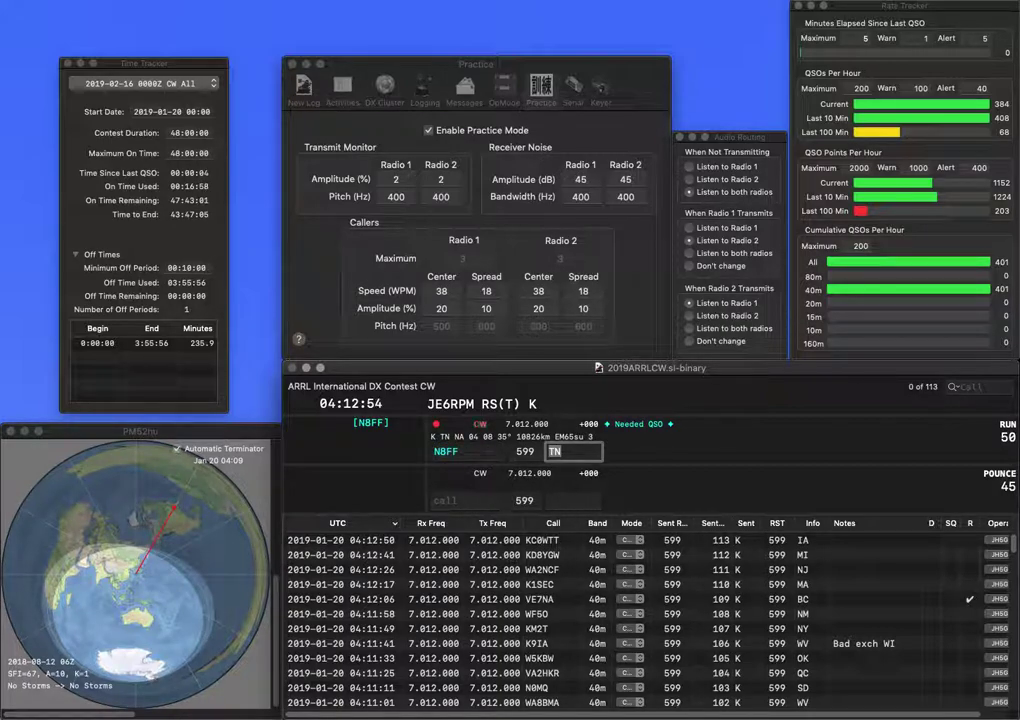
key("Return")
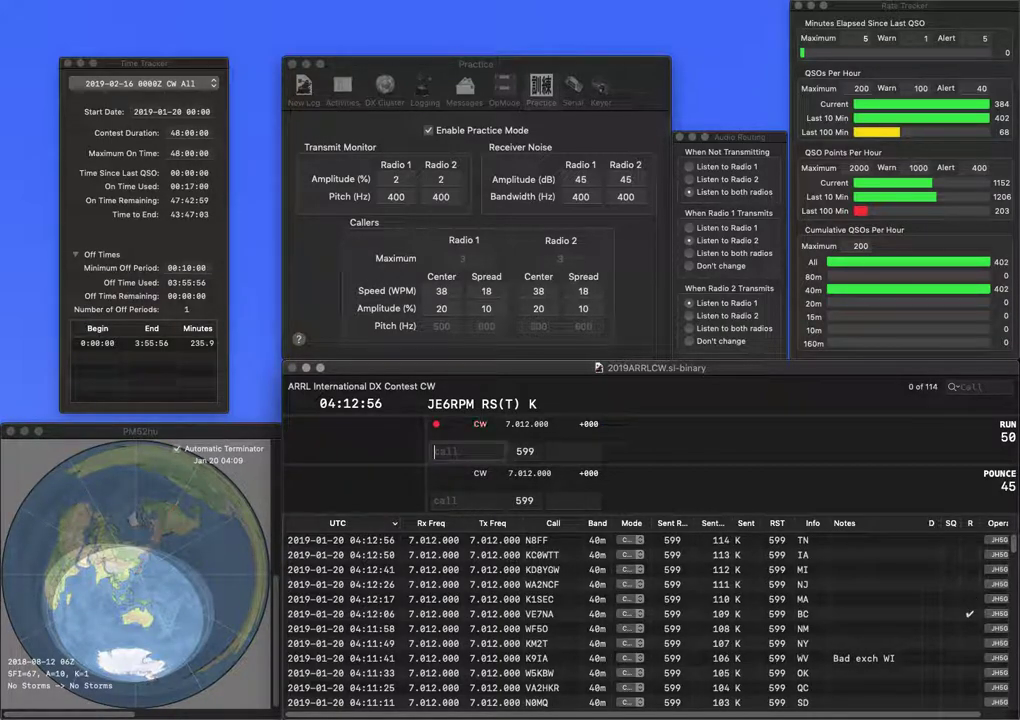
type("VE3SB")
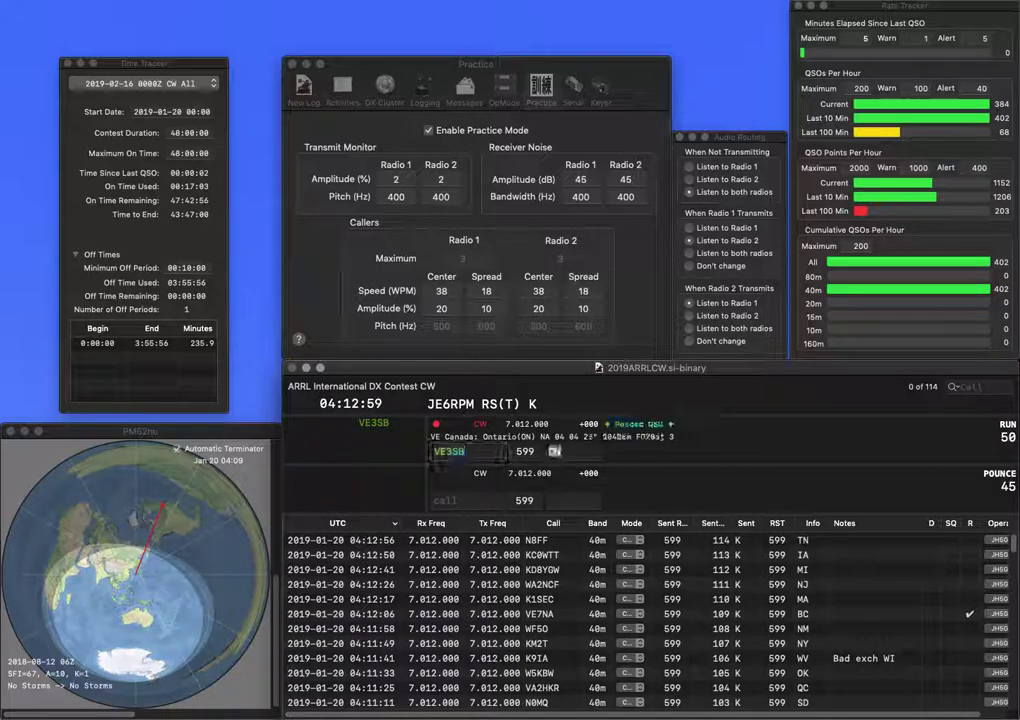
key("Tab")
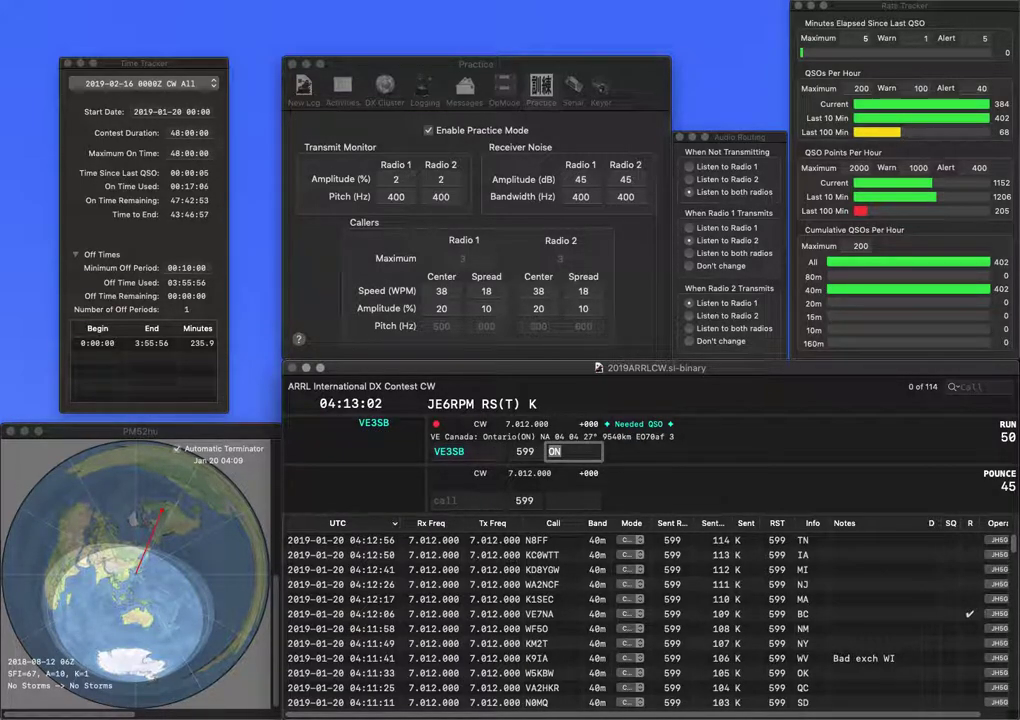
key("Return")
Enter the call sign AA5AU, accept the prefilled exchange LA, and log the contact
type("A")
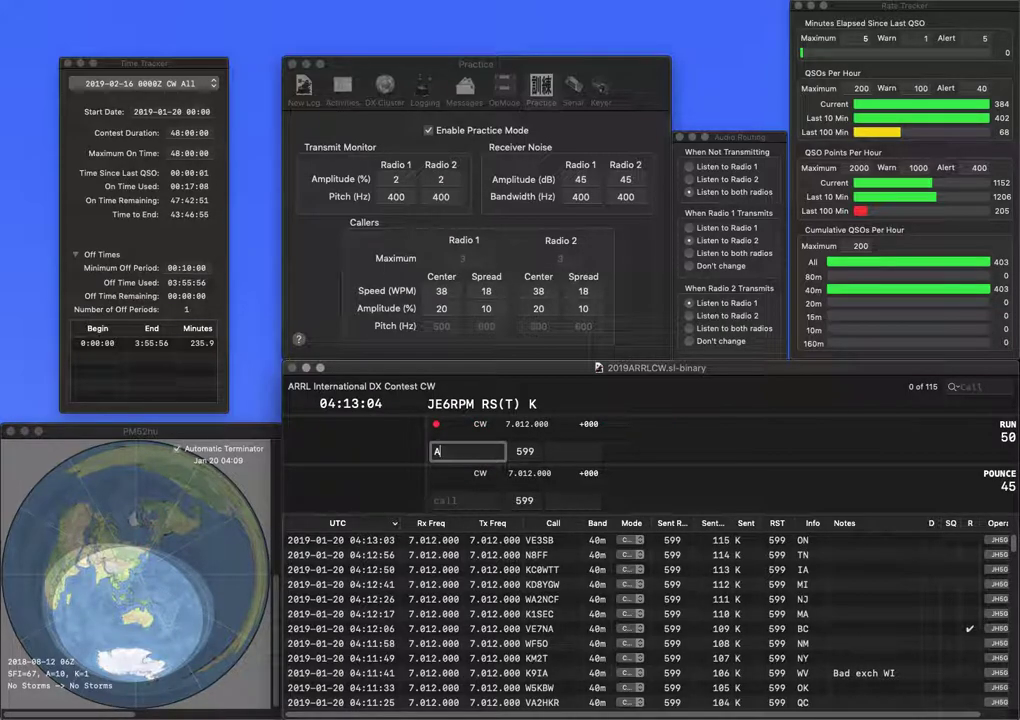
type("A5AU")
key("Tab")
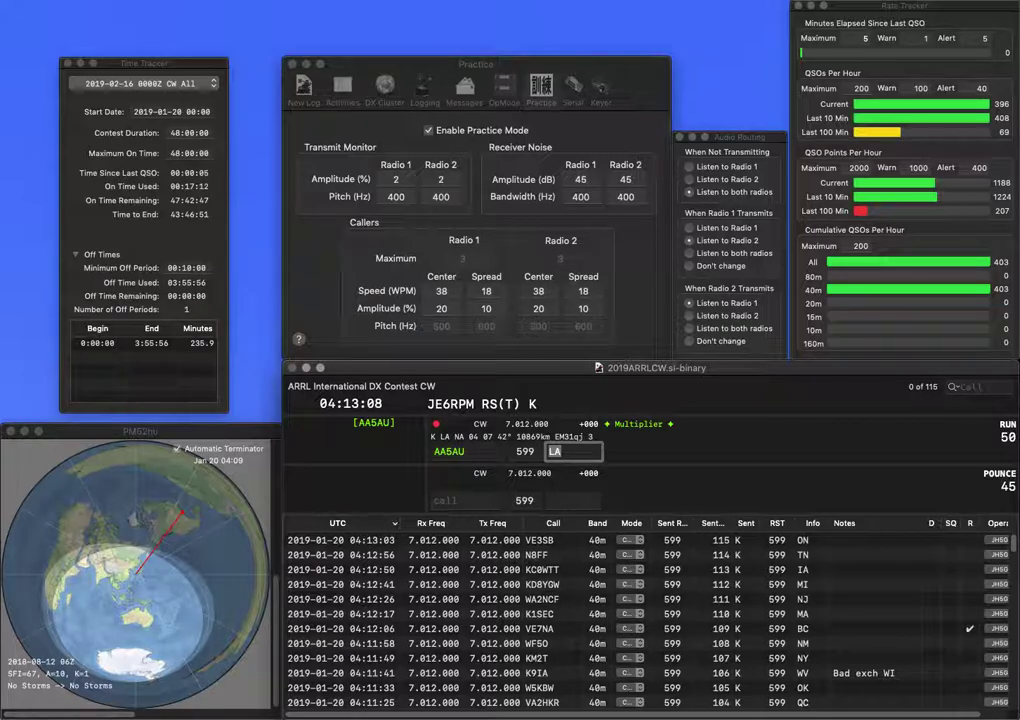
key("Return")
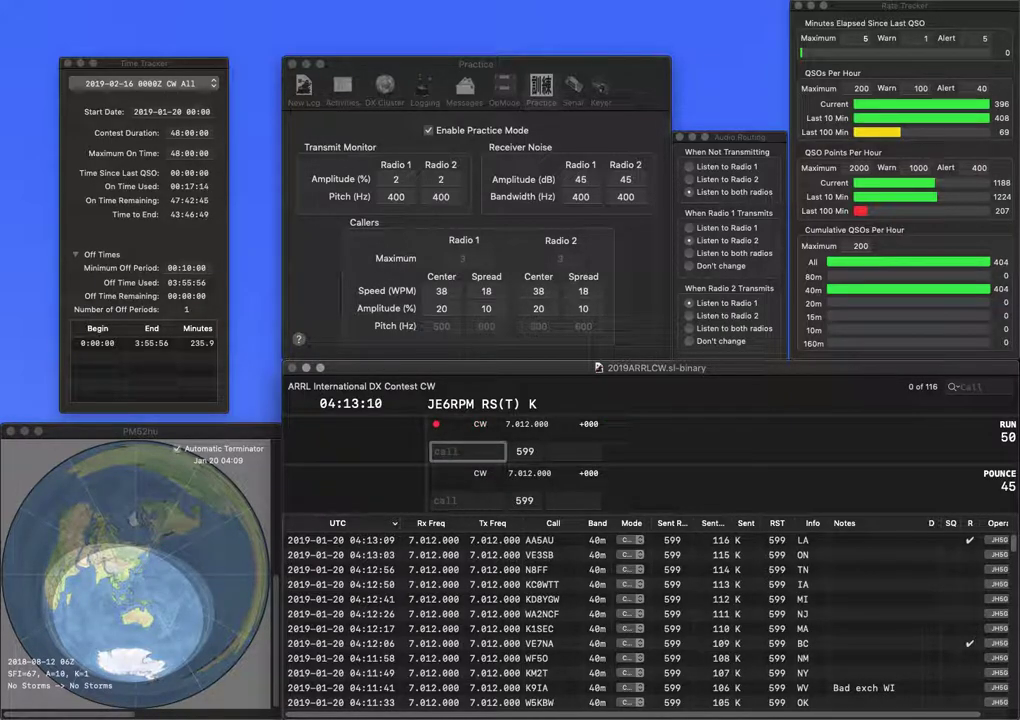
Enter the call sign W8LIG with received exchange WV and log the contact
type("W8L")
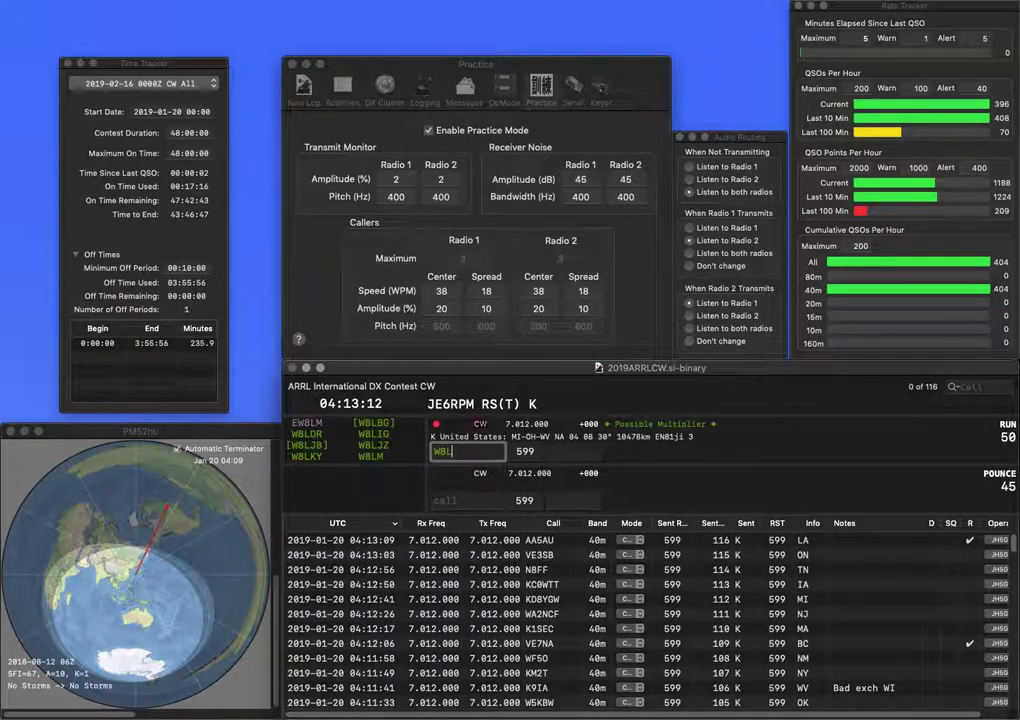
type("IG")
key("Tab")
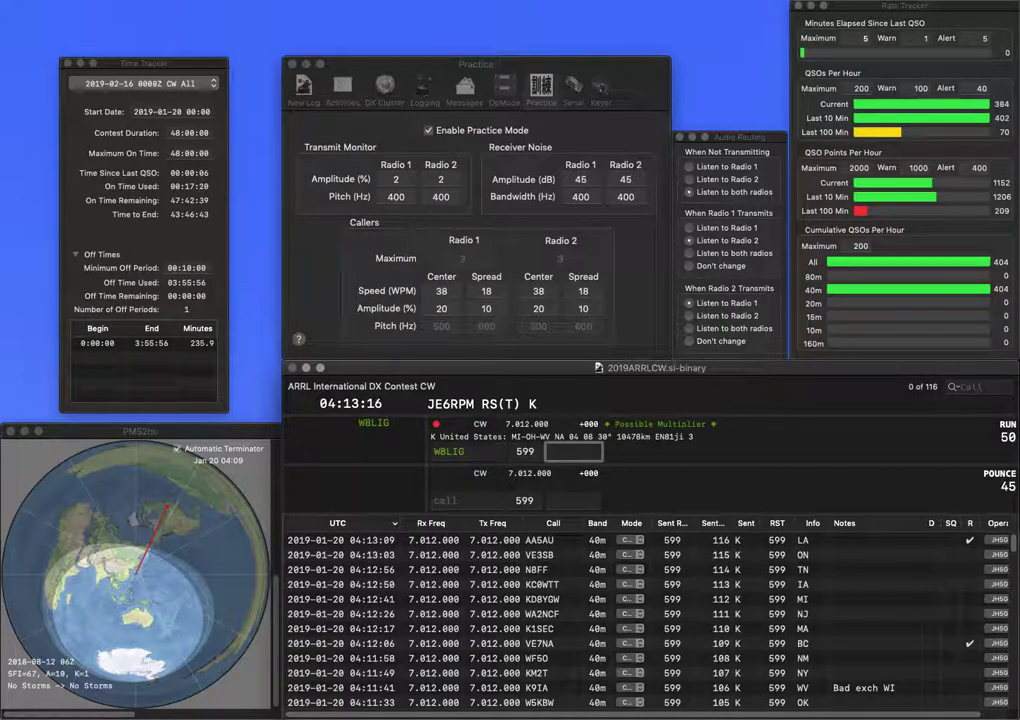
type("WV")
key("Return")
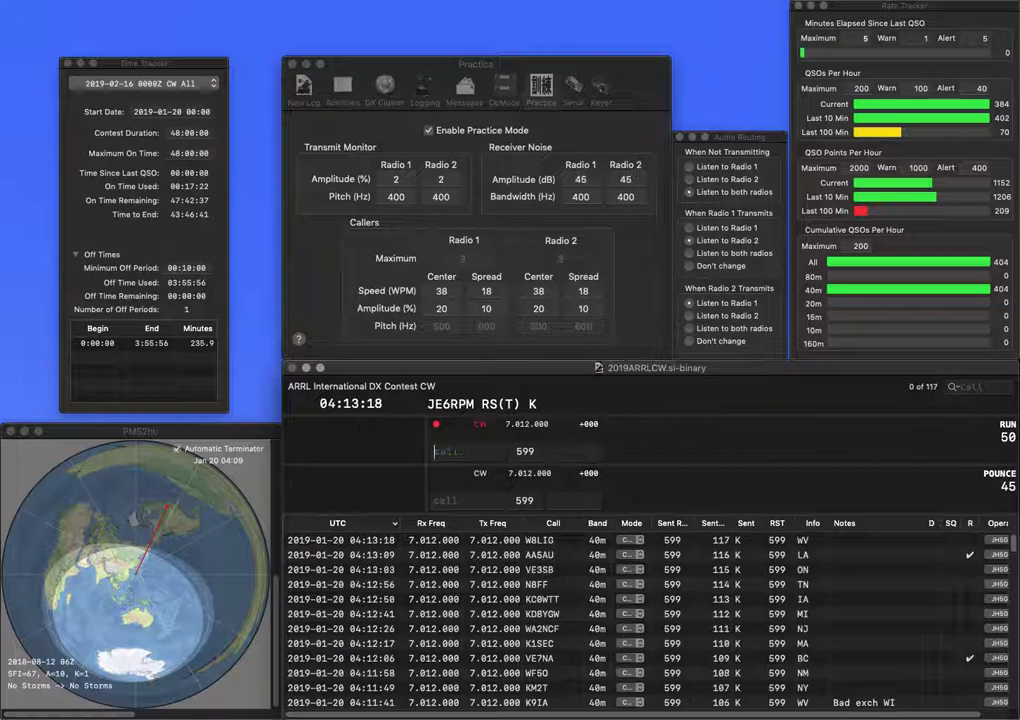
Enter the call sign N5KO with received exchange AR and log the contact
type("W")
key("BackSpace")
type("NKO")
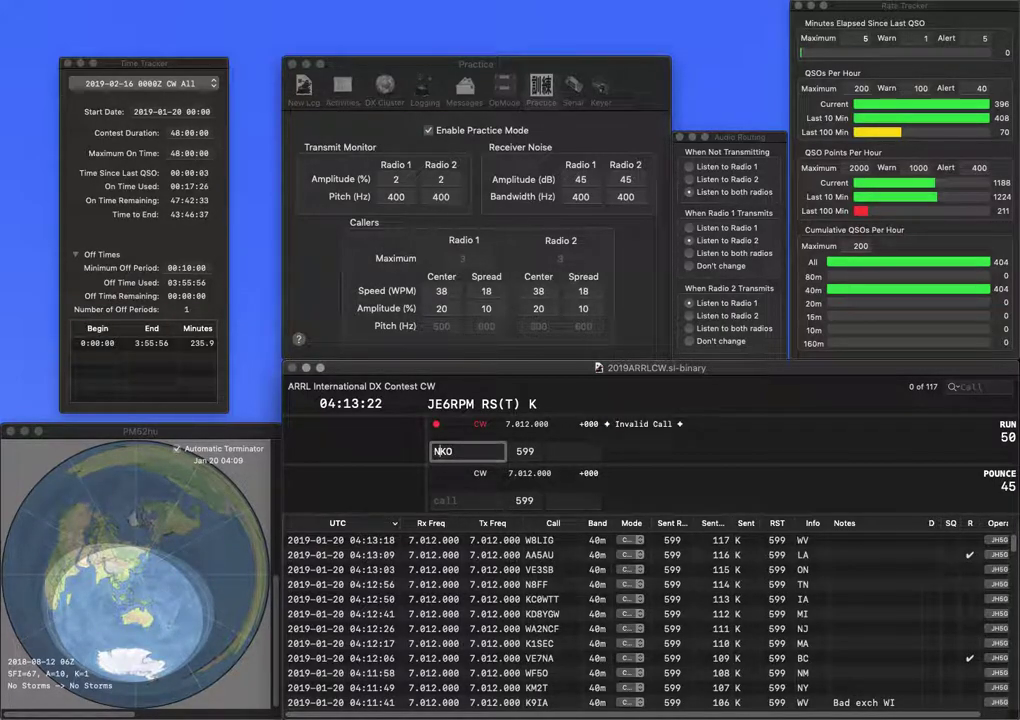
type("5")
key("Tab")
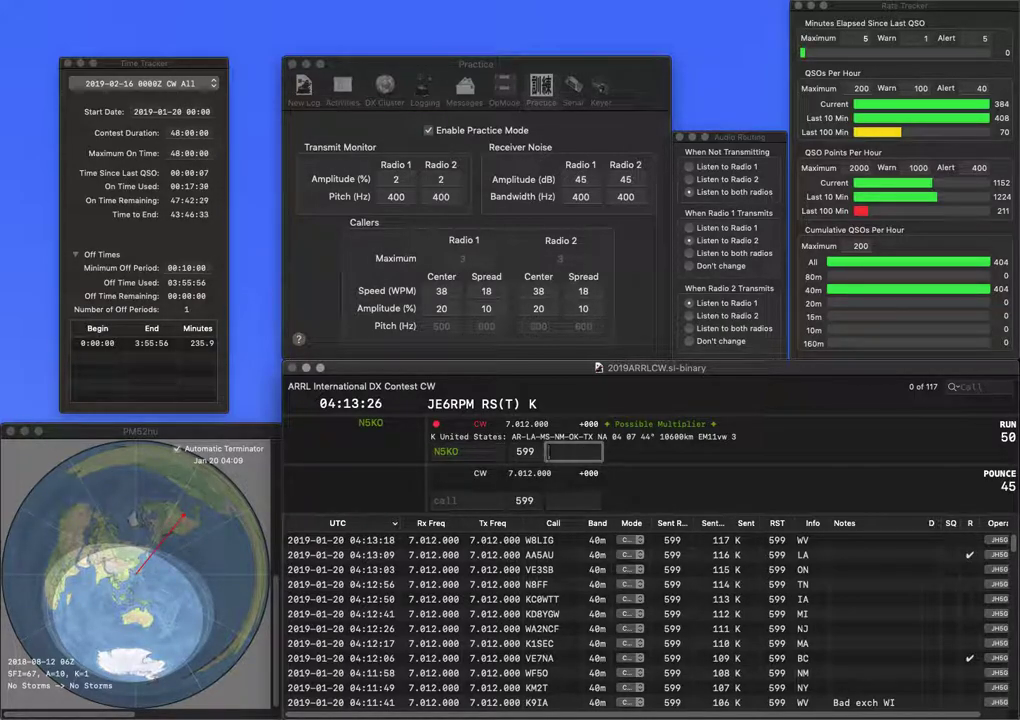
type("AR")
key("Return")
type("W")
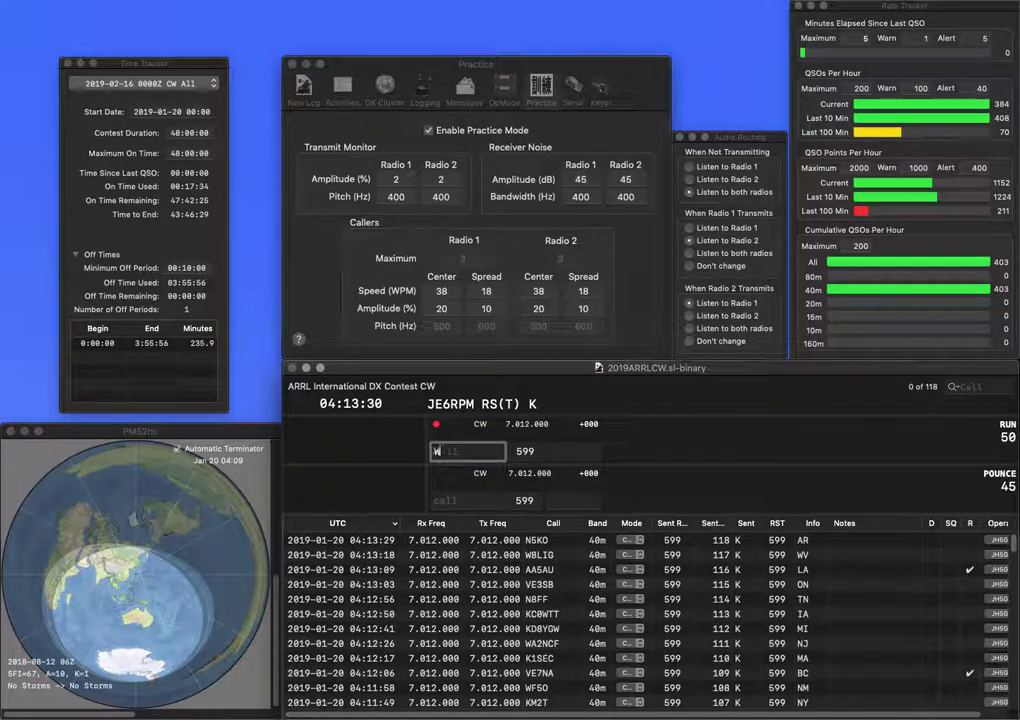
type("2")
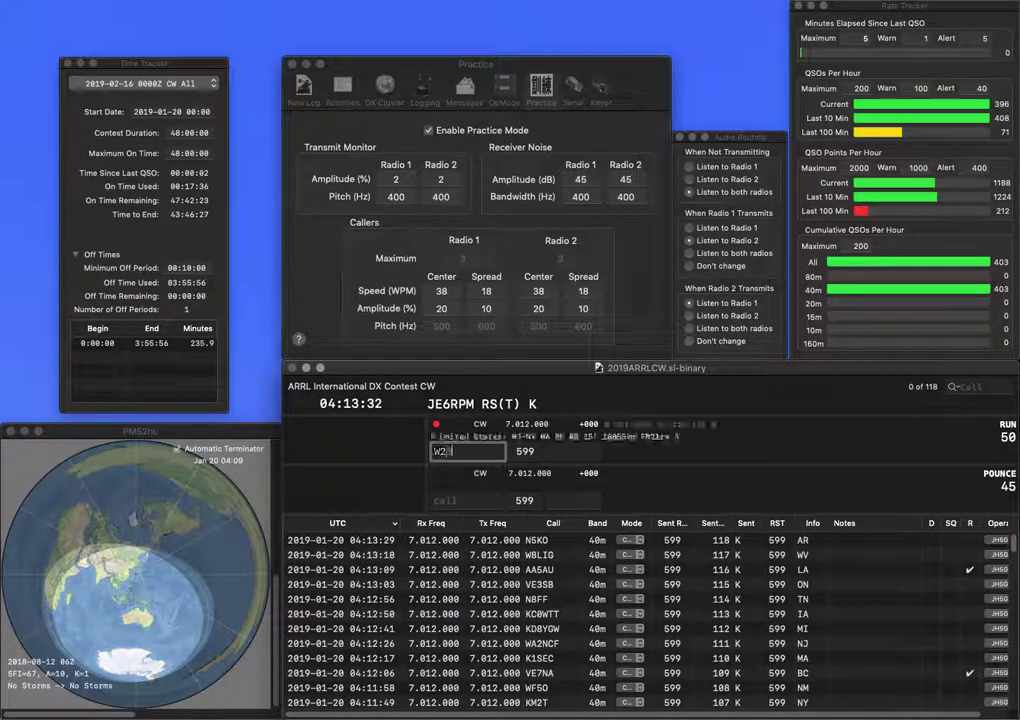
type("GDJ")
key("space")
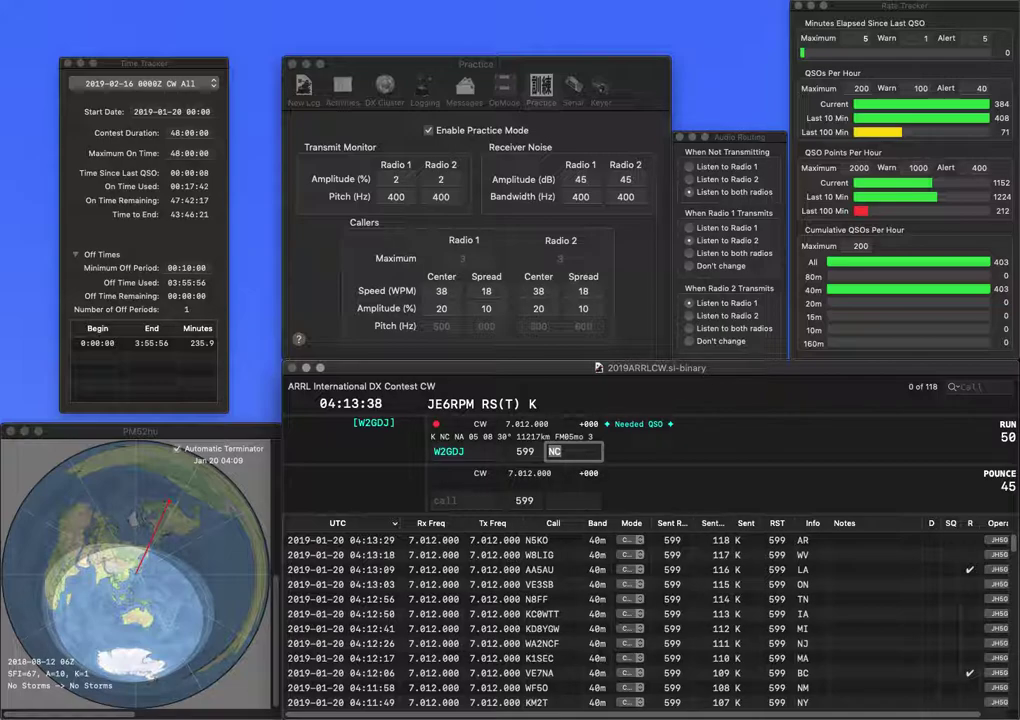
key("Return")
Enter the call sign WB2BNB with received exchange NJ and log the contact
type("WB")
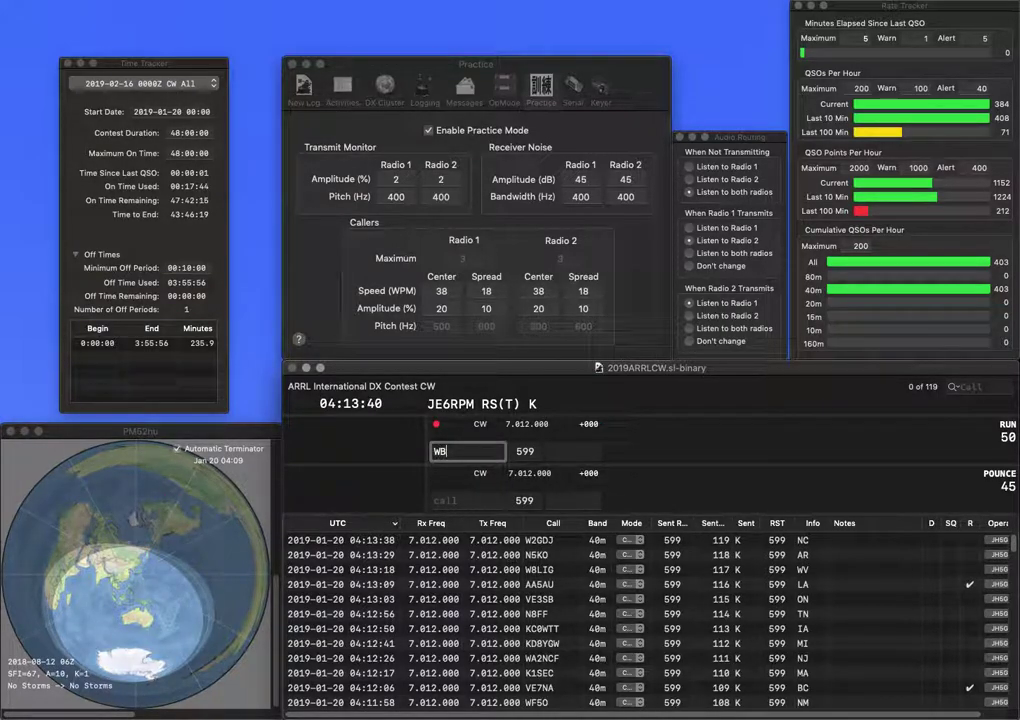
type("2BNB")
key("space")
type("N")
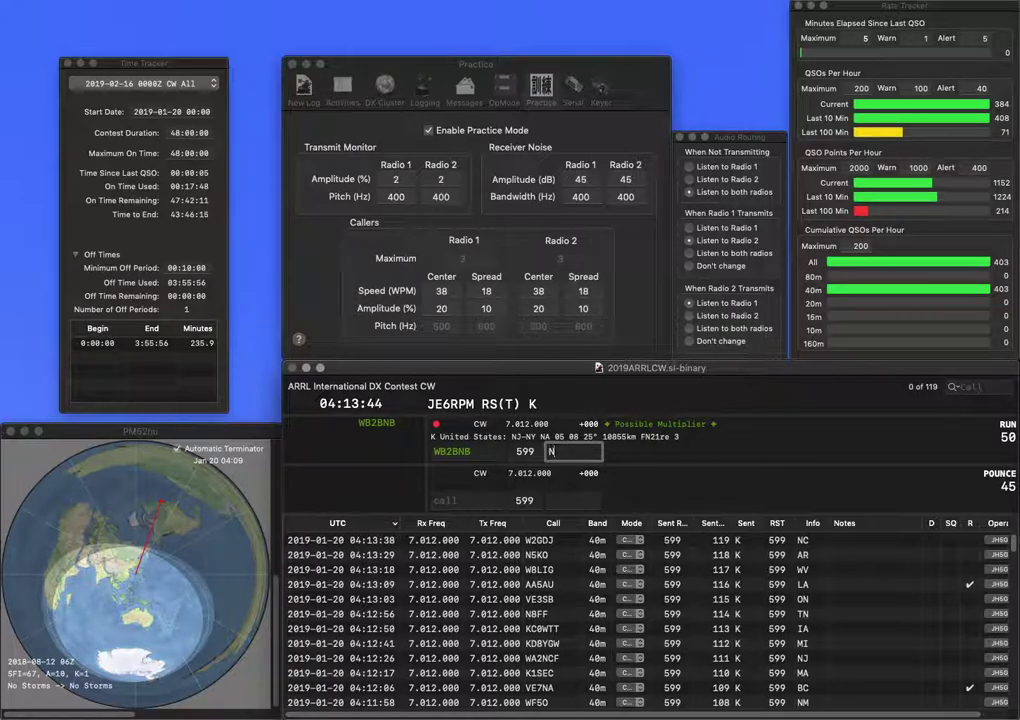
type("J")
key("Return")
type("K")
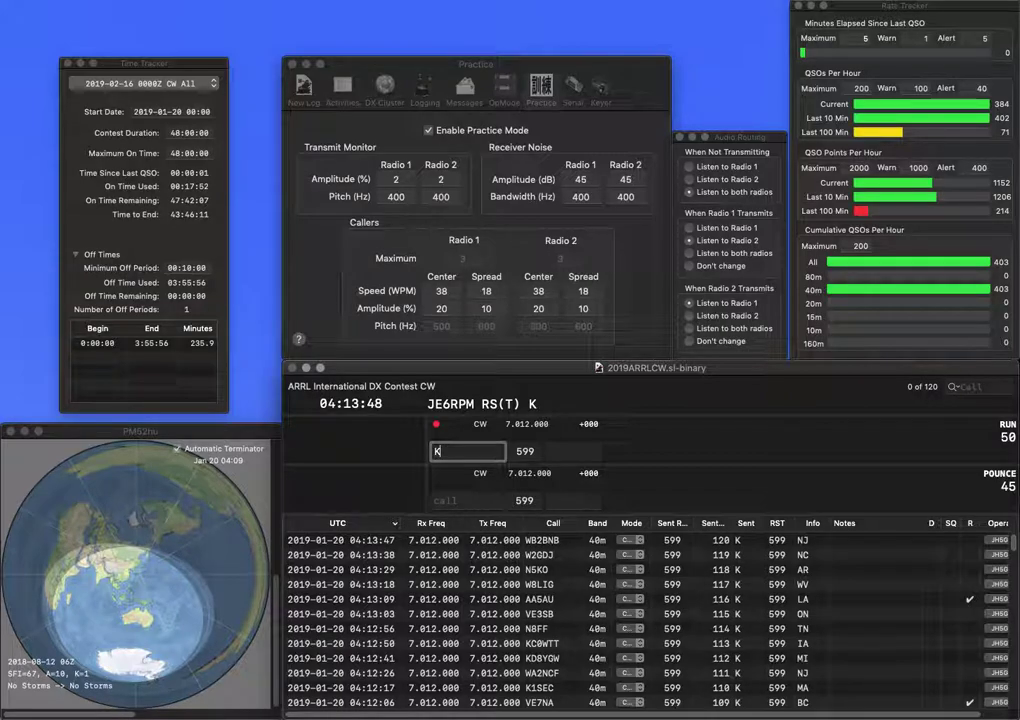
type("B9UWR")
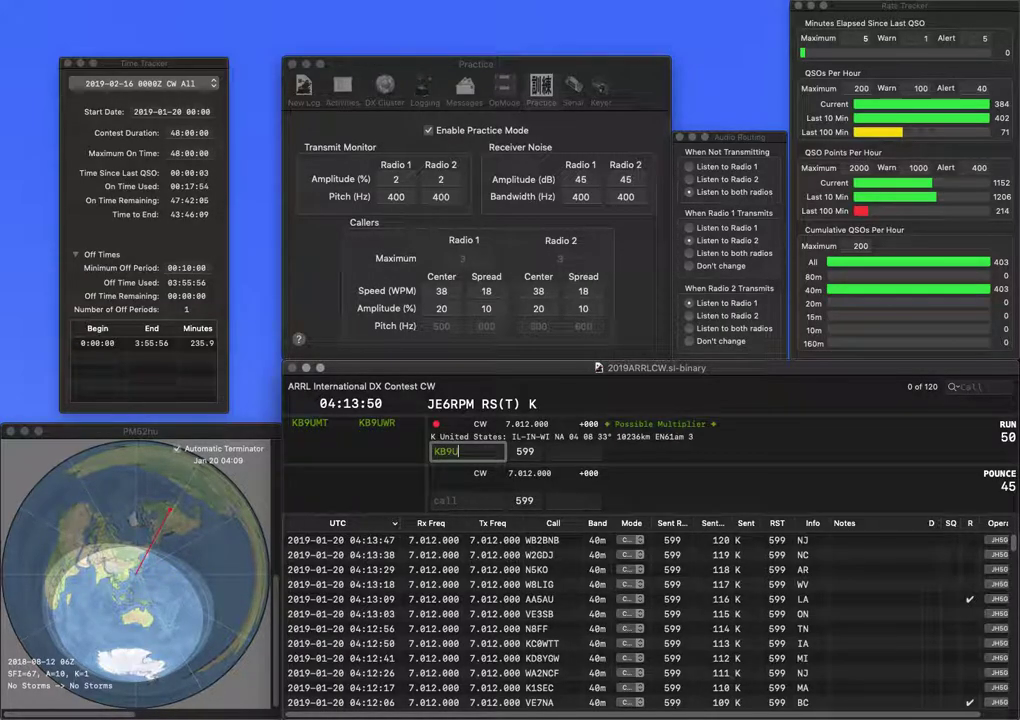
key("Return")
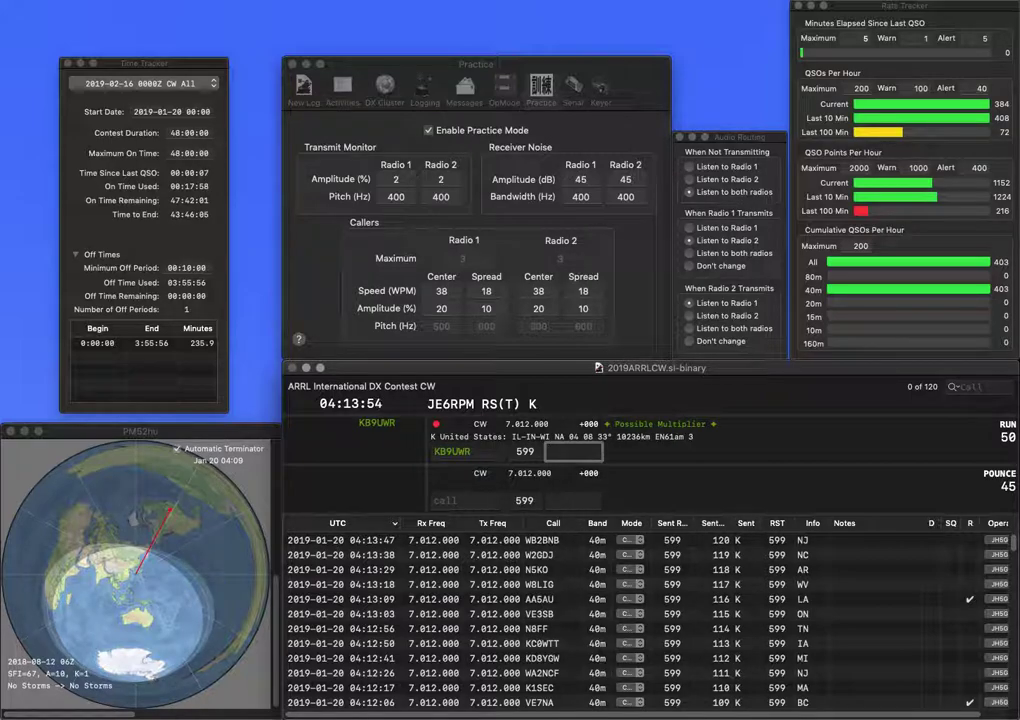
type("IL")
key("Return")
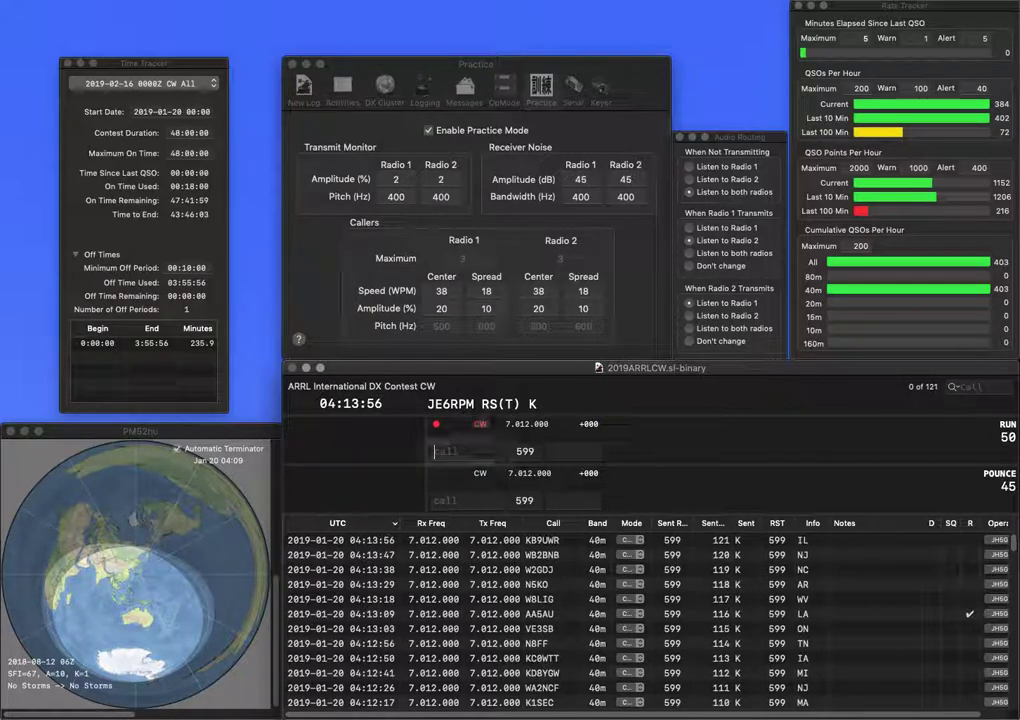
Turn off practice mode to end the simulated contest session
left_click(430, 131)
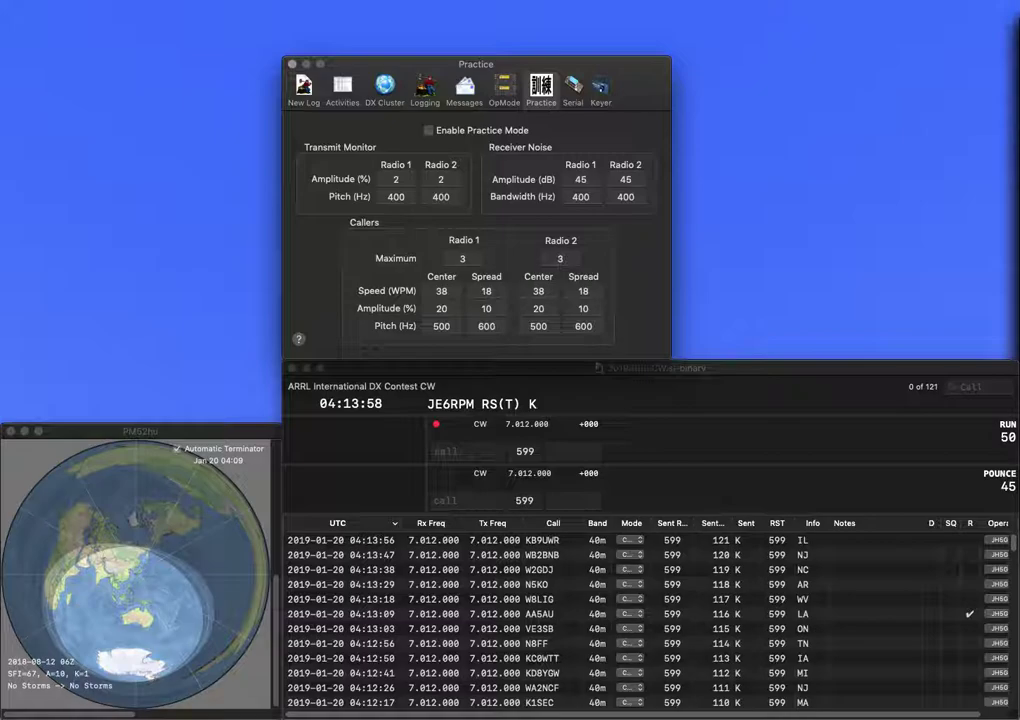